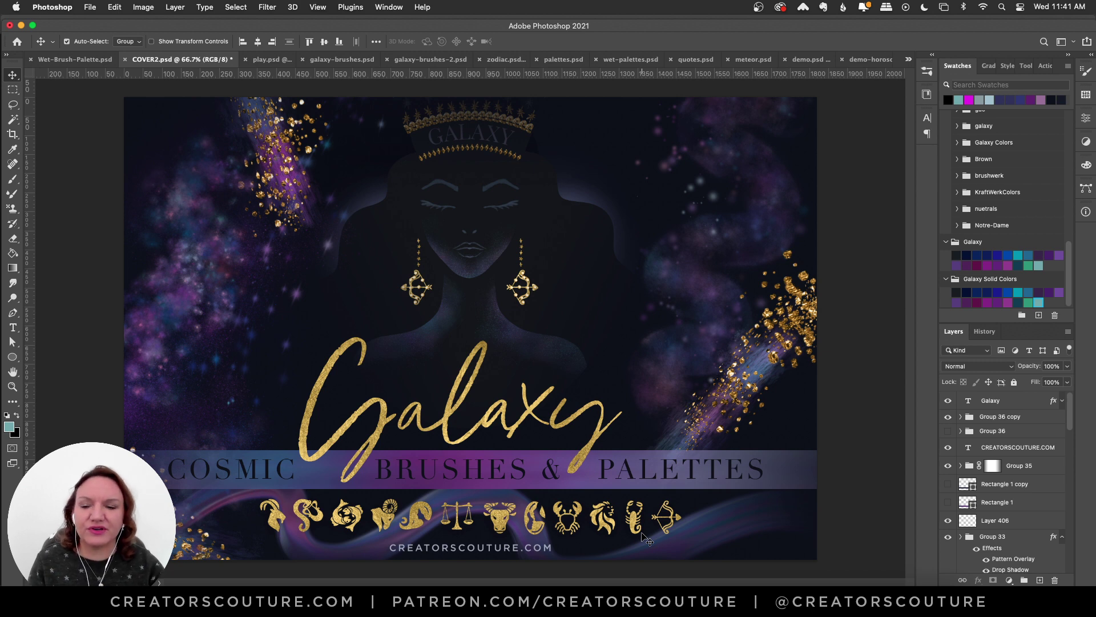
- Examine the preview documents from play.psd and both galaxy-brushes files through zodiac, palettes, wet-palettes and quotes to meteor.psd
{"action": "left_click", "coordinate": [268, 59]}
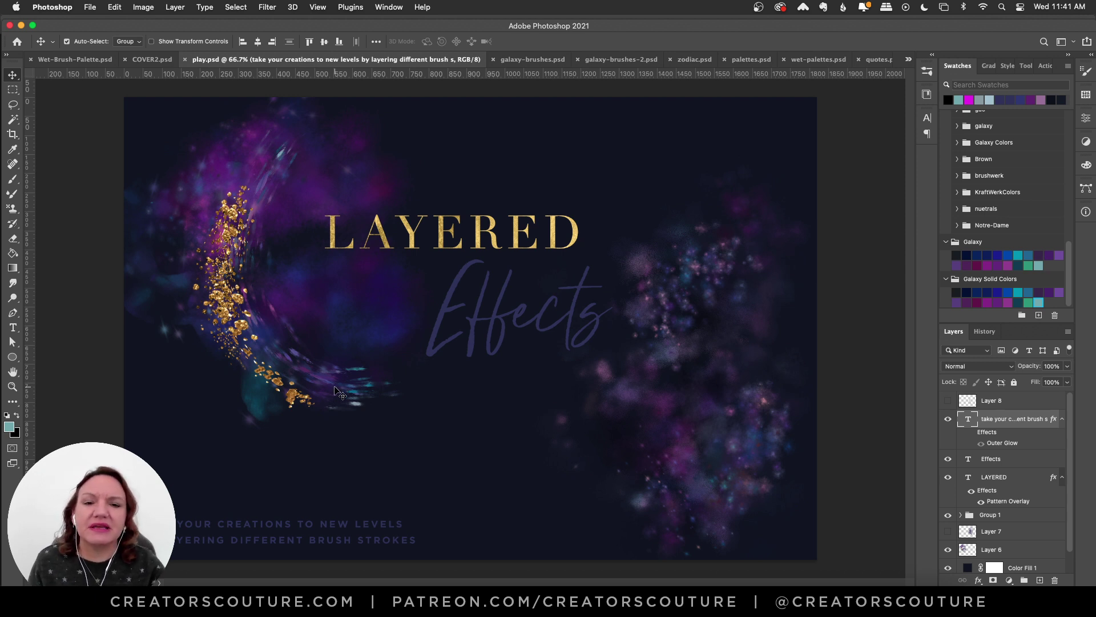
{"action": "left_click", "coordinate": [532, 60]}
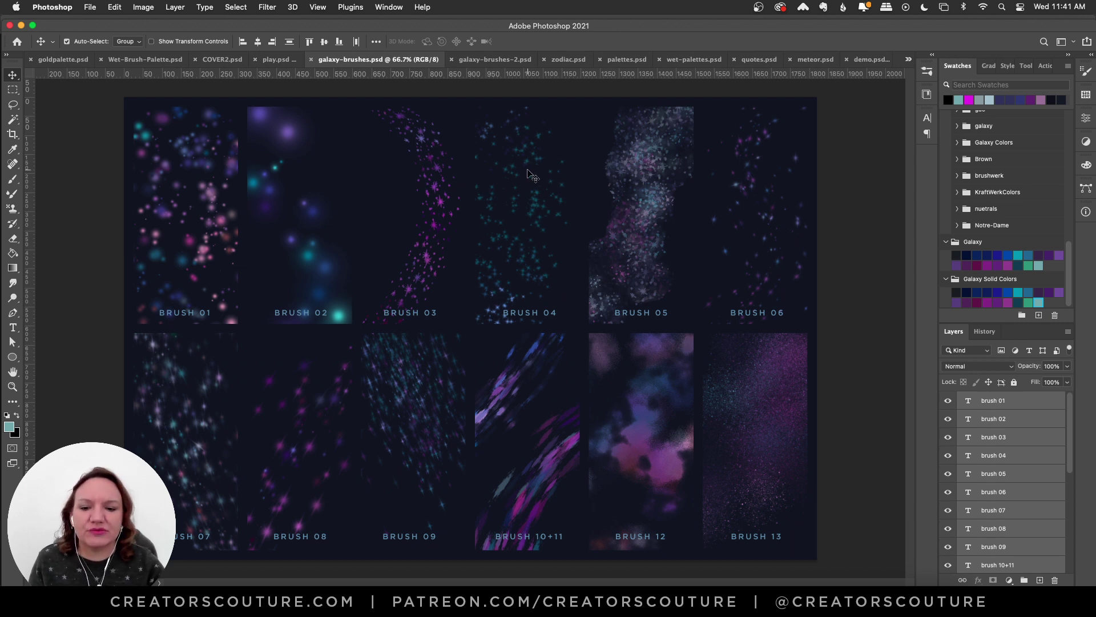
{"action": "left_click", "coordinate": [486, 62]}
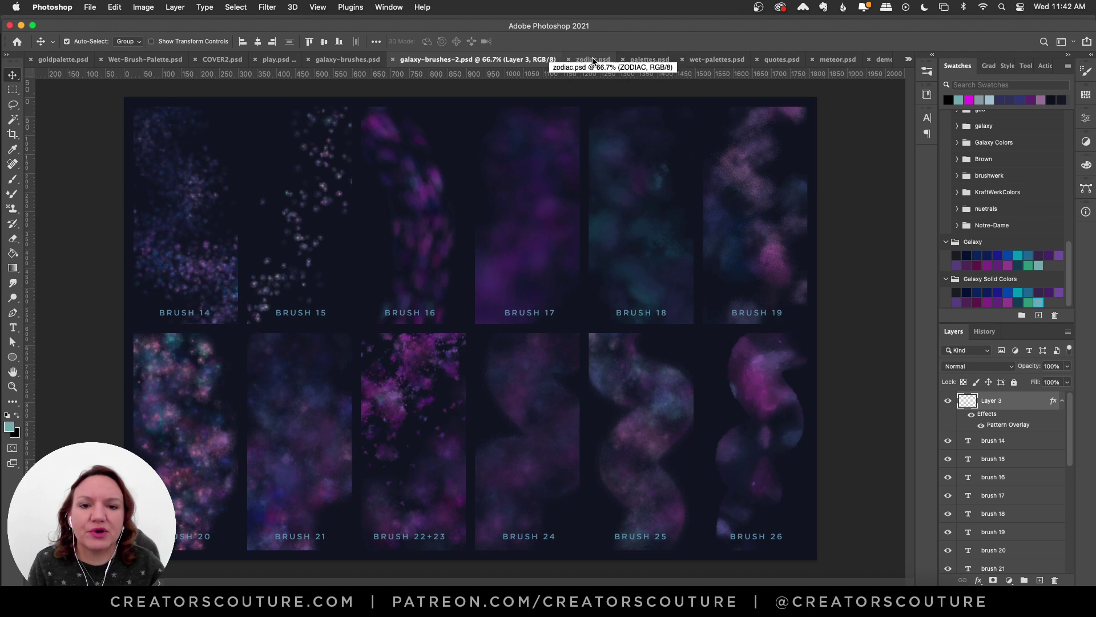
{"action": "left_click", "coordinate": [594, 60]}
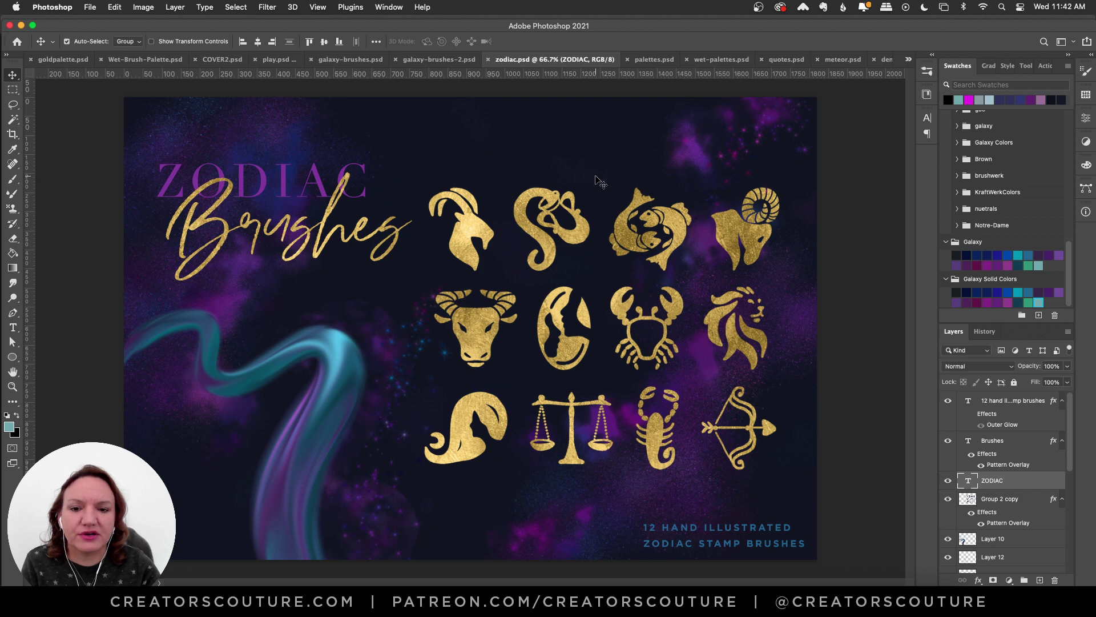
{"action": "left_click", "coordinate": [653, 65]}
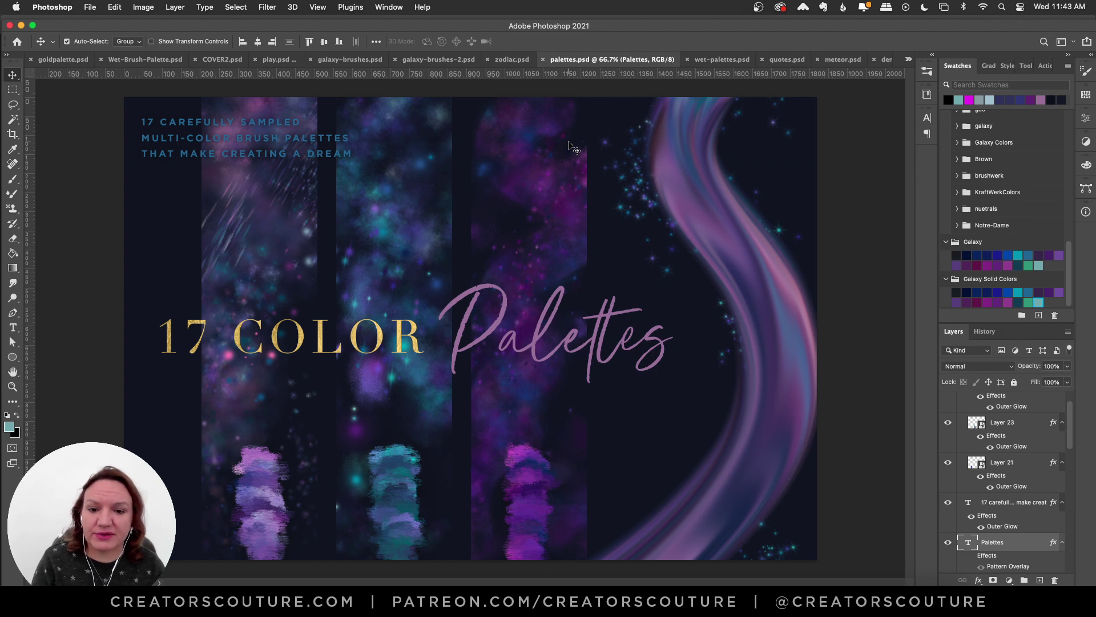
{"action": "left_click", "coordinate": [701, 58]}
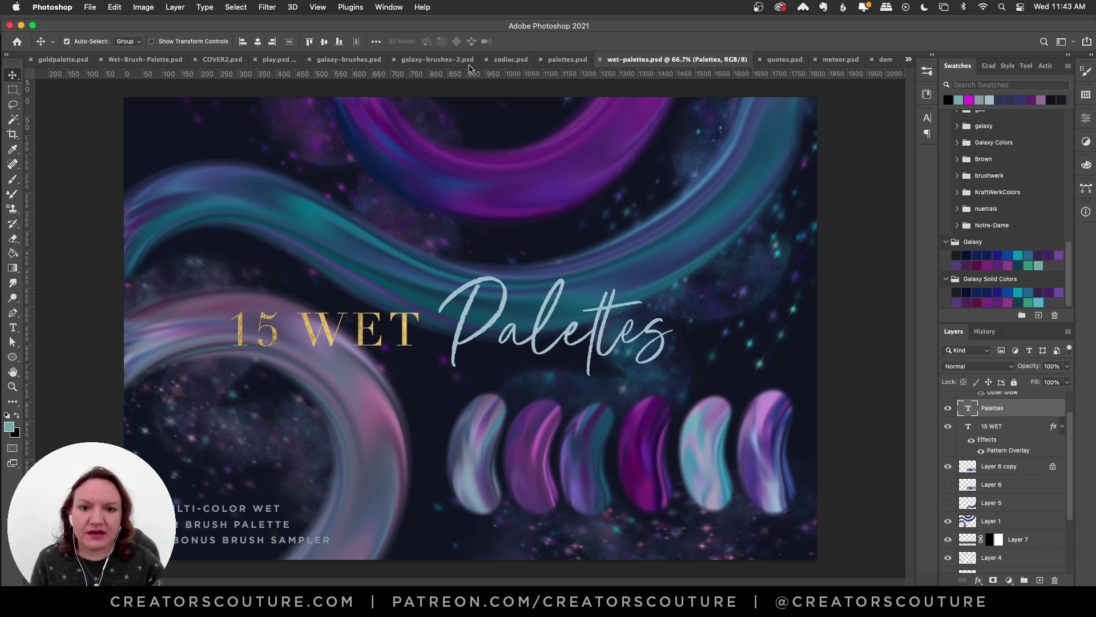
{"action": "left_click", "coordinate": [567, 59]}
{"action": "left_click", "coordinate": [728, 62]}
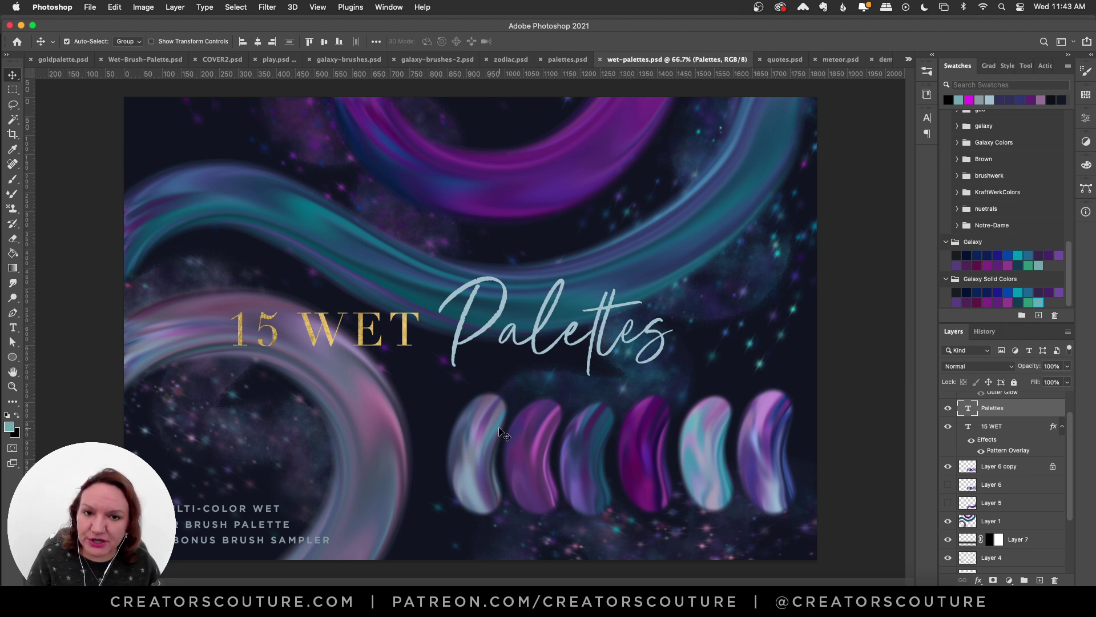
{"action": "left_click", "coordinate": [784, 60]}
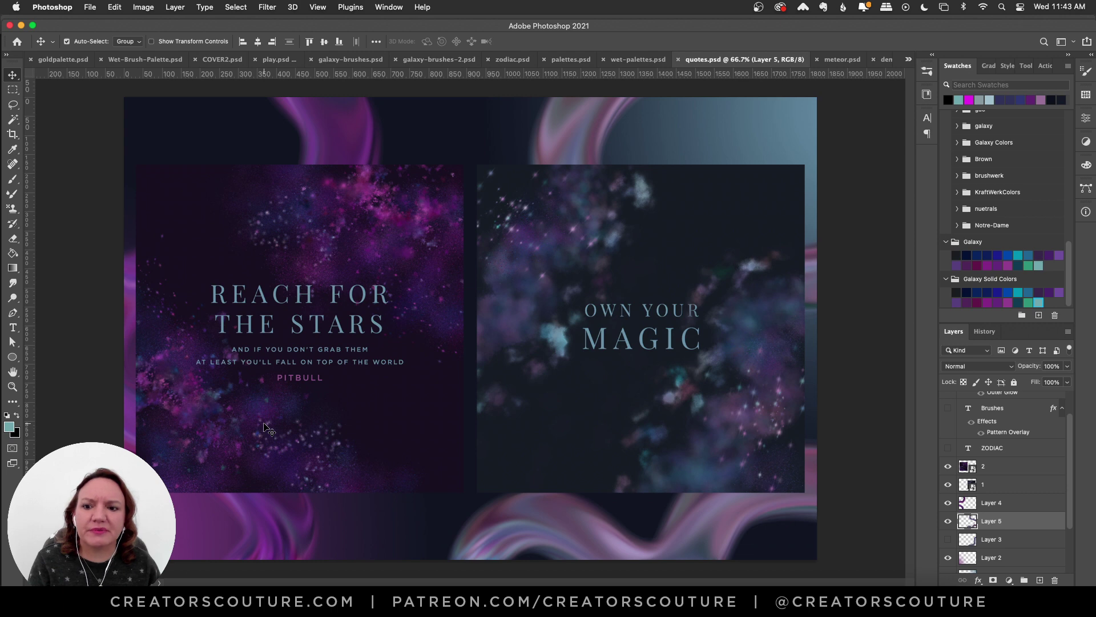
{"action": "left_click", "coordinate": [841, 60]}
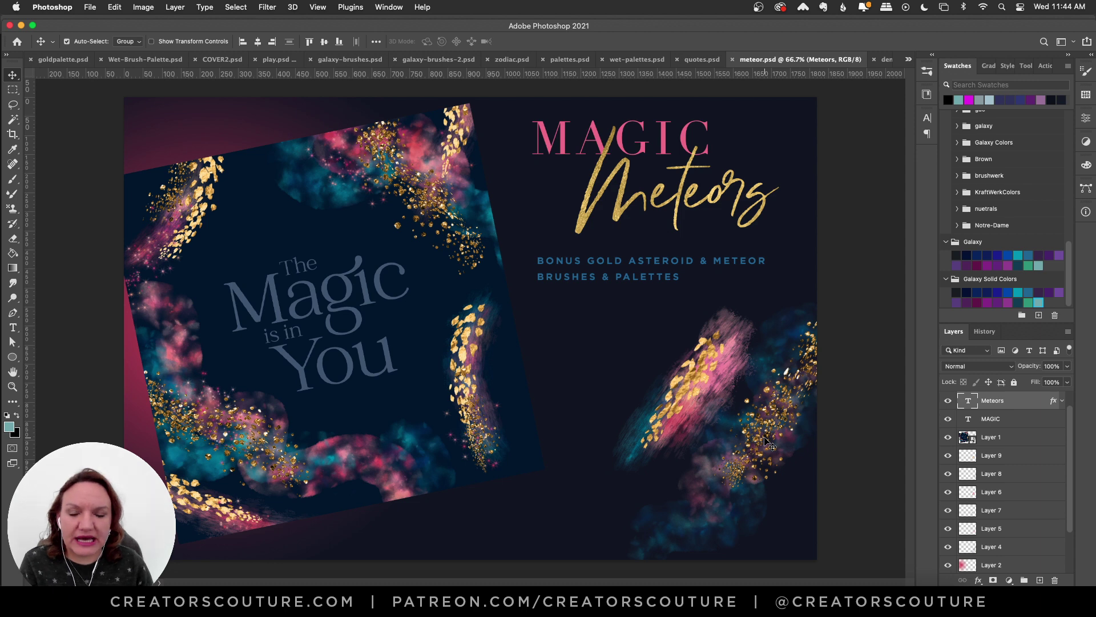
- Switch to demo.psd and shift the nebula artwork on Layer 1 slightly to the left
{"action": "left_click", "coordinate": [885, 59]}
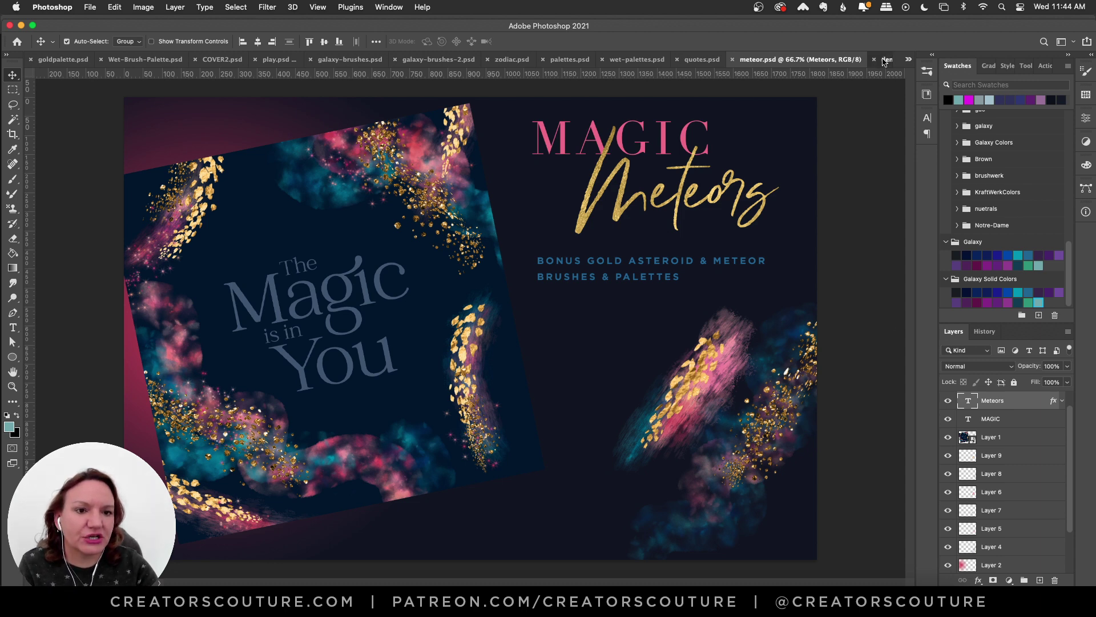
{"action": "left_click", "coordinate": [908, 59]}
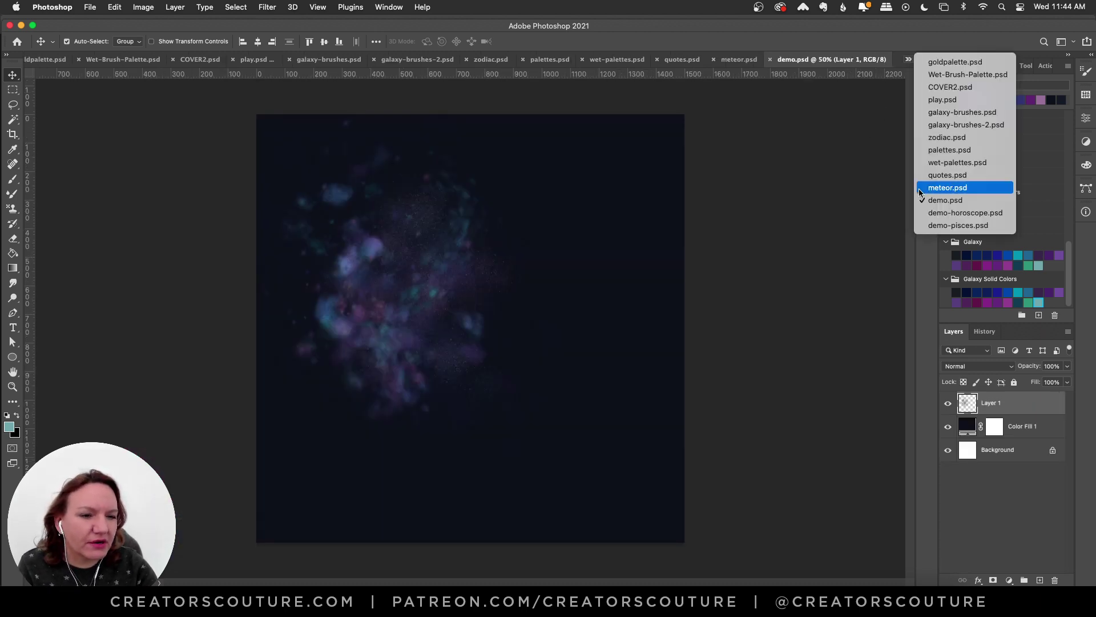
{"action": "left_click", "coordinate": [810, 283]}
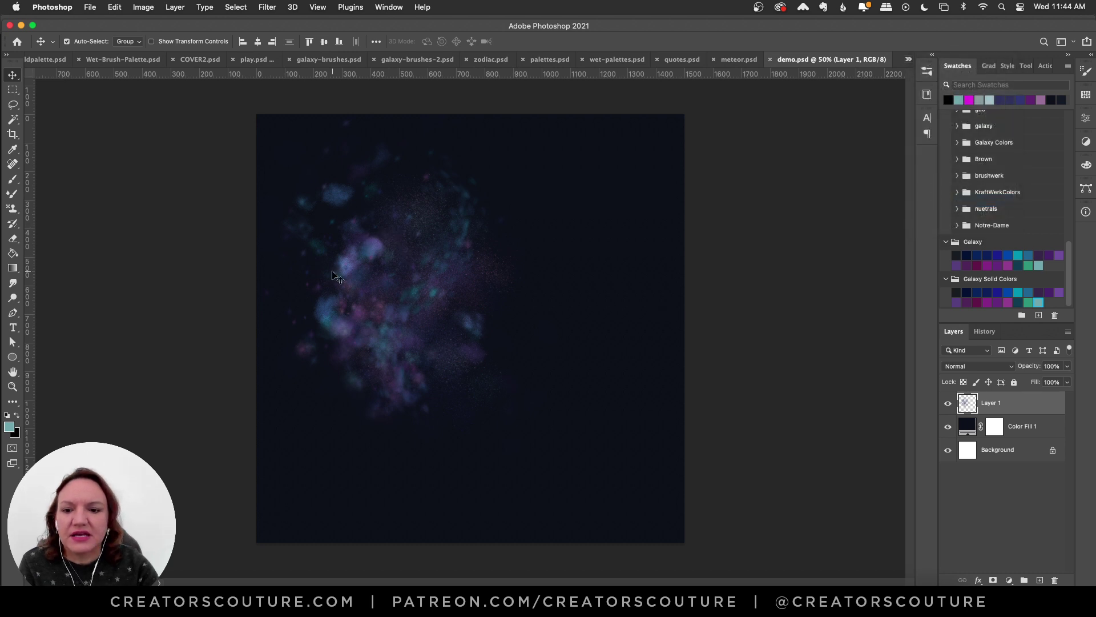
{"action": "left_click_drag", "start_coordinate": [373, 307], "coordinate": [355, 304]}
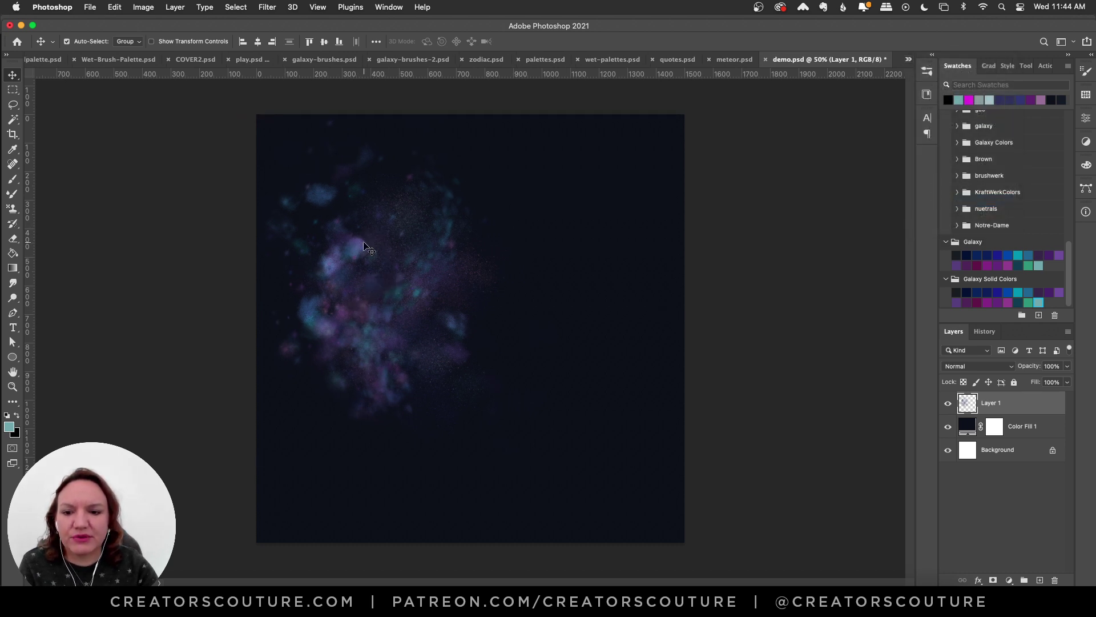
- Add a new layer above Layer 1 and activate the Pattern Stamp tool with the Galaxy Brushes set in view
{"action": "left_click", "coordinate": [1040, 581]}
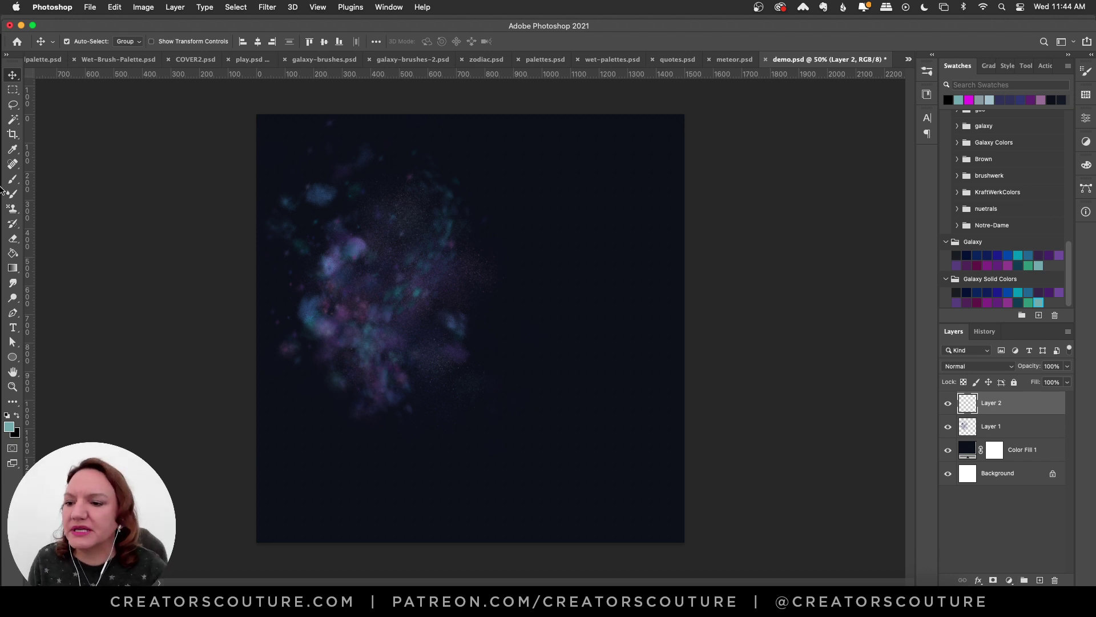
{"action": "left_click", "coordinate": [12, 209]}
{"action": "left_click", "coordinate": [28, 207]}
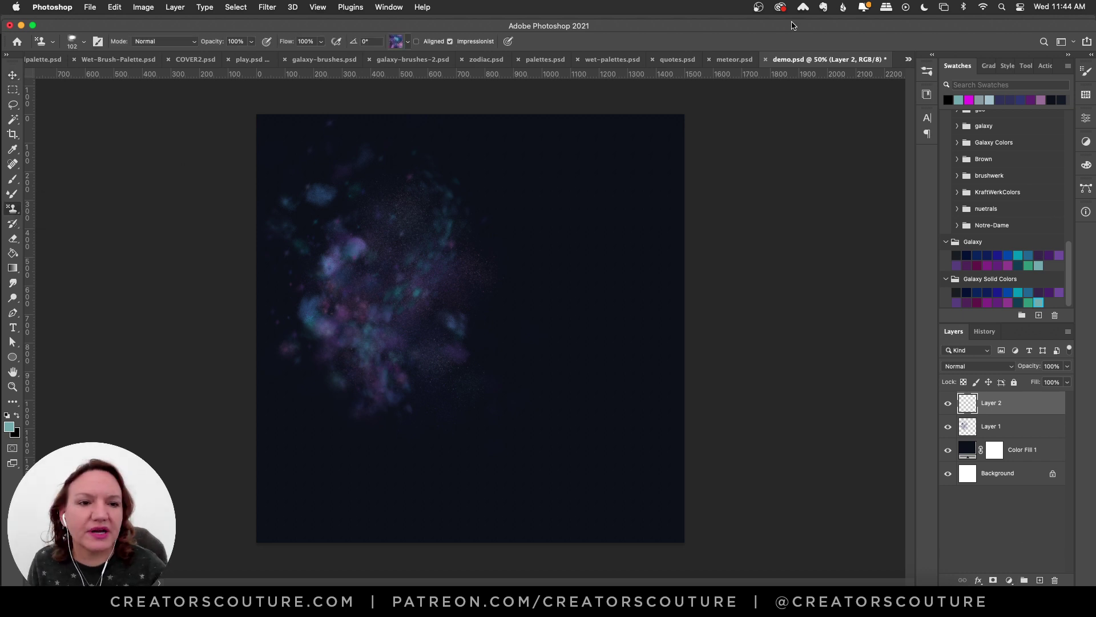
{"action": "left_click", "coordinate": [928, 71]}
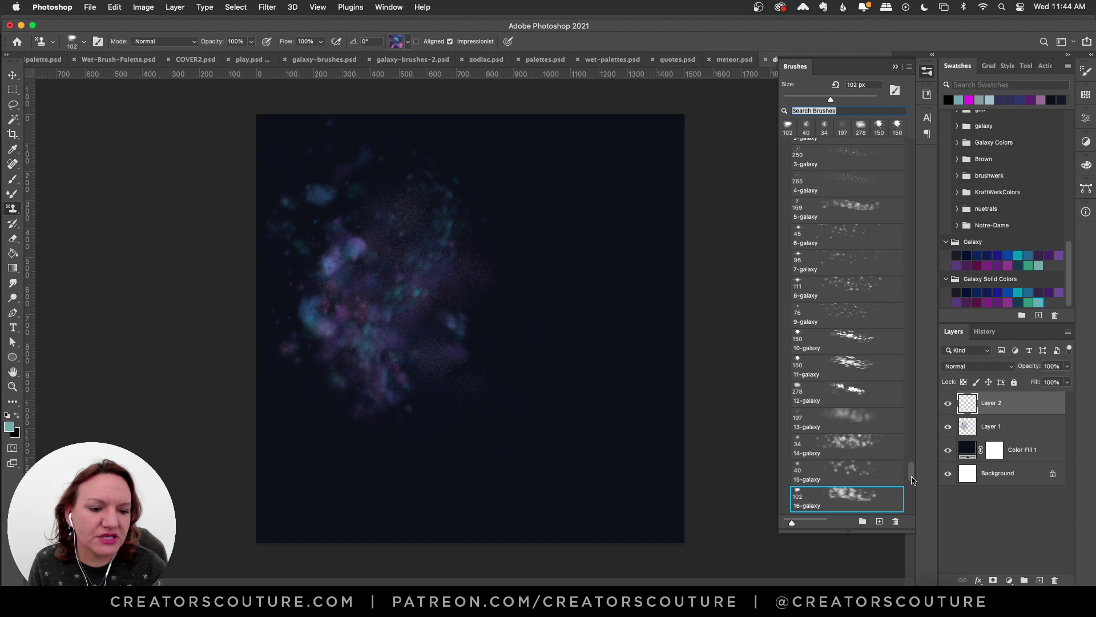
{"action": "mouse_move", "coordinate": [911, 481]}
{"action": "left_mouse_down"}
{"action": "mouse_move", "coordinate": [911, 457]}
{"action": "mouse_move", "coordinate": [911, 469]}
{"action": "left_mouse_up"}
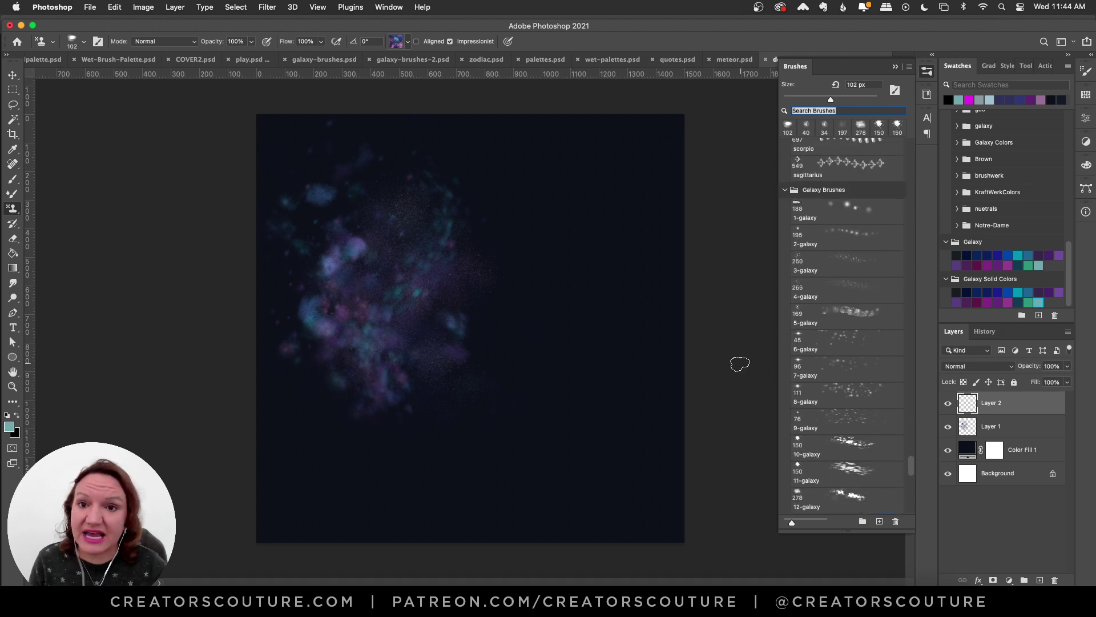
- Use the second pattern of the Galaxy group as the Pattern Stamp source
{"action": "left_click", "coordinate": [399, 42]}
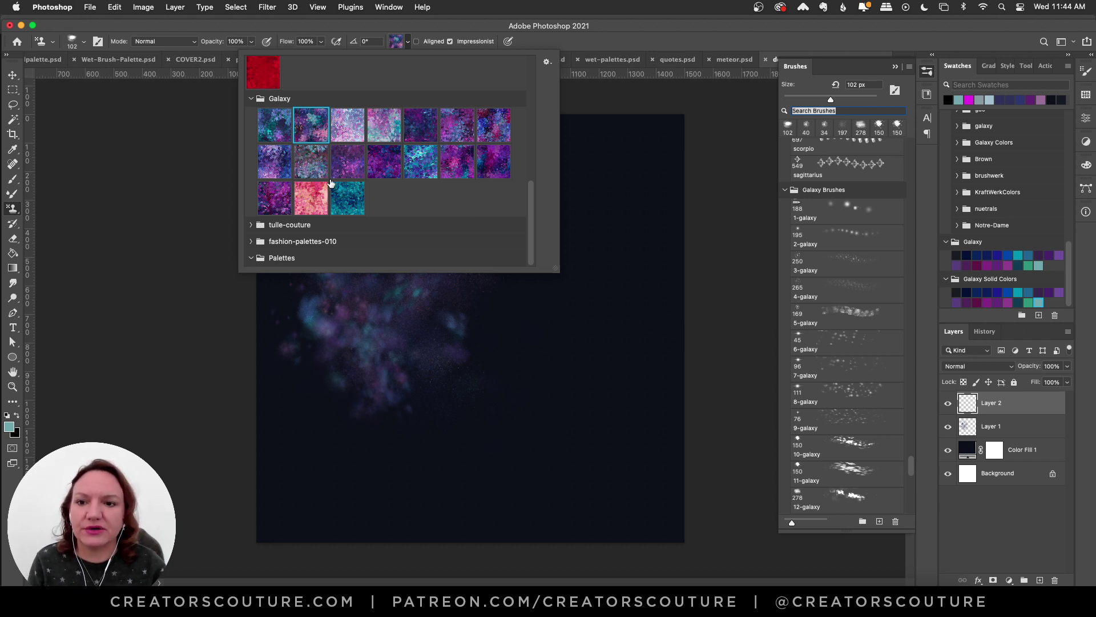
{"action": "left_click", "coordinate": [358, 164]}
{"action": "left_click", "coordinate": [308, 125]}
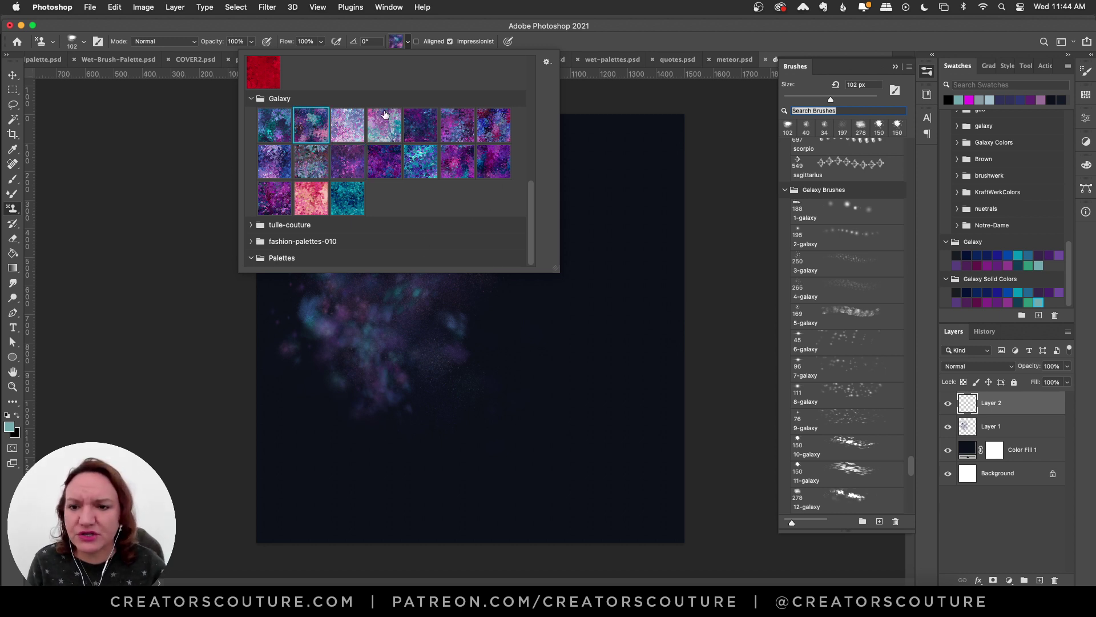
{"action": "left_click", "coordinate": [395, 43]}
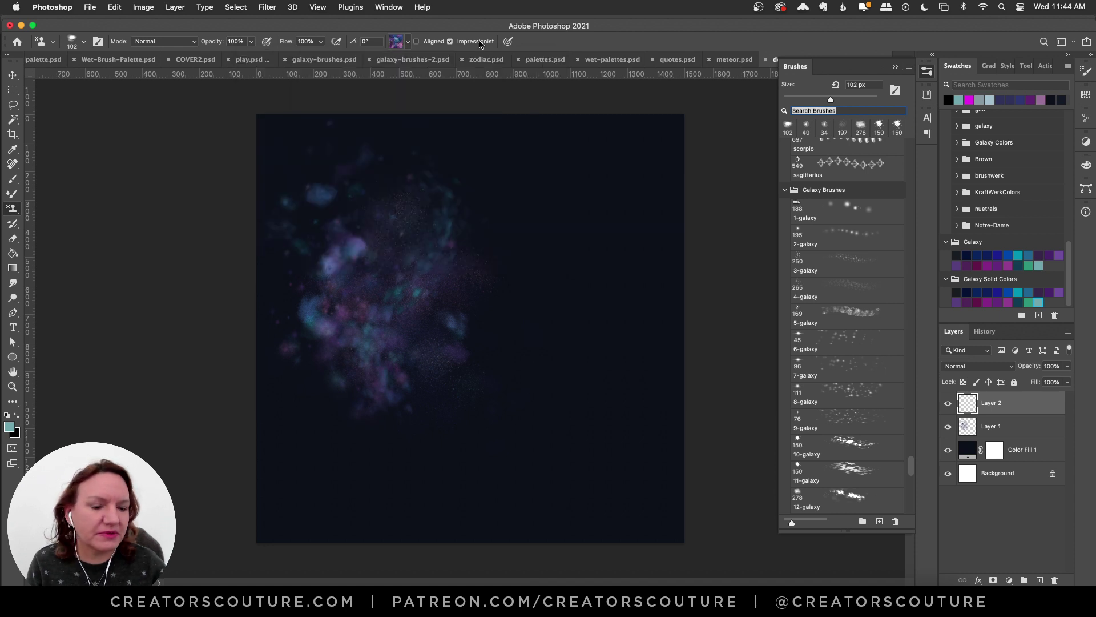
- Try the 20-galaxy brush at 195 px with wavy test strokes beside and over the nebula, undoing each one
{"action": "left_click_drag", "start_coordinate": [909, 469], "coordinate": [908, 488]}
{"action": "scroll", "coordinate": [908, 489], "scroll_direction": "down", "scroll_amount": 2}
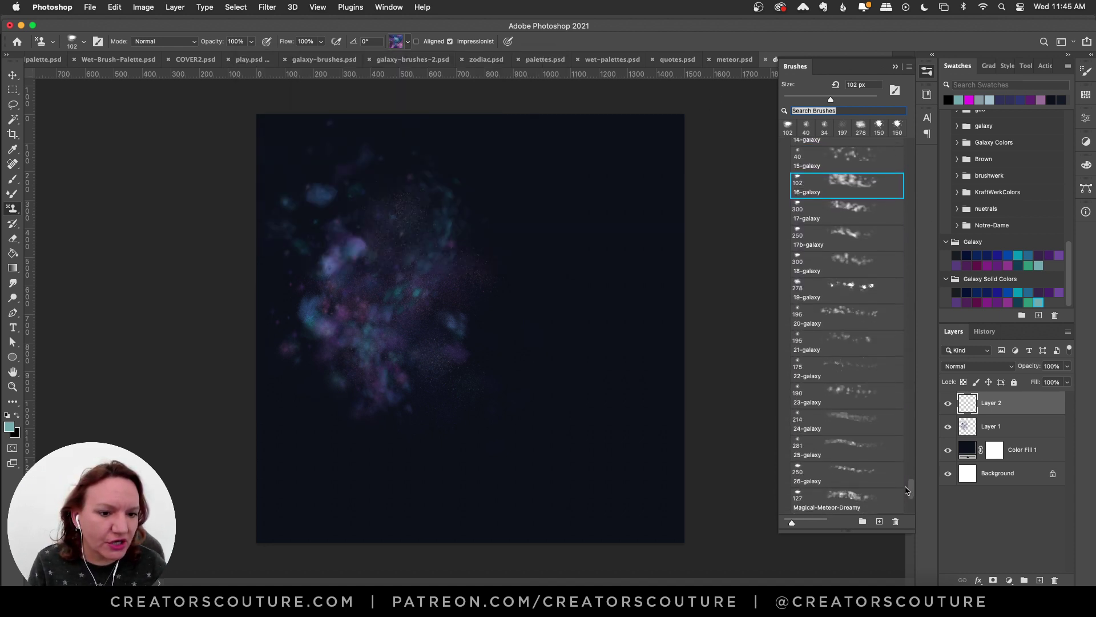
{"action": "left_click", "coordinate": [840, 307]}
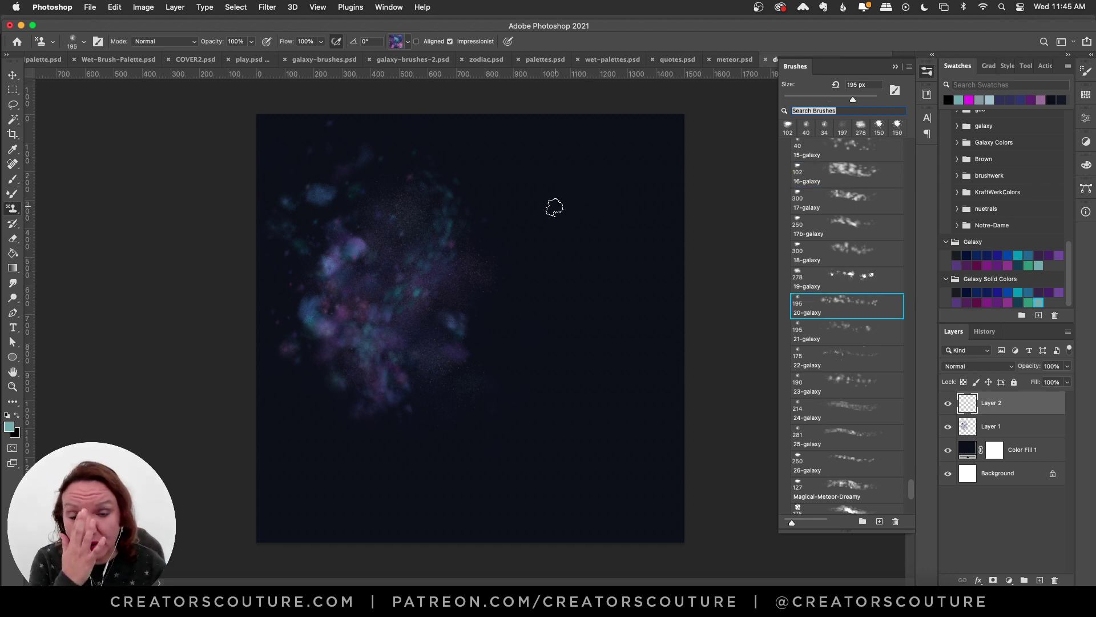
{"action": "mouse_move", "coordinate": [592, 177]}
{"action": "left_mouse_down"}
{"action": "mouse_move", "coordinate": [557, 195]}
{"action": "mouse_move", "coordinate": [601, 211]}
{"action": "mouse_move", "coordinate": [593, 248]}
{"action": "mouse_move", "coordinate": [560, 280]}
{"action": "mouse_move", "coordinate": [616, 285]}
{"action": "mouse_move", "coordinate": [619, 322]}
{"action": "left_mouse_up"}
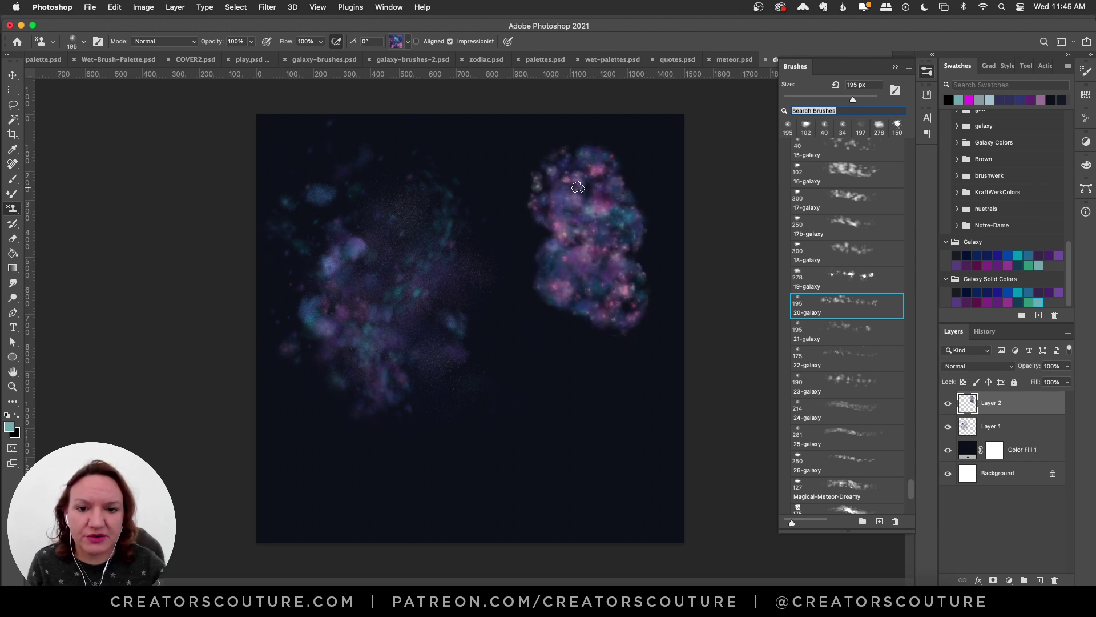
{"action": "key", "text": "ctrl+z"}
{"action": "mouse_move", "coordinate": [568, 179]}
{"action": "left_mouse_down"}
{"action": "mouse_move", "coordinate": [554, 204]}
{"action": "mouse_move", "coordinate": [591, 239]}
{"action": "mouse_move", "coordinate": [539, 285]}
{"action": "mouse_move", "coordinate": [585, 293]}
{"action": "mouse_move", "coordinate": [601, 336]}
{"action": "mouse_move", "coordinate": [551, 370]}
{"action": "mouse_move", "coordinate": [599, 392]}
{"action": "mouse_move", "coordinate": [606, 414]}
{"action": "left_mouse_up"}
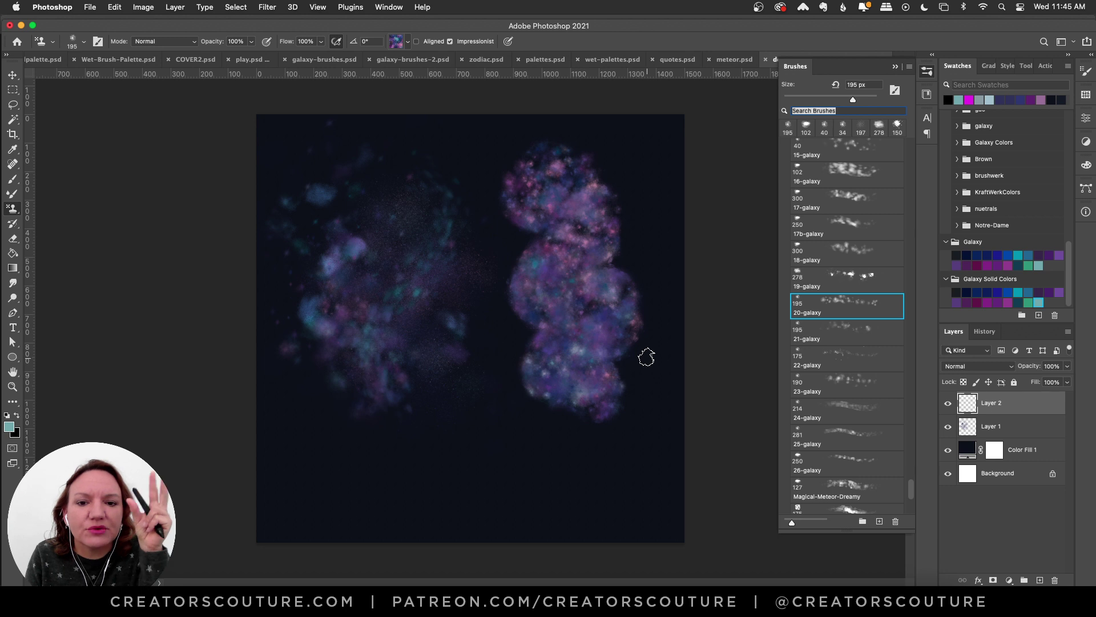
{"action": "key", "text": "ctrl+z"}
{"action": "mouse_move", "coordinate": [568, 167]}
{"action": "left_mouse_down"}
{"action": "mouse_move", "coordinate": [539, 206]}
{"action": "mouse_move", "coordinate": [614, 235]}
{"action": "mouse_move", "coordinate": [584, 286]}
{"action": "mouse_move", "coordinate": [545, 318]}
{"action": "left_mouse_up"}
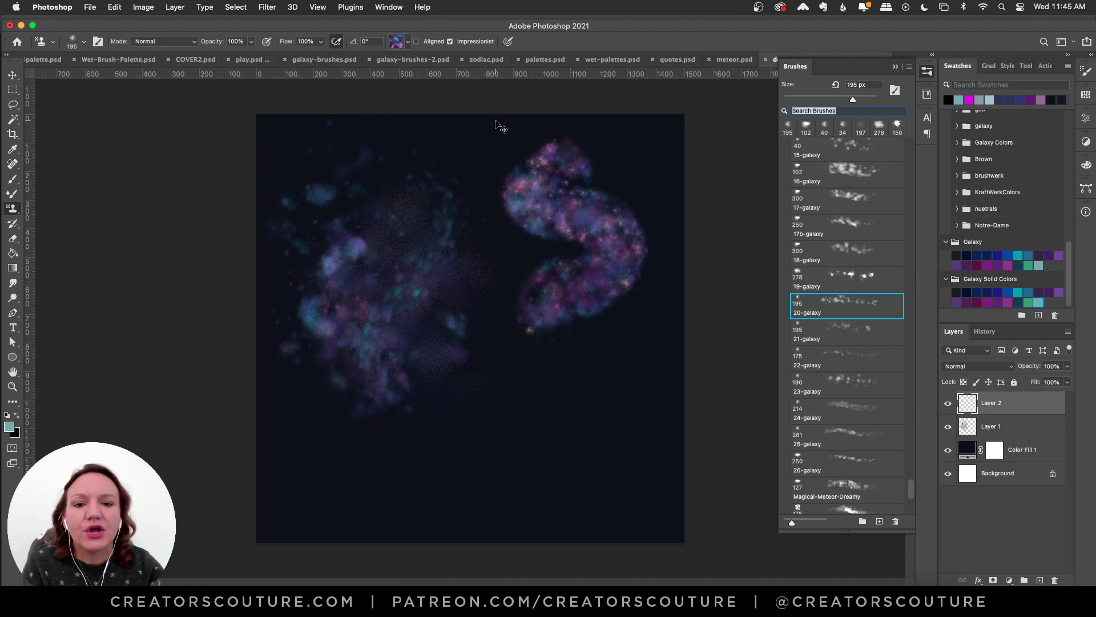
{"action": "key", "text": "super+z"}
{"action": "mouse_move", "coordinate": [567, 179]}
{"action": "left_mouse_down"}
{"action": "mouse_move", "coordinate": [520, 201]}
{"action": "mouse_move", "coordinate": [577, 206]}
{"action": "mouse_move", "coordinate": [591, 239]}
{"action": "mouse_move", "coordinate": [568, 311]}
{"action": "mouse_move", "coordinate": [603, 348]}
{"action": "mouse_move", "coordinate": [543, 400]}
{"action": "mouse_move", "coordinate": [600, 460]}
{"action": "left_mouse_up"}
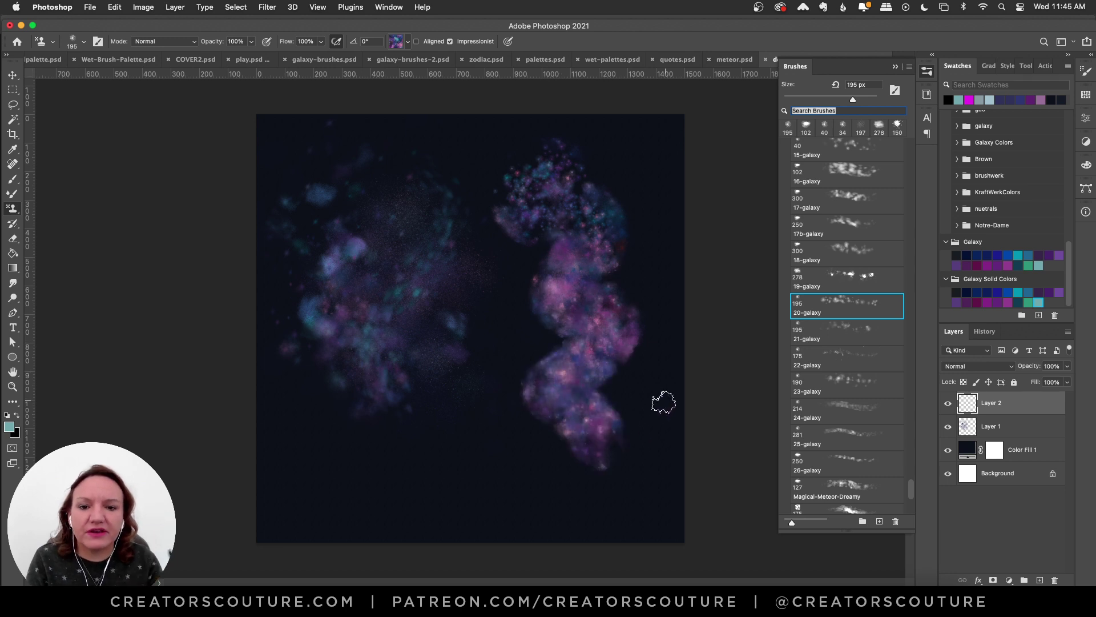
{"action": "key", "text": "super+z"}
{"action": "mouse_move", "coordinate": [411, 166]}
{"action": "left_mouse_down"}
{"action": "mouse_move", "coordinate": [489, 237]}
{"action": "mouse_move", "coordinate": [487, 301]}
{"action": "mouse_move", "coordinate": [461, 377]}
{"action": "mouse_move", "coordinate": [477, 440]}
{"action": "left_mouse_up"}
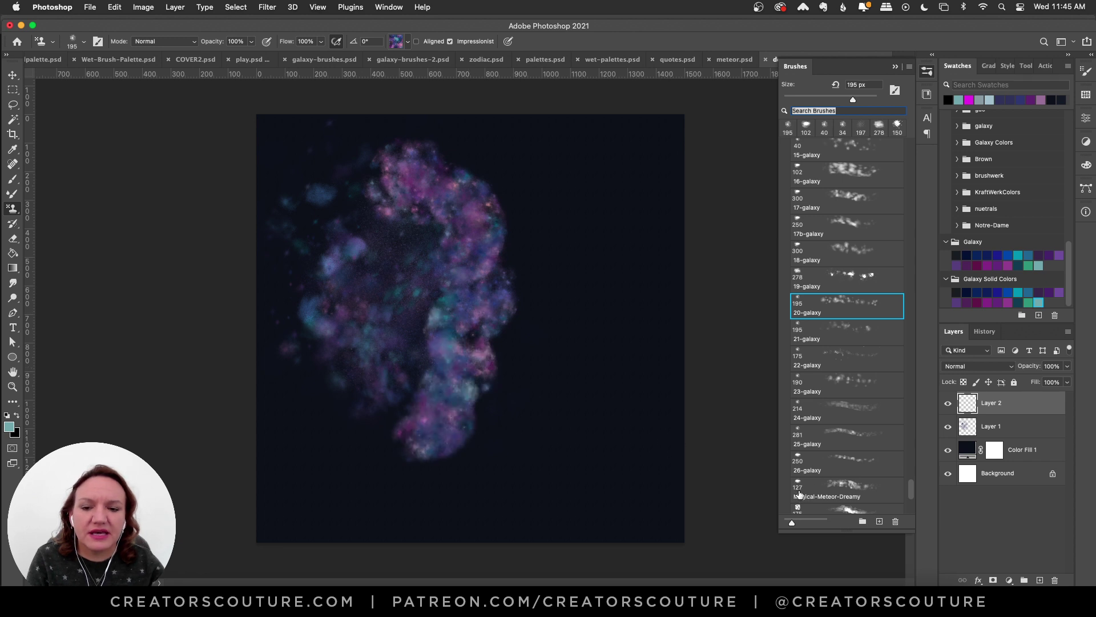
{"action": "key", "text": "super+z"}
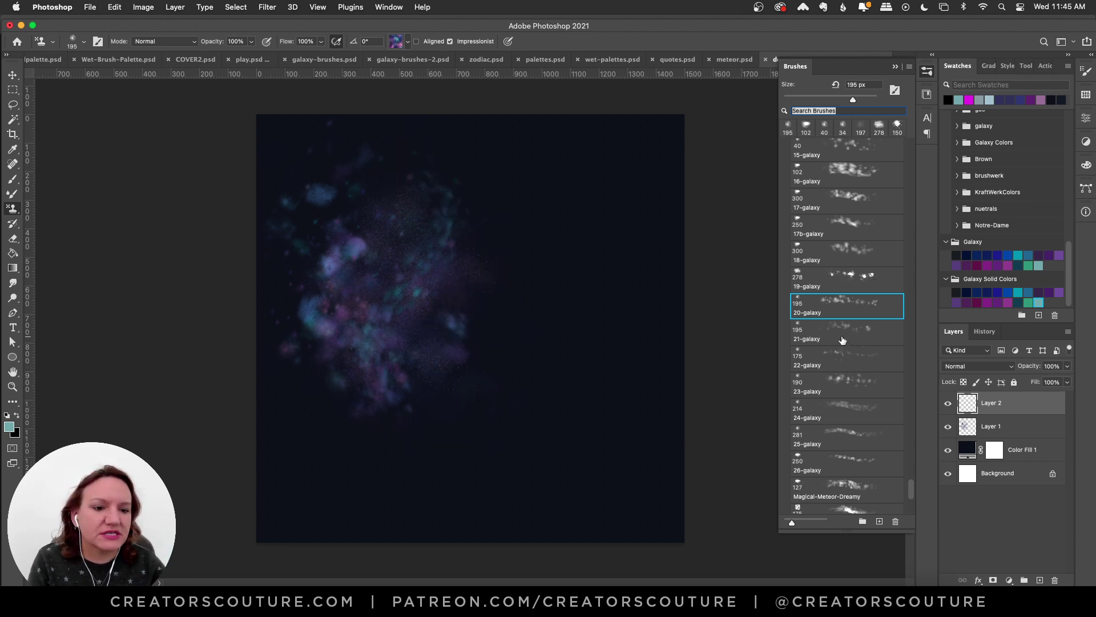
- Try a winding 21-galaxy stroke beside the nebula with 22-galaxy splatter over it, and undo all the test strokes
{"action": "left_click", "coordinate": [843, 341]}
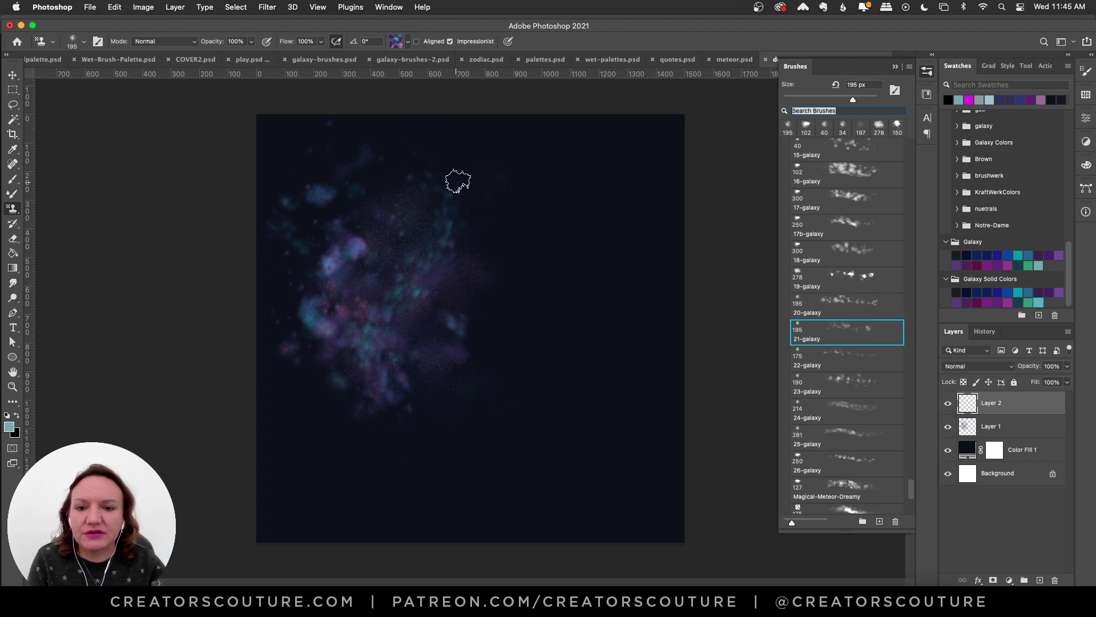
{"action": "mouse_move", "coordinate": [455, 178]}
{"action": "left_mouse_down"}
{"action": "mouse_move", "coordinate": [481, 214]}
{"action": "mouse_move", "coordinate": [525, 241]}
{"action": "mouse_move", "coordinate": [492, 269]}
{"action": "mouse_move", "coordinate": [528, 299]}
{"action": "mouse_move", "coordinate": [503, 320]}
{"action": "mouse_move", "coordinate": [505, 362]}
{"action": "mouse_move", "coordinate": [548, 365]}
{"action": "mouse_move", "coordinate": [565, 403]}
{"action": "mouse_move", "coordinate": [602, 415]}
{"action": "mouse_move", "coordinate": [626, 458]}
{"action": "mouse_move", "coordinate": [413, 528]}
{"action": "mouse_move", "coordinate": [527, 535]}
{"action": "left_mouse_up"}
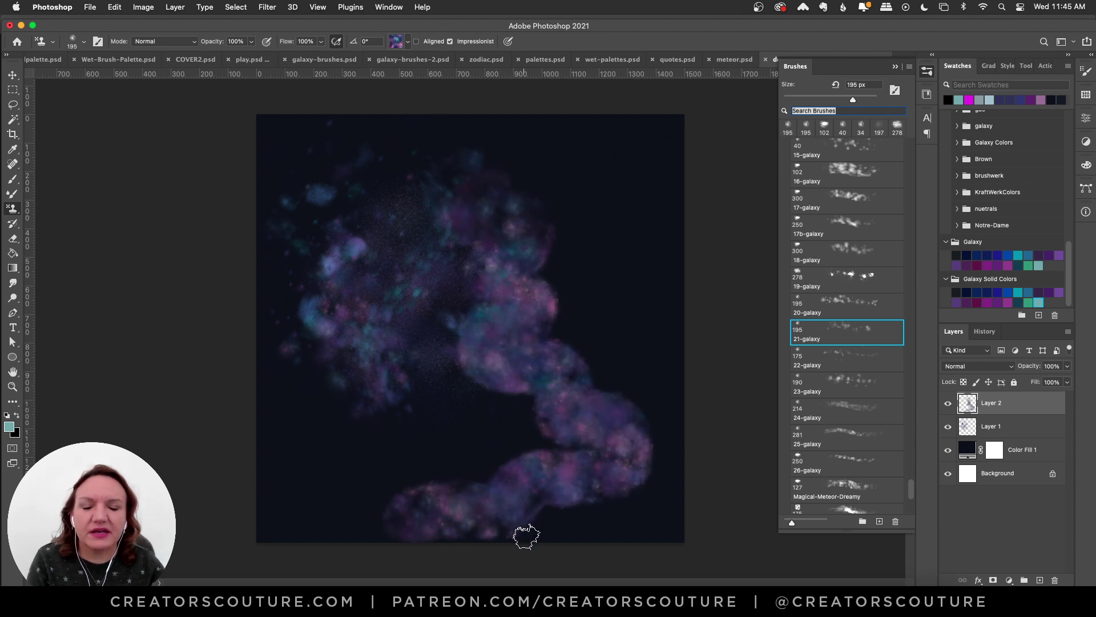
{"action": "left_click", "coordinate": [850, 359]}
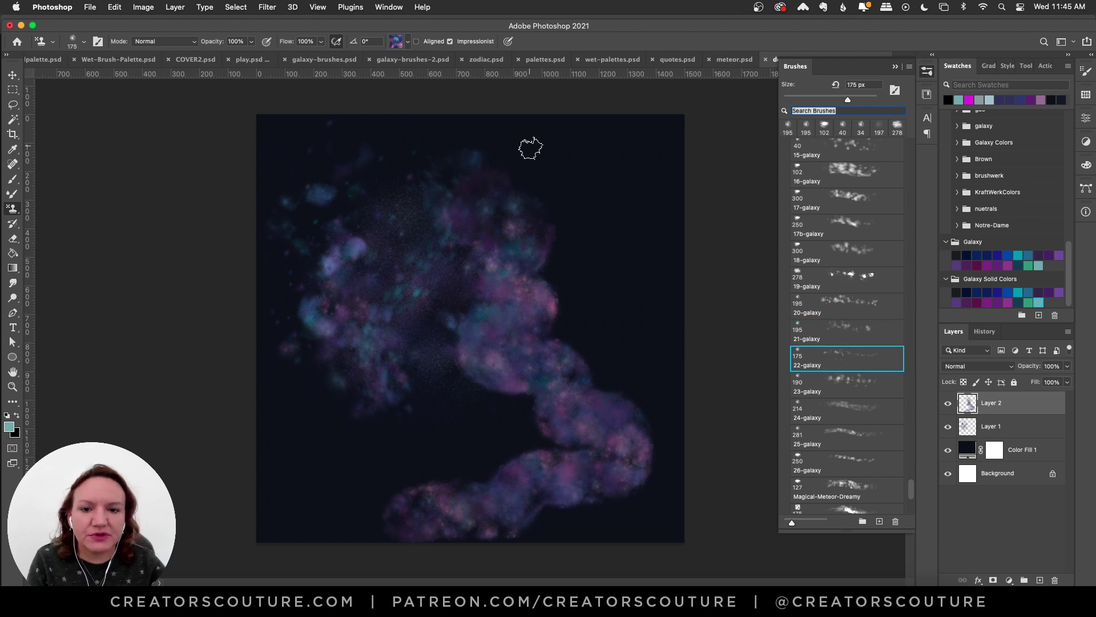
{"action": "mouse_move", "coordinate": [528, 149]}
{"action": "left_mouse_down"}
{"action": "mouse_move", "coordinate": [582, 204]}
{"action": "mouse_move", "coordinate": [549, 289]}
{"action": "mouse_move", "coordinate": [573, 319]}
{"action": "left_mouse_up"}
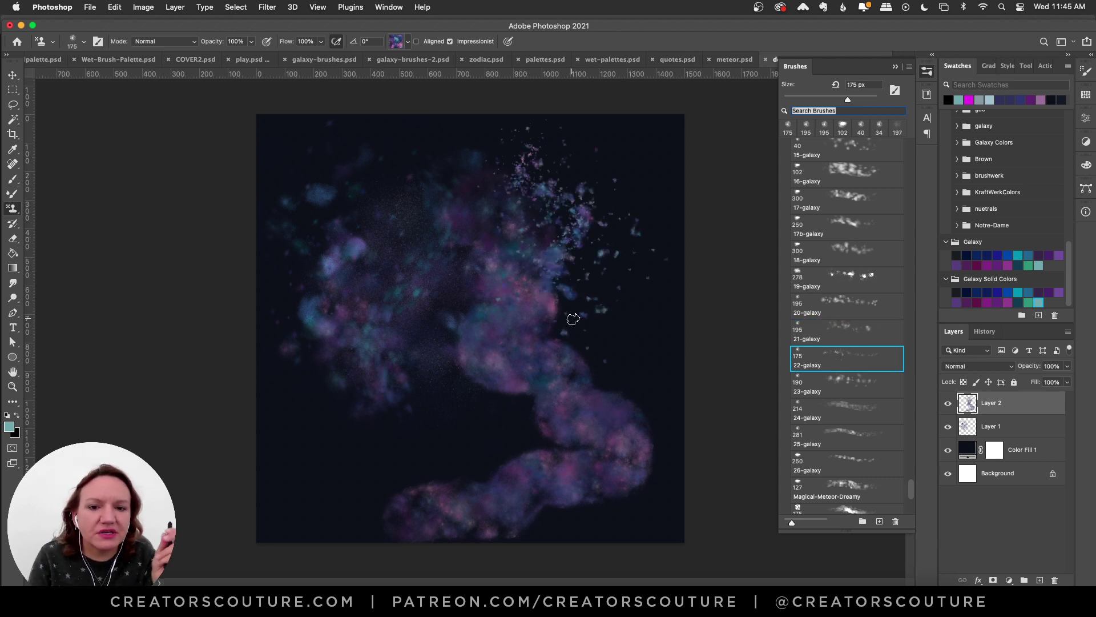
{"action": "key", "text": "super+z"}
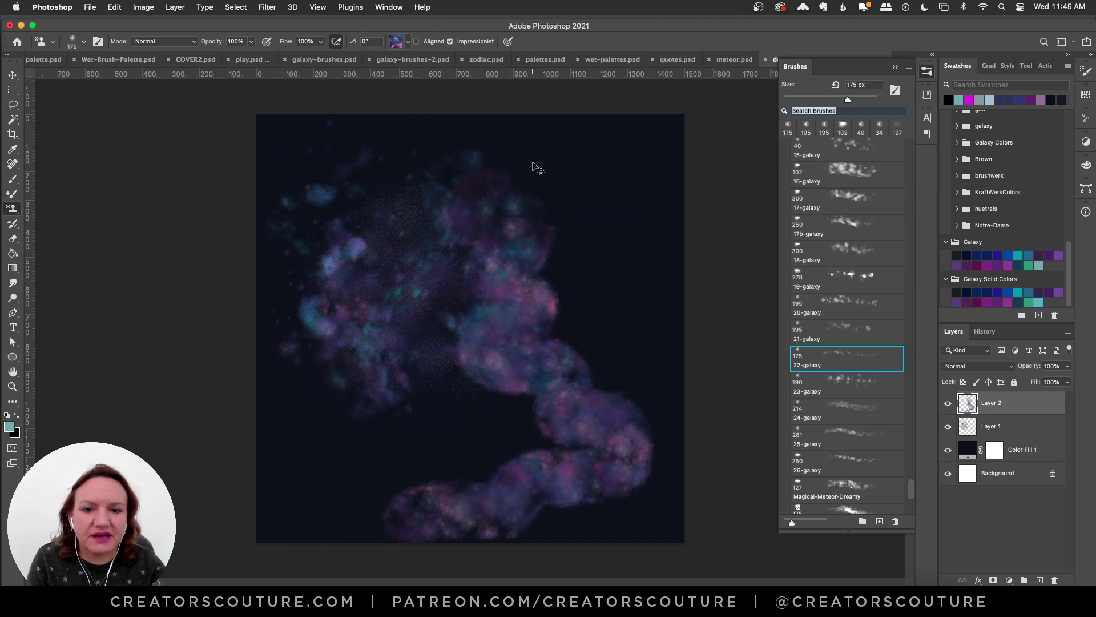
{"action": "mouse_move", "coordinate": [531, 150]}
{"action": "left_mouse_down"}
{"action": "mouse_move", "coordinate": [516, 179]}
{"action": "mouse_move", "coordinate": [548, 207]}
{"action": "mouse_move", "coordinate": [547, 274]}
{"action": "mouse_move", "coordinate": [571, 306]}
{"action": "mouse_move", "coordinate": [601, 314]}
{"action": "mouse_move", "coordinate": [619, 342]}
{"action": "left_mouse_up"}
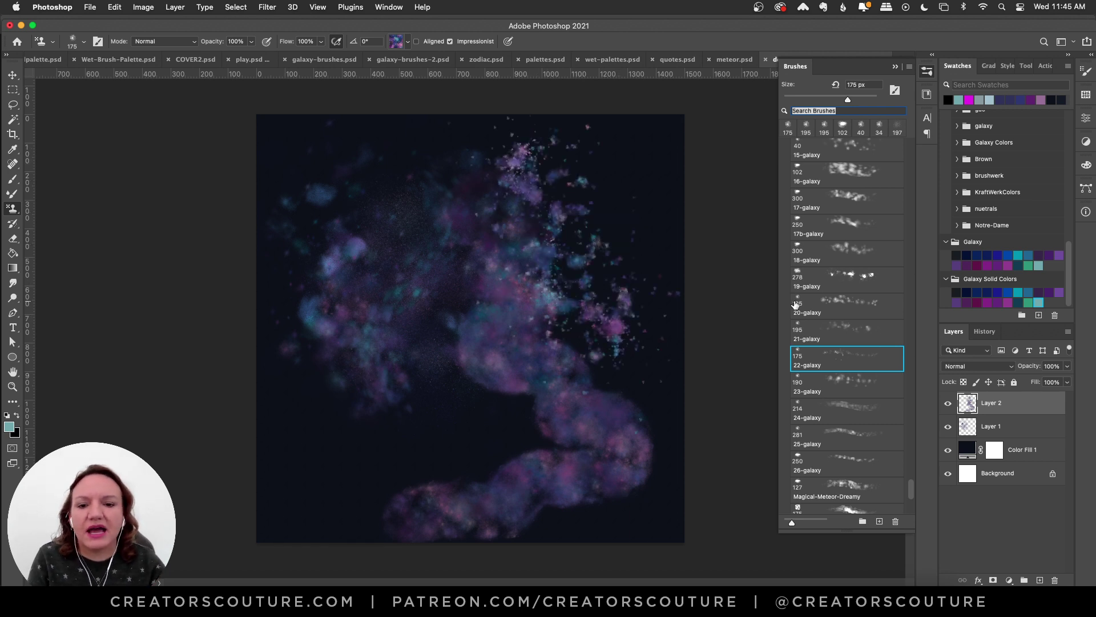
{"action": "key", "text": "super+z"}
{"action": "key", "text": "super+z"}
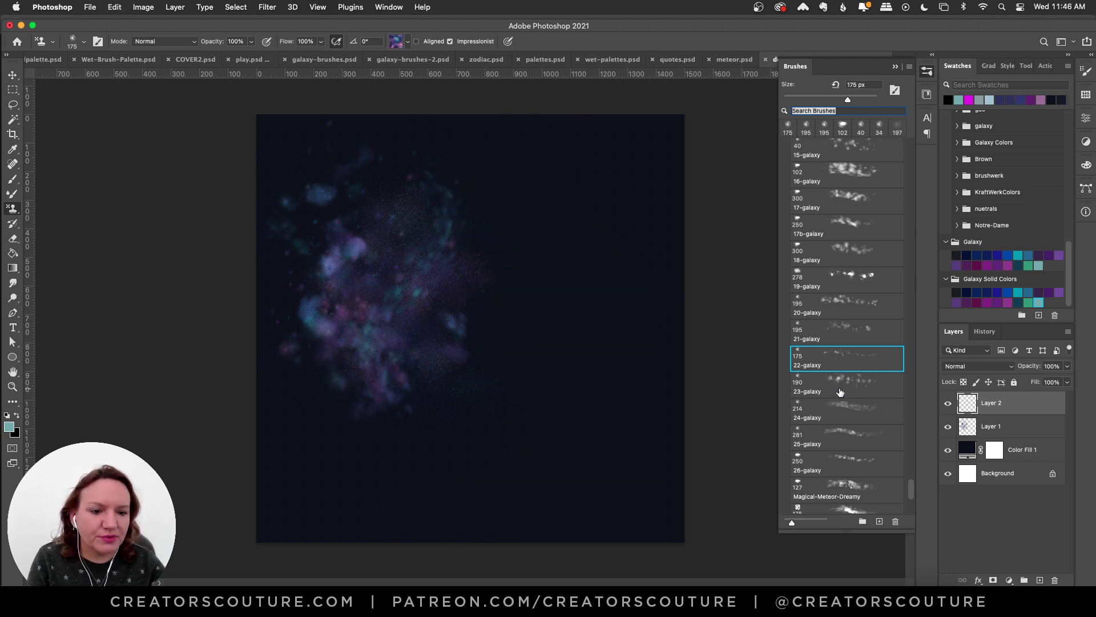
- Try the 23-galaxy brush at 190 px with several winding strokes beside and over the nebula, undoing each one
{"action": "left_click", "coordinate": [840, 391]}
{"action": "mouse_move", "coordinate": [519, 187]}
{"action": "left_mouse_down"}
{"action": "mouse_move", "coordinate": [512, 234]}
{"action": "mouse_move", "coordinate": [565, 286]}
{"action": "mouse_move", "coordinate": [588, 346]}
{"action": "left_mouse_up"}
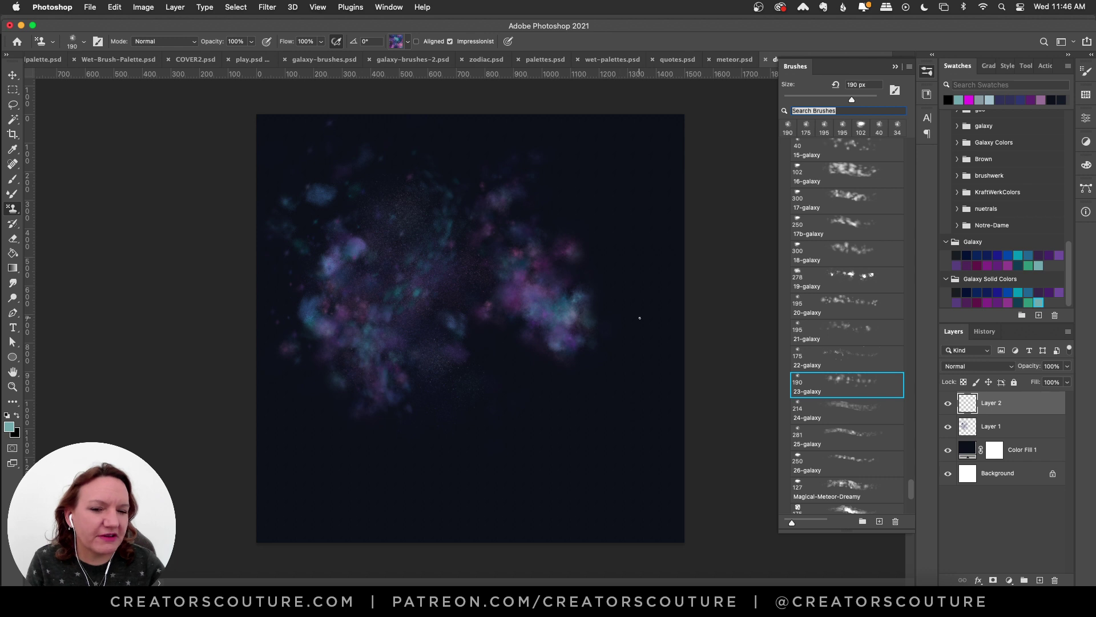
{"action": "key", "text": "super+z"}
{"action": "mouse_move", "coordinate": [526, 189]}
{"action": "left_mouse_down"}
{"action": "mouse_move", "coordinate": [540, 283]}
{"action": "mouse_move", "coordinate": [507, 315]}
{"action": "mouse_move", "coordinate": [581, 329]}
{"action": "mouse_move", "coordinate": [582, 369]}
{"action": "left_mouse_up"}
{"action": "key", "text": "super+z"}
{"action": "mouse_move", "coordinate": [600, 183]}
{"action": "left_mouse_down"}
{"action": "mouse_move", "coordinate": [560, 191]}
{"action": "mouse_move", "coordinate": [505, 335]}
{"action": "mouse_move", "coordinate": [455, 381]}
{"action": "left_mouse_up"}
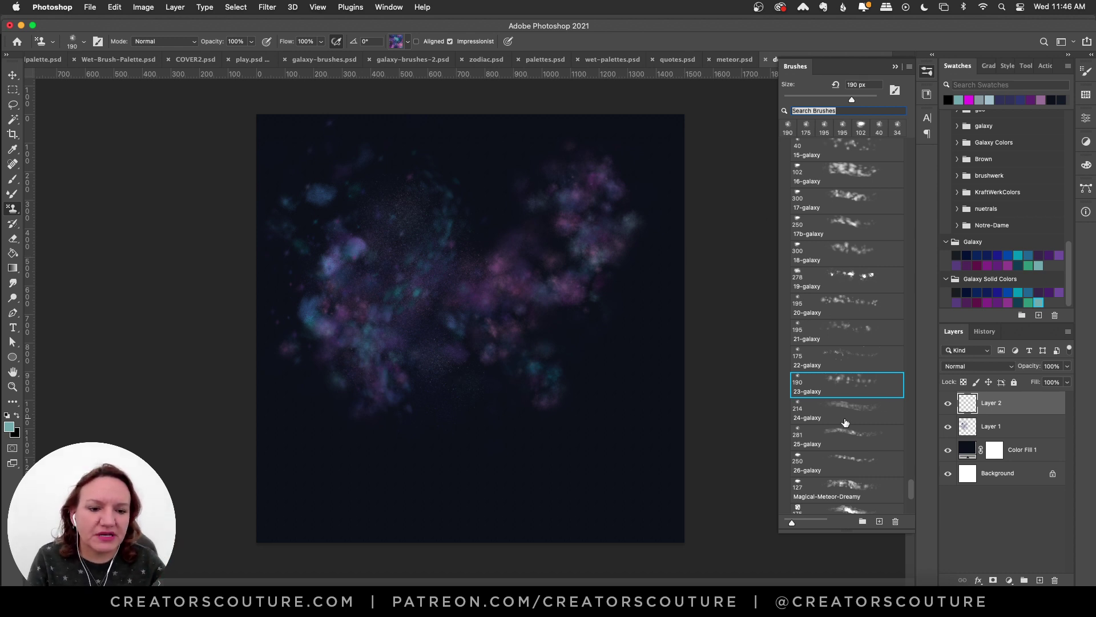
{"action": "key", "text": "super+z"}
{"action": "mouse_move", "coordinate": [546, 174]}
{"action": "left_mouse_down"}
{"action": "mouse_move", "coordinate": [582, 216]}
{"action": "mouse_move", "coordinate": [535, 444]}
{"action": "mouse_move", "coordinate": [548, 497]}
{"action": "left_mouse_up"}
{"action": "key", "text": "super+z"}
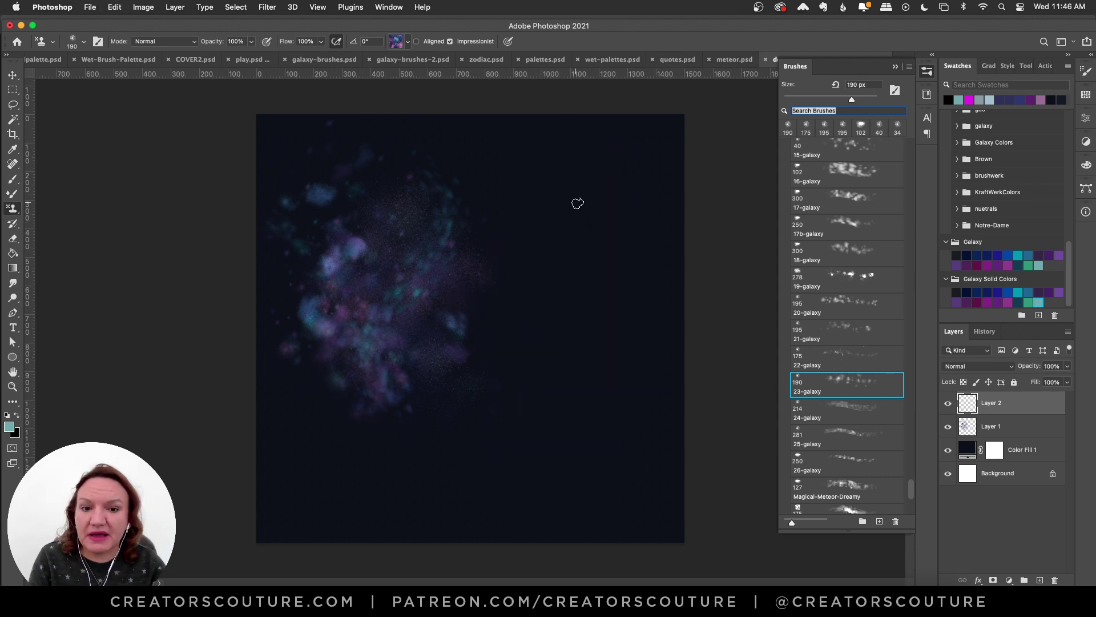
{"action": "mouse_move", "coordinate": [584, 176]}
{"action": "left_mouse_down"}
{"action": "mouse_move", "coordinate": [550, 215]}
{"action": "mouse_move", "coordinate": [622, 226]}
{"action": "mouse_move", "coordinate": [627, 274]}
{"action": "left_mouse_up"}
{"action": "left_click_drag", "start_coordinate": [569, 354], "coordinate": [516, 378]}
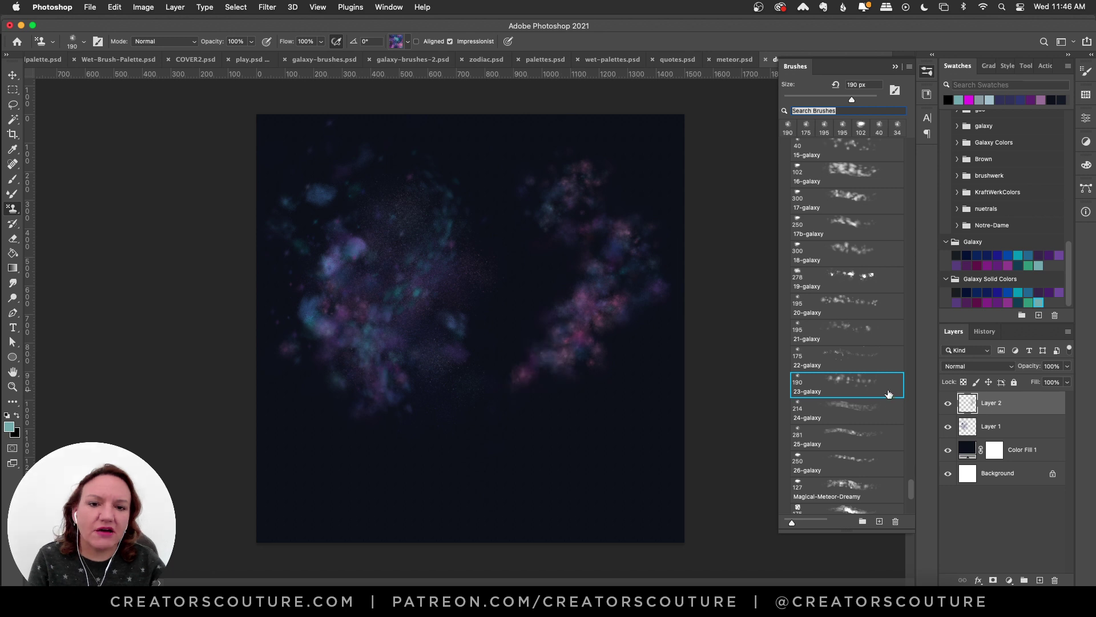
{"action": "key", "text": "super+z"}
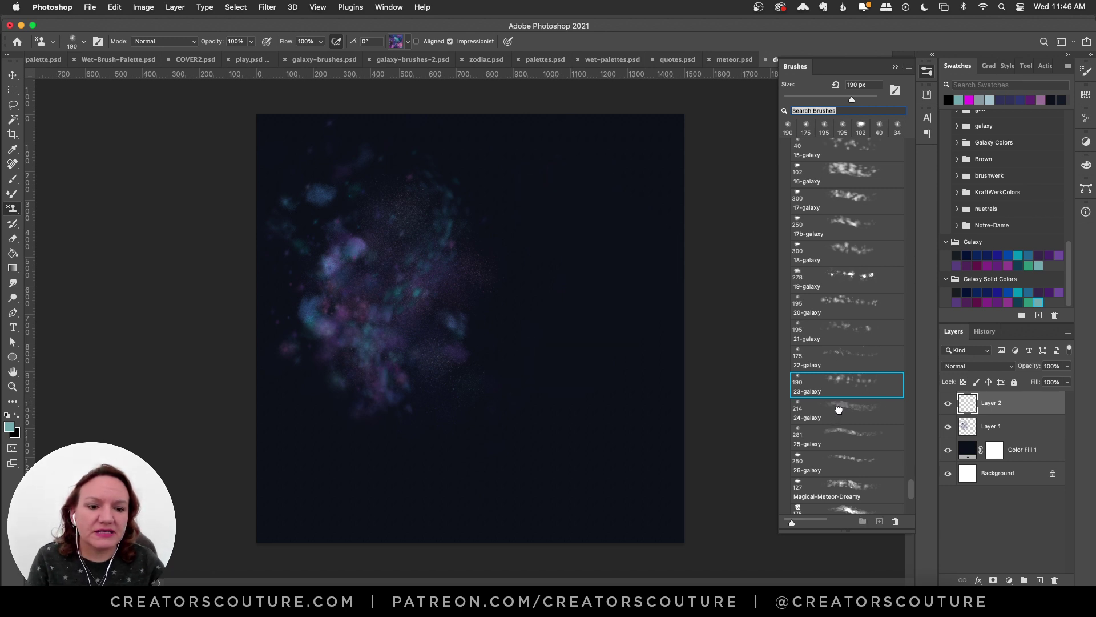
- Try the 24-galaxy brush at 214 px with two winding vertical strokes beside the nebula, undoing both
{"action": "left_click", "coordinate": [838, 413]}
{"action": "left_click", "coordinate": [856, 414]}
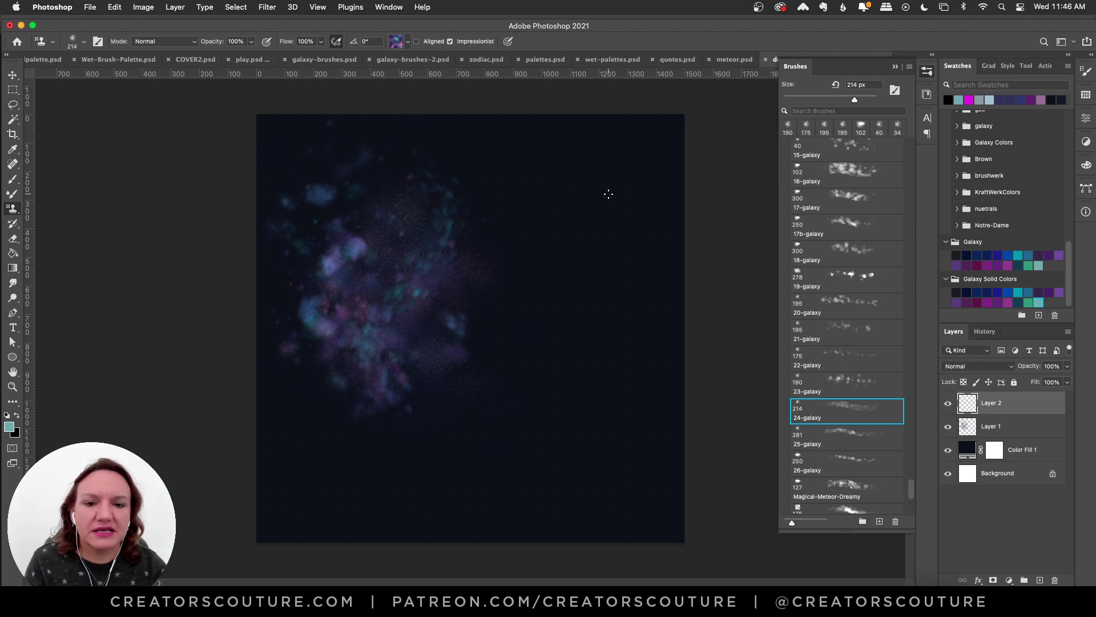
{"action": "mouse_move", "coordinate": [578, 170]}
{"action": "left_mouse_down"}
{"action": "mouse_move", "coordinate": [577, 211]}
{"action": "mouse_move", "coordinate": [599, 256]}
{"action": "mouse_move", "coordinate": [558, 277]}
{"action": "mouse_move", "coordinate": [611, 315]}
{"action": "mouse_move", "coordinate": [567, 351]}
{"action": "mouse_move", "coordinate": [563, 435]}
{"action": "mouse_move", "coordinate": [524, 483]}
{"action": "left_mouse_up"}
{"action": "key", "text": "super+z"}
{"action": "mouse_move", "coordinate": [533, 156]}
{"action": "left_mouse_down"}
{"action": "mouse_move", "coordinate": [570, 213]}
{"action": "mouse_move", "coordinate": [605, 311]}
{"action": "mouse_move", "coordinate": [534, 392]}
{"action": "mouse_move", "coordinate": [583, 416]}
{"action": "left_mouse_up"}
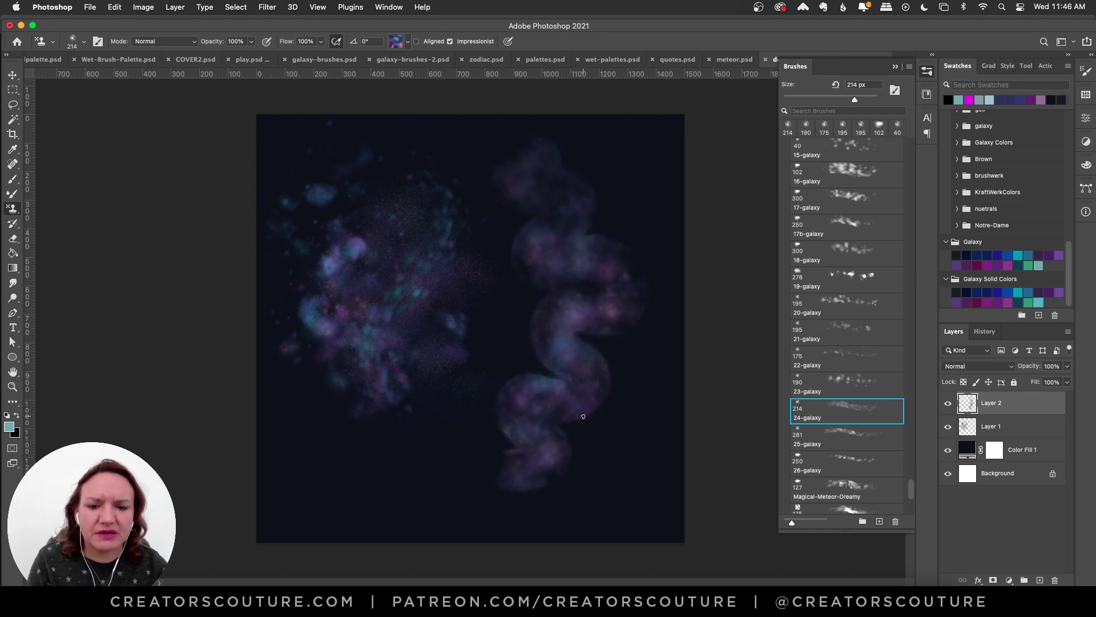
{"action": "key", "text": "super+z"}
- Try a wavy 25-galaxy stroke at 281 px down the empty area beside the nebula and undo it
{"action": "left_click", "coordinate": [837, 438]}
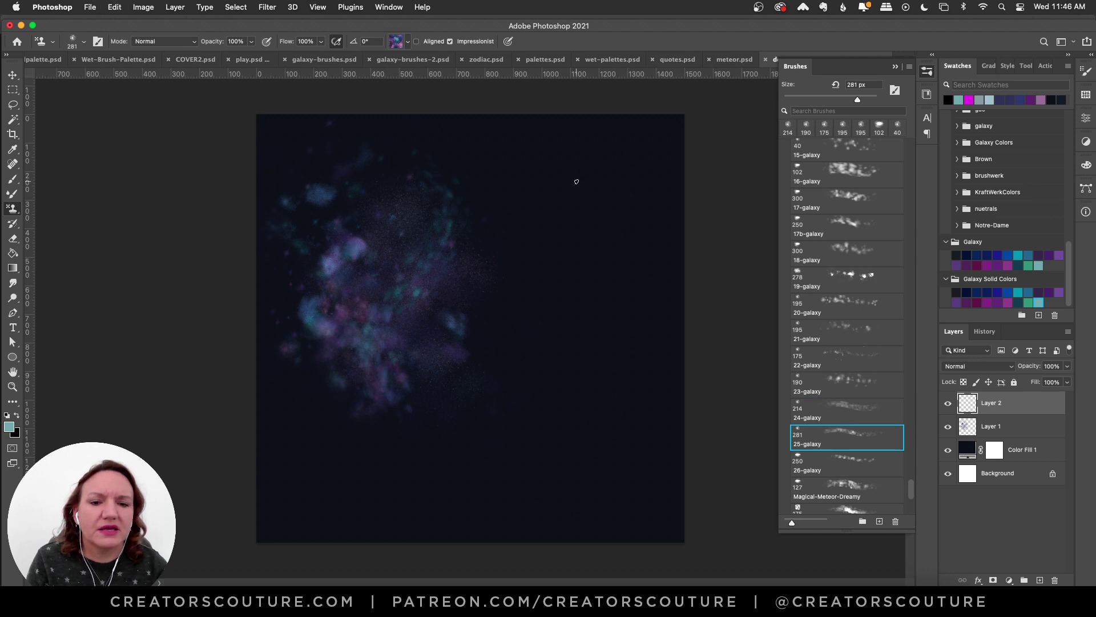
{"action": "mouse_move", "coordinate": [577, 182]}
{"action": "left_mouse_down"}
{"action": "mouse_move", "coordinate": [568, 281]}
{"action": "mouse_move", "coordinate": [550, 331]}
{"action": "mouse_move", "coordinate": [590, 366]}
{"action": "mouse_move", "coordinate": [552, 413]}
{"action": "mouse_move", "coordinate": [576, 455]}
{"action": "mouse_move", "coordinate": [549, 502]}
{"action": "mouse_move", "coordinate": [551, 527]}
{"action": "left_mouse_up"}
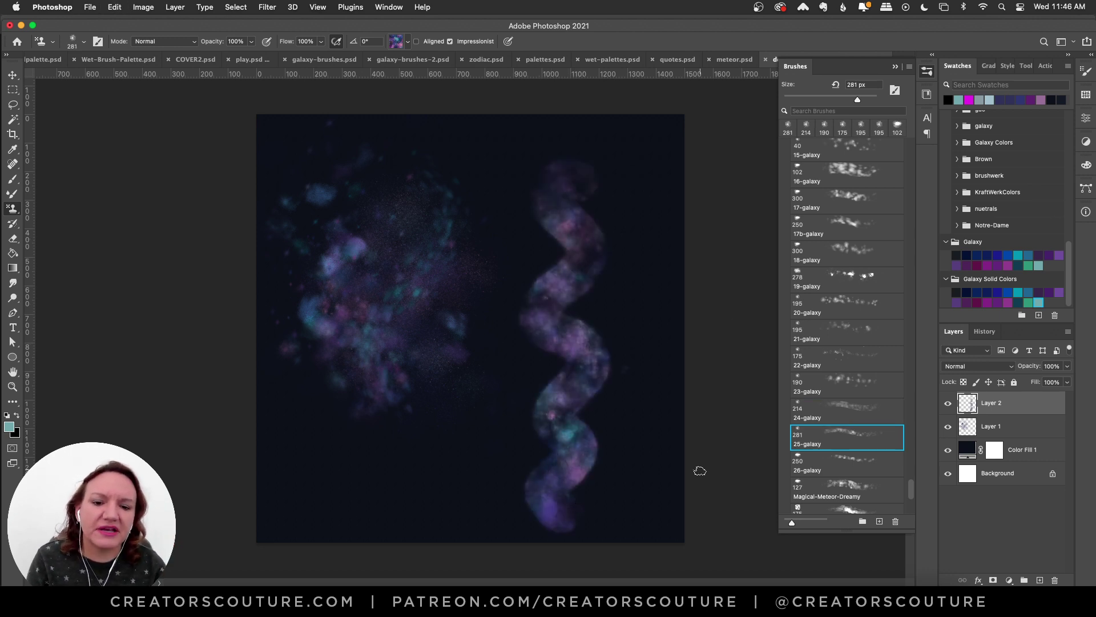
{"action": "key", "text": "super+z"}
- Try a winding 26-galaxy stroke at 250 px beside the nebula, and undo it after selecting the Magical-Meteor-Dreamy brush
{"action": "left_click", "coordinate": [850, 457]}
{"action": "mouse_move", "coordinate": [513, 190]}
{"action": "left_mouse_down"}
{"action": "mouse_move", "coordinate": [565, 241]}
{"action": "mouse_move", "coordinate": [557, 286]}
{"action": "mouse_move", "coordinate": [618, 287]}
{"action": "mouse_move", "coordinate": [607, 354]}
{"action": "mouse_move", "coordinate": [529, 355]}
{"action": "mouse_move", "coordinate": [556, 407]}
{"action": "mouse_move", "coordinate": [511, 478]}
{"action": "mouse_move", "coordinate": [569, 500]}
{"action": "mouse_move", "coordinate": [538, 494]}
{"action": "left_mouse_up"}
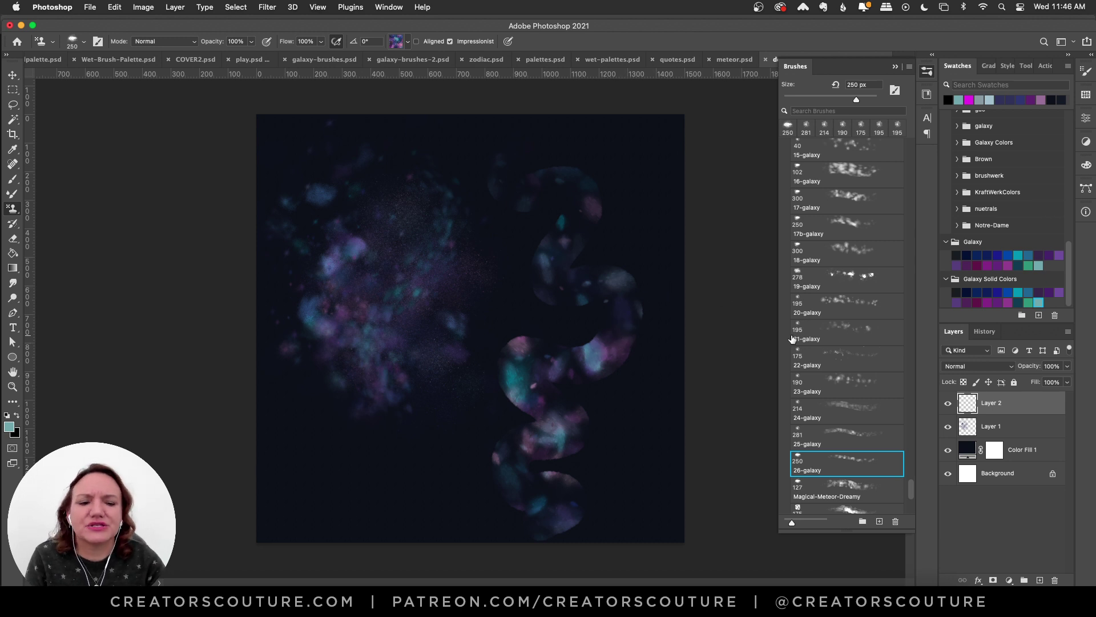
{"action": "left_click_drag", "start_coordinate": [910, 487], "coordinate": [913, 497]}
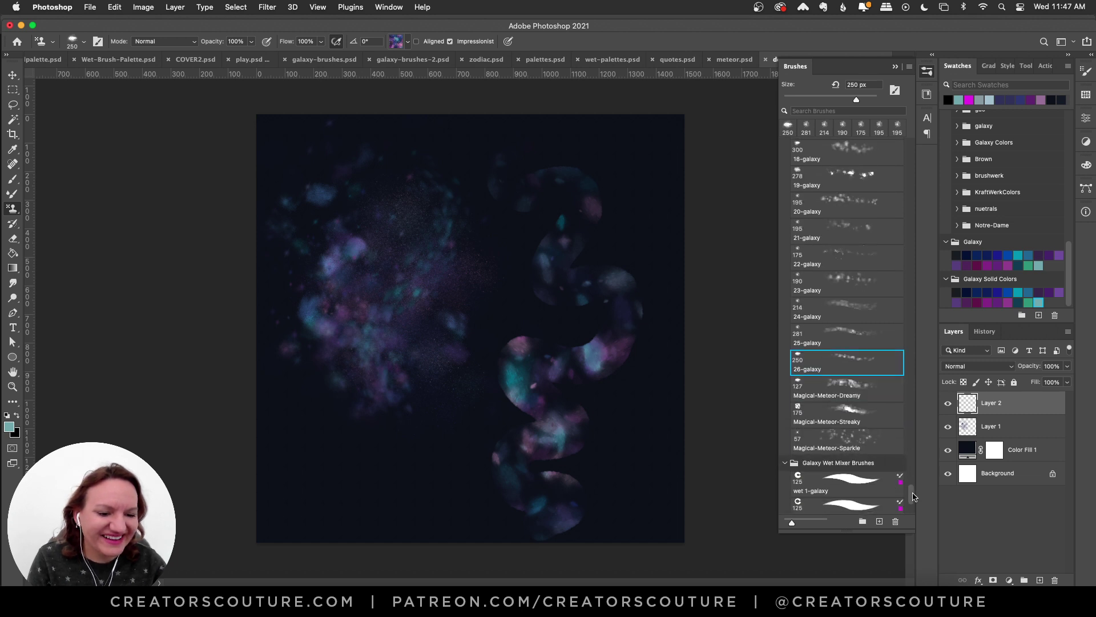
{"action": "left_click", "coordinate": [845, 394]}
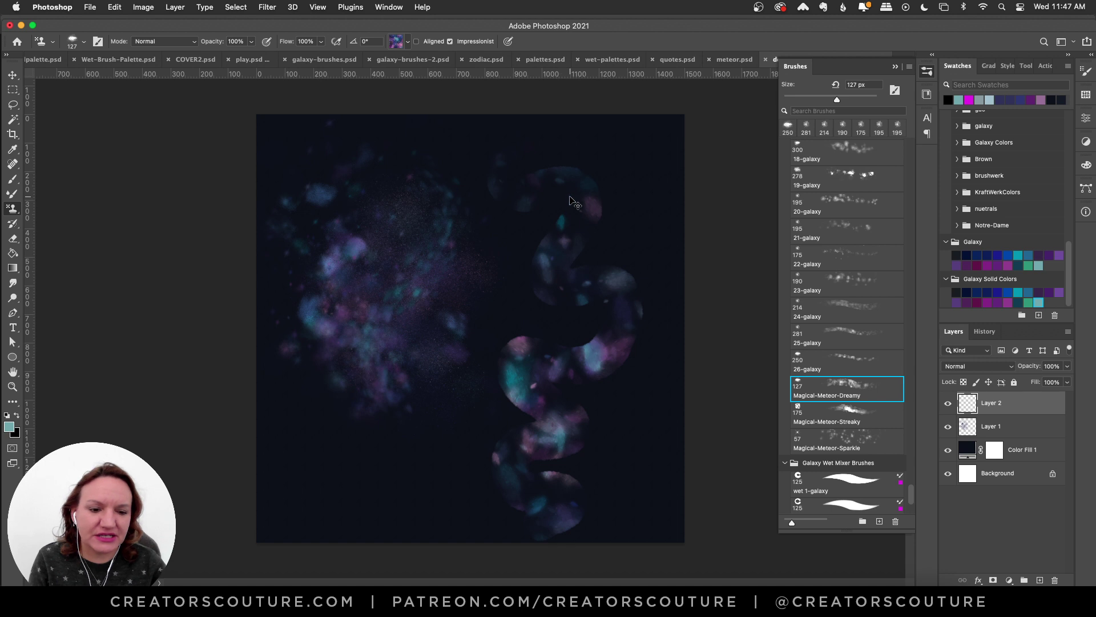
{"action": "key", "text": "super+z"}
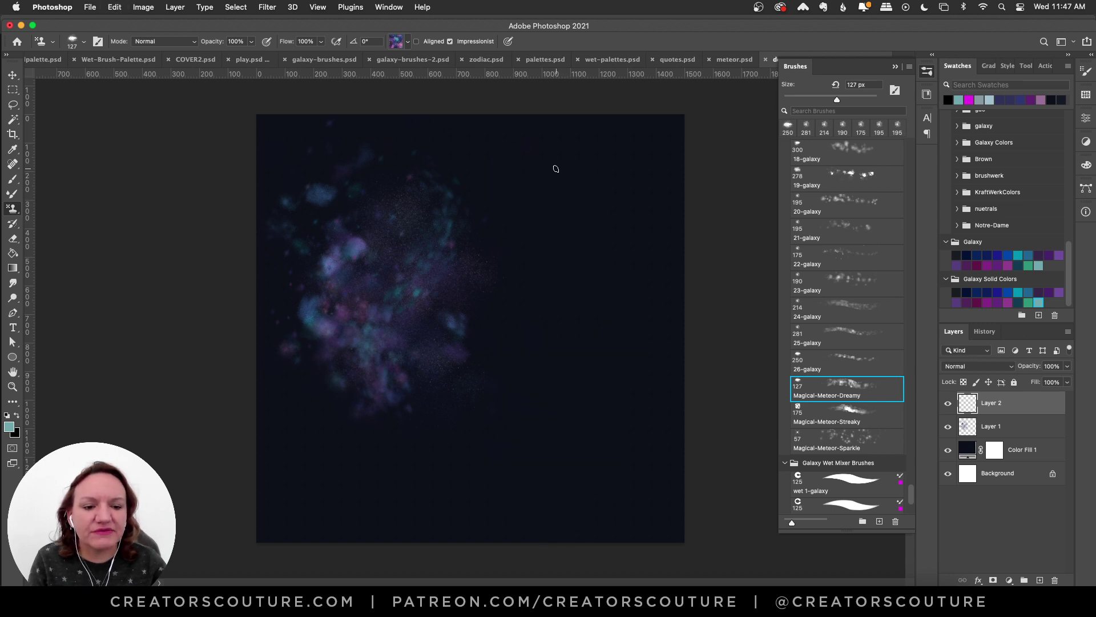
- Try Magical-Meteor-Dreamy at 127 px with short and long wavy strokes beside the nebula, undoing all of them
{"action": "mouse_move", "coordinate": [546, 165]}
{"action": "left_mouse_down"}
{"action": "mouse_move", "coordinate": [530, 206]}
{"action": "mouse_move", "coordinate": [571, 266]}
{"action": "left_mouse_up"}
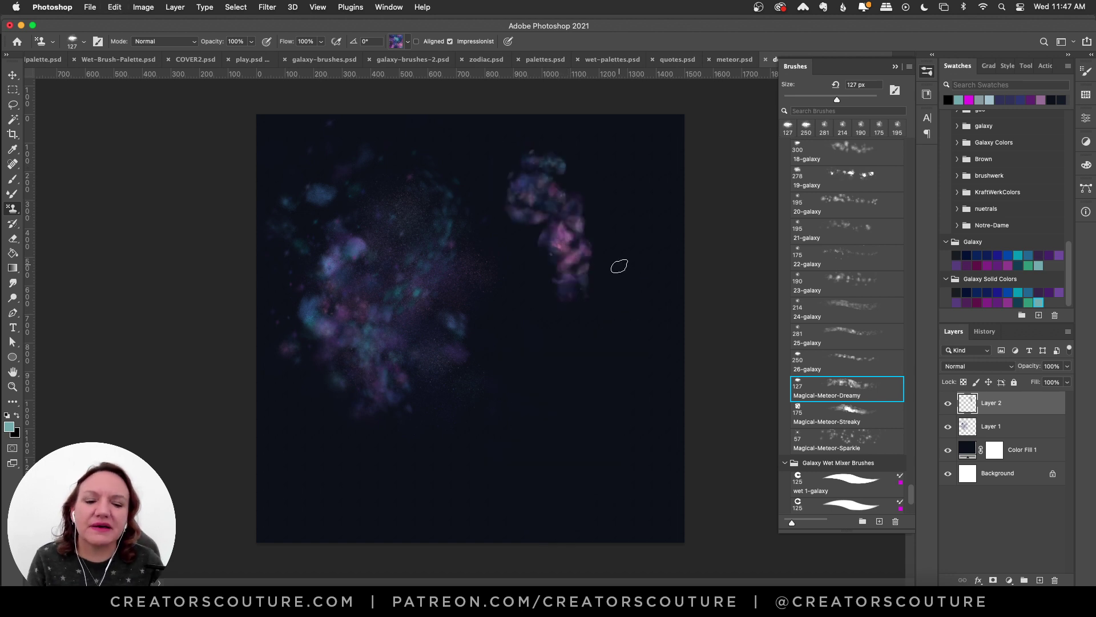
{"action": "key", "text": "super+z"}
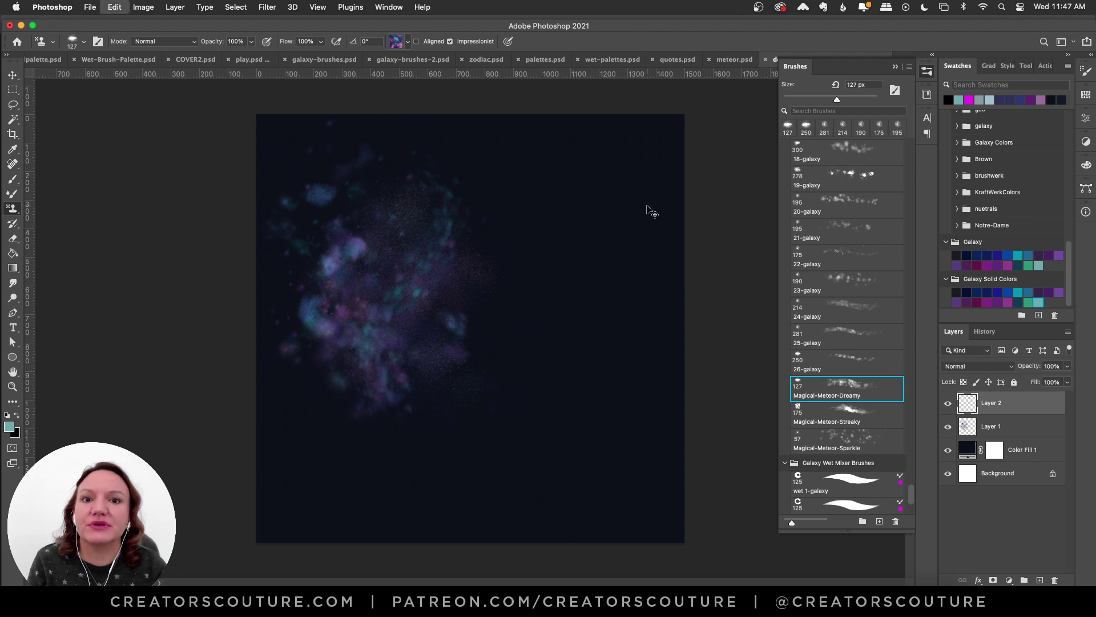
{"action": "mouse_move", "coordinate": [611, 171]}
{"action": "left_mouse_down"}
{"action": "mouse_move", "coordinate": [574, 177]}
{"action": "mouse_move", "coordinate": [610, 215]}
{"action": "mouse_move", "coordinate": [536, 281]}
{"action": "mouse_move", "coordinate": [568, 327]}
{"action": "mouse_move", "coordinate": [522, 336]}
{"action": "mouse_move", "coordinate": [549, 405]}
{"action": "left_mouse_up"}
{"action": "mouse_move", "coordinate": [537, 162]}
{"action": "left_mouse_down"}
{"action": "mouse_move", "coordinate": [506, 199]}
{"action": "mouse_move", "coordinate": [546, 243]}
{"action": "left_mouse_up"}
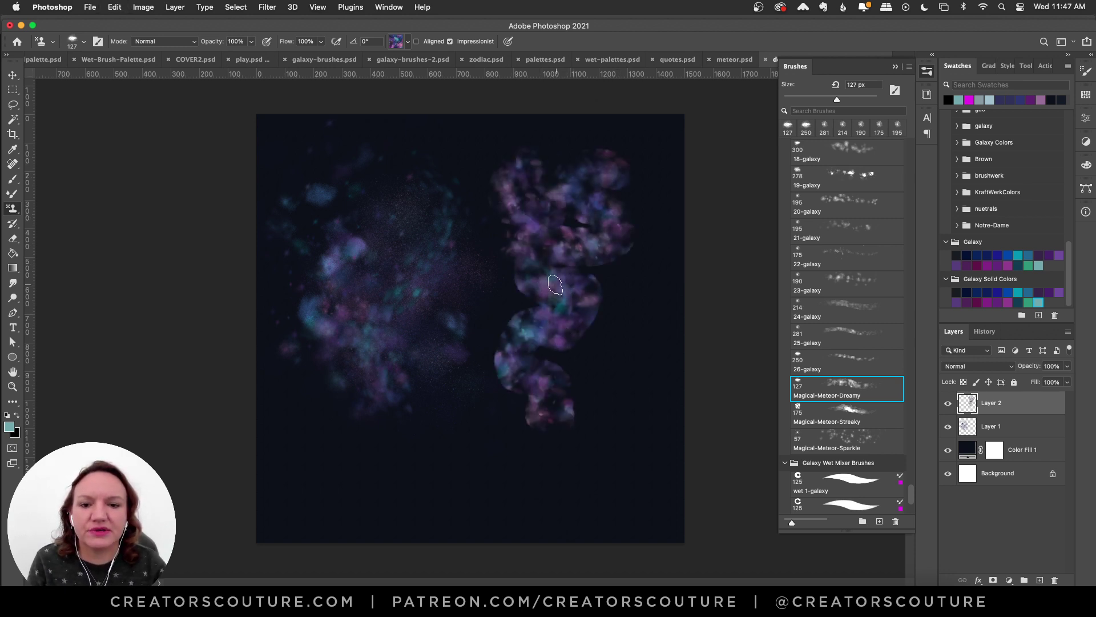
{"action": "key", "text": "super+z"}
{"action": "key", "text": "super+z"}
{"action": "mouse_move", "coordinate": [533, 176]}
{"action": "left_mouse_down"}
{"action": "mouse_move", "coordinate": [615, 266]}
{"action": "mouse_move", "coordinate": [549, 288]}
{"action": "mouse_move", "coordinate": [565, 346]}
{"action": "mouse_move", "coordinate": [537, 411]}
{"action": "left_mouse_up"}
{"action": "key", "text": "super+z"}
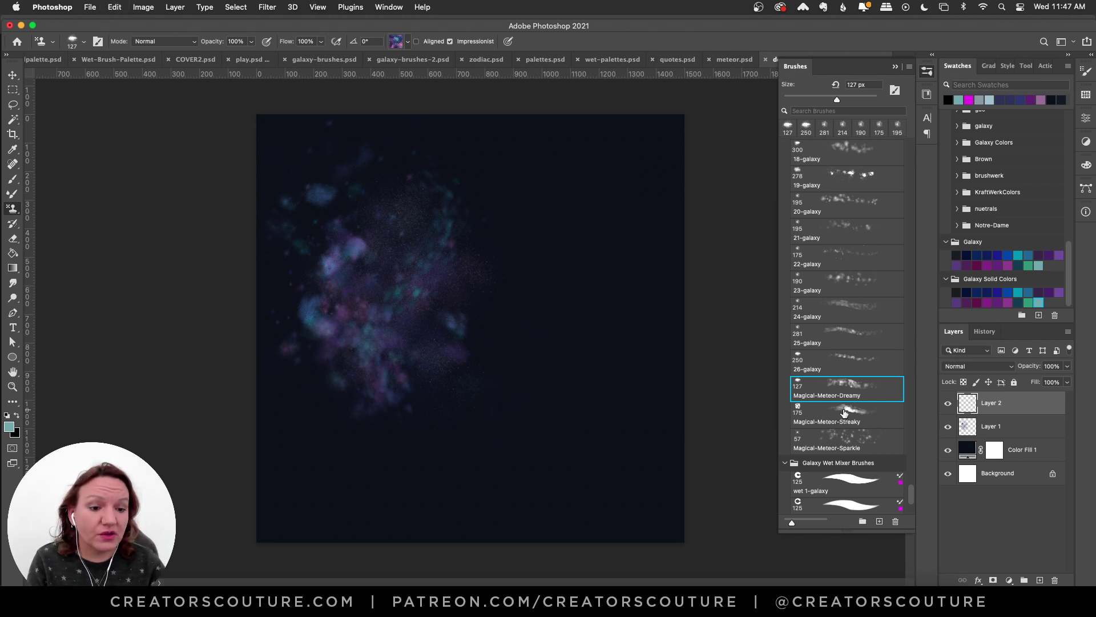
- Try Magical-Meteor-Streaky at 175 px with diagonal strokes in the empty area beside the nebula, undoing each one
{"action": "left_click", "coordinate": [839, 415]}
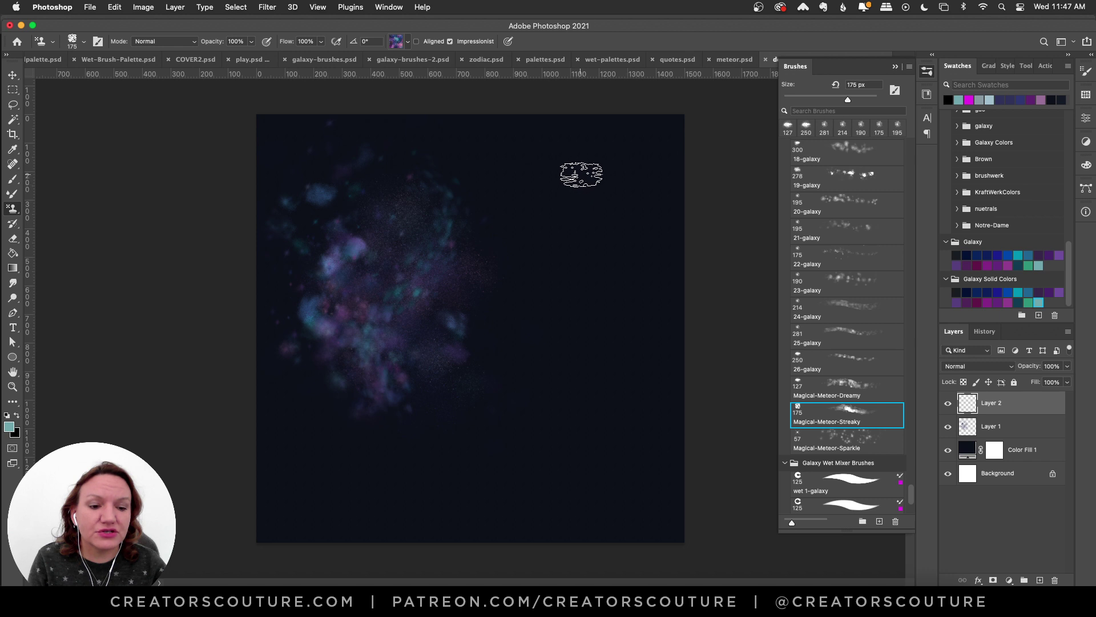
{"action": "left_click_drag", "start_coordinate": [577, 172], "coordinate": [526, 351]}
{"action": "key", "text": "super+z"}
{"action": "left_click_drag", "start_coordinate": [601, 169], "coordinate": [497, 354]}
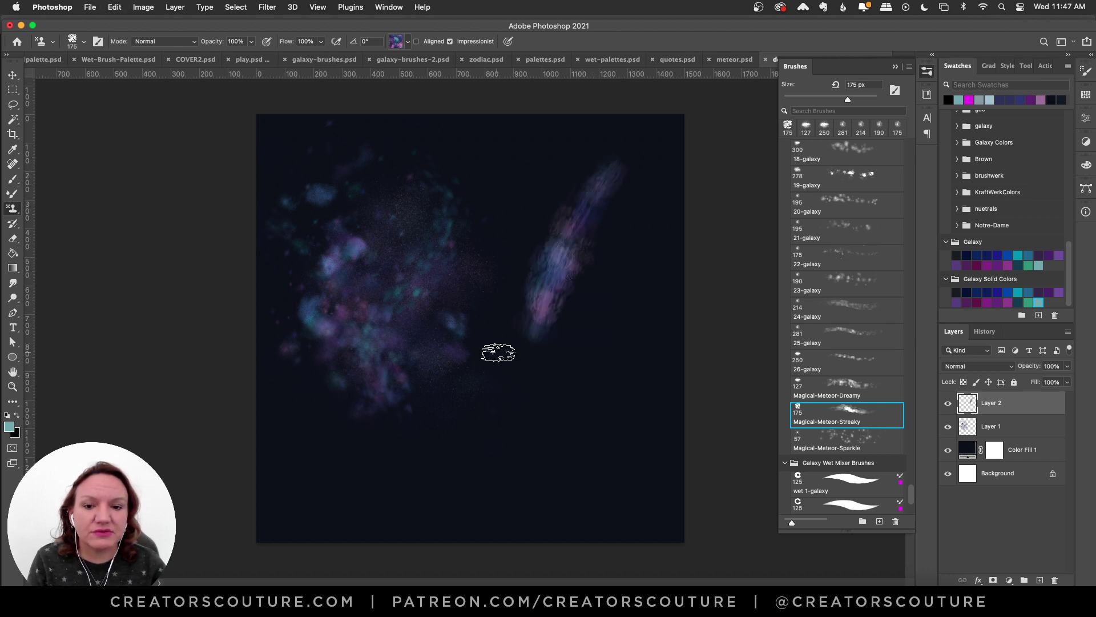
{"action": "key", "text": "super+z"}
- Try diagonal and curved Magical-Meteor-Streaky strokes over the nebula's lower part, undoing each one
{"action": "left_click_drag", "start_coordinate": [331, 245], "coordinate": [404, 424]}
{"action": "key", "text": "super+z"}
{"action": "left_click_drag", "start_coordinate": [306, 315], "coordinate": [477, 480]}
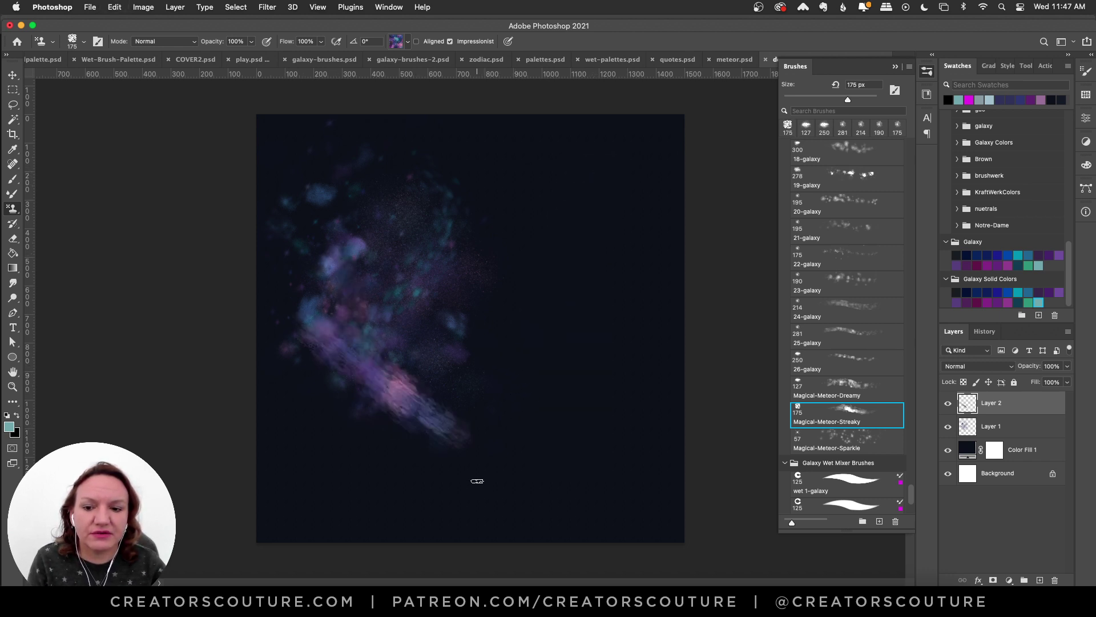
{"action": "key", "text": "super+z"}
{"action": "left_click_drag", "start_coordinate": [326, 298], "coordinate": [375, 390]}
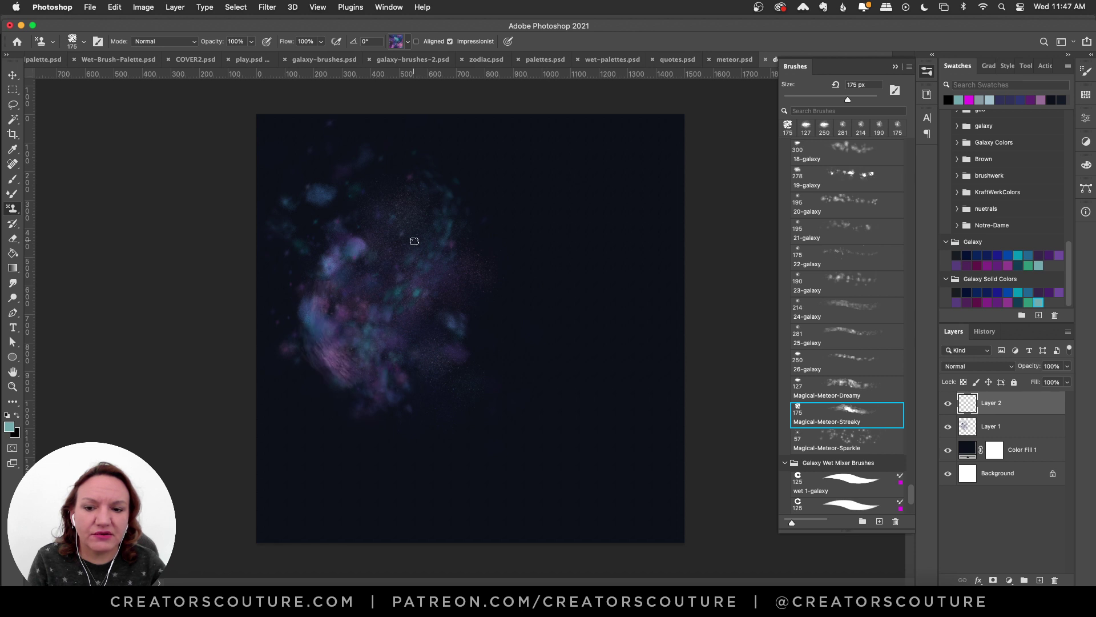
{"action": "key", "text": "super+z"}
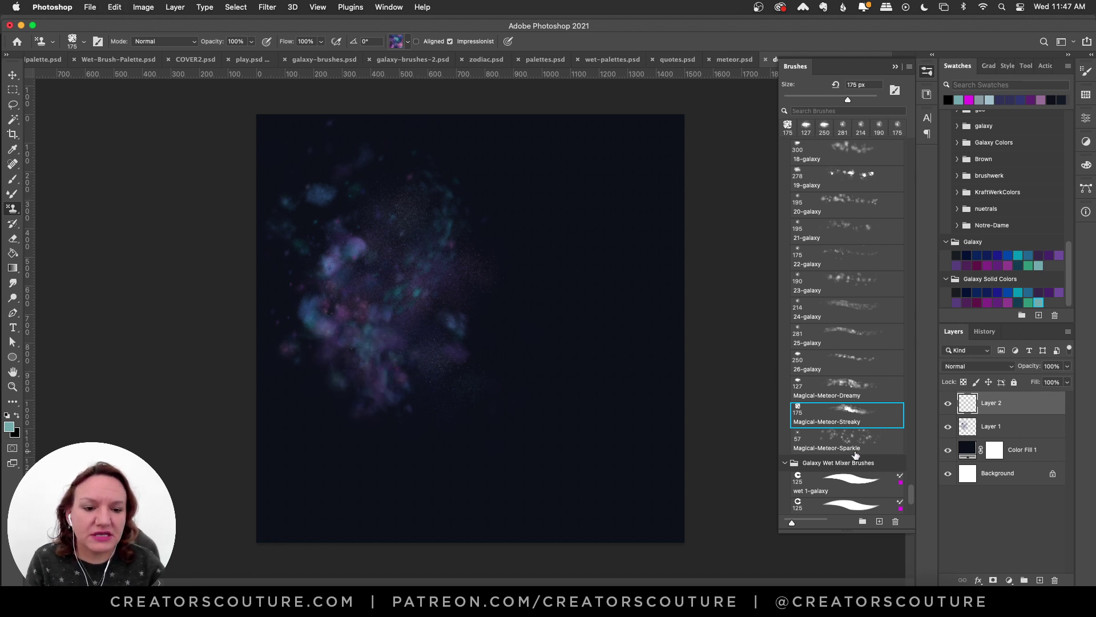
- Scatter Magical-Meteor-Sparkle specks at 57 px along the nebula's outer edge and undo them
{"action": "left_click", "coordinate": [848, 445]}
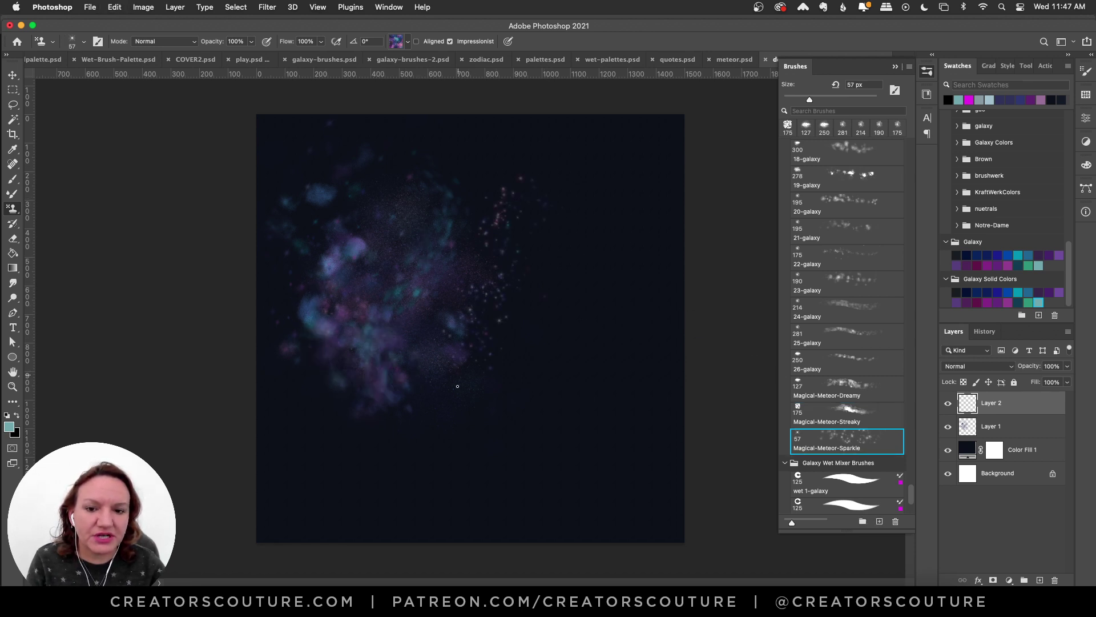
{"action": "left_click_drag", "start_coordinate": [458, 386], "coordinate": [459, 390]}
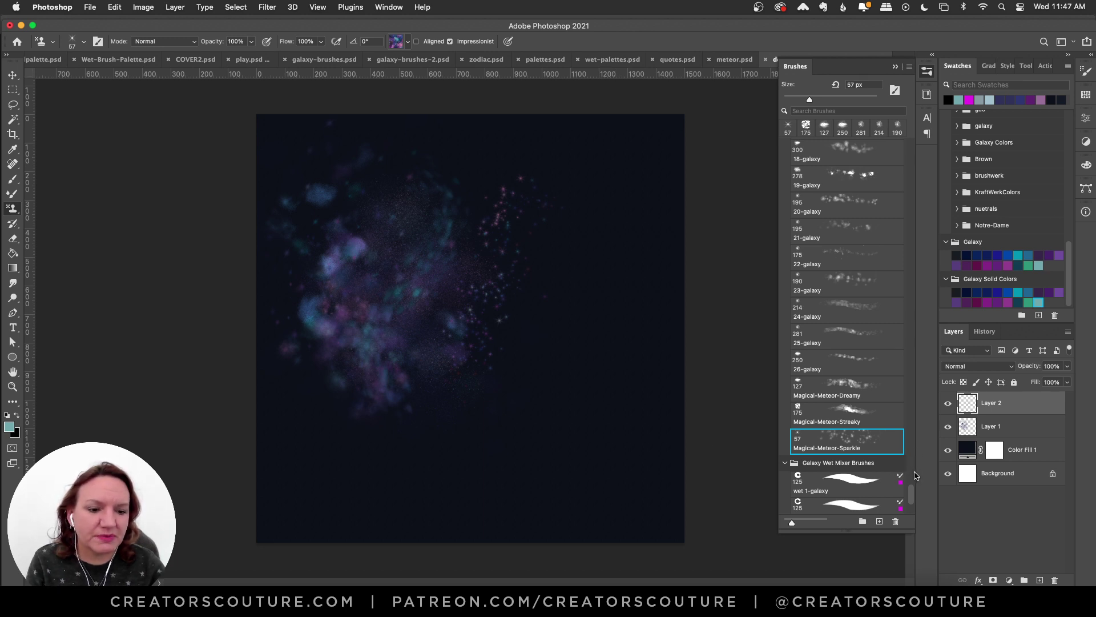
{"action": "key", "text": "super+z"}
- Try the 1-galaxy brush at 188 px with strokes beside the nebula and across its upper half, undoing each one
{"action": "scroll", "coordinate": [912, 474], "scroll_direction": "up", "scroll_amount": 10}
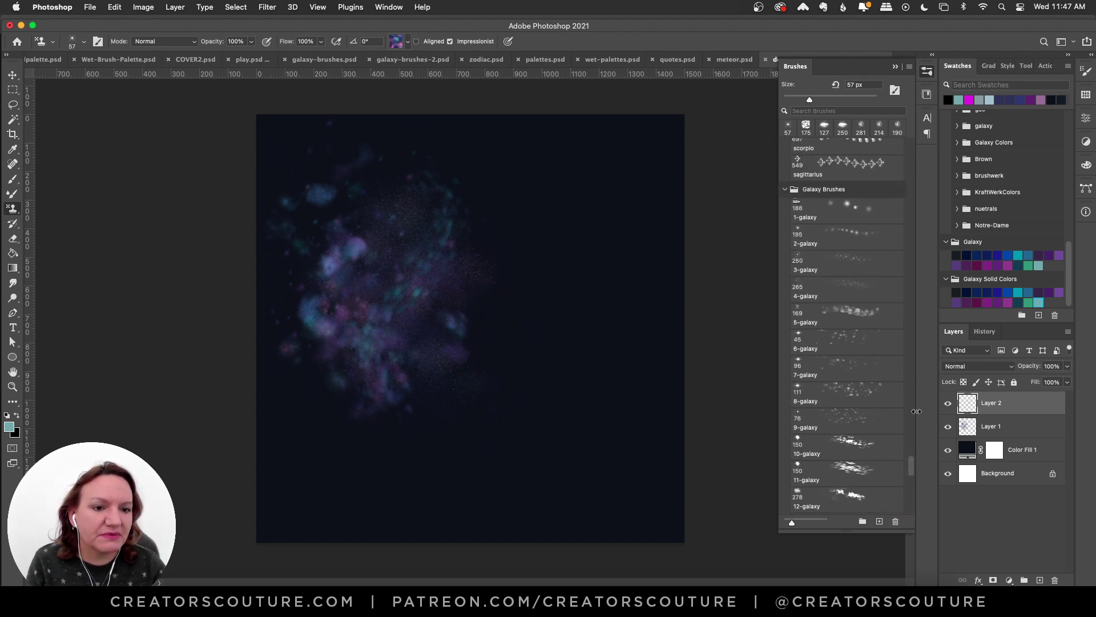
{"action": "left_click", "coordinate": [844, 204]}
{"action": "mouse_move", "coordinate": [558, 142]}
{"action": "left_mouse_down"}
{"action": "mouse_move", "coordinate": [490, 213]}
{"action": "mouse_move", "coordinate": [611, 218]}
{"action": "mouse_move", "coordinate": [639, 419]}
{"action": "left_mouse_up"}
{"action": "key", "text": "super+z"}
{"action": "mouse_move", "coordinate": [583, 168]}
{"action": "left_mouse_down"}
{"action": "mouse_move", "coordinate": [552, 207]}
{"action": "mouse_move", "coordinate": [618, 258]}
{"action": "mouse_move", "coordinate": [599, 371]}
{"action": "left_mouse_up"}
{"action": "key", "text": "super+z"}
{"action": "mouse_move", "coordinate": [432, 184]}
{"action": "left_mouse_down"}
{"action": "mouse_move", "coordinate": [343, 231]}
{"action": "mouse_move", "coordinate": [391, 299]}
{"action": "mouse_move", "coordinate": [492, 371]}
{"action": "left_mouse_up"}
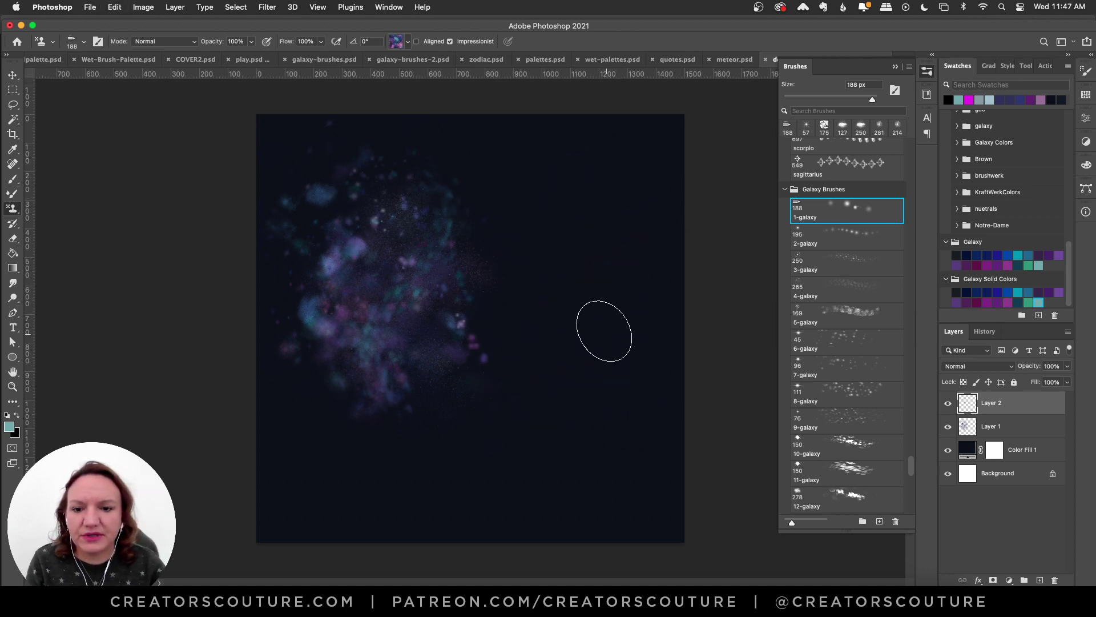
{"action": "key", "text": "super+z"}
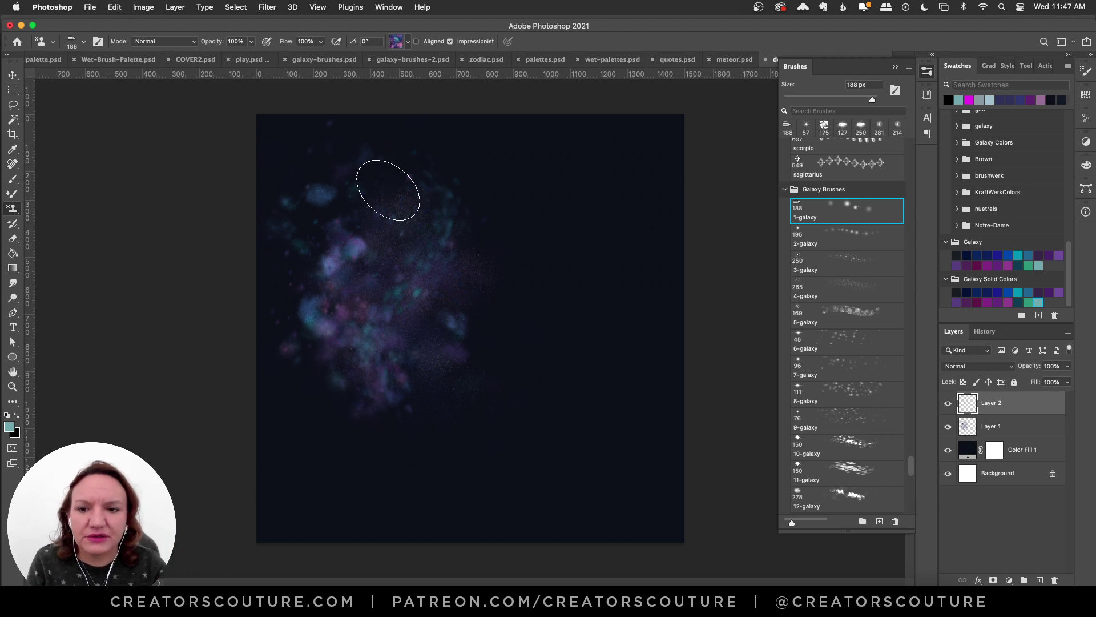
{"action": "mouse_move", "coordinate": [379, 184]}
{"action": "left_mouse_down"}
{"action": "mouse_move", "coordinate": [404, 245]}
{"action": "mouse_move", "coordinate": [485, 366]}
{"action": "left_mouse_up"}
{"action": "key", "text": "super+z"}
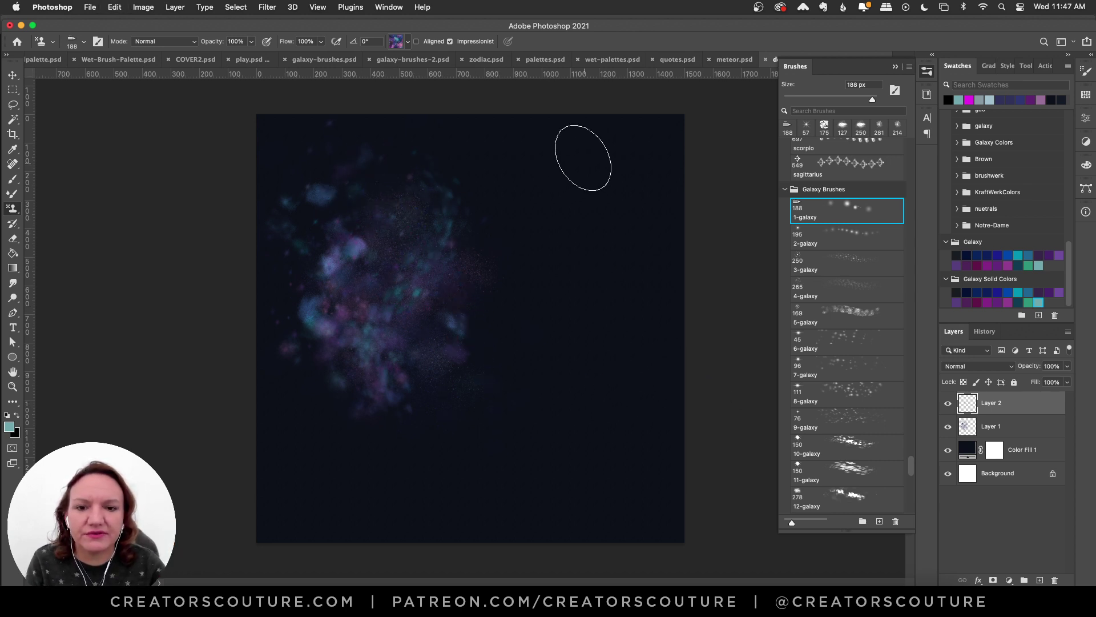
- Try layering light and dense 1-galaxy specks in the empty area beside the nebula, and undo all the strokes
{"action": "mouse_move", "coordinate": [580, 152]}
{"action": "left_mouse_down"}
{"action": "mouse_move", "coordinate": [532, 227]}
{"action": "mouse_move", "coordinate": [573, 298]}
{"action": "left_mouse_up"}
{"action": "key", "text": "super+z"}
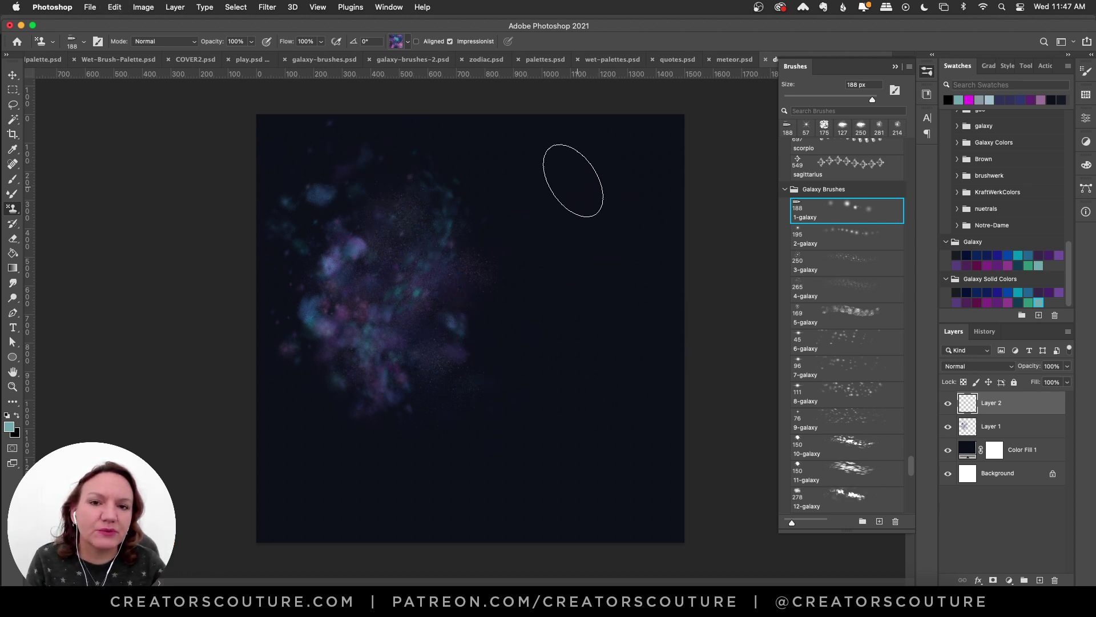
{"action": "mouse_move", "coordinate": [585, 155]}
{"action": "left_mouse_down"}
{"action": "mouse_move", "coordinate": [603, 230]}
{"action": "mouse_move", "coordinate": [581, 391]}
{"action": "left_mouse_up"}
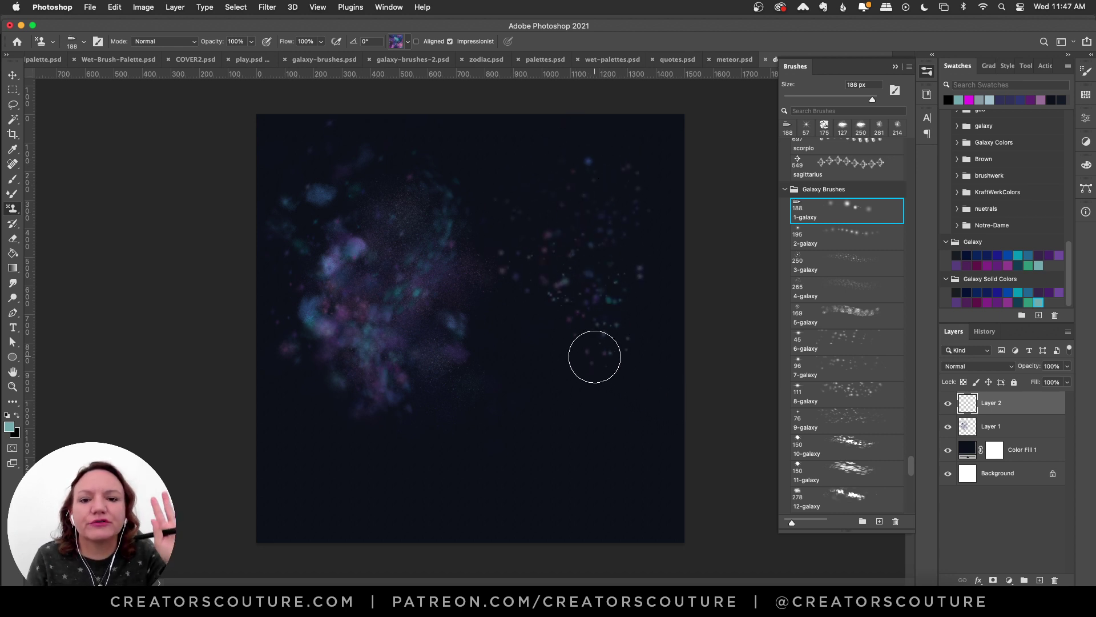
{"action": "mouse_move", "coordinate": [591, 184]}
{"action": "left_mouse_down"}
{"action": "mouse_move", "coordinate": [622, 206]}
{"action": "mouse_move", "coordinate": [602, 271]}
{"action": "mouse_move", "coordinate": [637, 368]}
{"action": "left_mouse_up"}
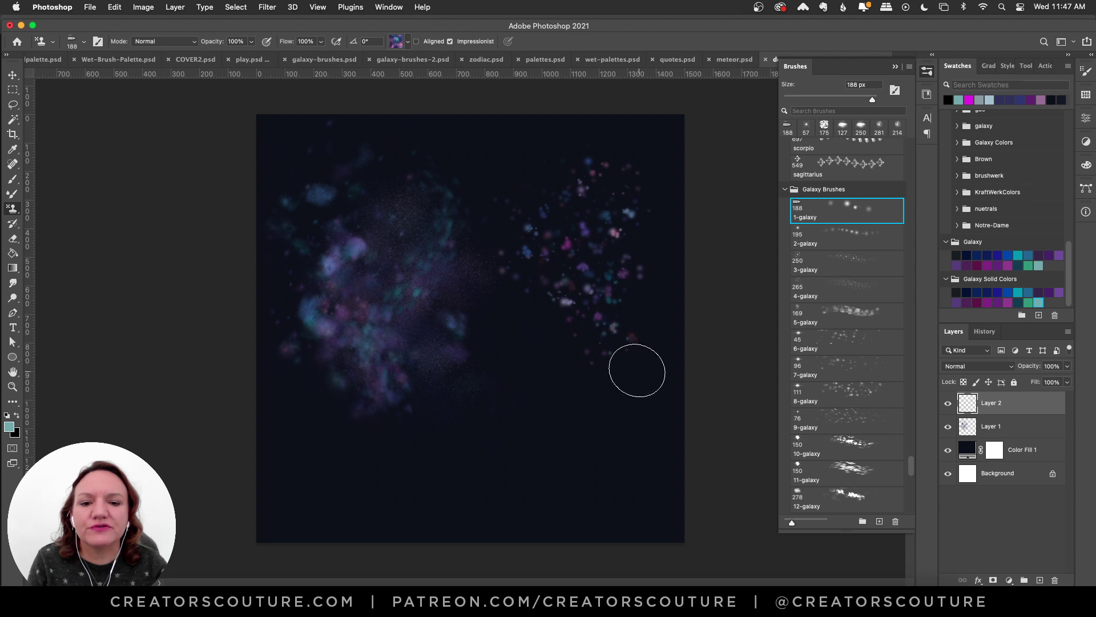
{"action": "key", "text": "super+z"}
{"action": "mouse_move", "coordinate": [588, 162]}
{"action": "left_mouse_down"}
{"action": "mouse_move", "coordinate": [553, 194]}
{"action": "mouse_move", "coordinate": [594, 359]}
{"action": "left_mouse_up"}
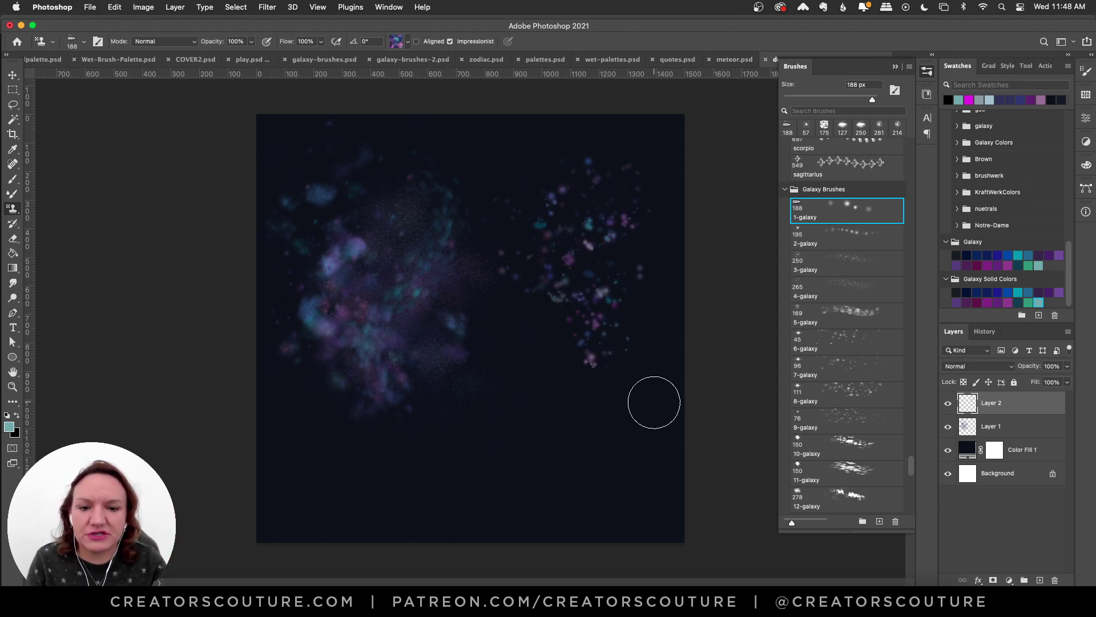
{"action": "key", "text": "super+z"}
- Switch to the 2-galaxy brush at 195 px, try a winding stroke of glowing dots beside the nebula, and undo it
{"action": "key", "text": "period"}
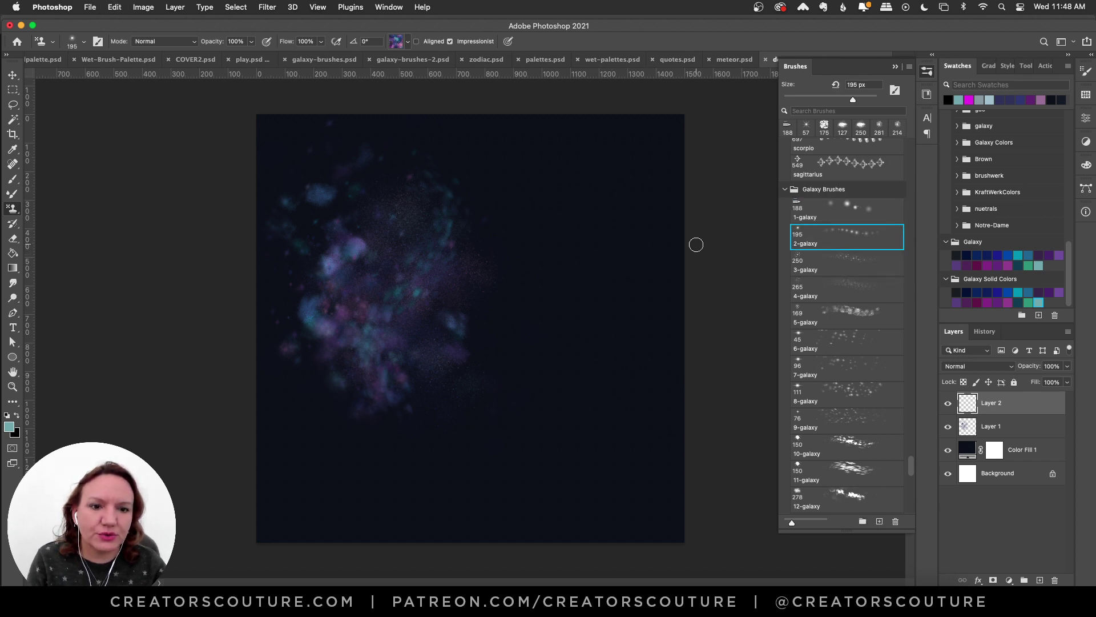
{"action": "mouse_move", "coordinate": [569, 158]}
{"action": "left_mouse_down"}
{"action": "mouse_move", "coordinate": [584, 257]}
{"action": "mouse_move", "coordinate": [543, 336]}
{"action": "mouse_move", "coordinate": [553, 426]}
{"action": "left_mouse_up"}
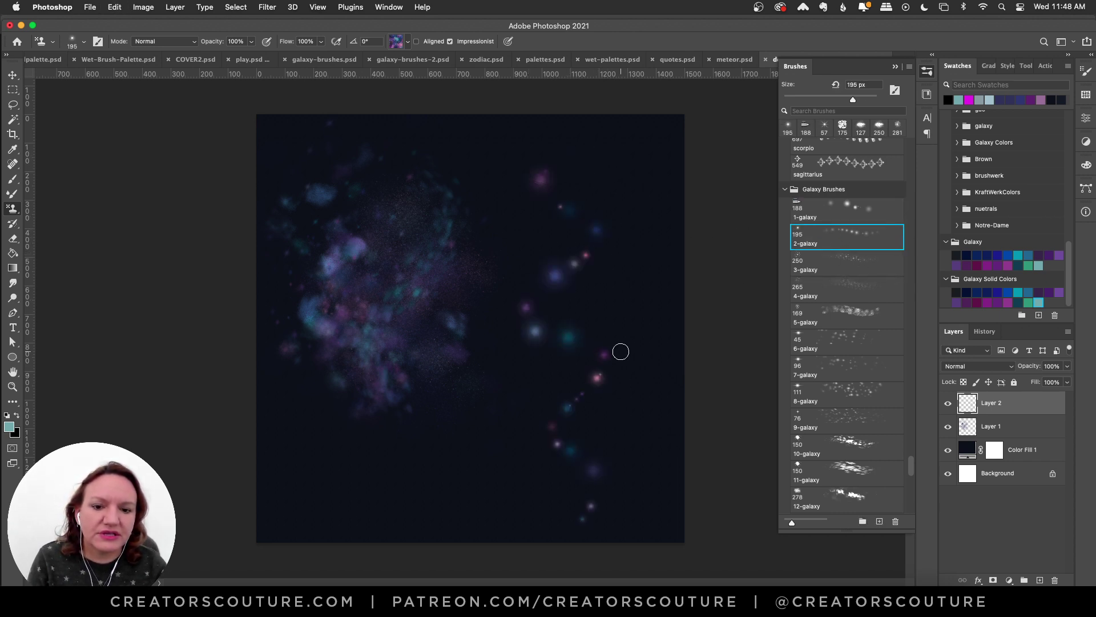
{"action": "key", "text": "super+z"}
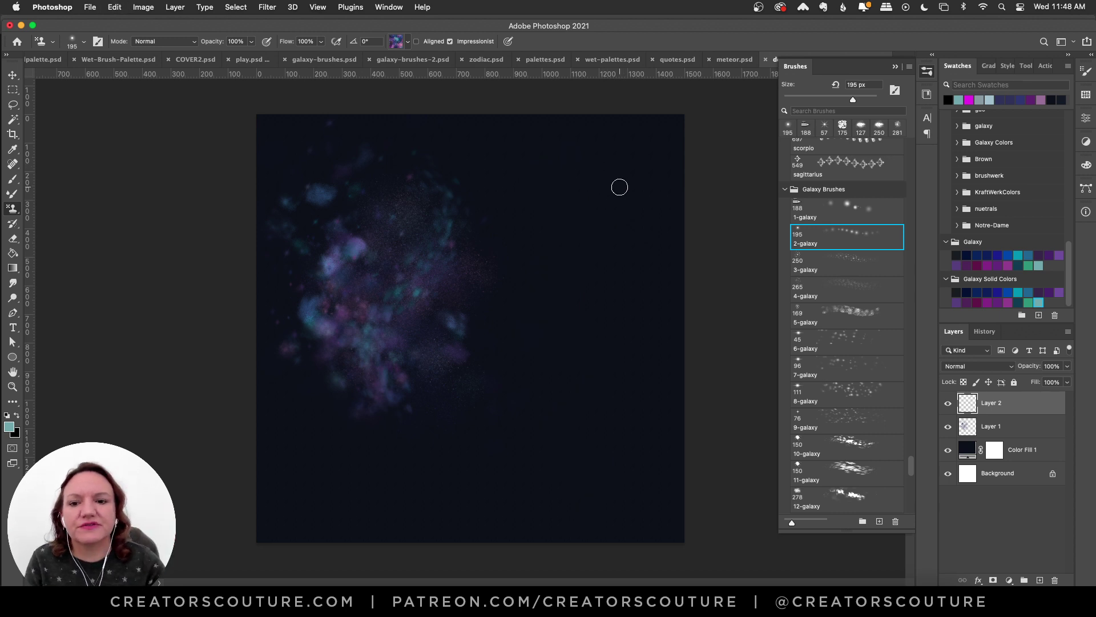
- Try the 2-galaxy brush at 195 px over the nebula and down the empty area beside it, undoing both strokes
{"action": "mouse_move", "coordinate": [363, 217]}
{"action": "left_mouse_down"}
{"action": "mouse_move", "coordinate": [439, 221]}
{"action": "mouse_move", "coordinate": [377, 339]}
{"action": "mouse_move", "coordinate": [411, 412]}
{"action": "left_mouse_up"}
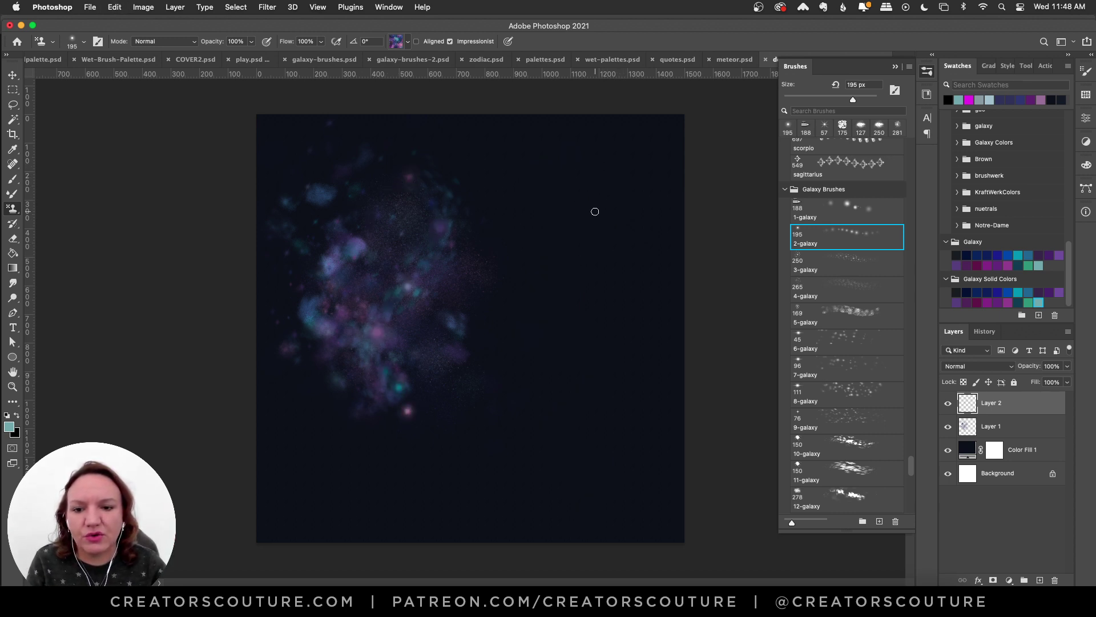
{"action": "key", "text": "super+z"}
{"action": "mouse_move", "coordinate": [542, 157]}
{"action": "left_mouse_down"}
{"action": "mouse_move", "coordinate": [541, 188]}
{"action": "mouse_move", "coordinate": [591, 253]}
{"action": "mouse_move", "coordinate": [559, 492]}
{"action": "left_mouse_up"}
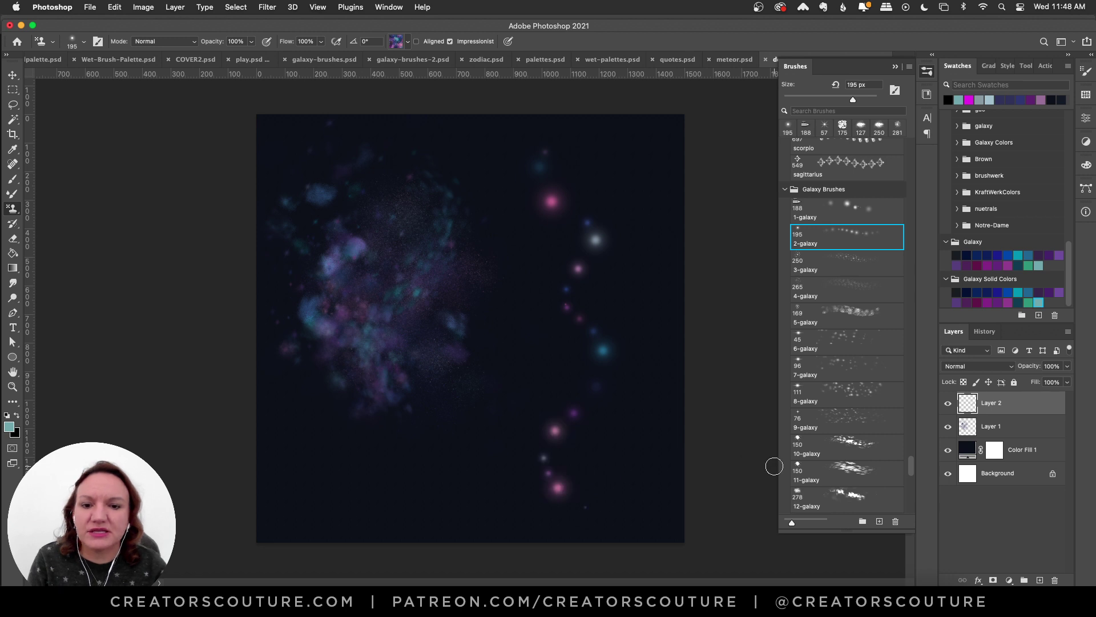
{"action": "key", "text": "super+z"}
- Switch to the 3-galaxy brush at 250 px, try a stroke of small stars along the nebula's right edge, and undo it
{"action": "left_click", "coordinate": [868, 269]}
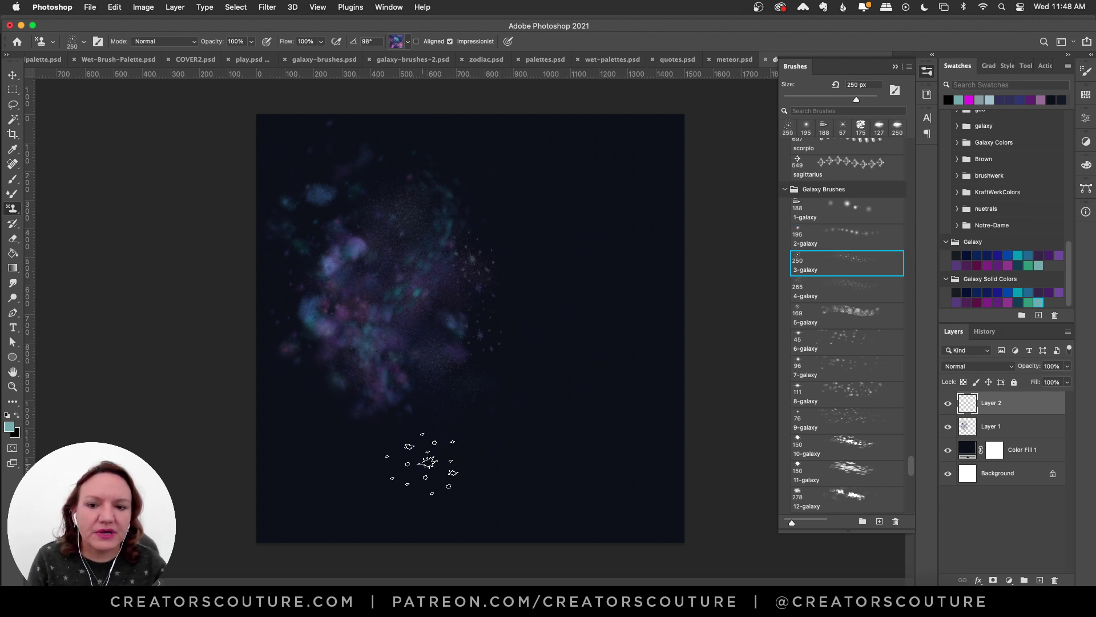
{"action": "left_click_drag", "start_coordinate": [458, 183], "coordinate": [448, 448]}
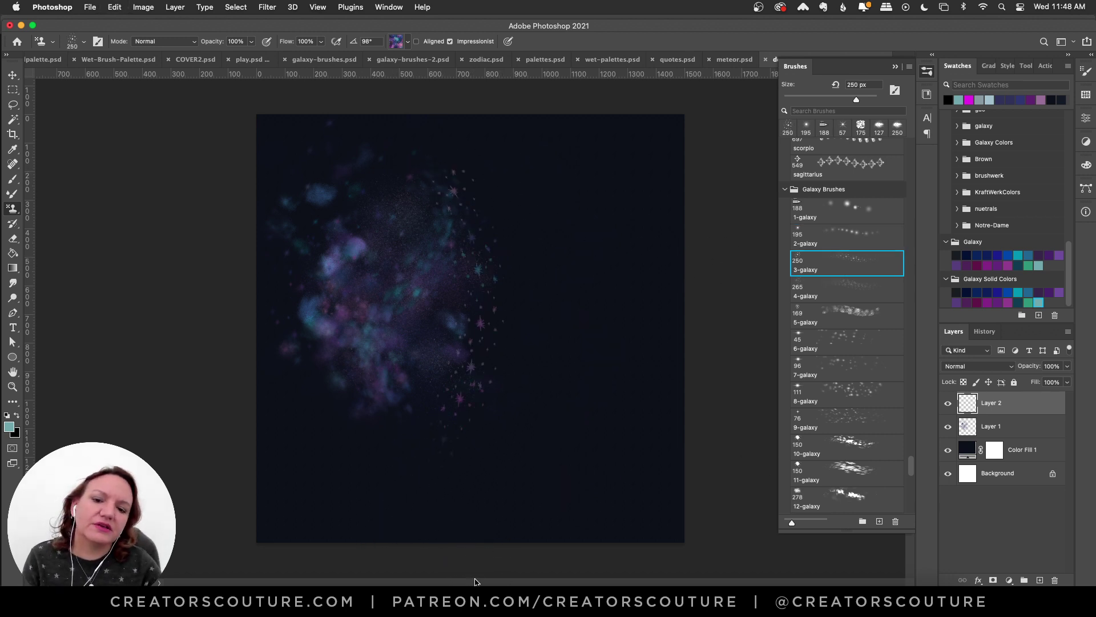
{"action": "key", "text": "super+z"}
- Switch to the 4-galaxy brush at 265 px and try scattering fine specks beside the nebula, undoing each stroke
{"action": "left_click", "coordinate": [828, 291]}
{"action": "left_click_drag", "start_coordinate": [613, 219], "coordinate": [614, 411]}
{"action": "key", "text": "super+z"}
{"action": "mouse_move", "coordinate": [587, 219]}
{"action": "left_mouse_down"}
{"action": "mouse_move", "coordinate": [546, 333]}
{"action": "mouse_move", "coordinate": [591, 400]}
{"action": "mouse_move", "coordinate": [663, 448]}
{"action": "left_mouse_up"}
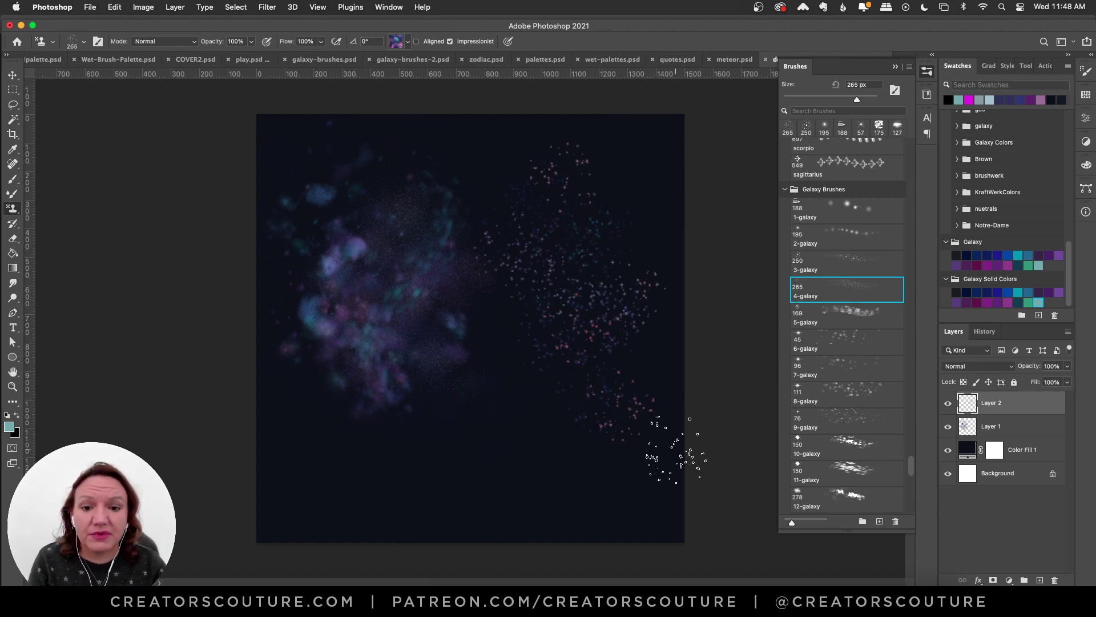
{"action": "key", "text": "super+z"}
- Pick the blue-purple pattern sixth in the Galaxy pattern group, try a 4-galaxy stroke with it beside the nebula, and undo it
{"action": "left_click", "coordinate": [402, 42]}
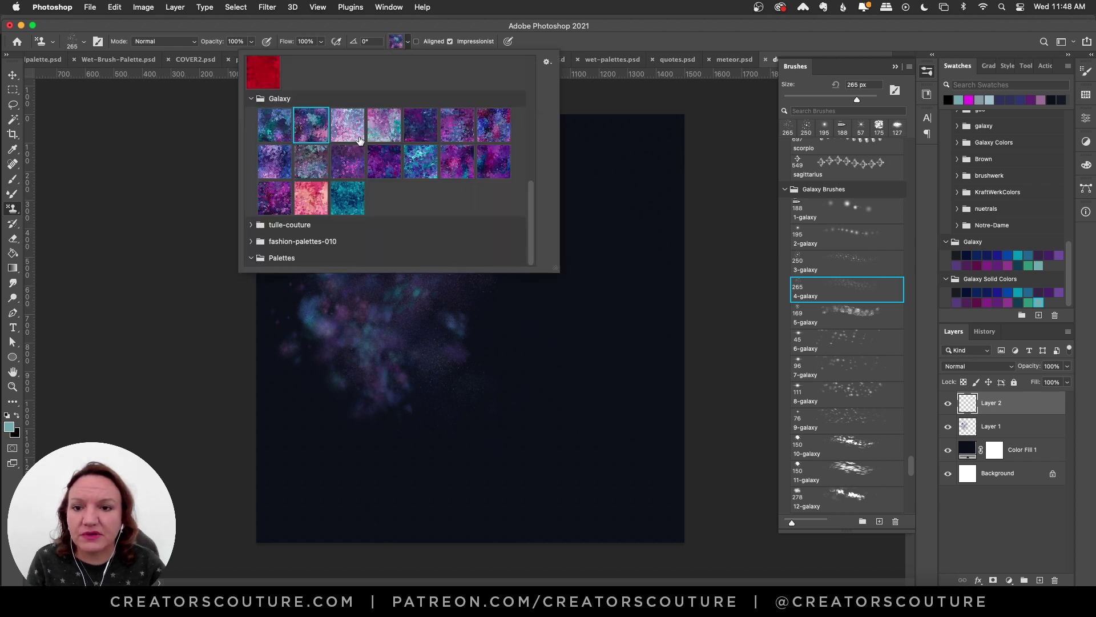
{"action": "left_click", "coordinate": [460, 125]}
{"action": "left_click_drag", "start_coordinate": [571, 137], "coordinate": [588, 474]}
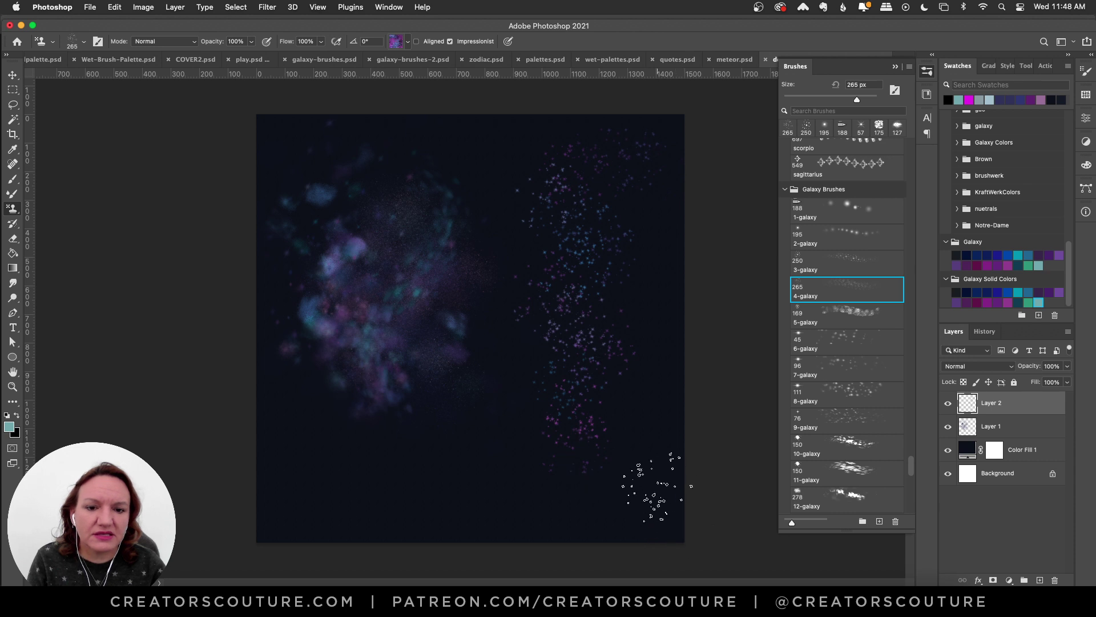
{"action": "key", "text": "super+z"}
- Switch to the 5-galaxy brush at 169 px with the second Galaxy pattern, try strokes beside the nebula, and undo them
{"action": "left_click", "coordinate": [833, 313]}
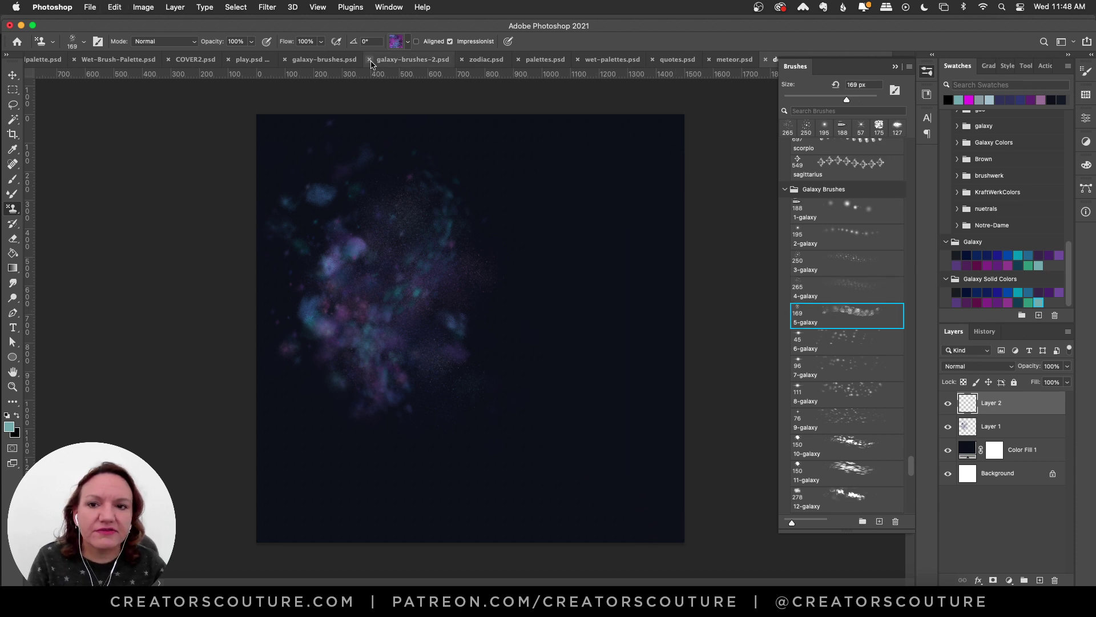
{"action": "left_click", "coordinate": [395, 42]}
{"action": "left_click", "coordinate": [310, 136]}
{"action": "left_click", "coordinate": [354, 29]}
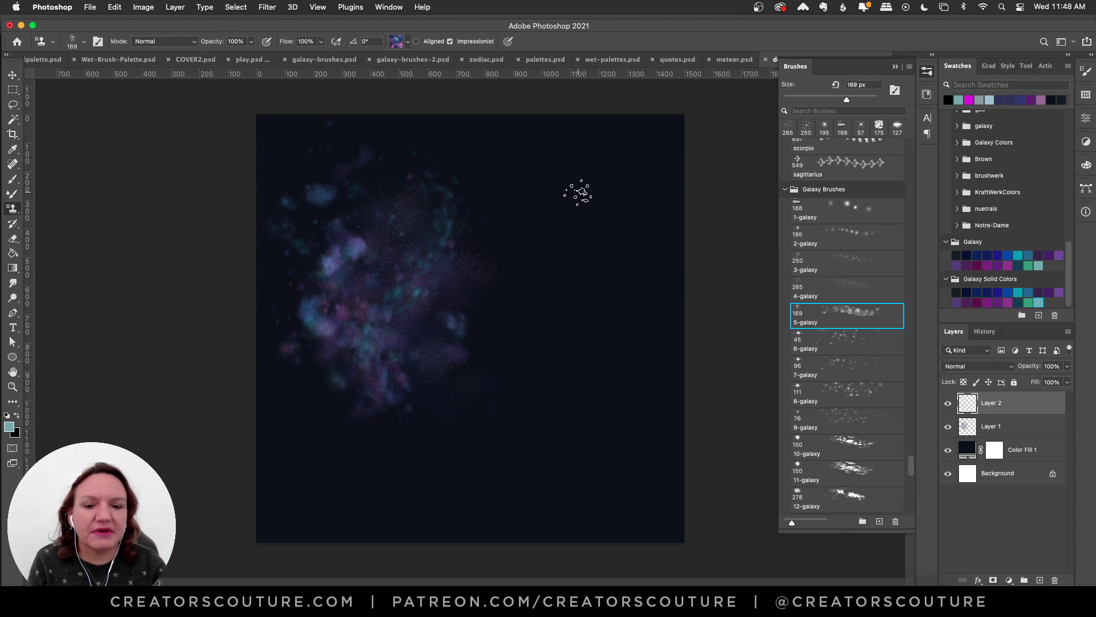
{"action": "mouse_move", "coordinate": [601, 232]}
{"action": "left_mouse_down"}
{"action": "mouse_move", "coordinate": [556, 269]}
{"action": "mouse_move", "coordinate": [583, 334]}
{"action": "mouse_move", "coordinate": [577, 388]}
{"action": "mouse_move", "coordinate": [602, 421]}
{"action": "left_mouse_up"}
{"action": "key", "text": "super+z"}
{"action": "mouse_move", "coordinate": [608, 188]}
{"action": "left_mouse_down"}
{"action": "mouse_move", "coordinate": [594, 366]}
{"action": "mouse_move", "coordinate": [628, 471]}
{"action": "left_mouse_up"}
{"action": "key", "text": "super+z"}
- Try layering 5-galaxy speck clusters over the nebula and along its left edge, undoing each stroke
{"action": "mouse_move", "coordinate": [437, 171]}
{"action": "left_mouse_down"}
{"action": "mouse_move", "coordinate": [403, 210]}
{"action": "mouse_move", "coordinate": [382, 270]}
{"action": "mouse_move", "coordinate": [362, 419]}
{"action": "left_mouse_up"}
{"action": "key", "text": "super+z"}
{"action": "mouse_move", "coordinate": [388, 181]}
{"action": "left_mouse_down"}
{"action": "mouse_move", "coordinate": [345, 219]}
{"action": "mouse_move", "coordinate": [358, 273]}
{"action": "mouse_move", "coordinate": [331, 317]}
{"action": "mouse_move", "coordinate": [334, 365]}
{"action": "mouse_move", "coordinate": [403, 386]}
{"action": "left_mouse_up"}
{"action": "key", "text": "super+z"}
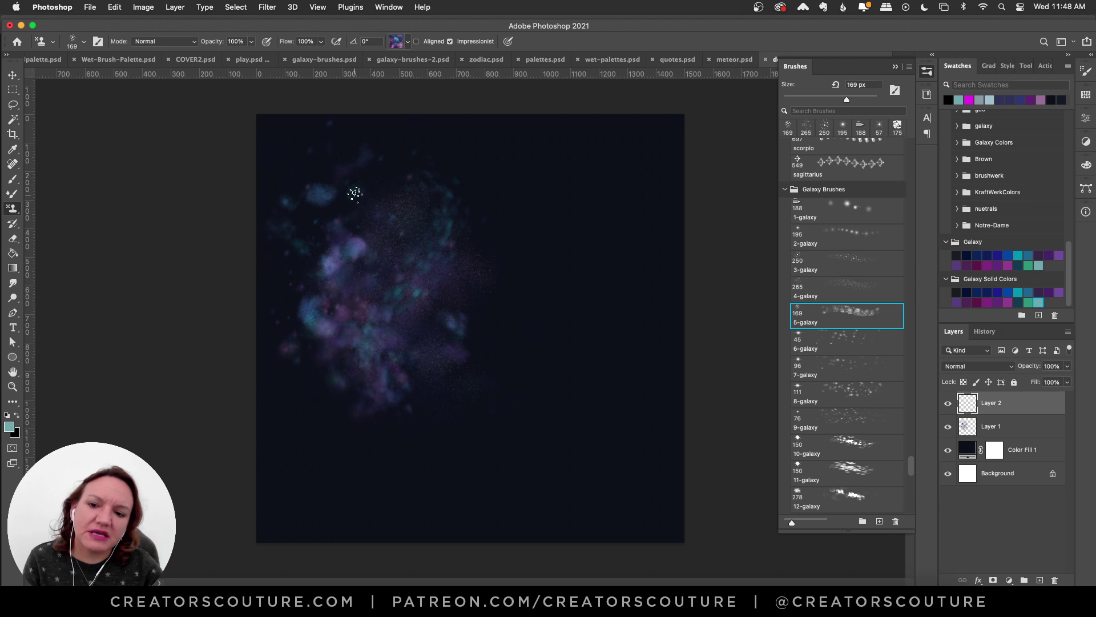
{"action": "mouse_move", "coordinate": [357, 188]}
{"action": "left_mouse_down"}
{"action": "mouse_move", "coordinate": [292, 264]}
{"action": "mouse_move", "coordinate": [297, 316]}
{"action": "mouse_move", "coordinate": [322, 357]}
{"action": "mouse_move", "coordinate": [423, 398]}
{"action": "left_mouse_up"}
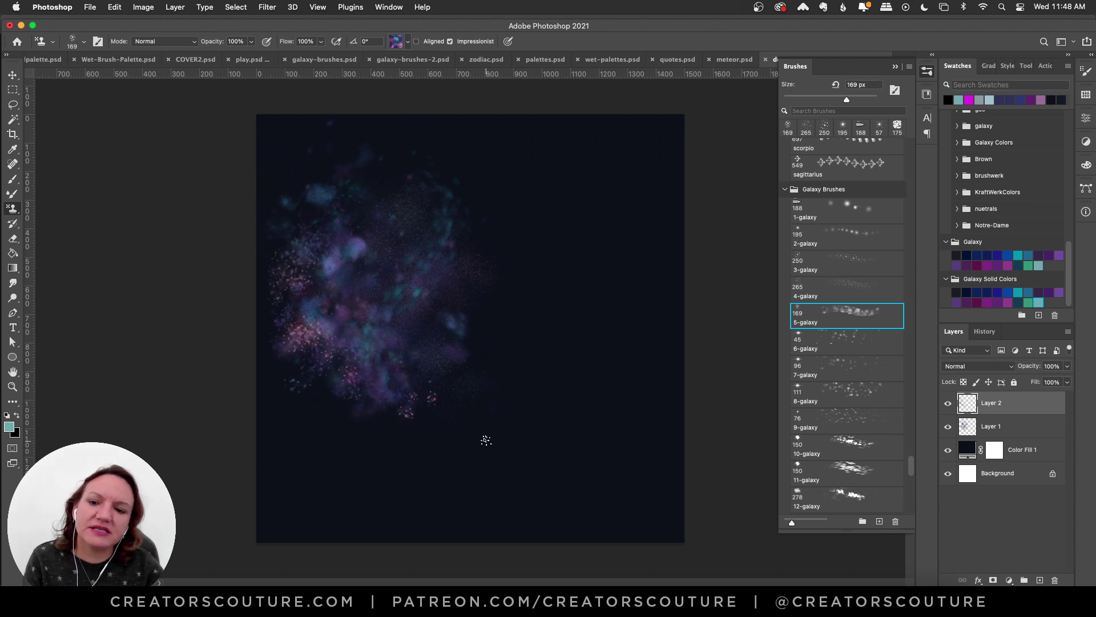
{"action": "key", "text": "super+z"}
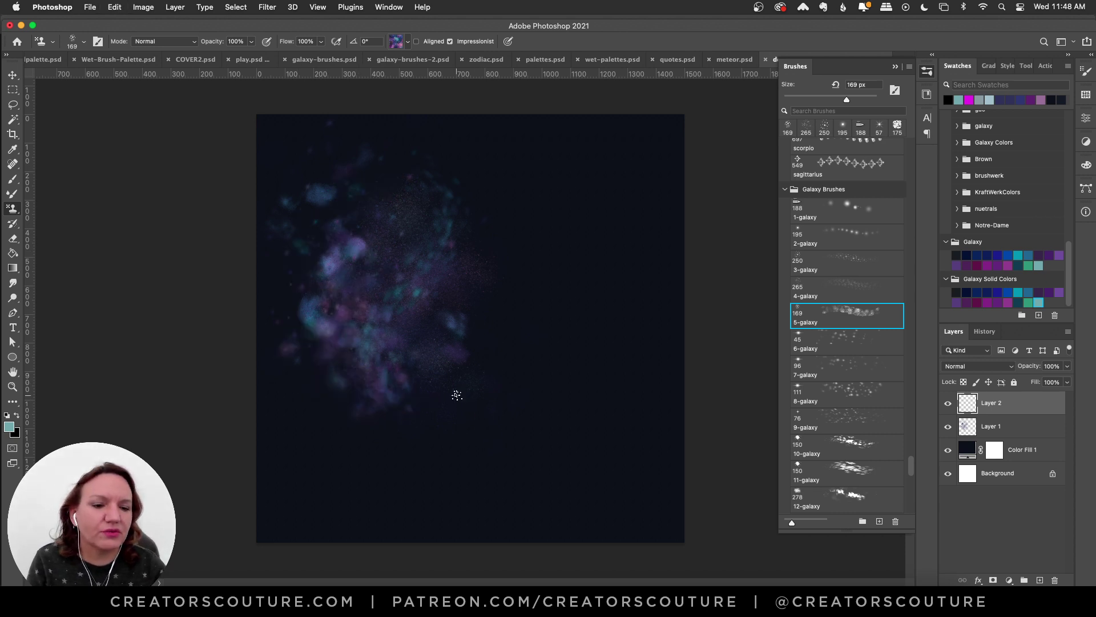
- Switch to the 6-galaxy brush at 45 px, try scattering tiny stars diagonally beside the nebula, and undo the strokes
{"action": "left_click", "coordinate": [838, 346]}
{"action": "left_click_drag", "start_coordinate": [641, 181], "coordinate": [568, 425]}
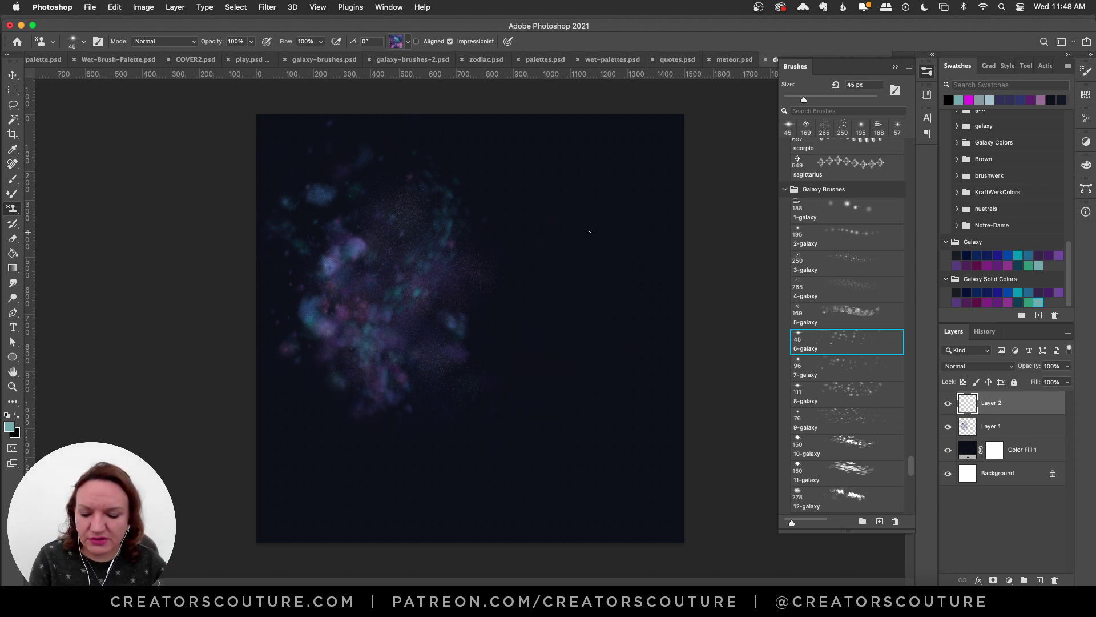
{"action": "key", "text": "super+plus"}
{"action": "left_click", "coordinate": [13, 387]}
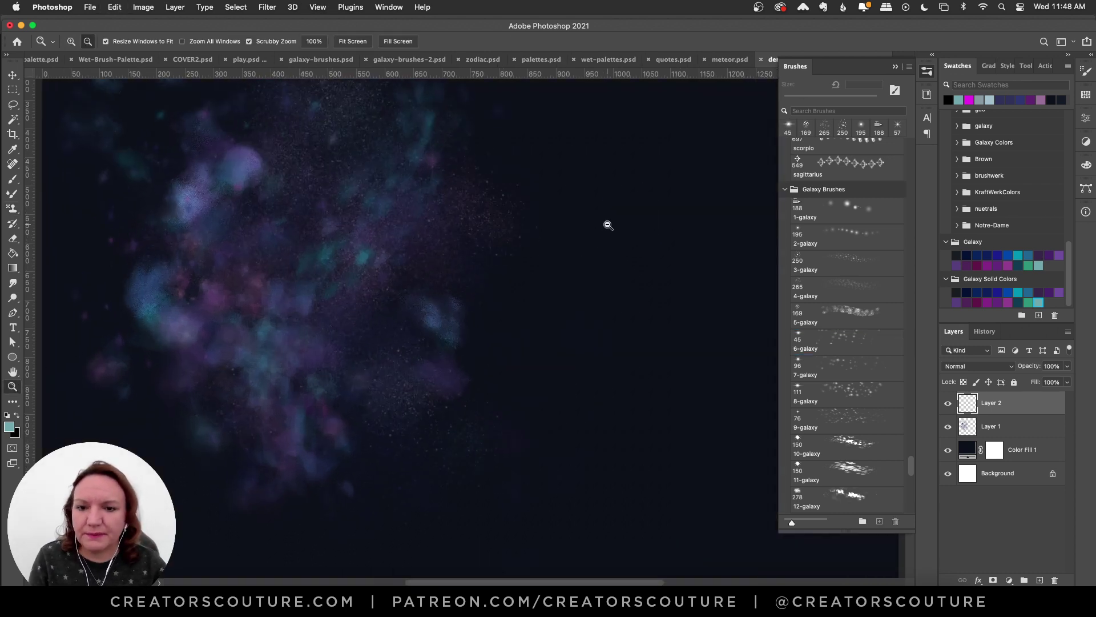
{"action": "left_click", "coordinate": [607, 225], "text": "alt"}
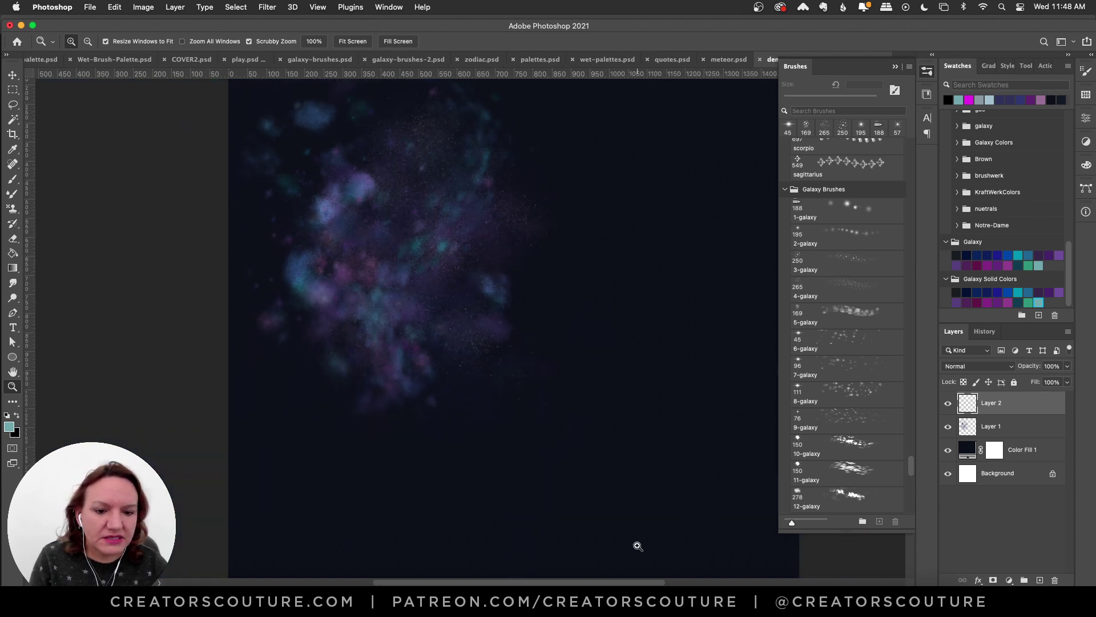
{"action": "left_click_drag", "start_coordinate": [592, 583], "coordinate": [632, 541]}
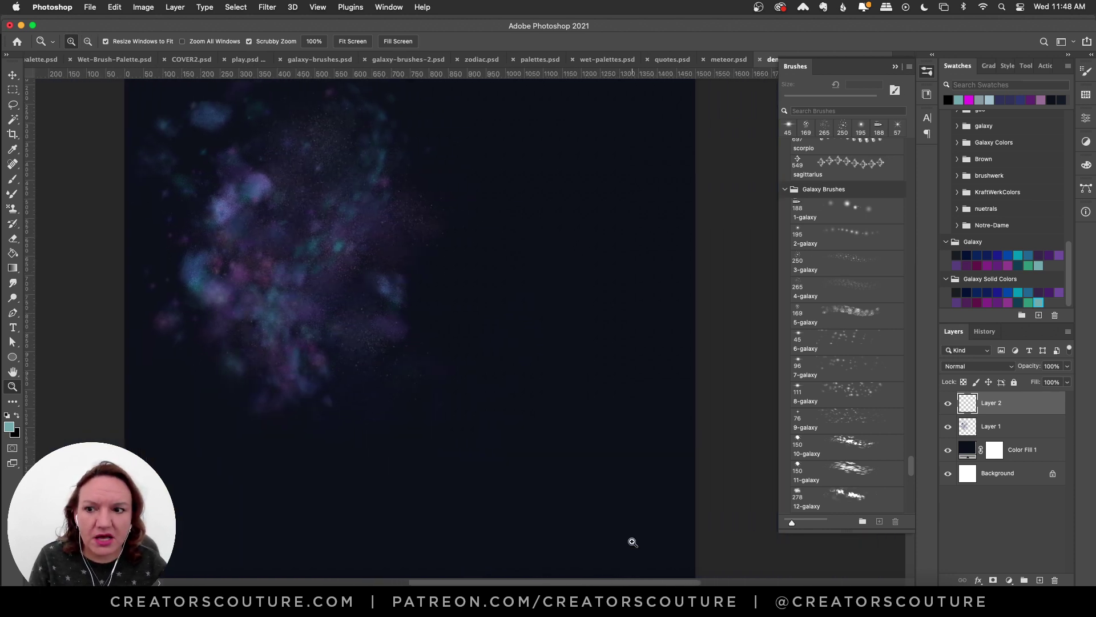
{"action": "left_click", "coordinate": [12, 209]}
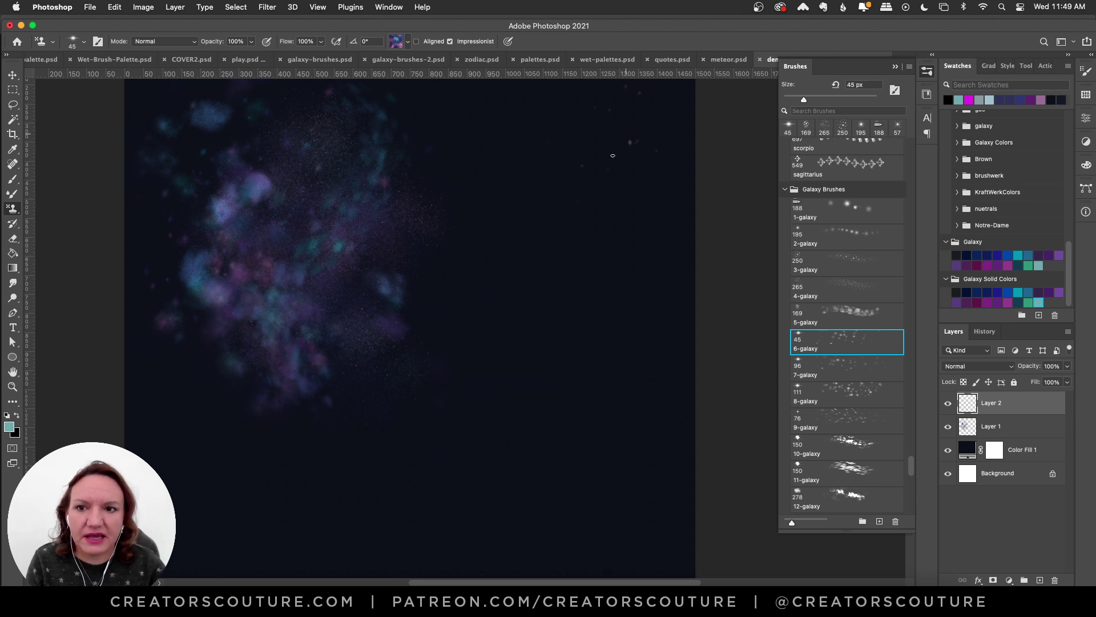
{"action": "left_click_drag", "start_coordinate": [611, 152], "coordinate": [487, 441]}
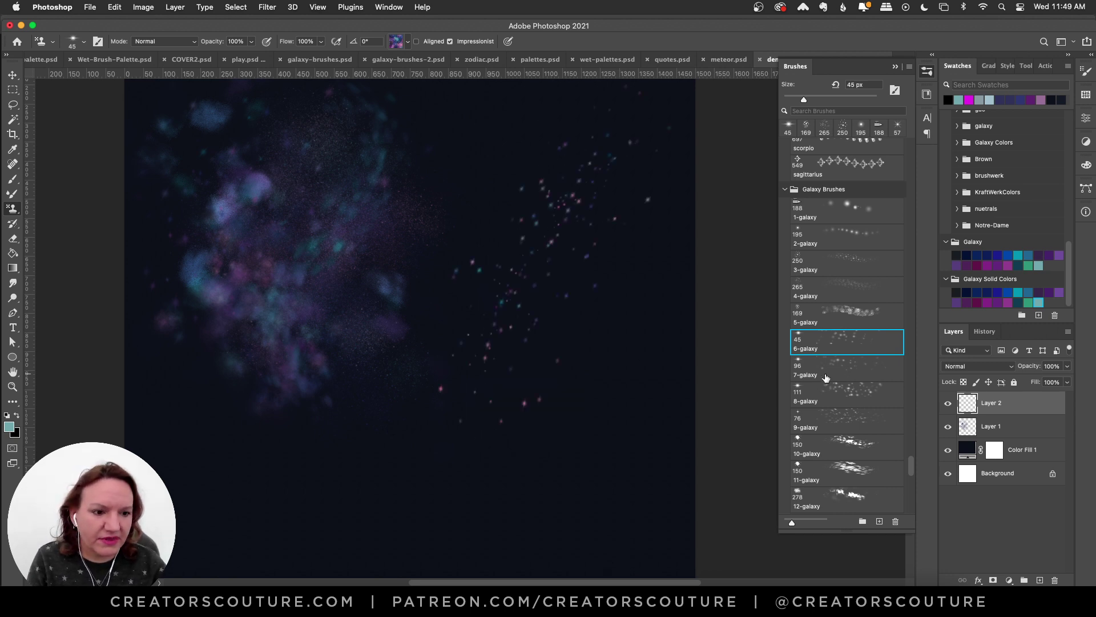
{"action": "key", "text": "super+z"}
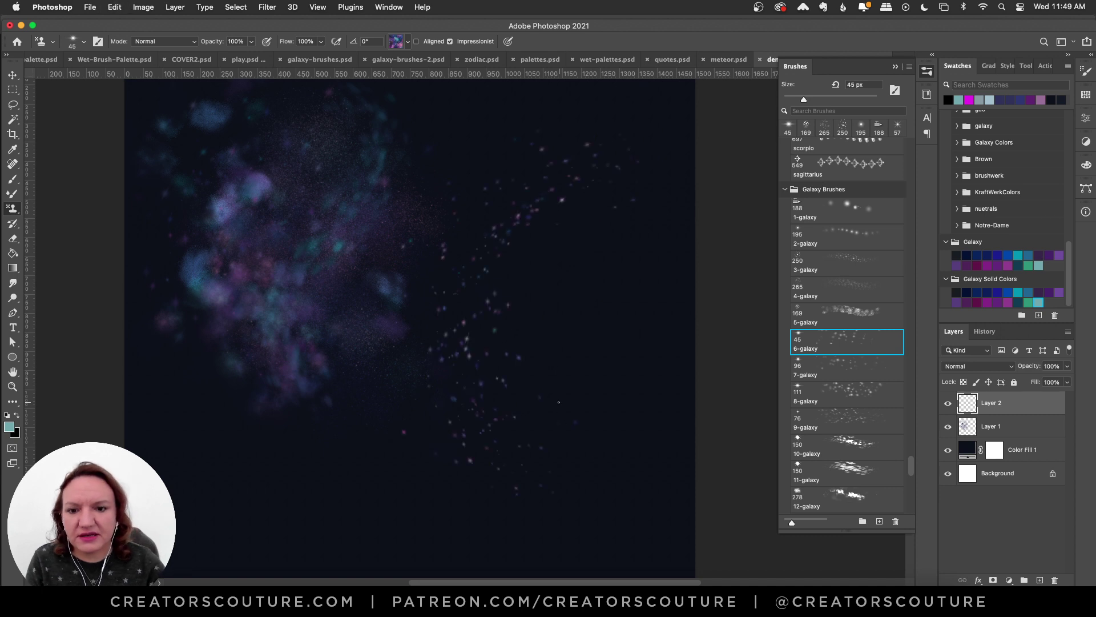
{"action": "key", "text": "super+z"}
- Switch to the 7-galaxy brush at 96 px and try three diagonal star scatters beside the nebula, undoing each one
{"action": "key", "text": "period"}
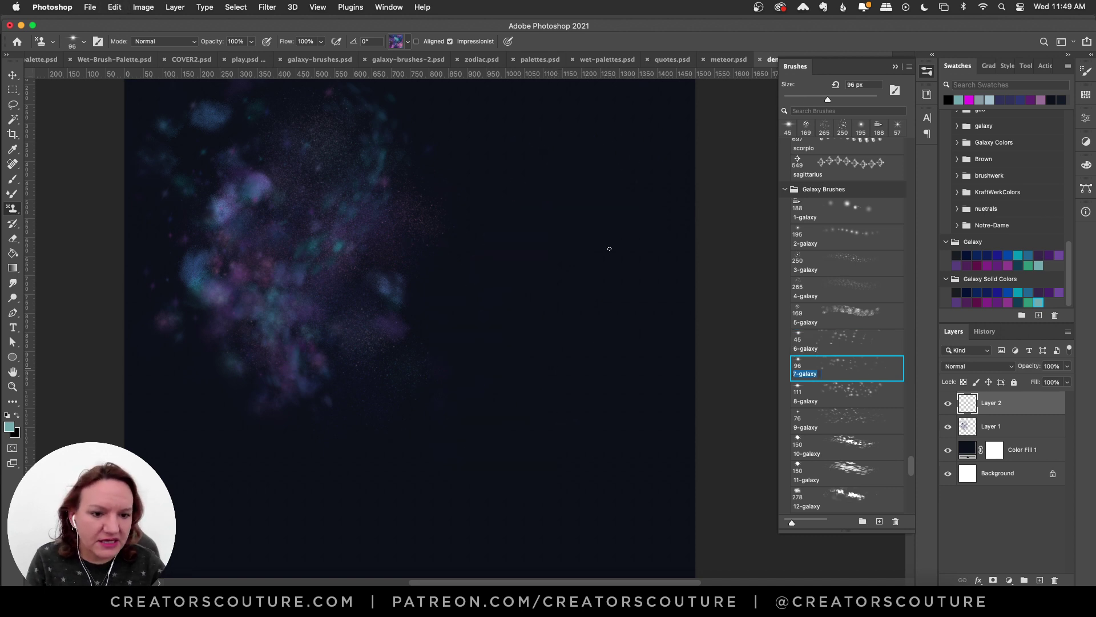
{"action": "left_click_drag", "start_coordinate": [616, 201], "coordinate": [452, 501]}
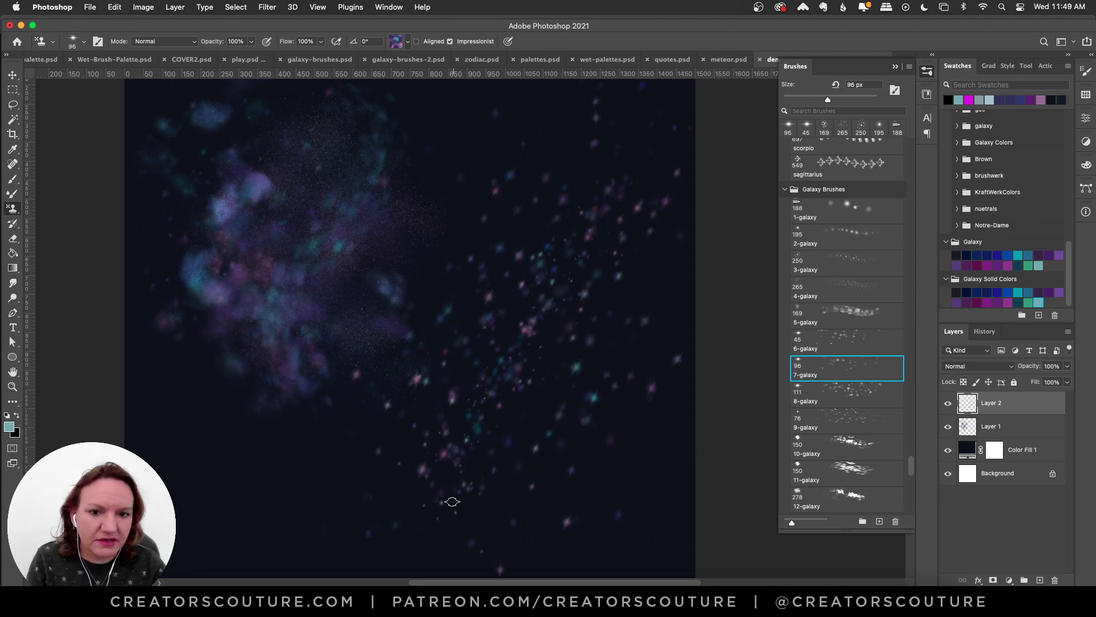
{"action": "key", "text": "super+z"}
{"action": "left_click_drag", "start_coordinate": [577, 229], "coordinate": [453, 450]}
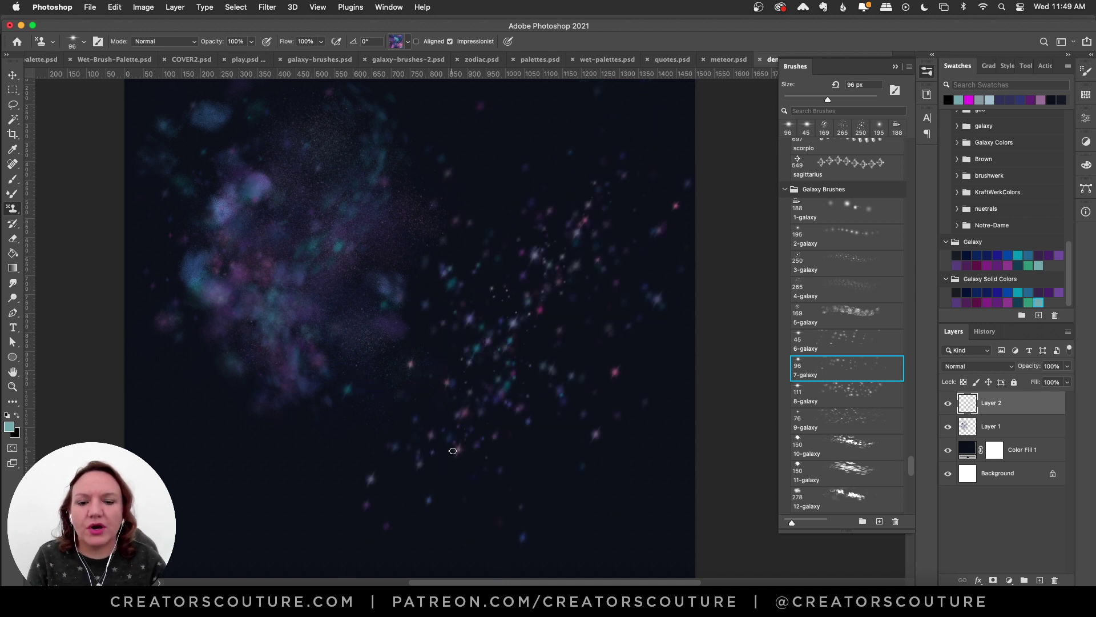
{"action": "key", "text": "super+z"}
{"action": "left_click_drag", "start_coordinate": [614, 166], "coordinate": [458, 523]}
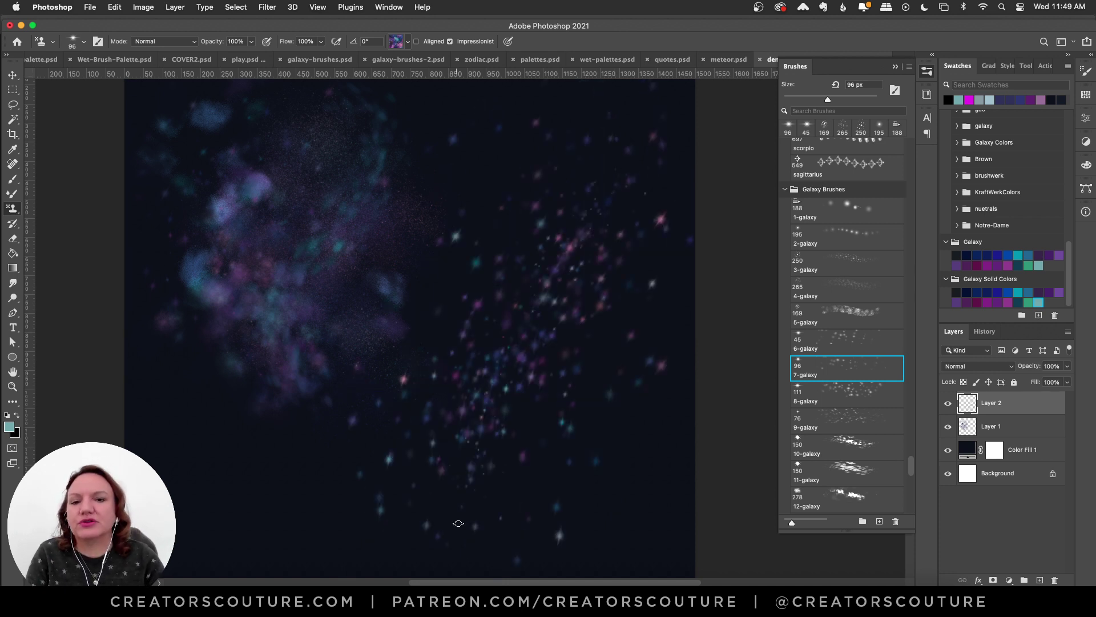
{"action": "key", "text": "super+z"}
- Switch to the 8-galaxy brush at 111 px and try two downward strokes beside the nebula, undoing both
{"action": "left_click", "coordinate": [843, 402]}
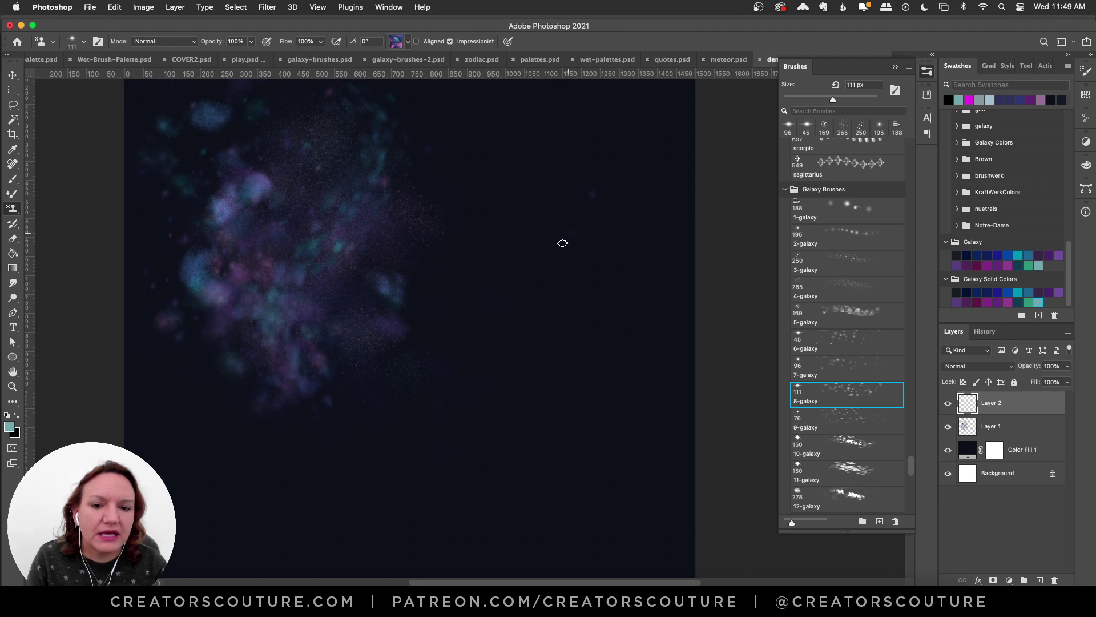
{"action": "left_click_drag", "start_coordinate": [563, 242], "coordinate": [500, 479]}
{"action": "key", "text": "super+z"}
{"action": "mouse_move", "coordinate": [562, 186]}
{"action": "left_mouse_down"}
{"action": "mouse_move", "coordinate": [485, 311]}
{"action": "mouse_move", "coordinate": [486, 480]}
{"action": "left_mouse_up"}
{"action": "key", "text": "super+z"}
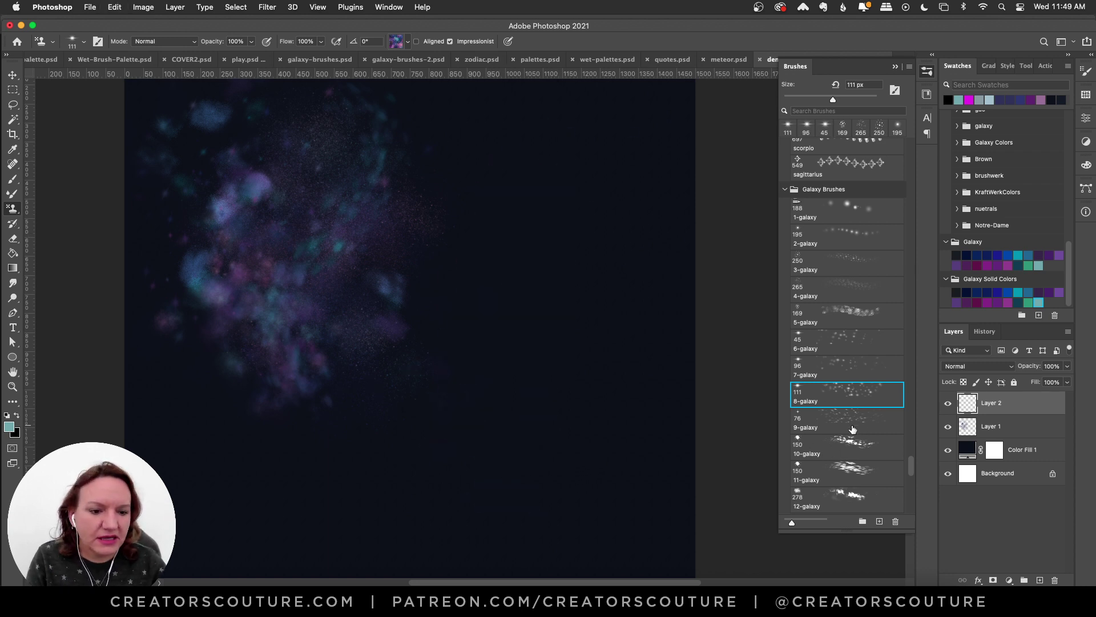
- Switch to the 9-galaxy brush at 76 px and try dense star strokes beside the nebula and along its edges, undoing each one
{"action": "left_click", "coordinate": [852, 429]}
{"action": "mouse_move", "coordinate": [611, 171]}
{"action": "left_mouse_down"}
{"action": "mouse_move", "coordinate": [530, 452]}
{"action": "mouse_move", "coordinate": [550, 334]}
{"action": "mouse_move", "coordinate": [560, 457]}
{"action": "left_mouse_up"}
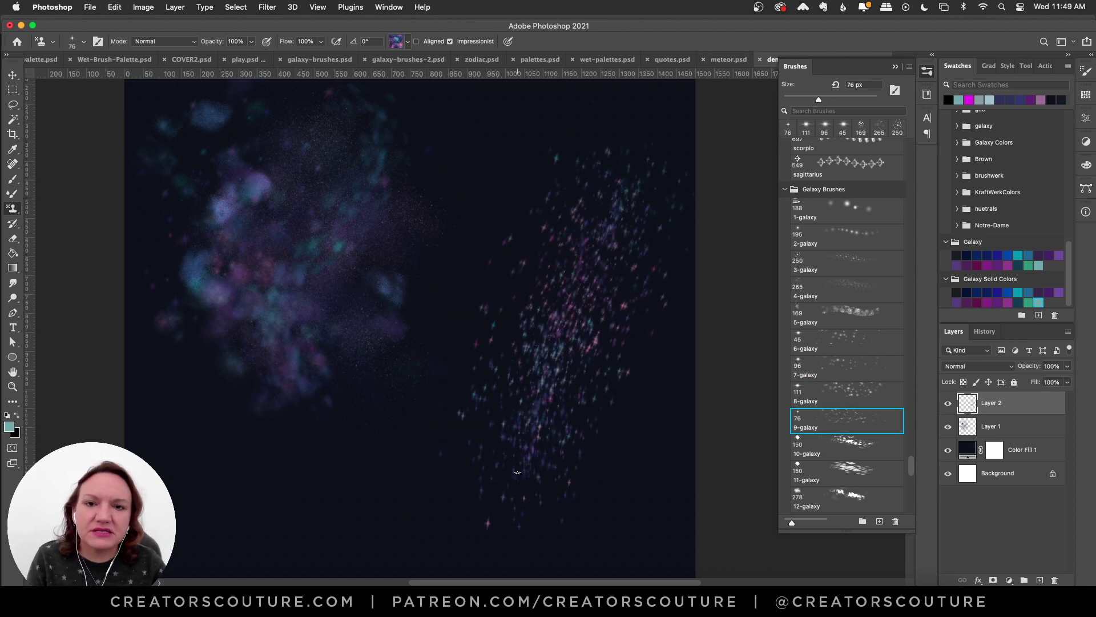
{"action": "key", "text": "super+z"}
{"action": "mouse_move", "coordinate": [423, 220]}
{"action": "left_mouse_down"}
{"action": "mouse_move", "coordinate": [376, 332]}
{"action": "mouse_move", "coordinate": [365, 426]}
{"action": "left_mouse_up"}
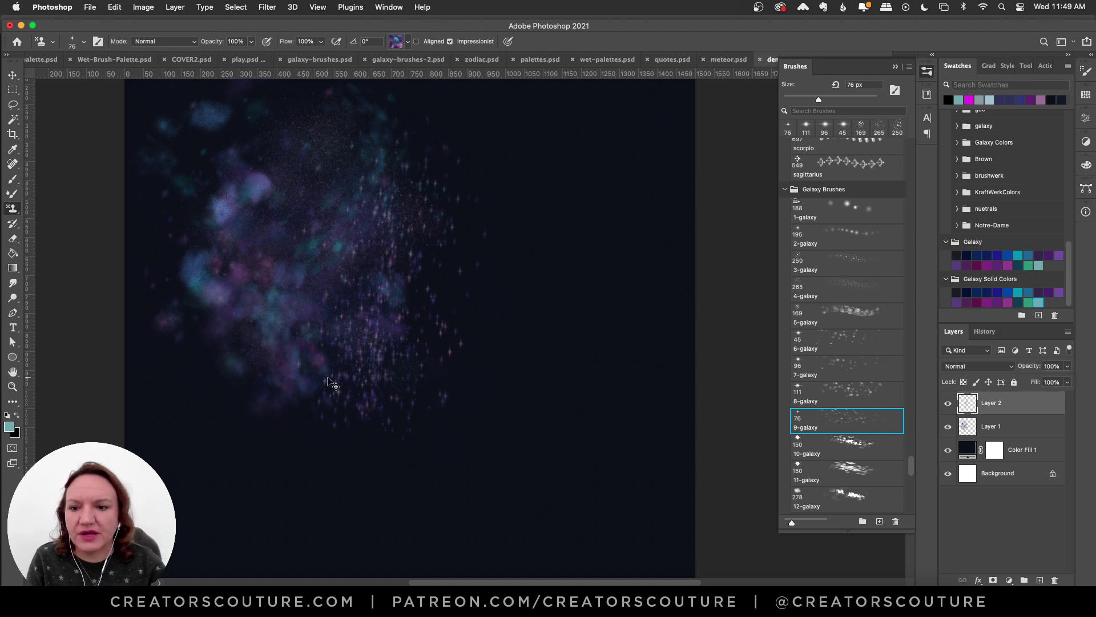
{"action": "key", "text": "super+z"}
{"action": "left_click_drag", "start_coordinate": [205, 160], "coordinate": [360, 406]}
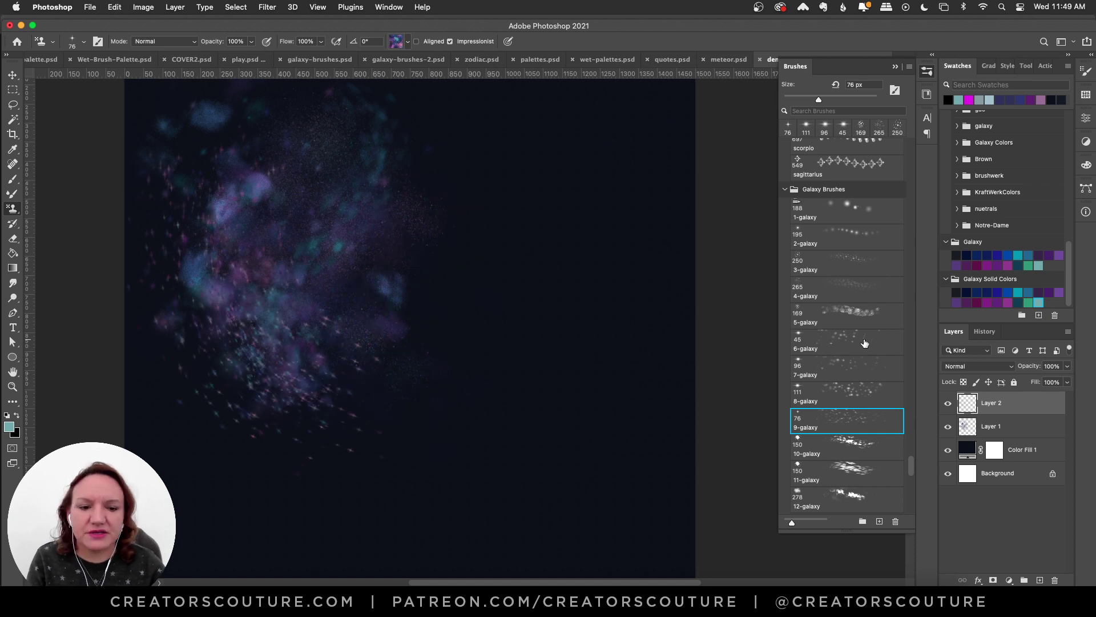
{"action": "key", "text": "super+z"}
- Switch to the 10-galaxy brush at 150 px and try two curved strokes across the nebula, undoing both
{"action": "left_click", "coordinate": [840, 448]}
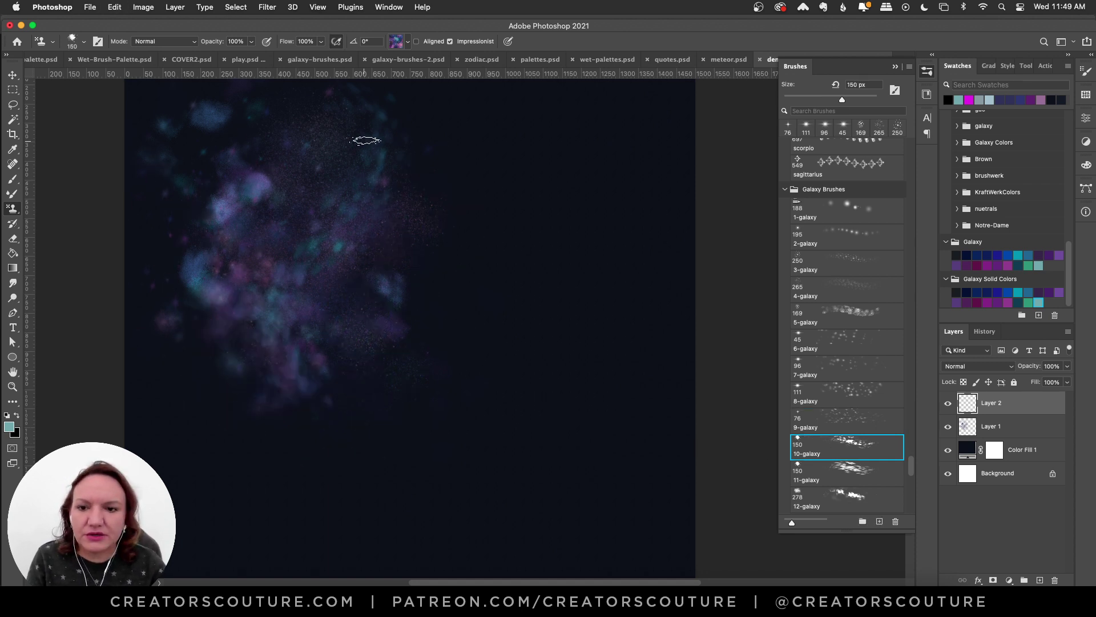
{"action": "left_click_drag", "start_coordinate": [368, 140], "coordinate": [312, 367]}
{"action": "key", "text": "super+z"}
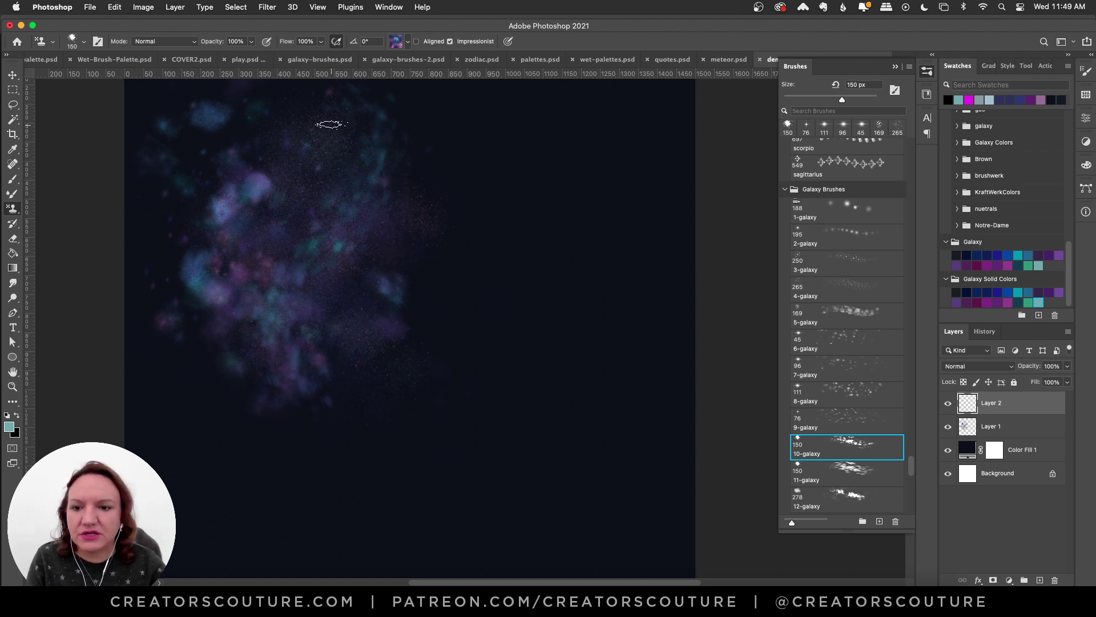
{"action": "left_click_drag", "start_coordinate": [326, 122], "coordinate": [223, 377]}
{"action": "key", "text": "super+z"}
- Move the nebula on Layer 1 down and to the right, closer to the centre of the canvas
{"action": "mouse_move", "coordinate": [541, 582]}
{"action": "left_mouse_down"}
{"action": "mouse_move", "coordinate": [508, 584]}
{"action": "mouse_move", "coordinate": [523, 584]}
{"action": "left_mouse_up"}
{"action": "left_click", "coordinate": [14, 75]}
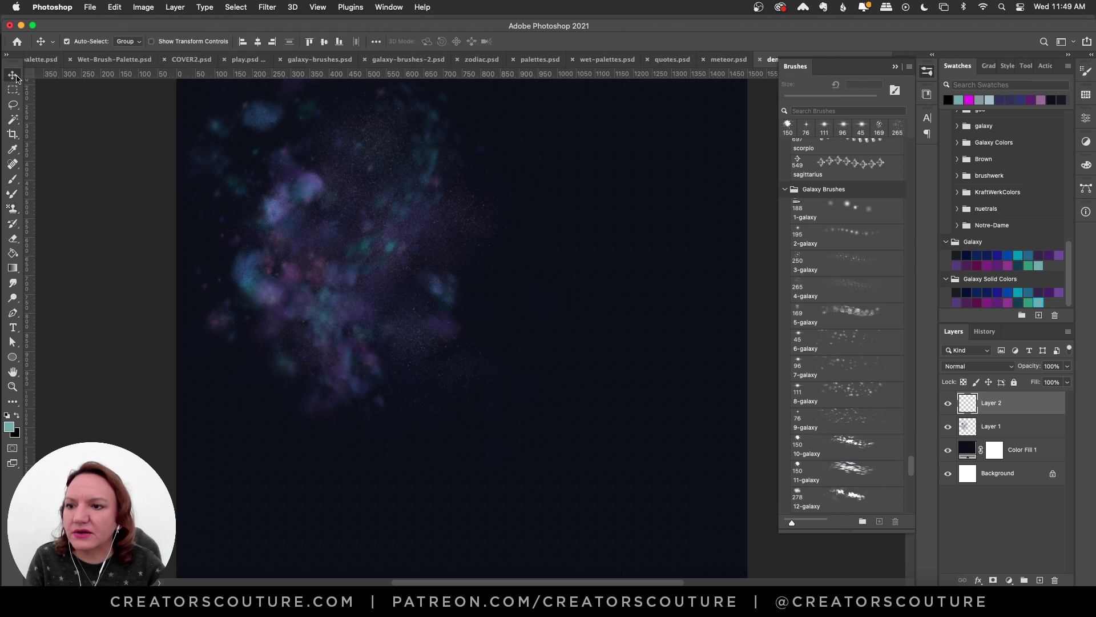
{"action": "left_click_drag", "start_coordinate": [319, 263], "coordinate": [373, 328]}
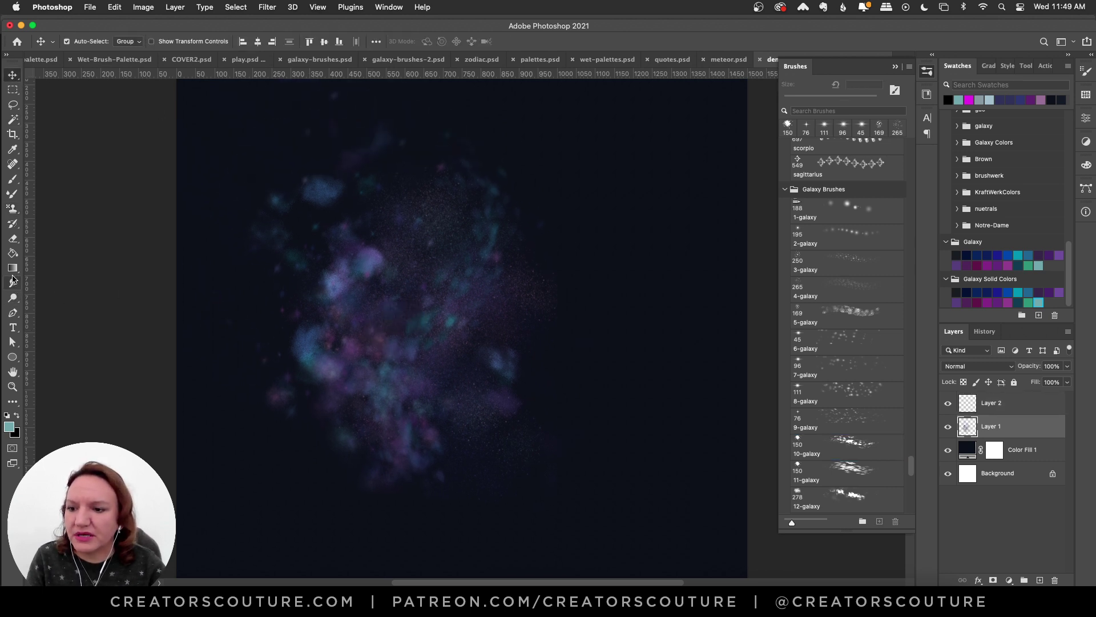
- Paint a curved 10-galaxy streak at 150 px with the Pattern Stamp along the nebula's right side on Layer 1, undoing the first attempt
{"action": "left_click", "coordinate": [12, 209]}
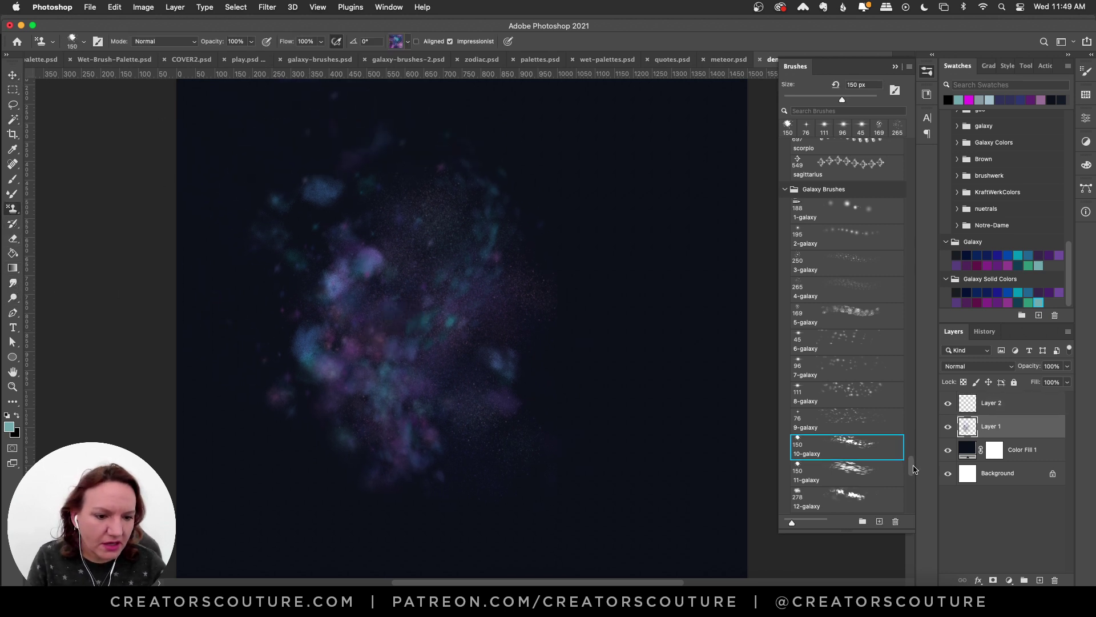
{"action": "scroll", "coordinate": [914, 469], "scroll_direction": "down", "scroll_amount": 5}
{"action": "left_click_drag", "start_coordinate": [460, 197], "coordinate": [400, 443]}
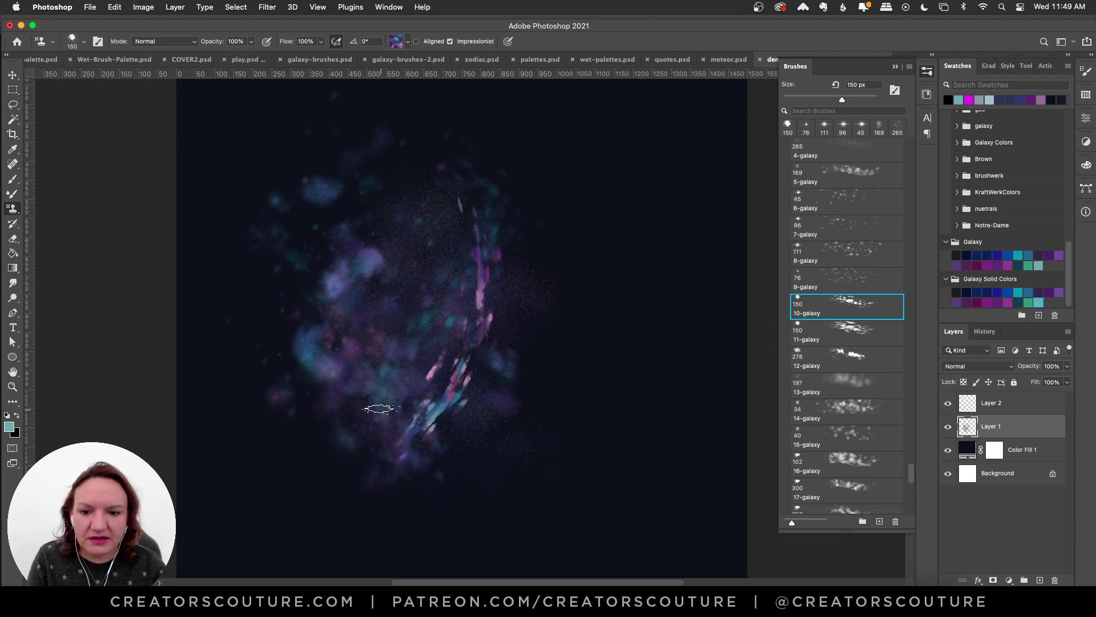
{"action": "key", "text": "super+z"}
{"action": "mouse_move", "coordinate": [481, 191]}
{"action": "left_mouse_down"}
{"action": "mouse_move", "coordinate": [500, 247]}
{"action": "mouse_move", "coordinate": [425, 450]}
{"action": "left_mouse_up"}
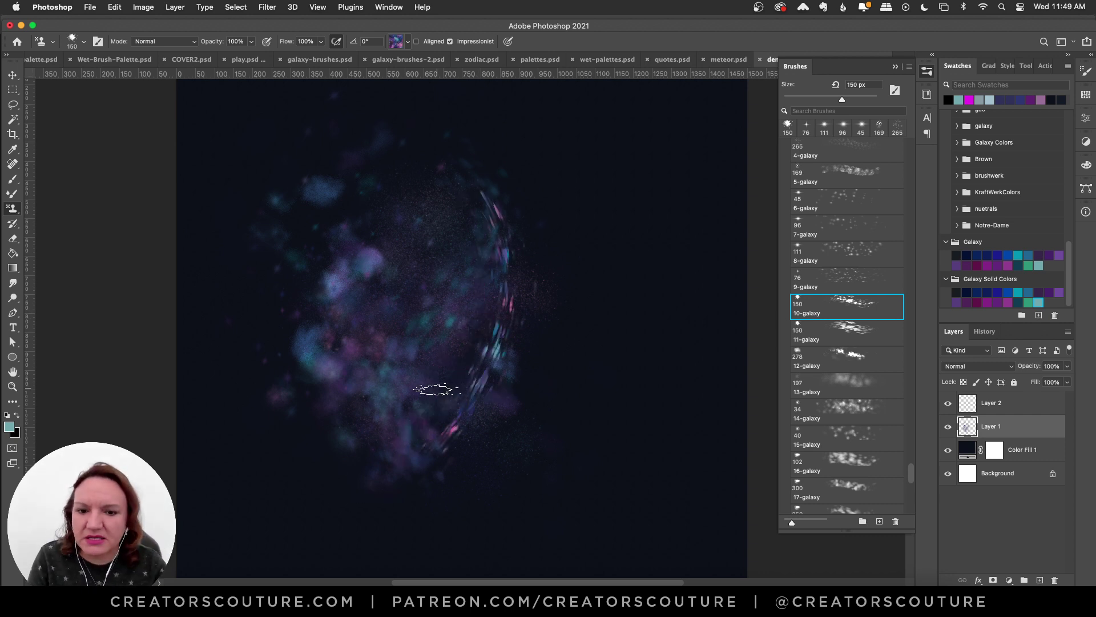
- Undo the 10-galaxy streak, switch to the 11-galaxy brush at 150 px and try curved strokes along the nebula's right side, undoing them
{"action": "key", "text": "super+z"}
{"action": "left_click", "coordinate": [846, 330]}
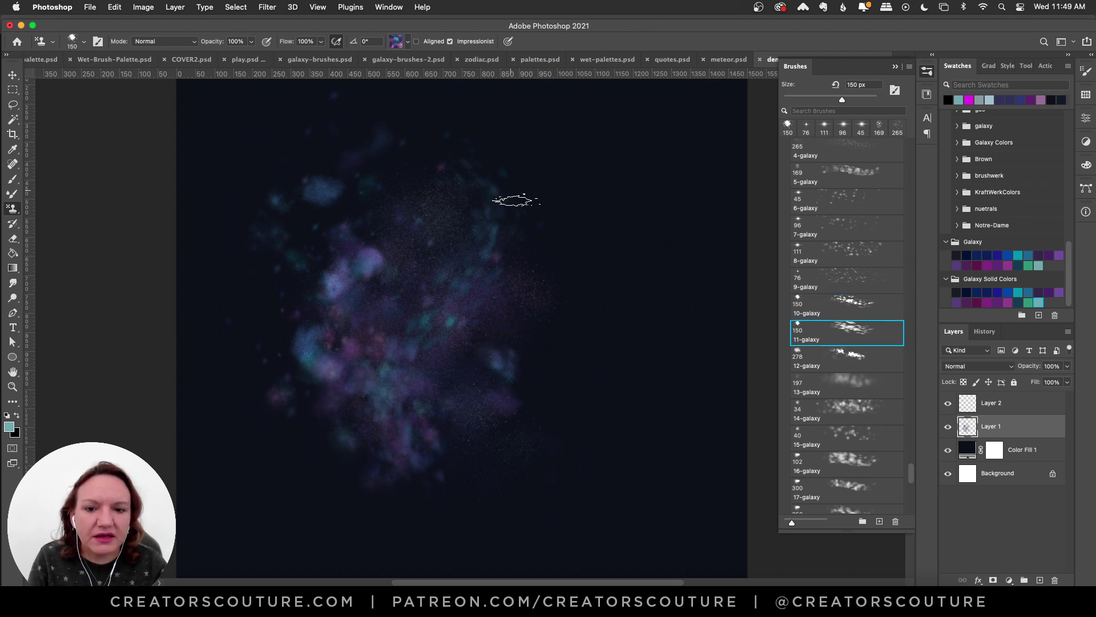
{"action": "left_click_drag", "start_coordinate": [514, 201], "coordinate": [474, 400]}
{"action": "key", "text": "super+z"}
{"action": "left_click_drag", "start_coordinate": [495, 197], "coordinate": [299, 453]}
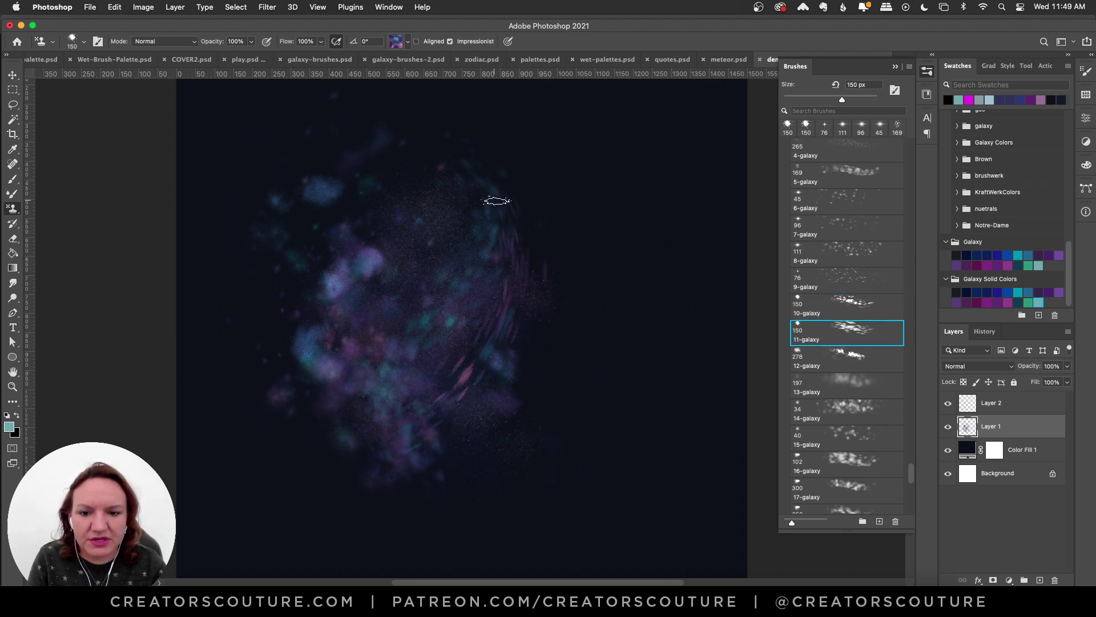
{"action": "left_click_drag", "start_coordinate": [497, 200], "coordinate": [459, 394]}
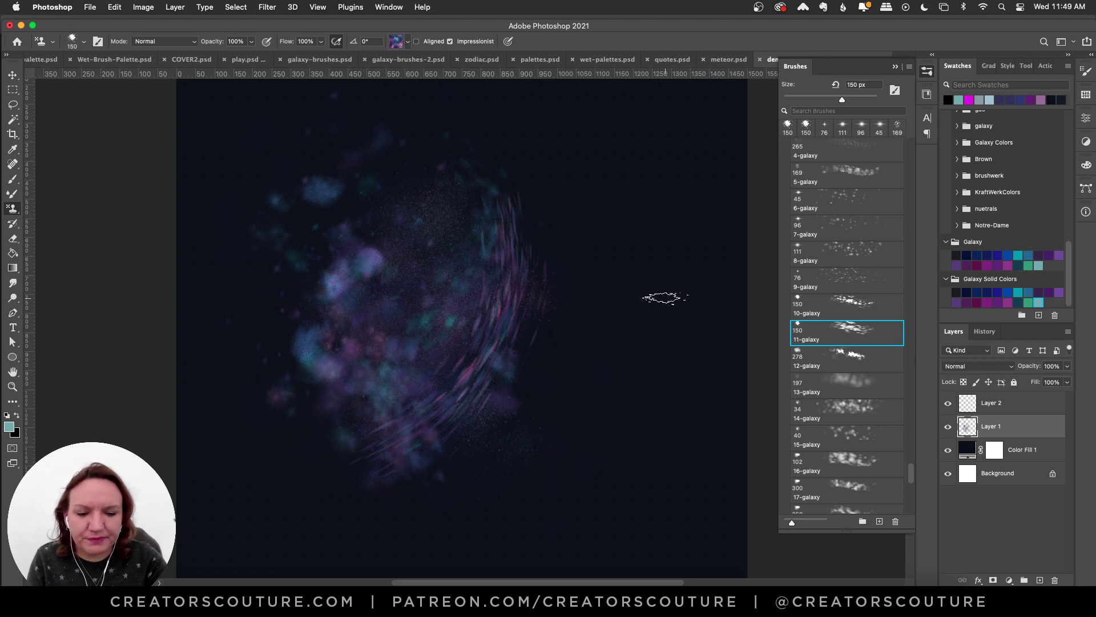
{"action": "key", "text": "super+z"}
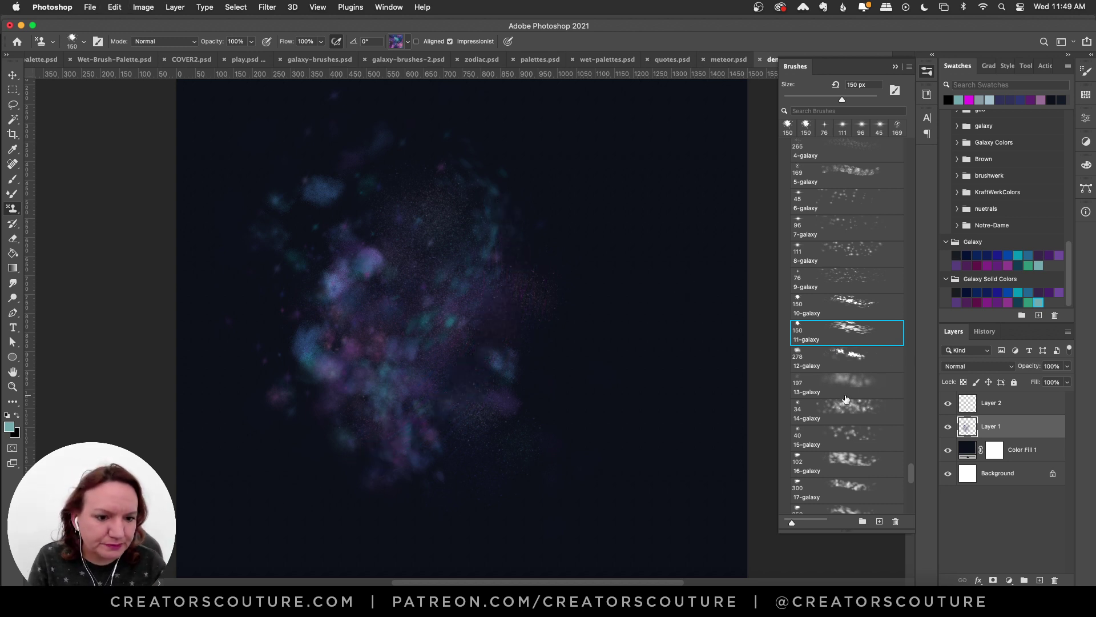
- Switch to the 12-galaxy brush at 278 px and try strokes along the nebula's right edge and on the empty canvas beside it, undoing both
{"action": "left_click", "coordinate": [840, 359]}
{"action": "left_click_drag", "start_coordinate": [485, 237], "coordinate": [549, 309]}
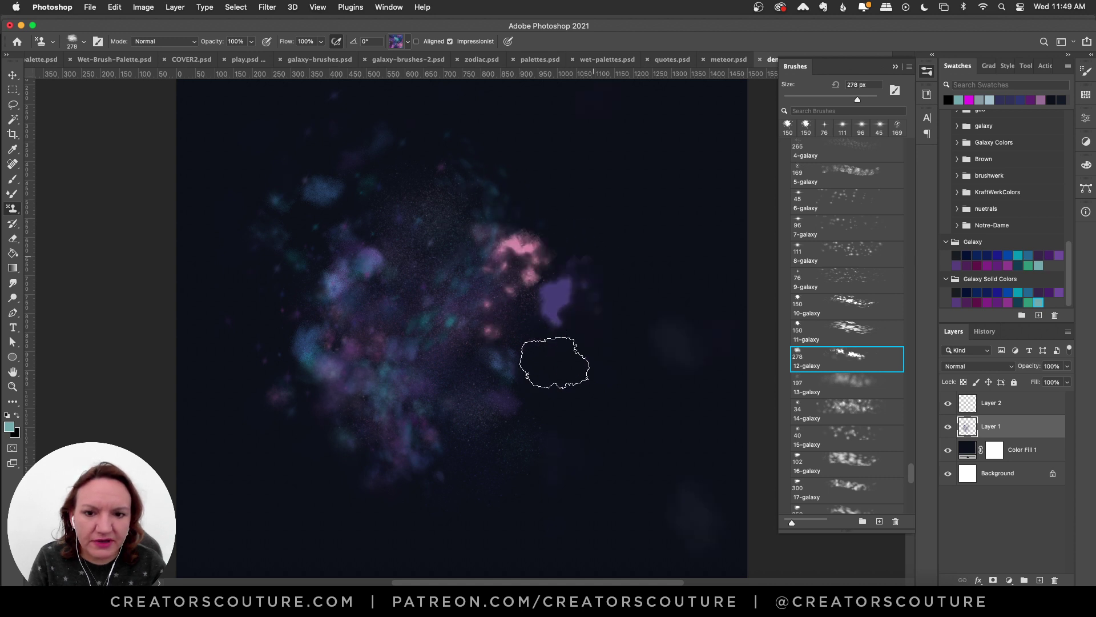
{"action": "key", "text": "super+z"}
{"action": "mouse_move", "coordinate": [634, 157]}
{"action": "left_mouse_down"}
{"action": "mouse_move", "coordinate": [571, 212]}
{"action": "mouse_move", "coordinate": [629, 285]}
{"action": "mouse_move", "coordinate": [624, 408]}
{"action": "left_mouse_up"}
{"action": "key", "text": "super+z"}
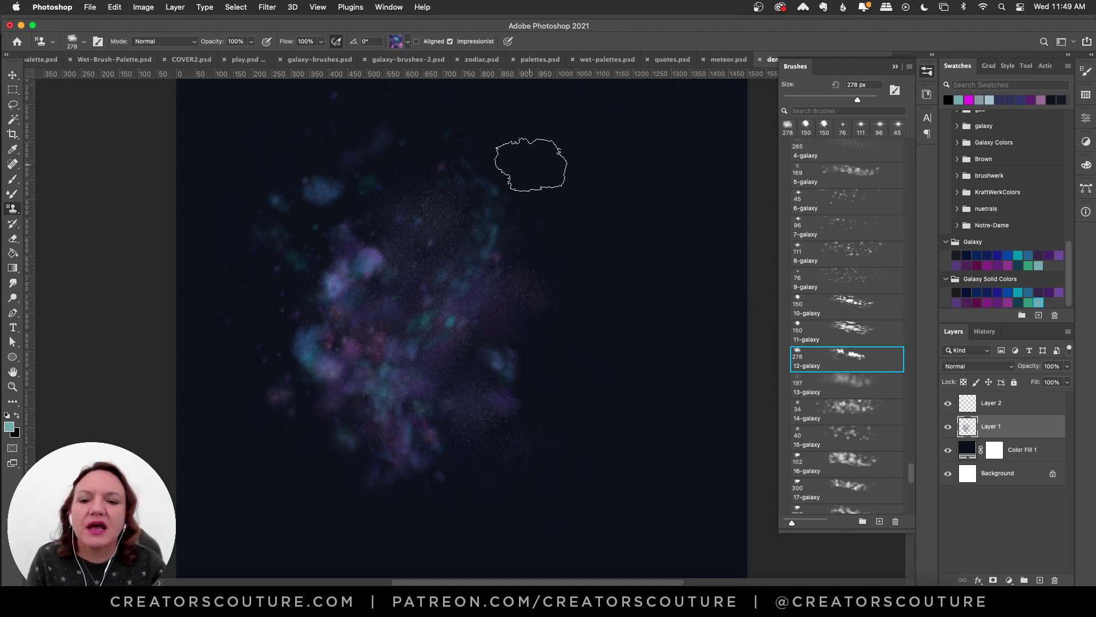
- Try 12-galaxy strokes at 278 px through the middle, lower part and upper right of the nebula, undoing them all
{"action": "mouse_move", "coordinate": [457, 237]}
{"action": "left_mouse_down"}
{"action": "mouse_move", "coordinate": [396, 313]}
{"action": "mouse_move", "coordinate": [417, 404]}
{"action": "mouse_move", "coordinate": [420, 342]}
{"action": "left_mouse_up"}
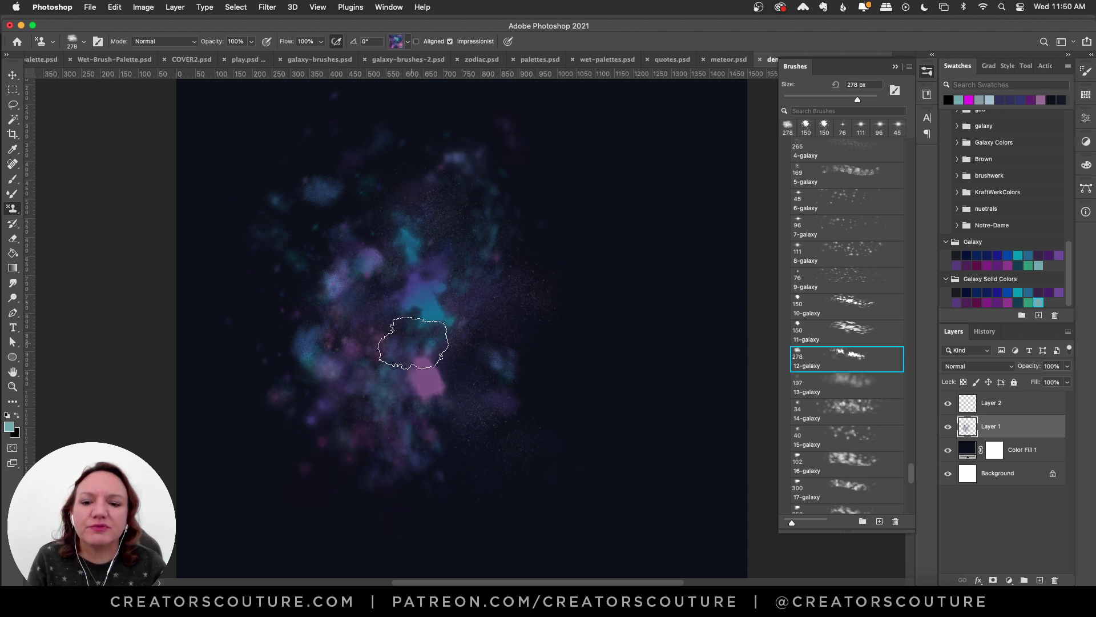
{"action": "key", "text": "super+z"}
{"action": "mouse_move", "coordinate": [286, 264]}
{"action": "left_mouse_down"}
{"action": "mouse_move", "coordinate": [261, 354]}
{"action": "mouse_move", "coordinate": [328, 368]}
{"action": "mouse_move", "coordinate": [439, 332]}
{"action": "mouse_move", "coordinate": [534, 354]}
{"action": "mouse_move", "coordinate": [462, 434]}
{"action": "mouse_move", "coordinate": [496, 501]}
{"action": "left_mouse_up"}
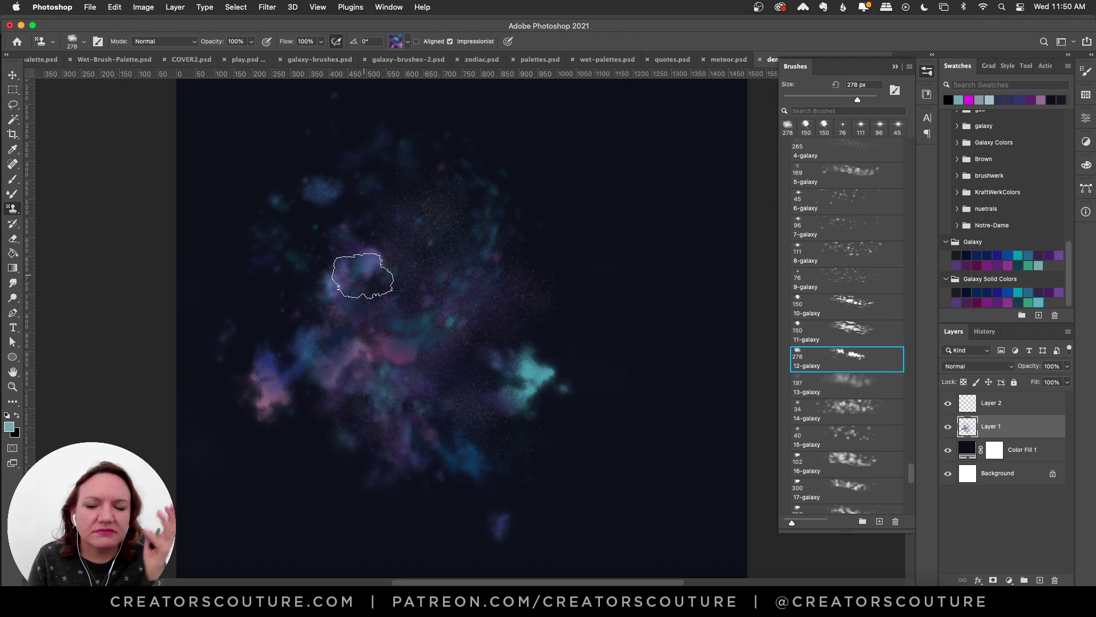
{"action": "mouse_move", "coordinate": [477, 191]}
{"action": "left_mouse_down"}
{"action": "mouse_move", "coordinate": [521, 211]}
{"action": "mouse_move", "coordinate": [548, 271]}
{"action": "left_mouse_up"}
{"action": "key", "text": "super+z"}
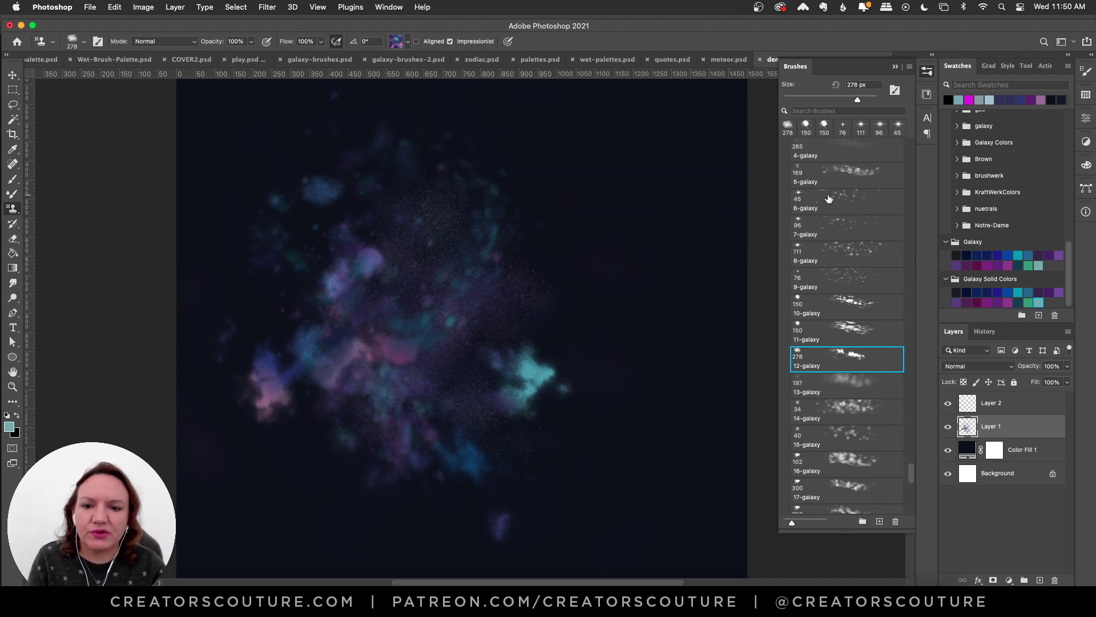
{"action": "key", "text": "super+z"}
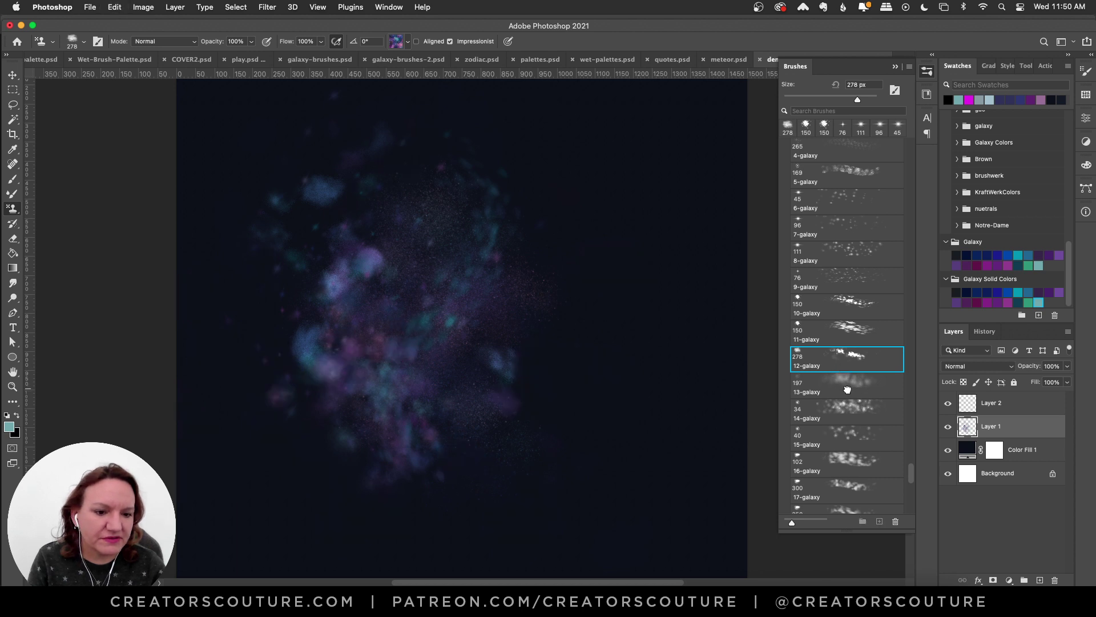
- Switch to the 13-galaxy brush at 197 px and try three vertical dust strokes on the empty canvas right of the nebula, undoing each
{"action": "left_click", "coordinate": [848, 389]}
{"action": "mouse_move", "coordinate": [619, 165]}
{"action": "left_mouse_down"}
{"action": "mouse_move", "coordinate": [612, 195]}
{"action": "mouse_move", "coordinate": [631, 448]}
{"action": "left_mouse_up"}
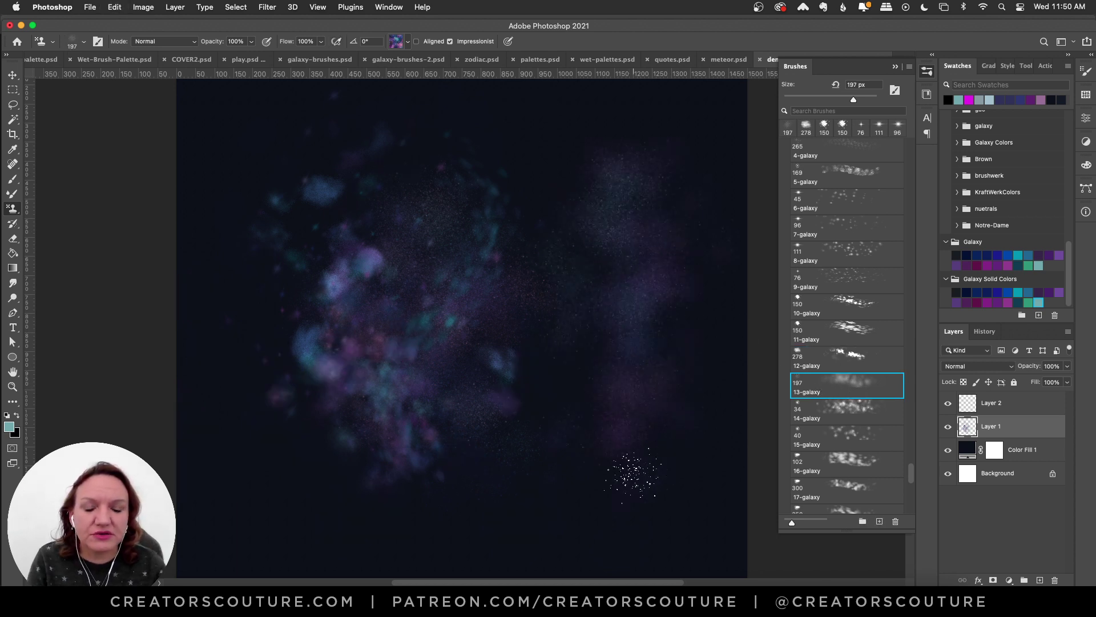
{"action": "key", "text": "super+z"}
{"action": "mouse_move", "coordinate": [611, 157]}
{"action": "left_mouse_down"}
{"action": "mouse_move", "coordinate": [600, 448]}
{"action": "mouse_move", "coordinate": [651, 519]}
{"action": "left_mouse_up"}
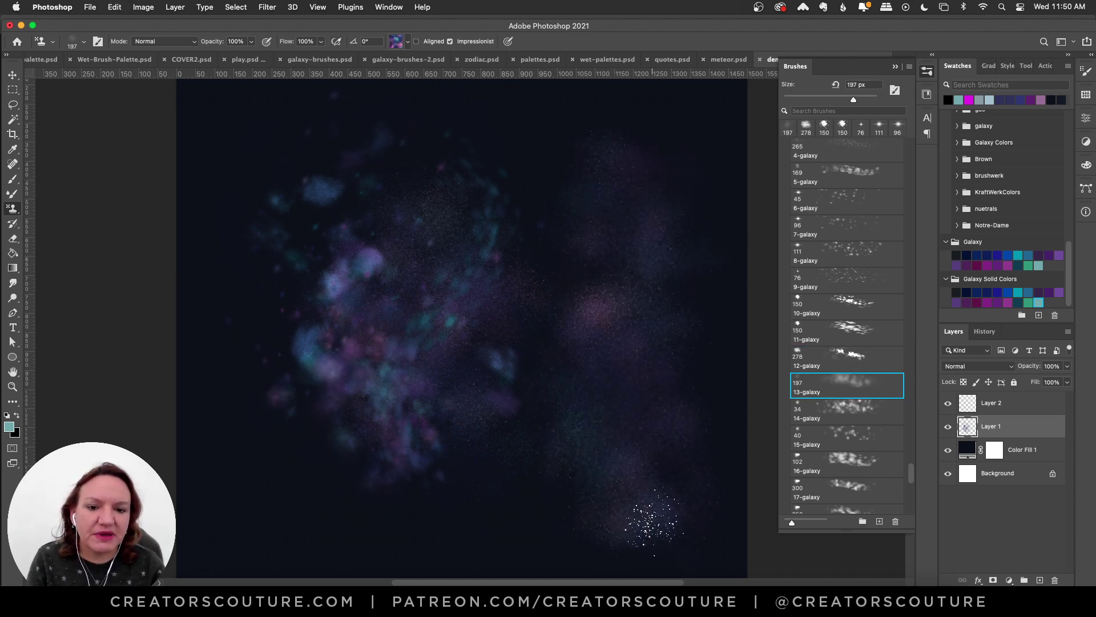
{"action": "key", "text": "super+z"}
{"action": "mouse_move", "coordinate": [611, 159]}
{"action": "left_mouse_down"}
{"action": "mouse_move", "coordinate": [631, 306]}
{"action": "mouse_move", "coordinate": [679, 446]}
{"action": "left_mouse_up"}
{"action": "key", "text": "super+z"}
- Switch to the 14-galaxy brush at 34 px and try two vertical speckled strokes right of the nebula, undoing both
{"action": "left_click", "coordinate": [846, 407]}
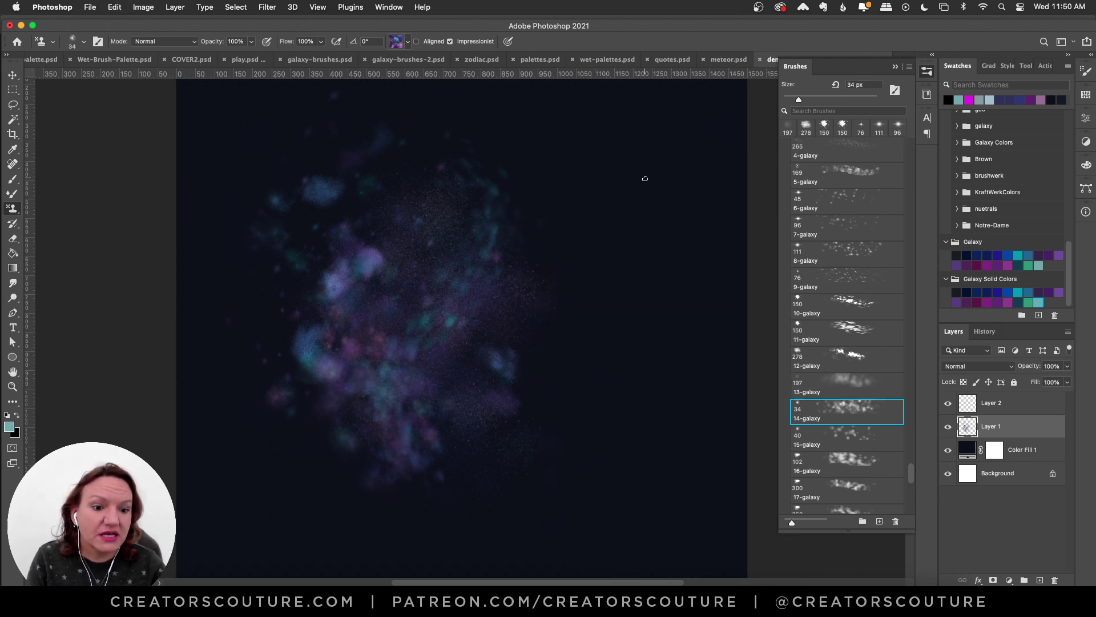
{"action": "left_click_drag", "start_coordinate": [635, 188], "coordinate": [620, 394]}
{"action": "key", "text": "super+z"}
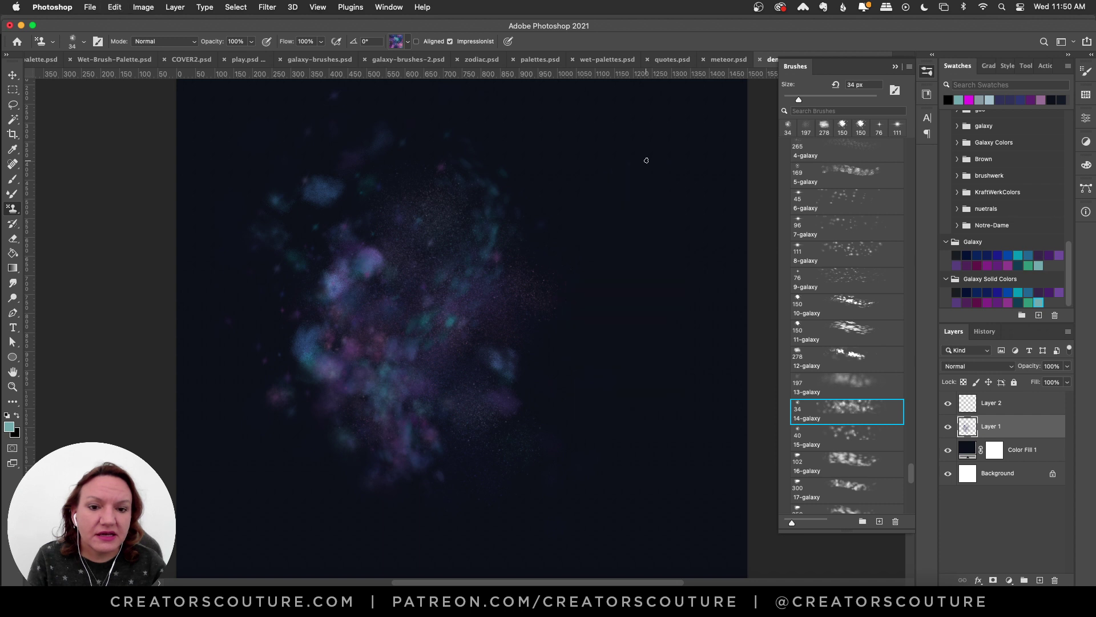
{"action": "mouse_move", "coordinate": [643, 161]}
{"action": "left_mouse_down"}
{"action": "mouse_move", "coordinate": [589, 165]}
{"action": "mouse_move", "coordinate": [631, 220]}
{"action": "mouse_move", "coordinate": [619, 270]}
{"action": "mouse_move", "coordinate": [662, 370]}
{"action": "mouse_move", "coordinate": [614, 459]}
{"action": "left_mouse_up"}
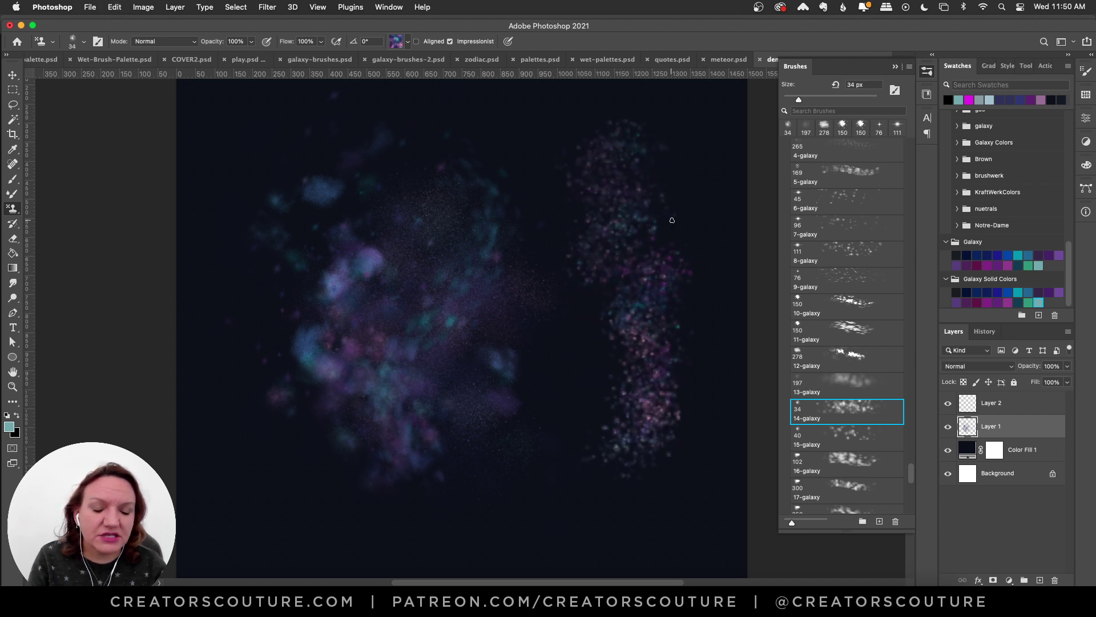
{"action": "key", "text": "super+z"}
- Switch to the 15-galaxy brush at 40 px, try and undo star trails beside the nebula, and paint one down through the nebula
{"action": "scroll", "coordinate": [913, 480], "scroll_direction": "down", "scroll_amount": 5}
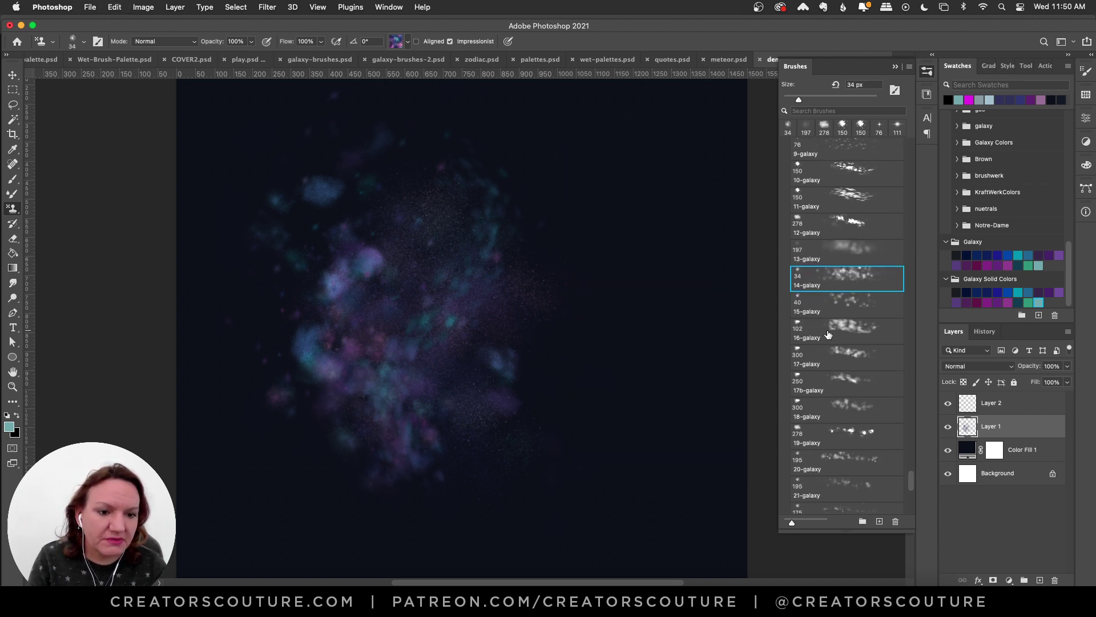
{"action": "left_click", "coordinate": [837, 315]}
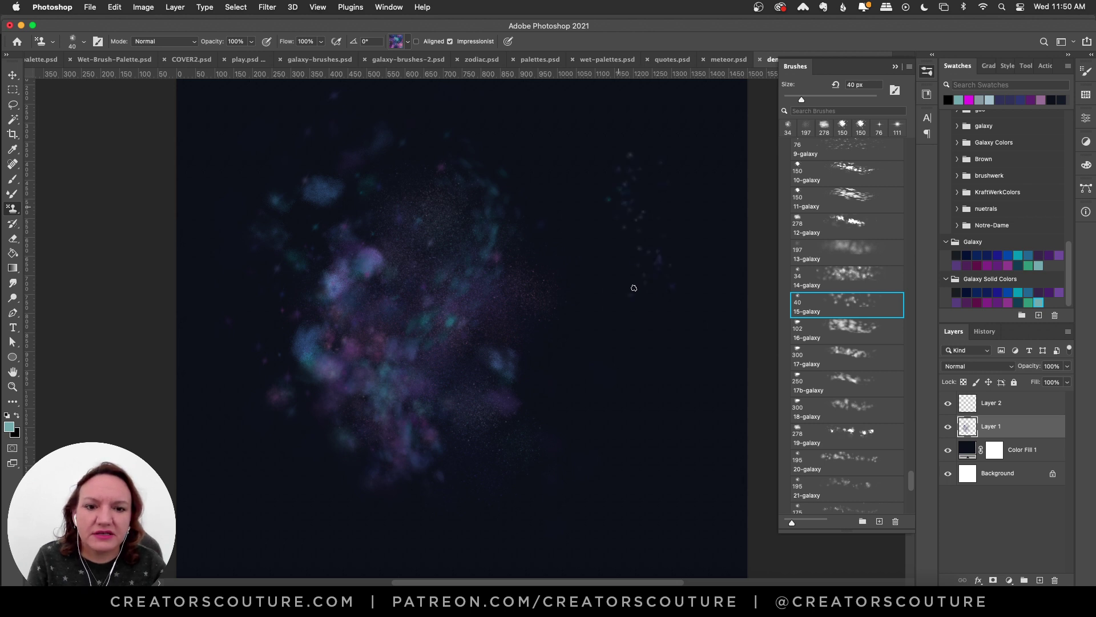
{"action": "mouse_move", "coordinate": [633, 287]}
{"action": "left_mouse_down"}
{"action": "mouse_move", "coordinate": [644, 384]}
{"action": "mouse_move", "coordinate": [619, 411]}
{"action": "left_mouse_up"}
{"action": "key", "text": "super+z"}
{"action": "left_click_drag", "start_coordinate": [635, 173], "coordinate": [605, 242]}
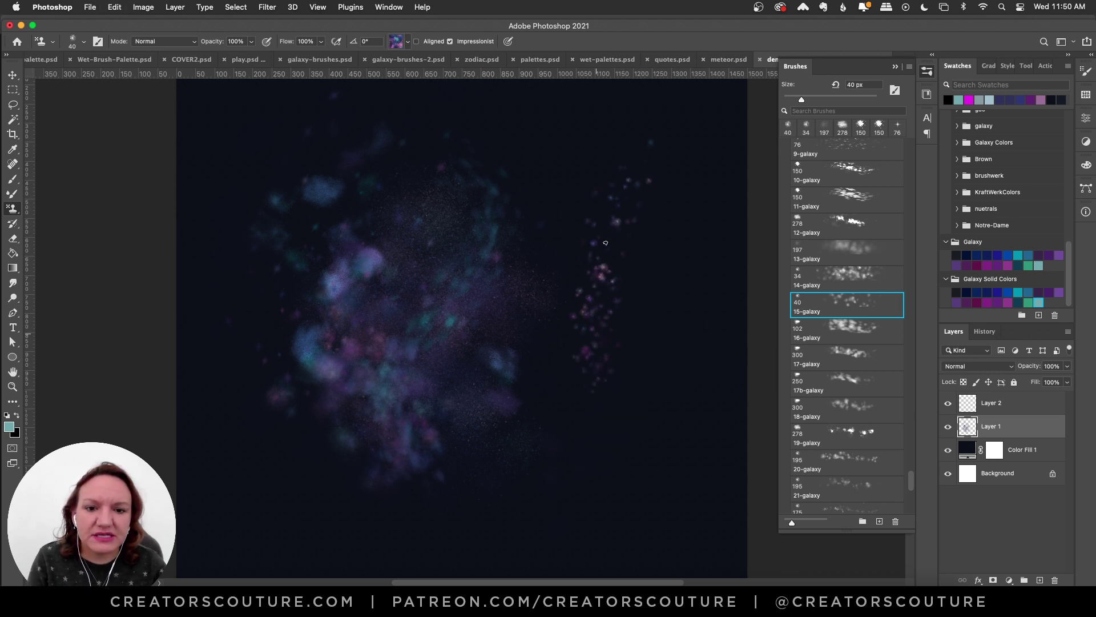
{"action": "key", "text": "super+z"}
{"action": "mouse_move", "coordinate": [619, 151]}
{"action": "left_mouse_down"}
{"action": "mouse_move", "coordinate": [608, 265]}
{"action": "mouse_move", "coordinate": [642, 460]}
{"action": "mouse_move", "coordinate": [580, 511]}
{"action": "left_mouse_up"}
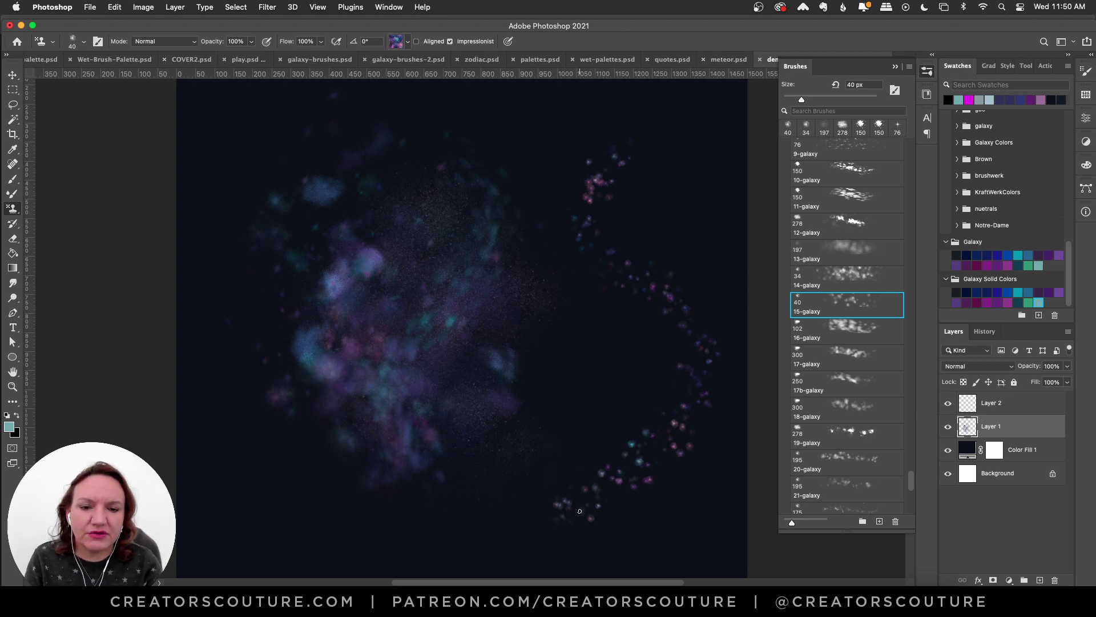
{"action": "key", "text": "super+z"}
{"action": "left_click_drag", "start_coordinate": [397, 396], "coordinate": [544, 496]}
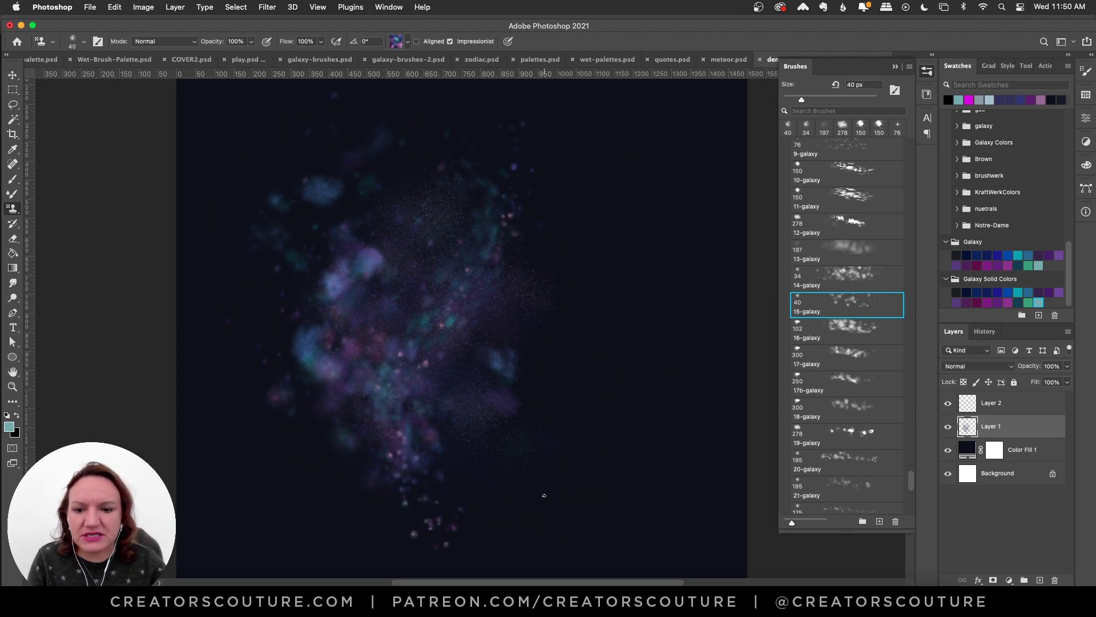
- Switch to the 16-galaxy brush at 102 px and try strokes beside the nebula and down its right side, undoing each one
{"action": "left_click", "coordinate": [833, 331]}
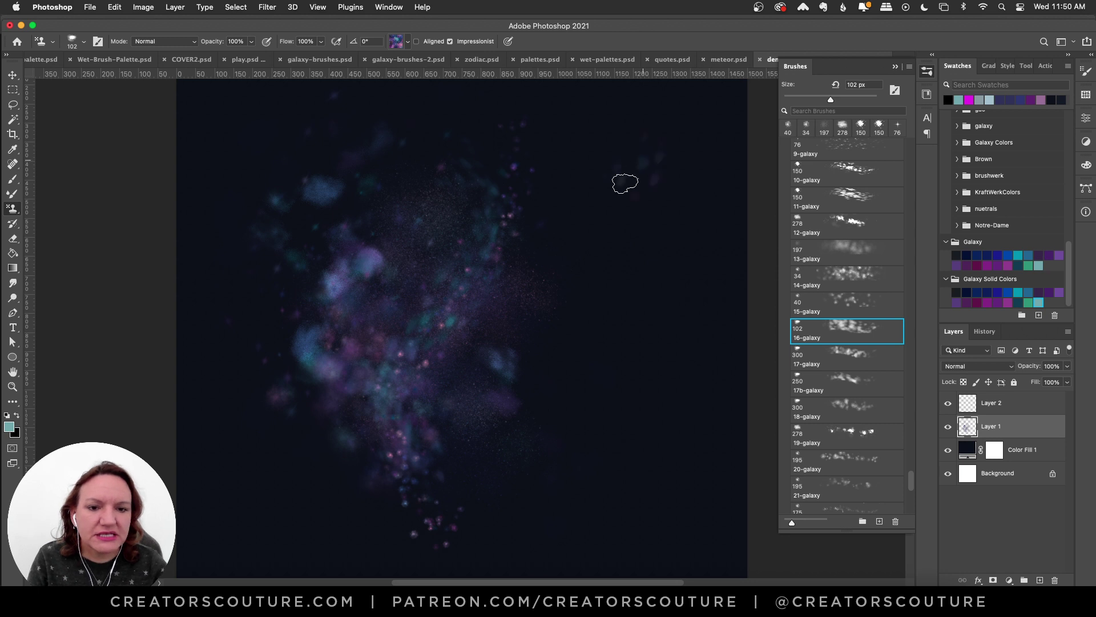
{"action": "mouse_move", "coordinate": [626, 178]}
{"action": "left_mouse_down"}
{"action": "mouse_move", "coordinate": [609, 350]}
{"action": "mouse_move", "coordinate": [651, 483]}
{"action": "left_mouse_up"}
{"action": "key", "text": "super+z"}
{"action": "mouse_move", "coordinate": [514, 191]}
{"action": "left_mouse_down"}
{"action": "mouse_move", "coordinate": [516, 272]}
{"action": "mouse_move", "coordinate": [471, 349]}
{"action": "mouse_move", "coordinate": [460, 471]}
{"action": "mouse_move", "coordinate": [545, 547]}
{"action": "left_mouse_up"}
{"action": "key", "text": "super+z"}
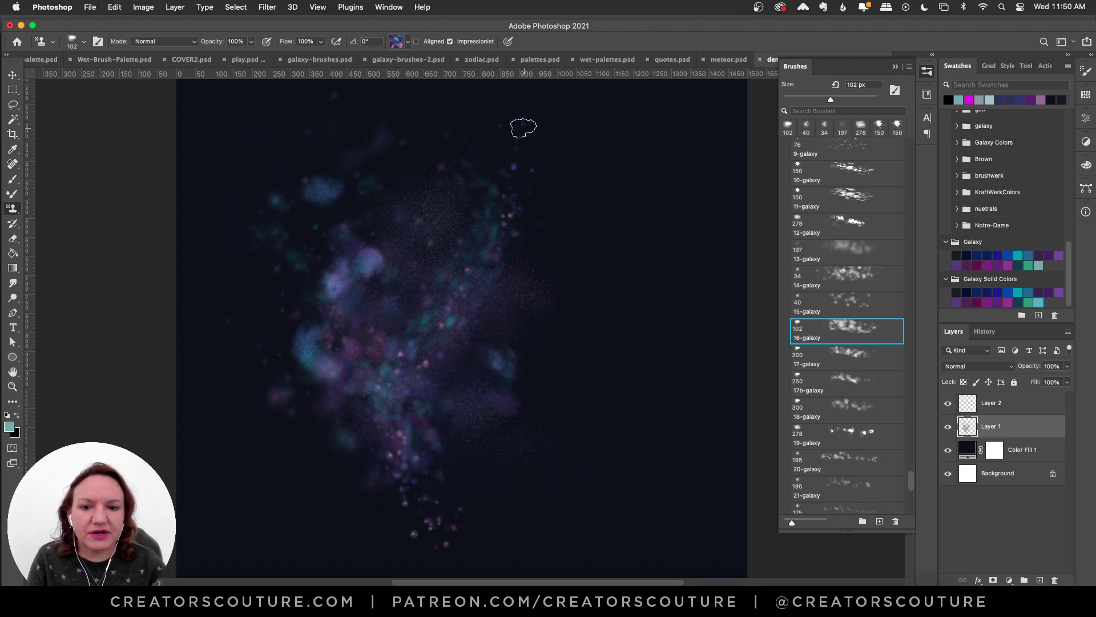
{"action": "mouse_move", "coordinate": [523, 128]}
{"action": "left_mouse_down"}
{"action": "mouse_move", "coordinate": [515, 218]}
{"action": "mouse_move", "coordinate": [468, 325]}
{"action": "mouse_move", "coordinate": [446, 432]}
{"action": "mouse_move", "coordinate": [516, 556]}
{"action": "left_mouse_up"}
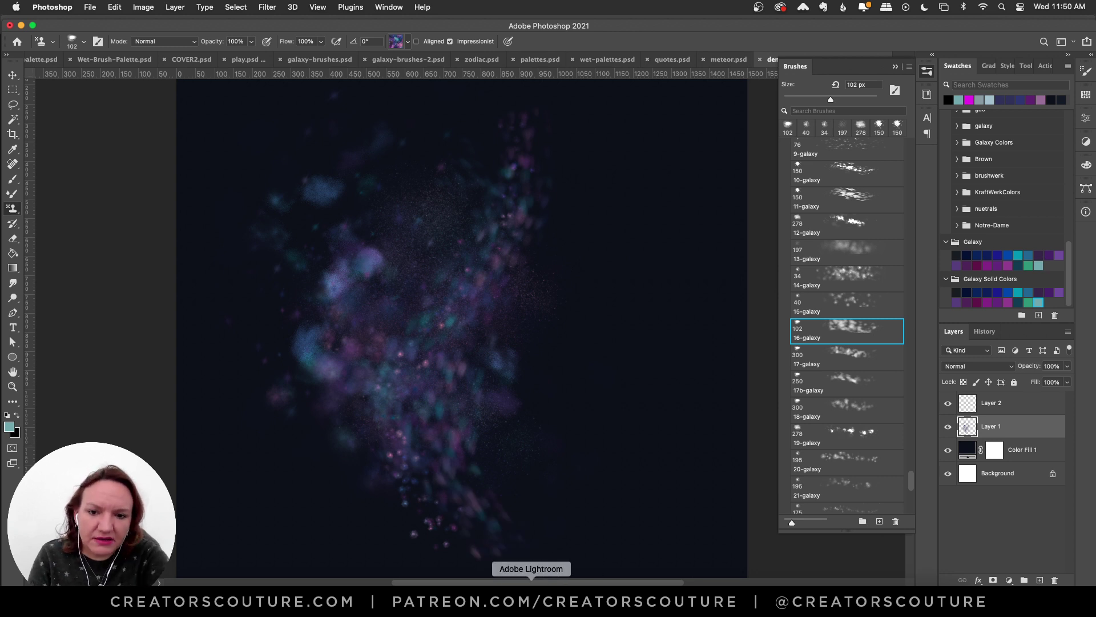
{"action": "key", "text": "super+z"}
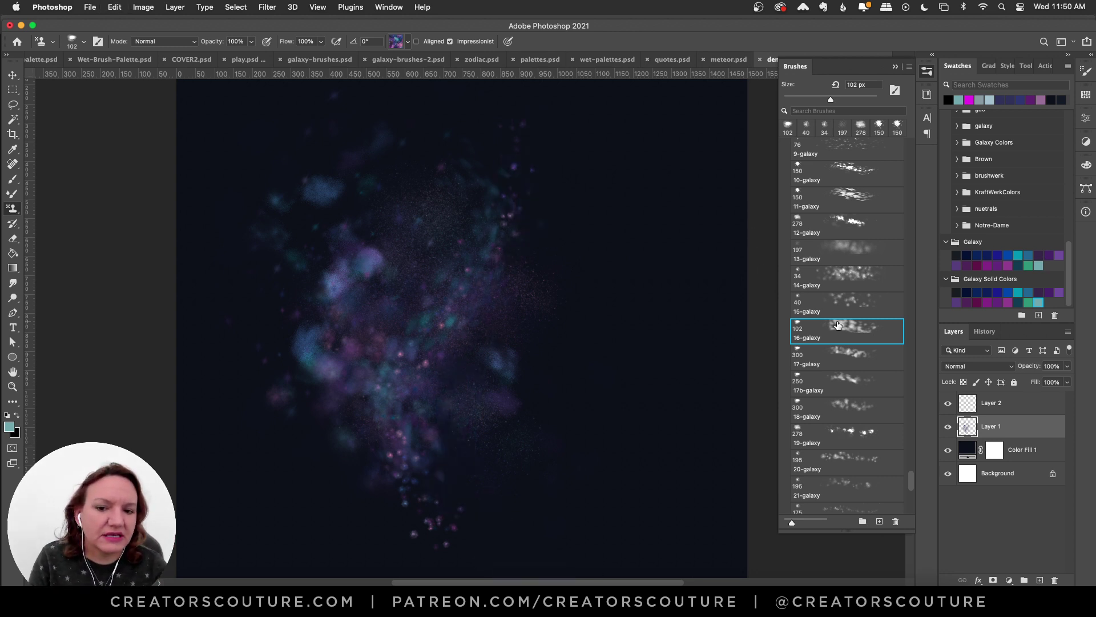
- Switch to the 17-galaxy brush at 300 px and try vertical cloud strokes right of the nebula, undoing them and the 15-galaxy star trail
{"action": "left_click", "coordinate": [846, 364]}
{"action": "mouse_move", "coordinate": [631, 200]}
{"action": "left_mouse_down"}
{"action": "mouse_move", "coordinate": [607, 237]}
{"action": "mouse_move", "coordinate": [642, 299]}
{"action": "mouse_move", "coordinate": [619, 359]}
{"action": "left_mouse_up"}
{"action": "key", "text": "super+z"}
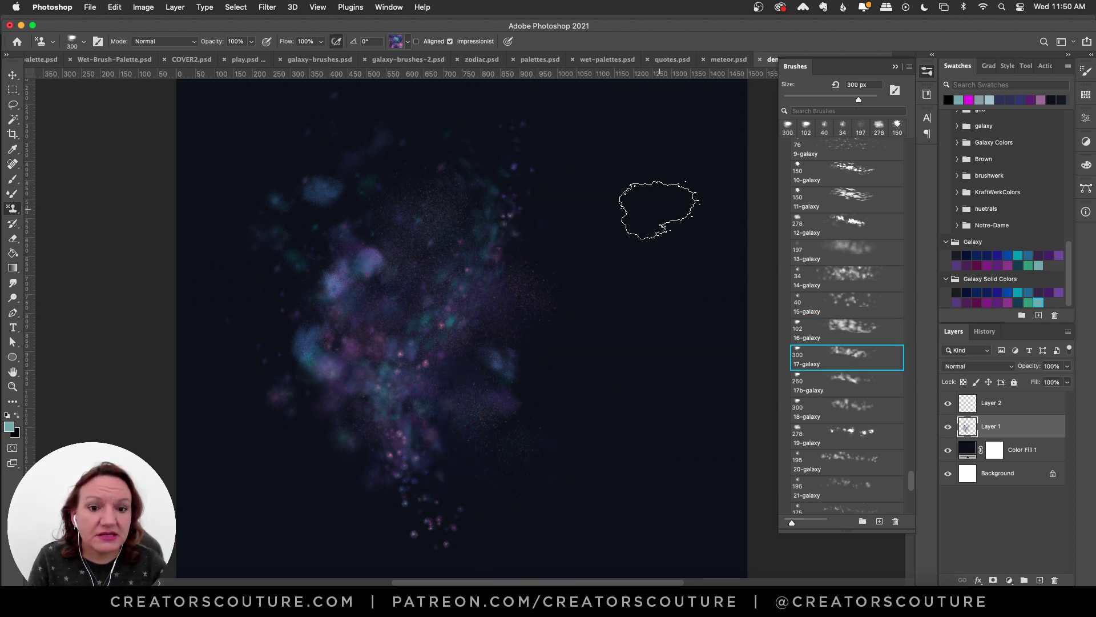
{"action": "mouse_move", "coordinate": [622, 200]}
{"action": "left_mouse_down"}
{"action": "mouse_move", "coordinate": [653, 242]}
{"action": "mouse_move", "coordinate": [629, 297]}
{"action": "mouse_move", "coordinate": [640, 352]}
{"action": "mouse_move", "coordinate": [601, 397]}
{"action": "mouse_move", "coordinate": [589, 431]}
{"action": "left_mouse_up"}
{"action": "key", "text": "super+z"}
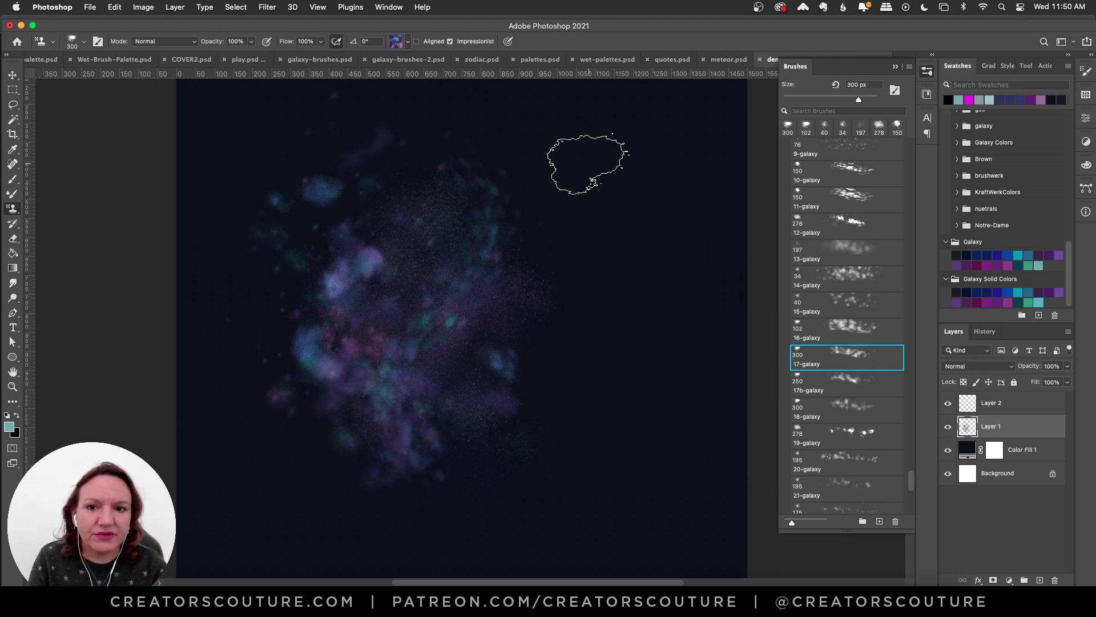
{"action": "mouse_move", "coordinate": [578, 164]}
{"action": "left_mouse_down"}
{"action": "mouse_move", "coordinate": [560, 198]}
{"action": "mouse_move", "coordinate": [646, 247]}
{"action": "mouse_move", "coordinate": [576, 317]}
{"action": "mouse_move", "coordinate": [577, 400]}
{"action": "left_mouse_up"}
{"action": "key", "text": "super+z"}
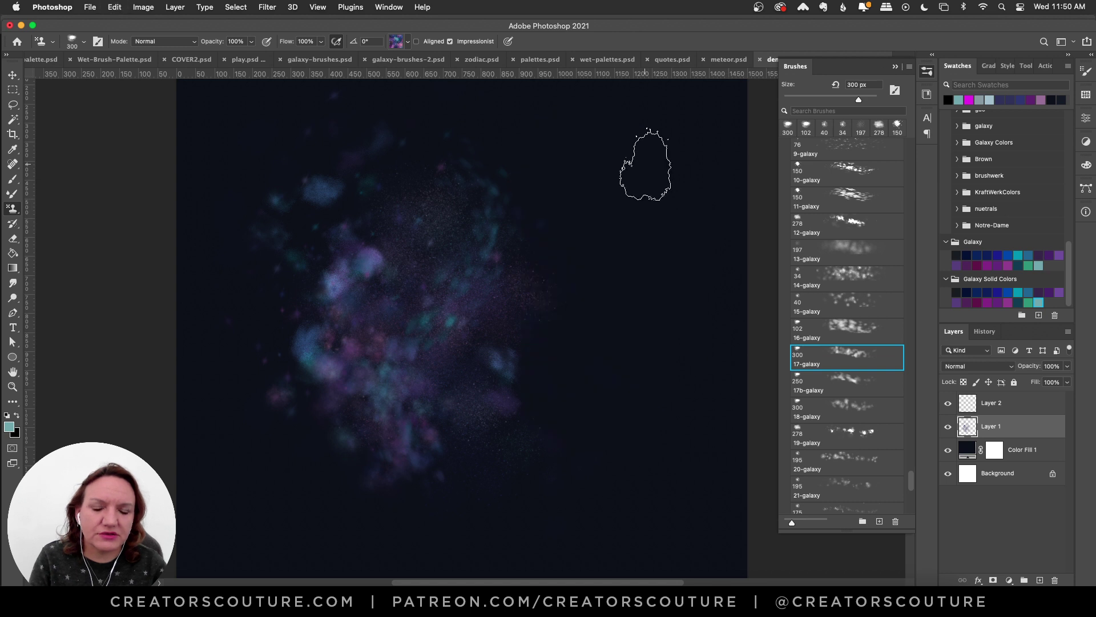
{"action": "mouse_move", "coordinate": [624, 157]}
{"action": "left_mouse_down"}
{"action": "mouse_move", "coordinate": [587, 186]}
{"action": "mouse_move", "coordinate": [641, 211]}
{"action": "mouse_move", "coordinate": [646, 275]}
{"action": "mouse_move", "coordinate": [577, 280]}
{"action": "mouse_move", "coordinate": [570, 358]}
{"action": "mouse_move", "coordinate": [614, 397]}
{"action": "mouse_move", "coordinate": [619, 420]}
{"action": "left_mouse_up"}
{"action": "key", "text": "super+z"}
{"action": "mouse_move", "coordinate": [656, 208]}
{"action": "left_mouse_down"}
{"action": "mouse_move", "coordinate": [677, 277]}
{"action": "mouse_move", "coordinate": [584, 357]}
{"action": "mouse_move", "coordinate": [641, 448]}
{"action": "left_mouse_up"}
{"action": "key", "text": "super+z"}
- Try 17-galaxy cloud strokes at 300 px over the nebula's upper right and left sides, undoing both
{"action": "left_click_drag", "start_coordinate": [457, 157], "coordinate": [508, 286]}
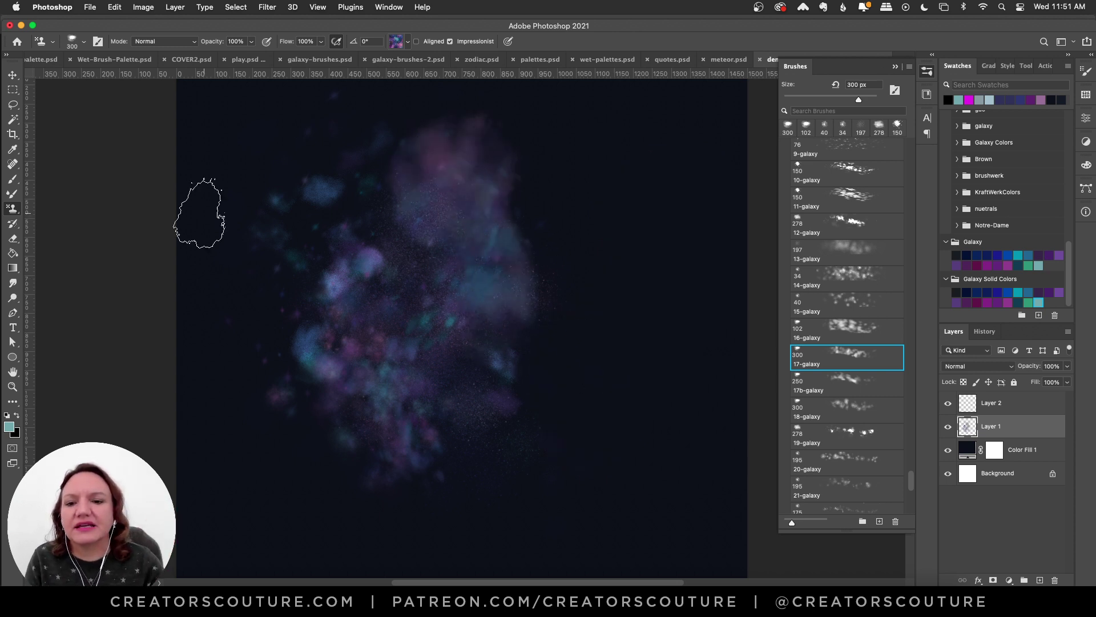
{"action": "mouse_move", "coordinate": [247, 272]}
{"action": "left_mouse_down"}
{"action": "mouse_move", "coordinate": [235, 306]}
{"action": "mouse_move", "coordinate": [262, 368]}
{"action": "left_mouse_up"}
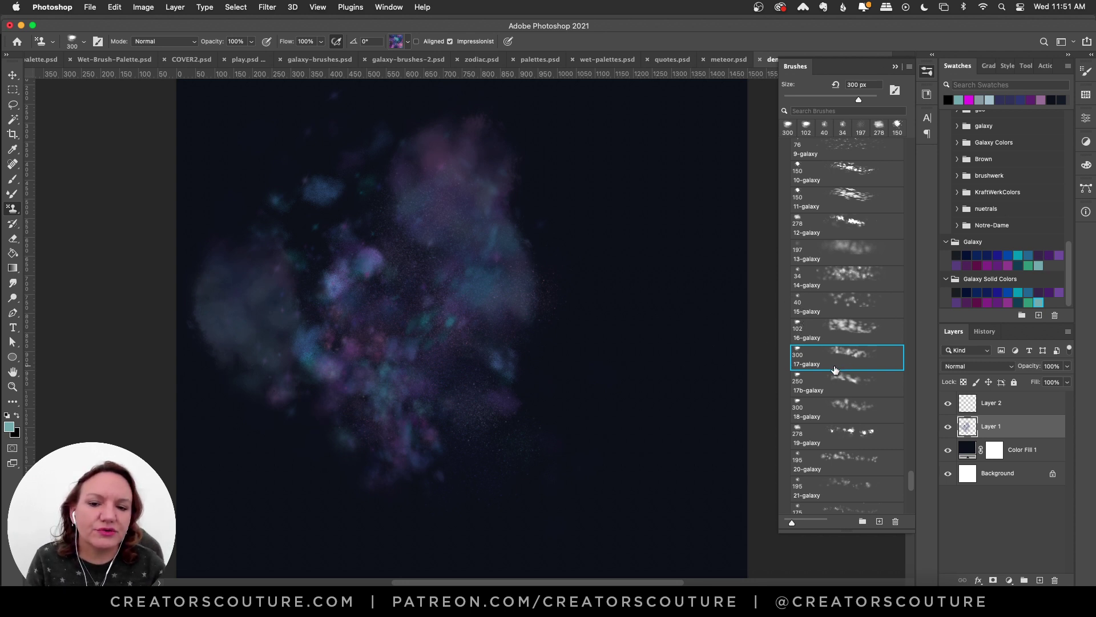
{"action": "key", "text": "super+z"}
{"action": "key", "text": "super+z"}
- Switch to the 17b-galaxy brush at 250 px and try three long vertical strokes right of the nebula, undoing each one
{"action": "left_click", "coordinate": [847, 383]}
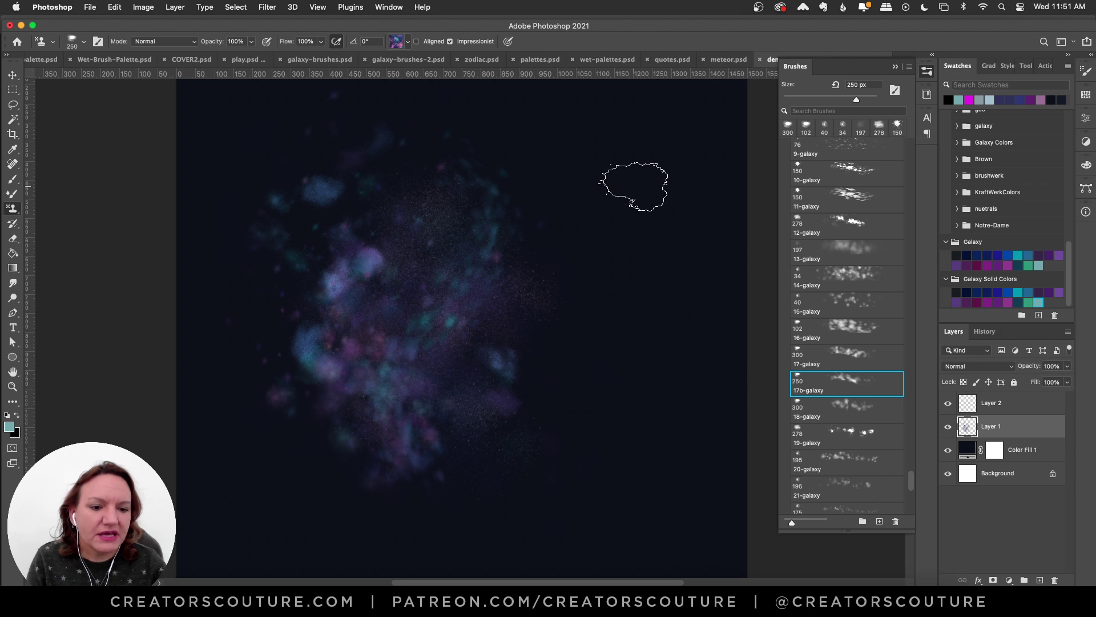
{"action": "mouse_move", "coordinate": [634, 186]}
{"action": "left_mouse_down"}
{"action": "mouse_move", "coordinate": [614, 205]}
{"action": "mouse_move", "coordinate": [628, 422]}
{"action": "left_mouse_up"}
{"action": "key", "text": "super+z"}
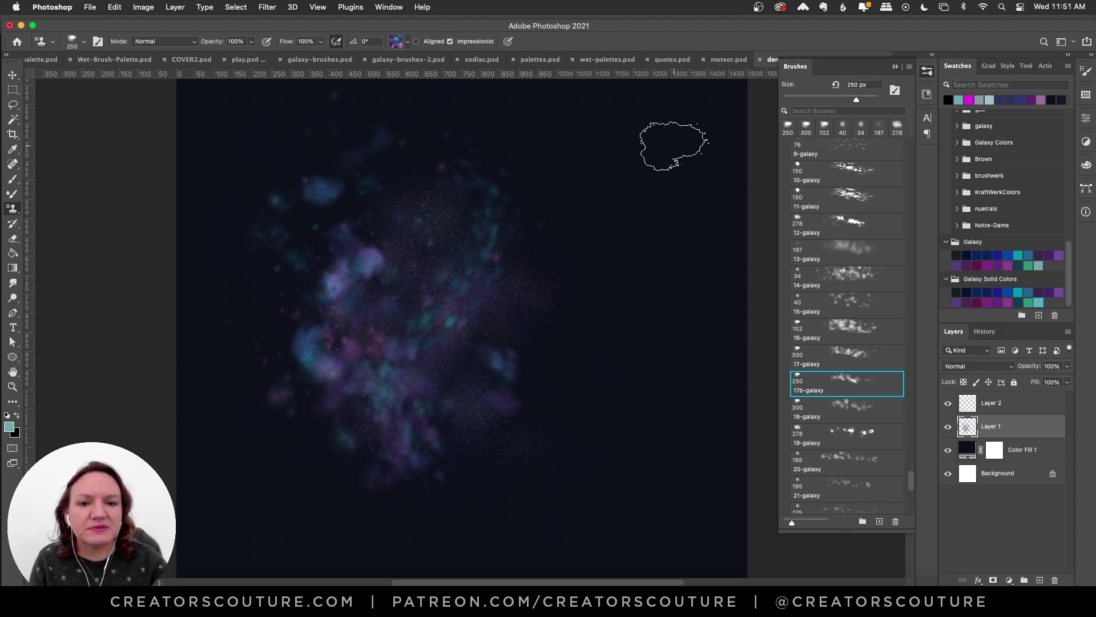
{"action": "mouse_move", "coordinate": [624, 193]}
{"action": "left_mouse_down"}
{"action": "mouse_move", "coordinate": [582, 360]}
{"action": "mouse_move", "coordinate": [639, 539]}
{"action": "left_mouse_up"}
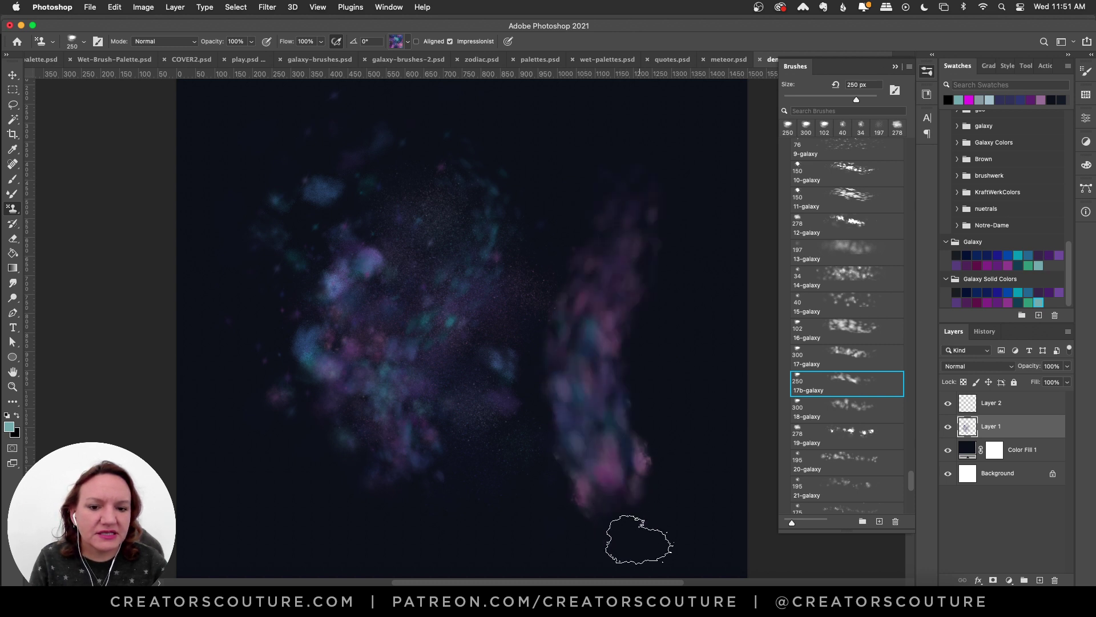
{"action": "key", "text": "super+z"}
{"action": "mouse_move", "coordinate": [656, 215]}
{"action": "left_mouse_down"}
{"action": "mouse_move", "coordinate": [661, 240]}
{"action": "mouse_move", "coordinate": [605, 435]}
{"action": "mouse_move", "coordinate": [690, 545]}
{"action": "left_mouse_up"}
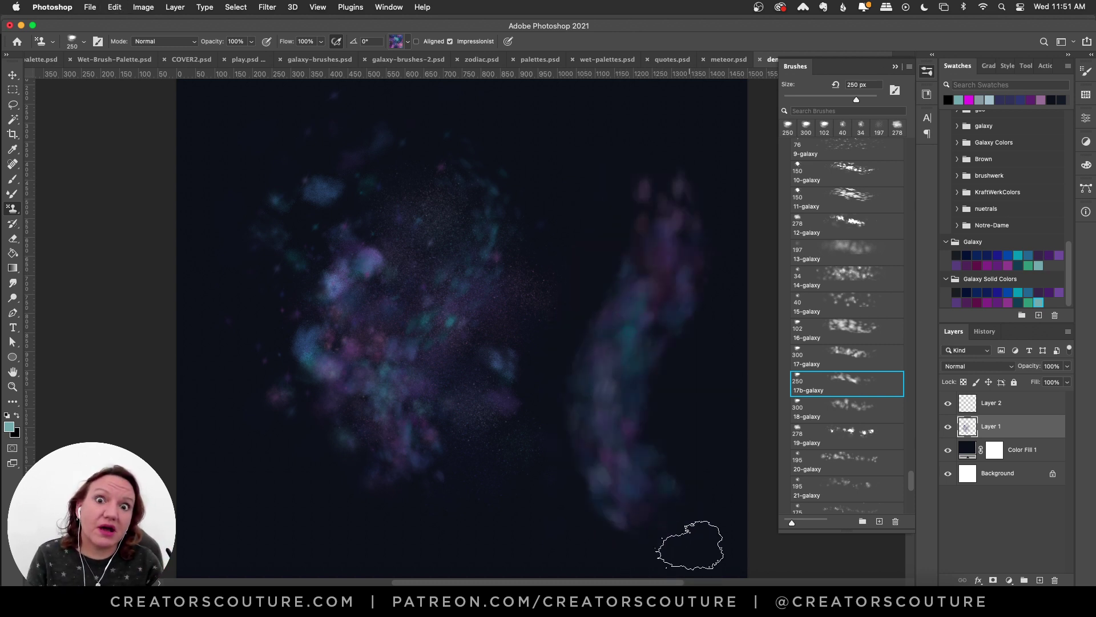
{"action": "key", "text": "super+z"}
- Switch to the 18-galaxy brush at 300 px and paint a winding cloud stroke right of the nebula, undoing the first attempt
{"action": "key", "text": "."}
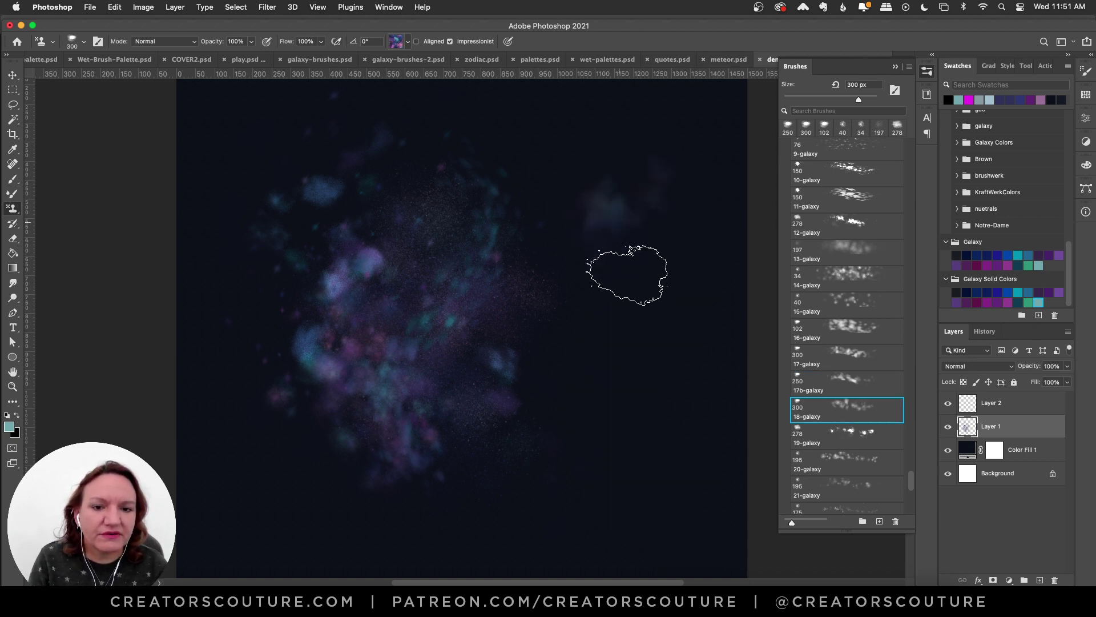
{"action": "mouse_move", "coordinate": [628, 274]}
{"action": "left_mouse_down"}
{"action": "mouse_move", "coordinate": [611, 477]}
{"action": "mouse_move", "coordinate": [673, 514]}
{"action": "left_mouse_up"}
{"action": "key", "text": "super+z"}
{"action": "mouse_move", "coordinate": [656, 160]}
{"action": "left_mouse_down"}
{"action": "mouse_move", "coordinate": [652, 216]}
{"action": "mouse_move", "coordinate": [675, 277]}
{"action": "mouse_move", "coordinate": [584, 341]}
{"action": "mouse_move", "coordinate": [665, 397]}
{"action": "mouse_move", "coordinate": [691, 514]}
{"action": "left_mouse_up"}
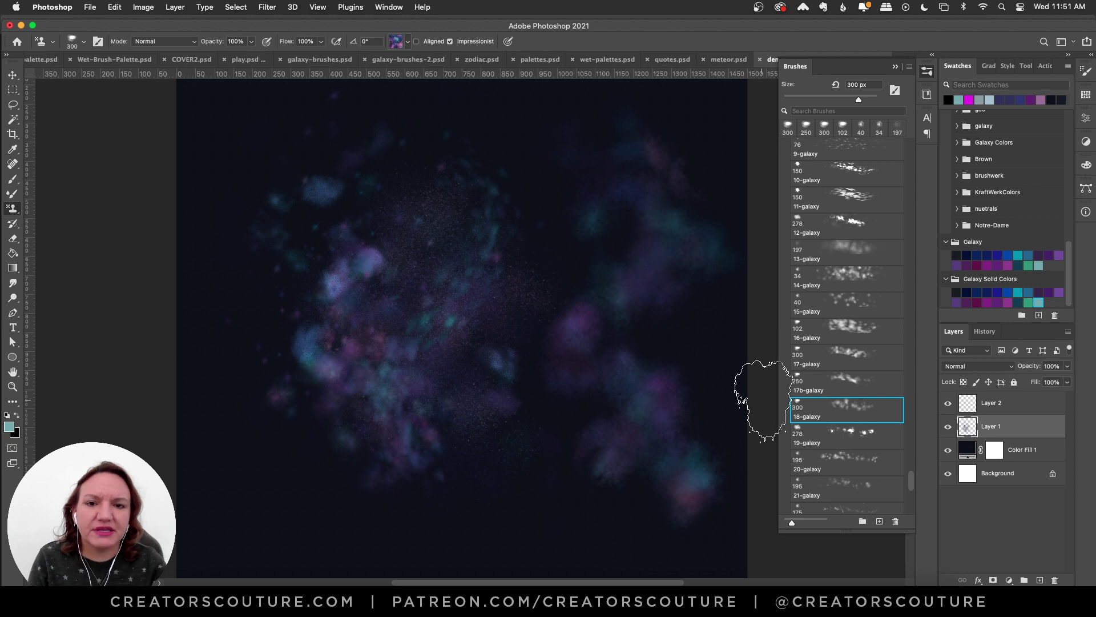
- Undo the winding 18-galaxy cloud stroke, then try and undo a vertical one down the nebula's right side
{"action": "key", "text": "super+z"}
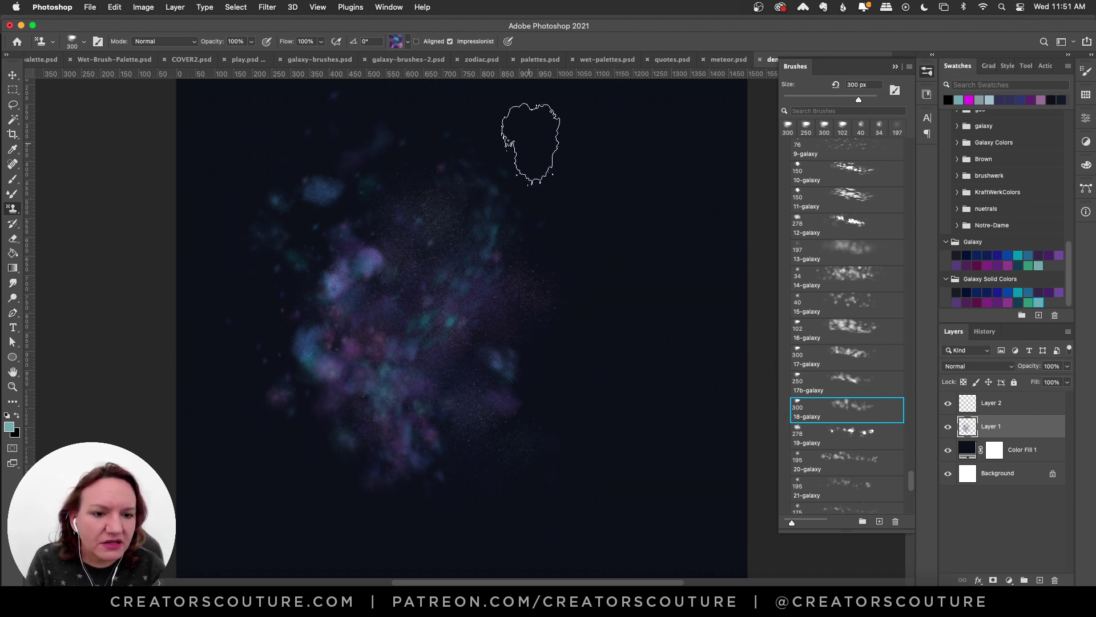
{"action": "mouse_move", "coordinate": [526, 128]}
{"action": "left_mouse_down"}
{"action": "mouse_move", "coordinate": [489, 191]}
{"action": "mouse_move", "coordinate": [554, 268]}
{"action": "mouse_move", "coordinate": [523, 459]}
{"action": "mouse_move", "coordinate": [547, 427]}
{"action": "left_mouse_up"}
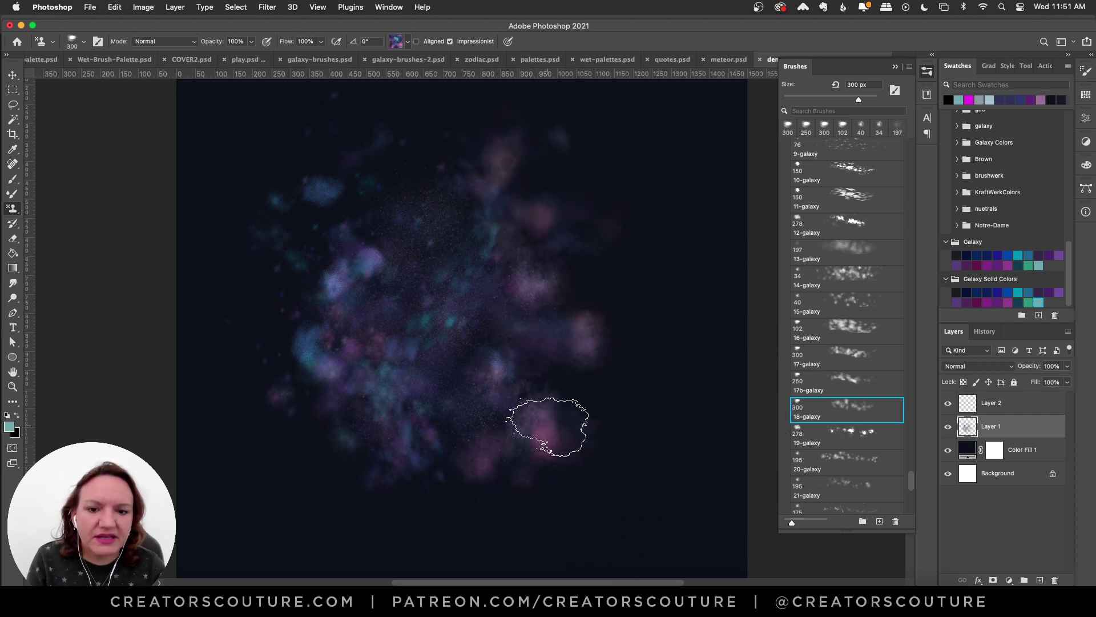
{"action": "key", "text": "super+z"}
- Switch to the 19-galaxy brush at 278 px and paint clouds down the nebula's left side, undoing three trial strokes right of the nebula
{"action": "left_click", "coordinate": [867, 445]}
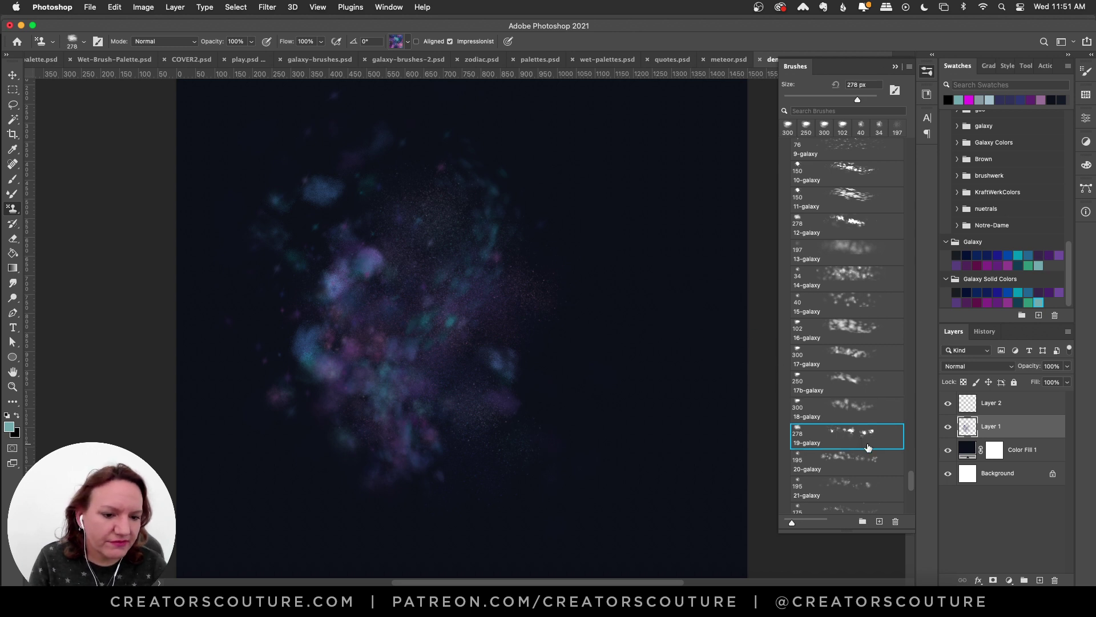
{"action": "left_click_drag", "start_coordinate": [914, 485], "coordinate": [914, 490]}
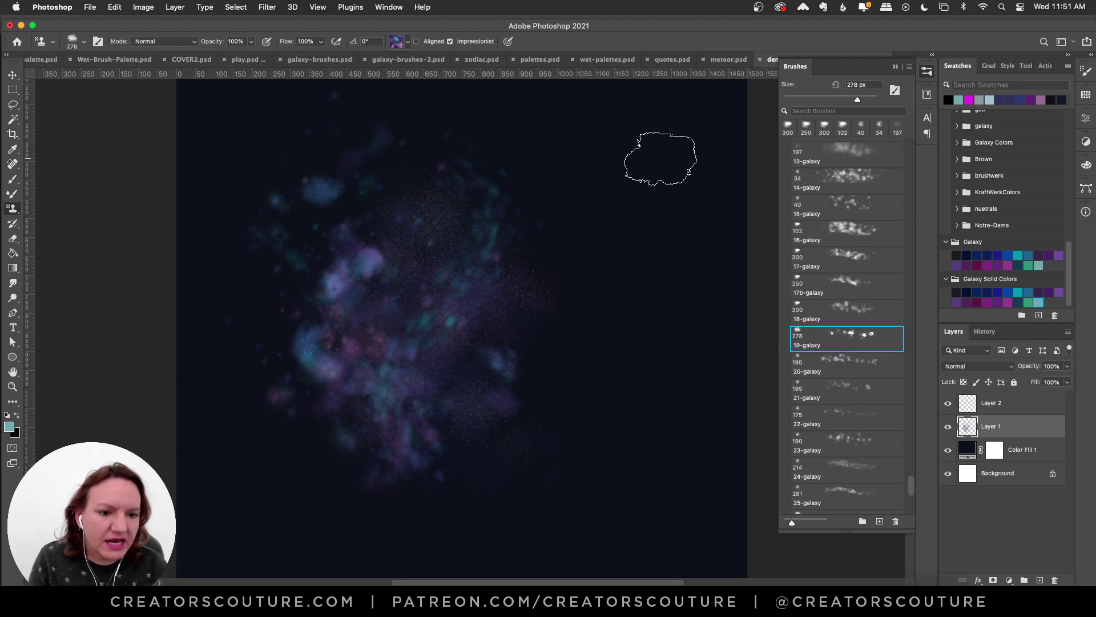
{"action": "mouse_move", "coordinate": [660, 159]}
{"action": "left_mouse_down"}
{"action": "mouse_move", "coordinate": [590, 197]}
{"action": "mouse_move", "coordinate": [639, 292]}
{"action": "mouse_move", "coordinate": [609, 346]}
{"action": "mouse_move", "coordinate": [656, 419]}
{"action": "mouse_move", "coordinate": [526, 506]}
{"action": "left_mouse_up"}
{"action": "key", "text": "super+z"}
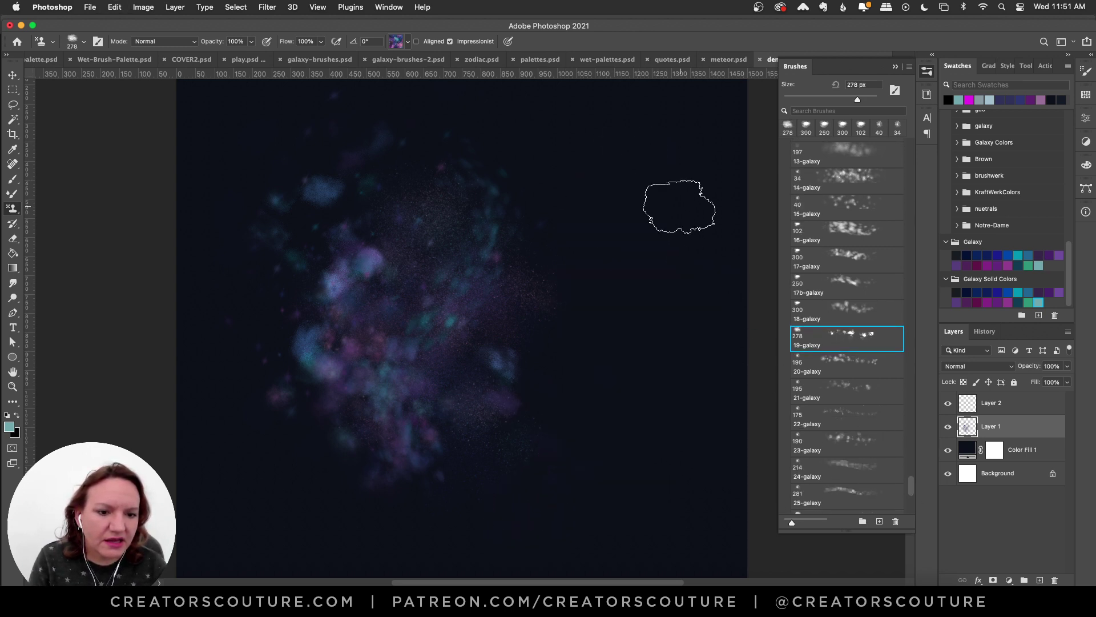
{"action": "mouse_move", "coordinate": [681, 208]}
{"action": "left_mouse_down"}
{"action": "mouse_move", "coordinate": [590, 229]}
{"action": "mouse_move", "coordinate": [669, 270]}
{"action": "mouse_move", "coordinate": [575, 317]}
{"action": "mouse_move", "coordinate": [590, 405]}
{"action": "mouse_move", "coordinate": [641, 448]}
{"action": "mouse_move", "coordinate": [718, 478]}
{"action": "left_mouse_up"}
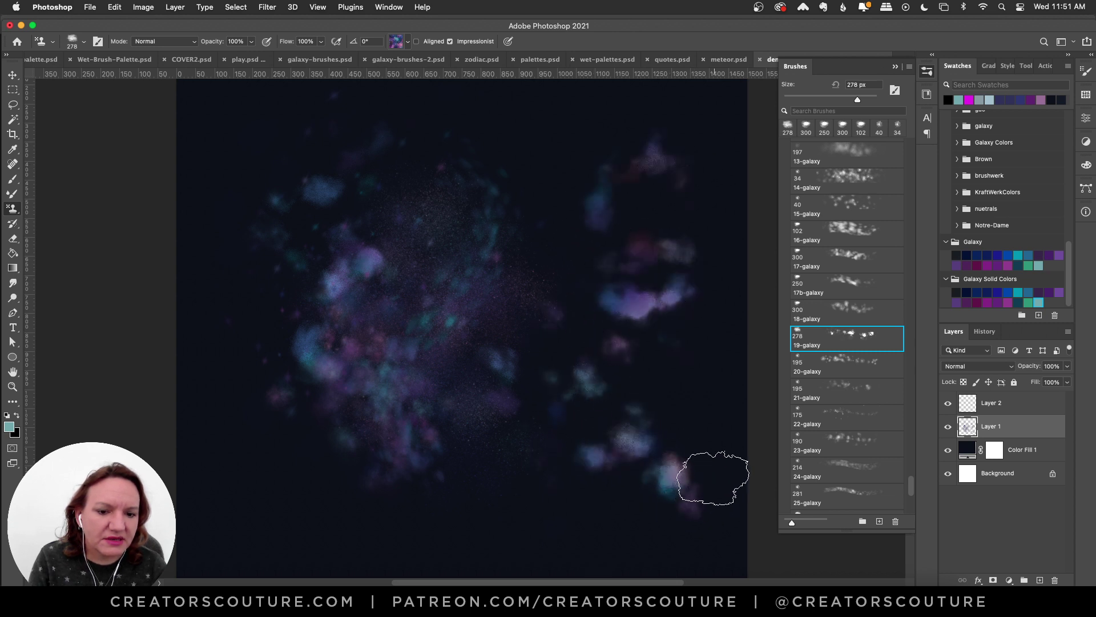
{"action": "key", "text": "super+z"}
{"action": "mouse_move", "coordinate": [700, 191]}
{"action": "left_mouse_down"}
{"action": "mouse_move", "coordinate": [665, 313]}
{"action": "mouse_move", "coordinate": [551, 435]}
{"action": "mouse_move", "coordinate": [583, 320]}
{"action": "mouse_move", "coordinate": [716, 484]}
{"action": "left_mouse_up"}
{"action": "key", "text": "super+z"}
{"action": "mouse_move", "coordinate": [343, 166]}
{"action": "left_mouse_down"}
{"action": "mouse_move", "coordinate": [315, 175]}
{"action": "mouse_move", "coordinate": [242, 323]}
{"action": "mouse_move", "coordinate": [368, 499]}
{"action": "left_mouse_up"}
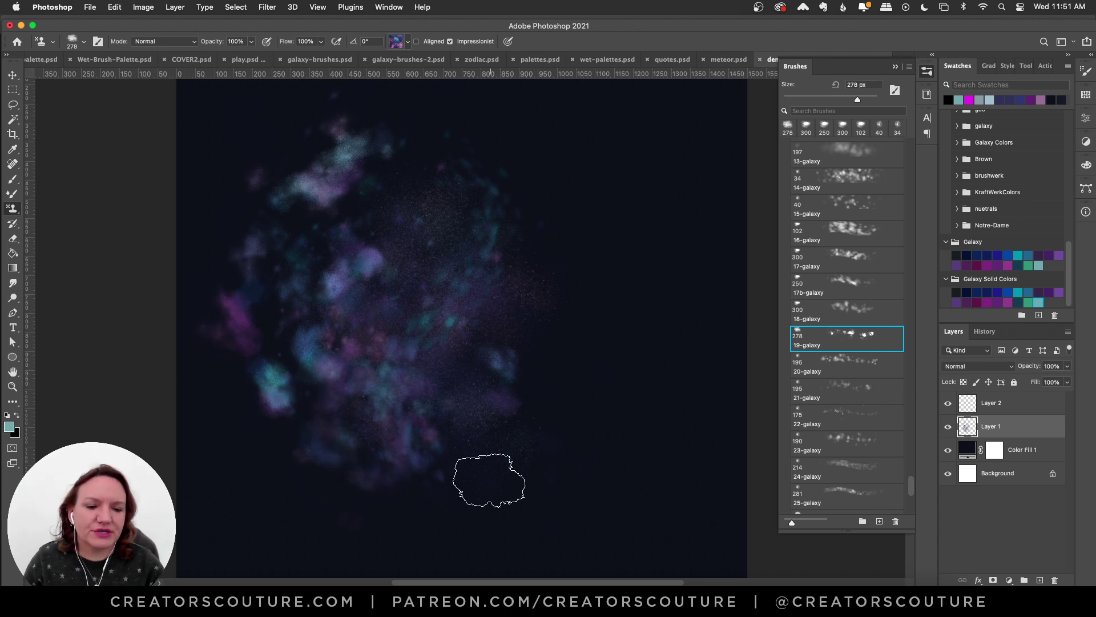
- Try the 20-galaxy brush at 195 px with star cluster strokes right of the nebula, undoing them
{"action": "left_click", "coordinate": [838, 365]}
{"action": "left_click", "coordinate": [624, 150]}
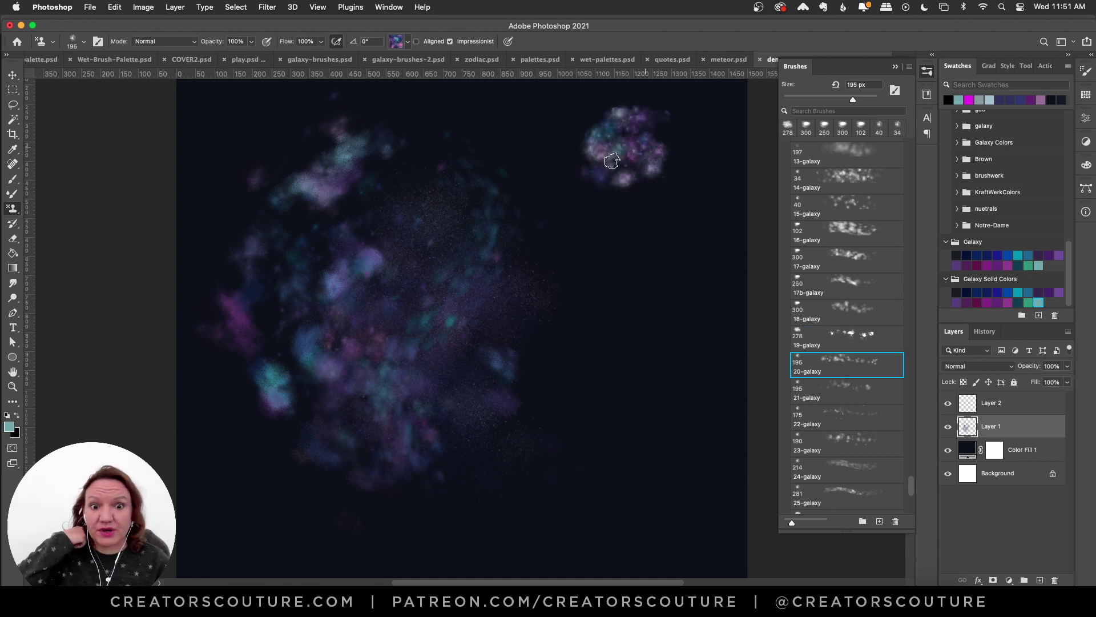
{"action": "left_click_drag", "start_coordinate": [611, 161], "coordinate": [665, 273]}
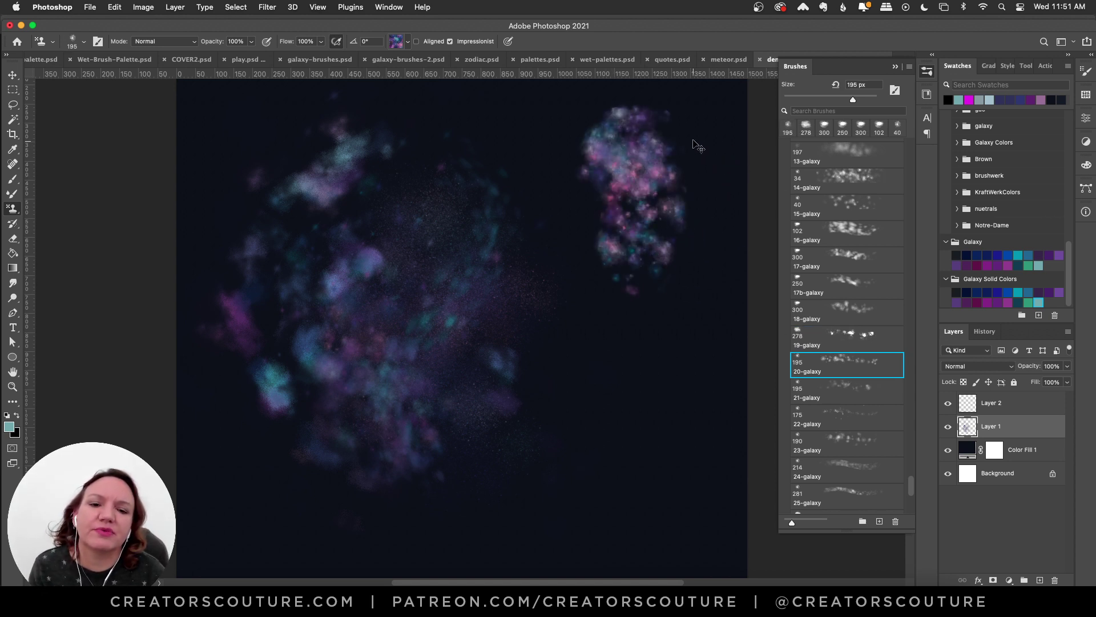
{"action": "key", "text": "super+z"}
{"action": "mouse_move", "coordinate": [674, 145]}
{"action": "left_mouse_down"}
{"action": "mouse_move", "coordinate": [642, 257]}
{"action": "mouse_move", "coordinate": [645, 358]}
{"action": "mouse_move", "coordinate": [608, 428]}
{"action": "left_mouse_up"}
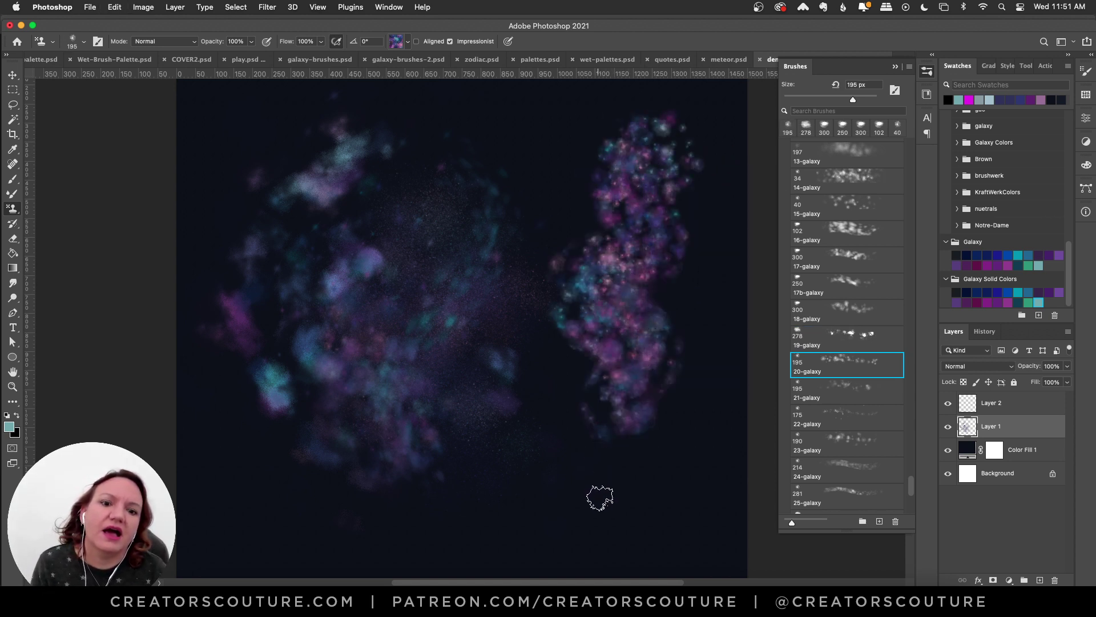
{"action": "key", "text": "super+z"}
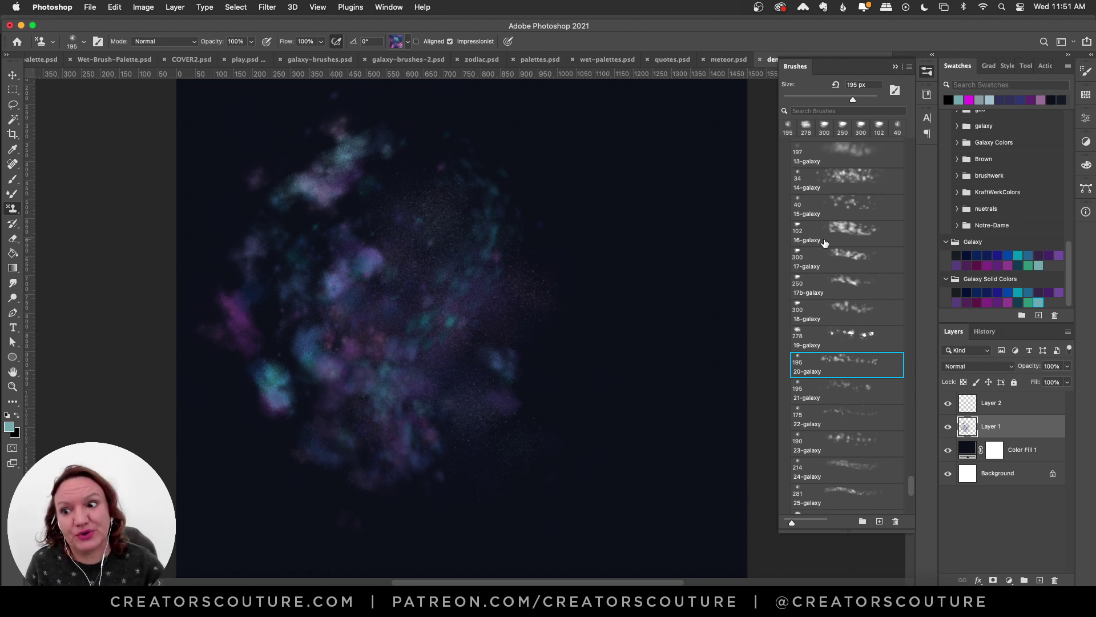
- View the Galaxy group of pattern palettes and the paint clusters in Wet-Brush-Palette.psd
{"action": "left_click", "coordinate": [400, 44]}
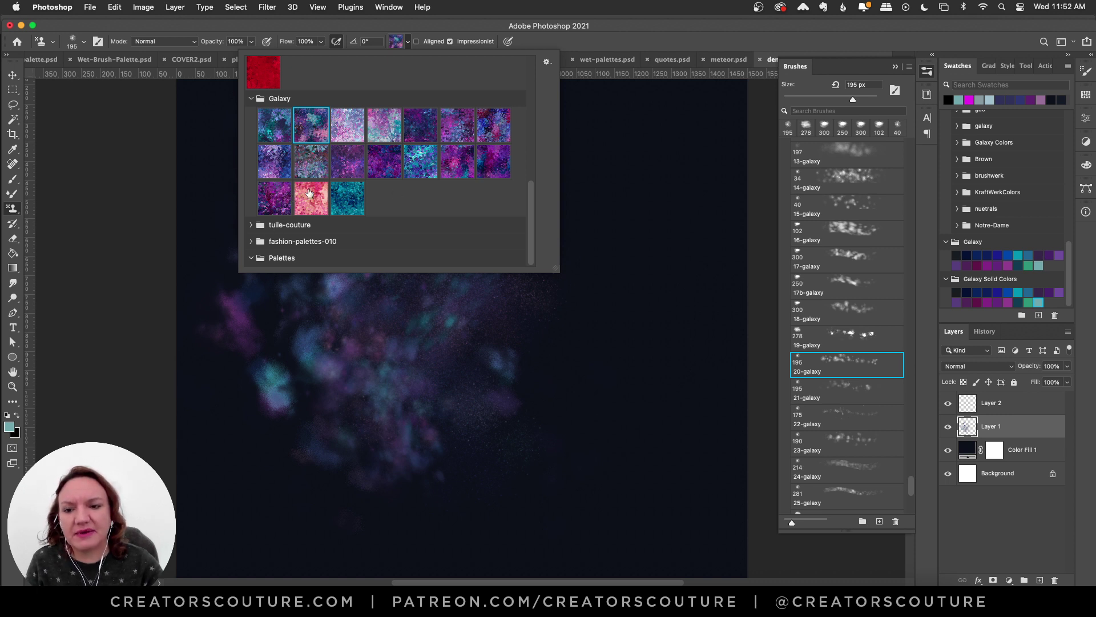
{"action": "left_click", "coordinate": [395, 44]}
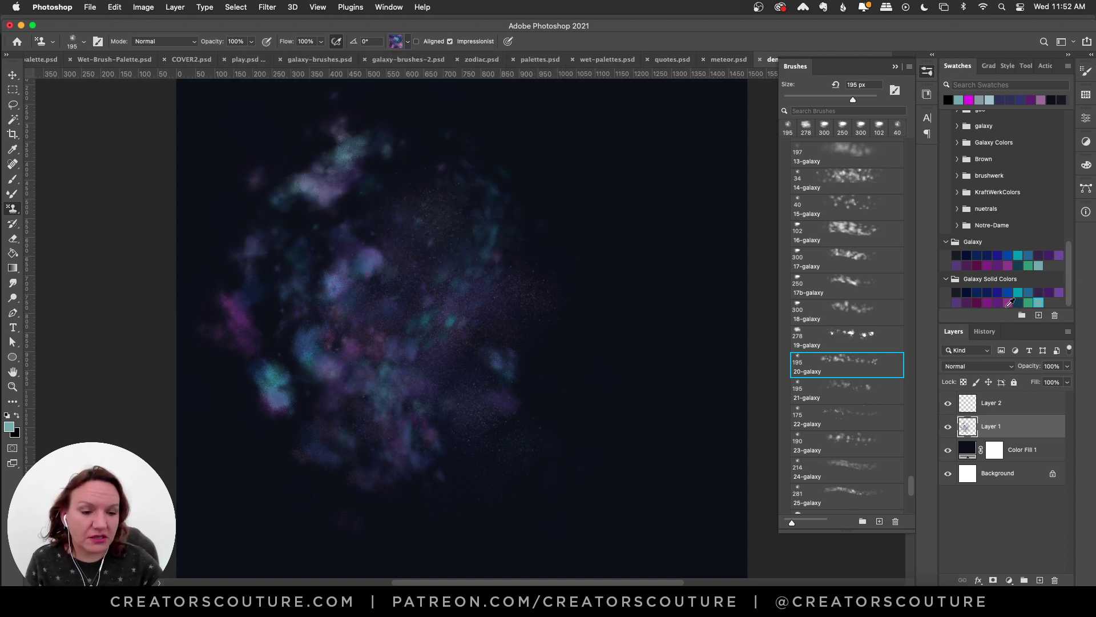
{"action": "left_click", "coordinate": [928, 73]}
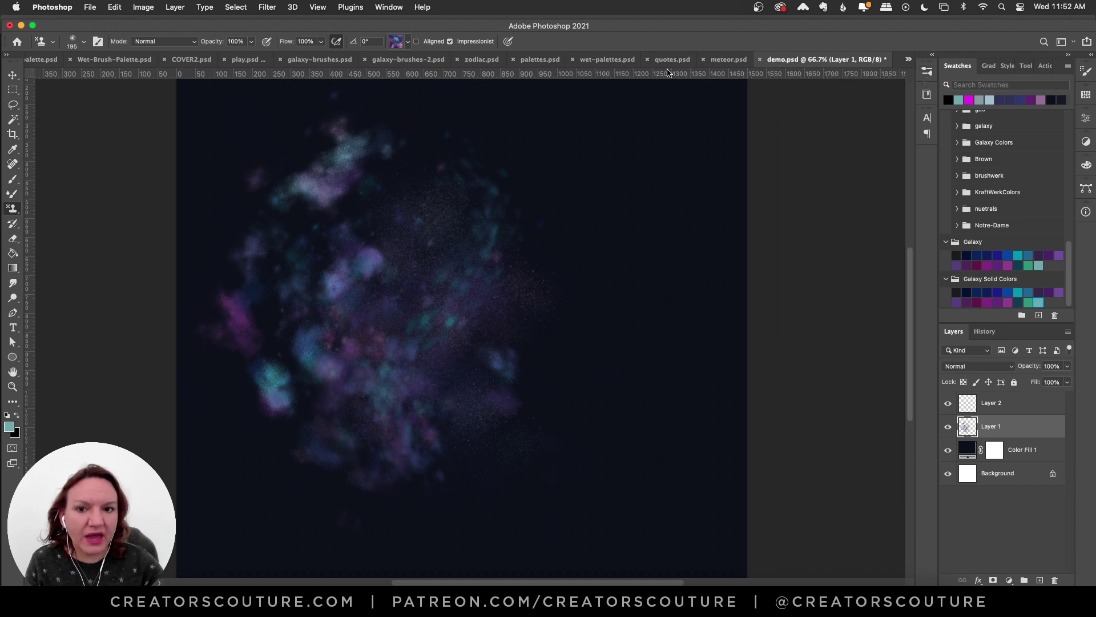
{"action": "left_click", "coordinate": [116, 61]}
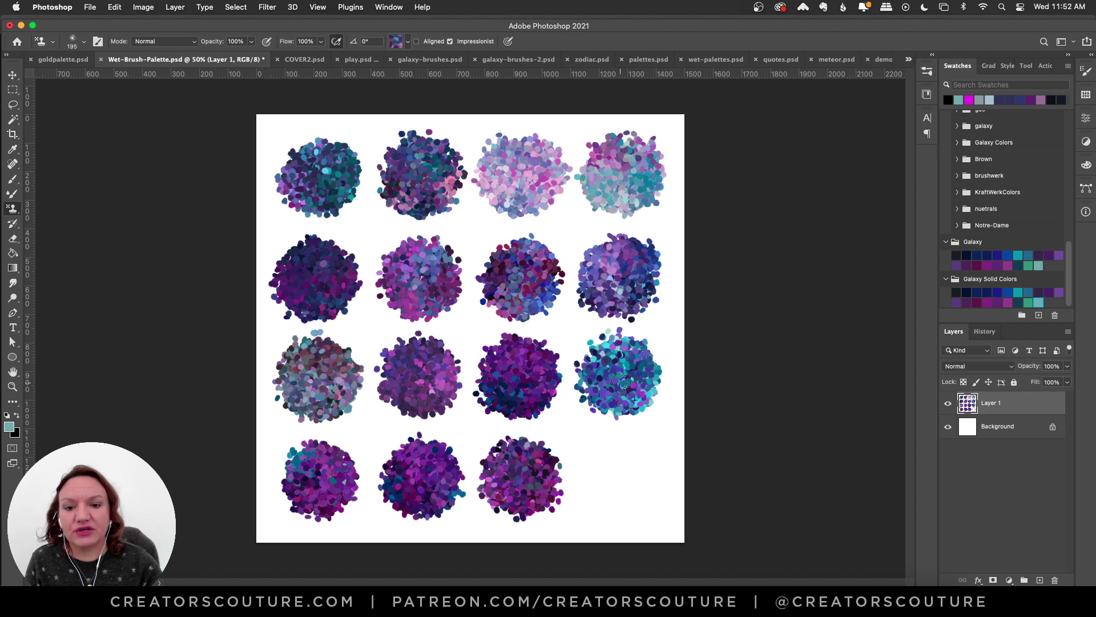
- Browse the Galaxy Wet Mixer Brushes group, trying wet 1-galaxy and wet 3-galaxy, and select wet 4-galaxy at 125 px
{"action": "left_click", "coordinate": [928, 72]}
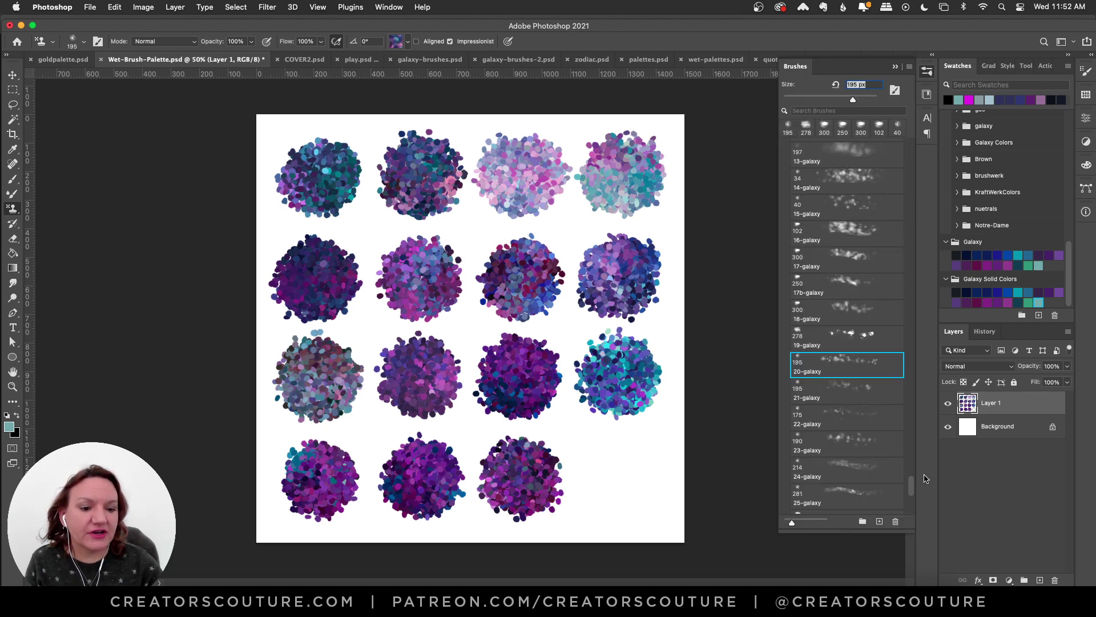
{"action": "left_click_drag", "start_coordinate": [911, 486], "coordinate": [911, 502]}
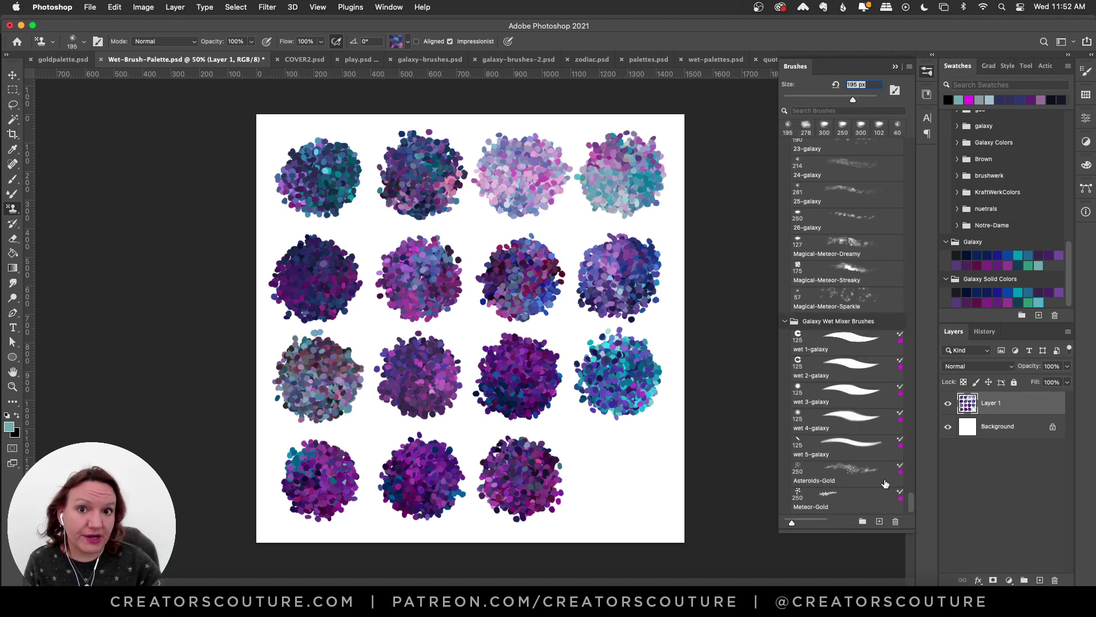
{"action": "left_click", "coordinate": [799, 361]}
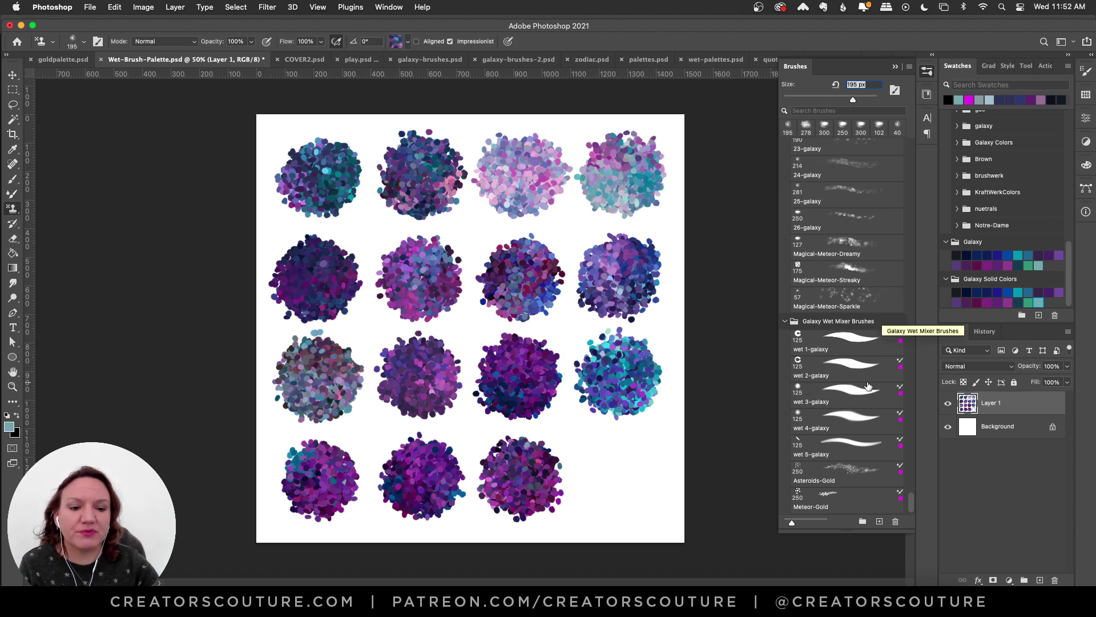
{"action": "left_click", "coordinate": [865, 351]}
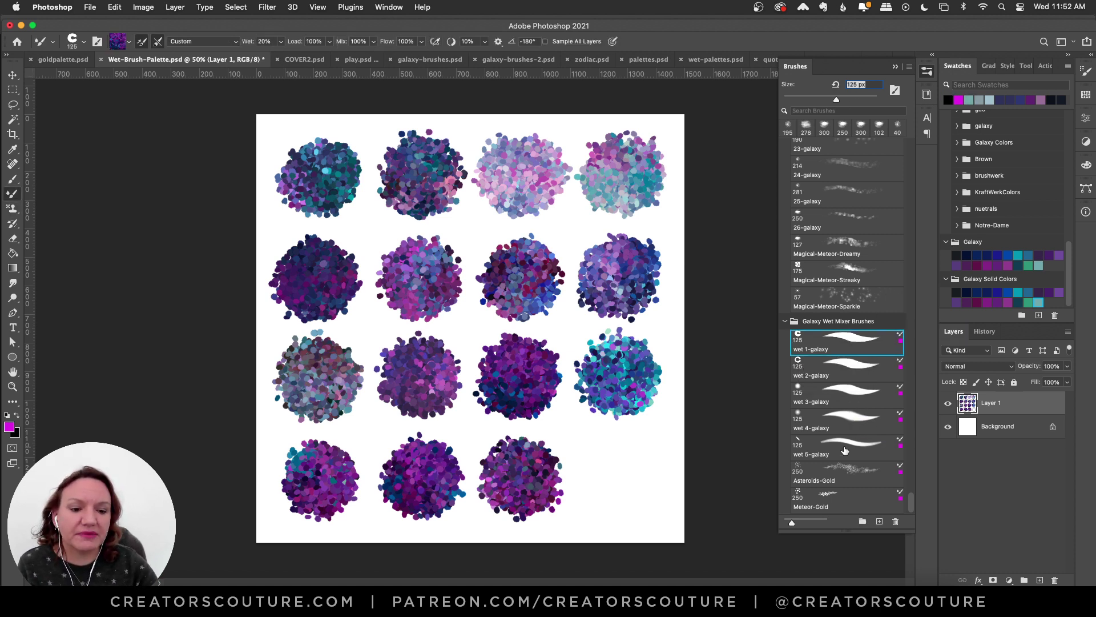
{"action": "left_click", "coordinate": [844, 392]}
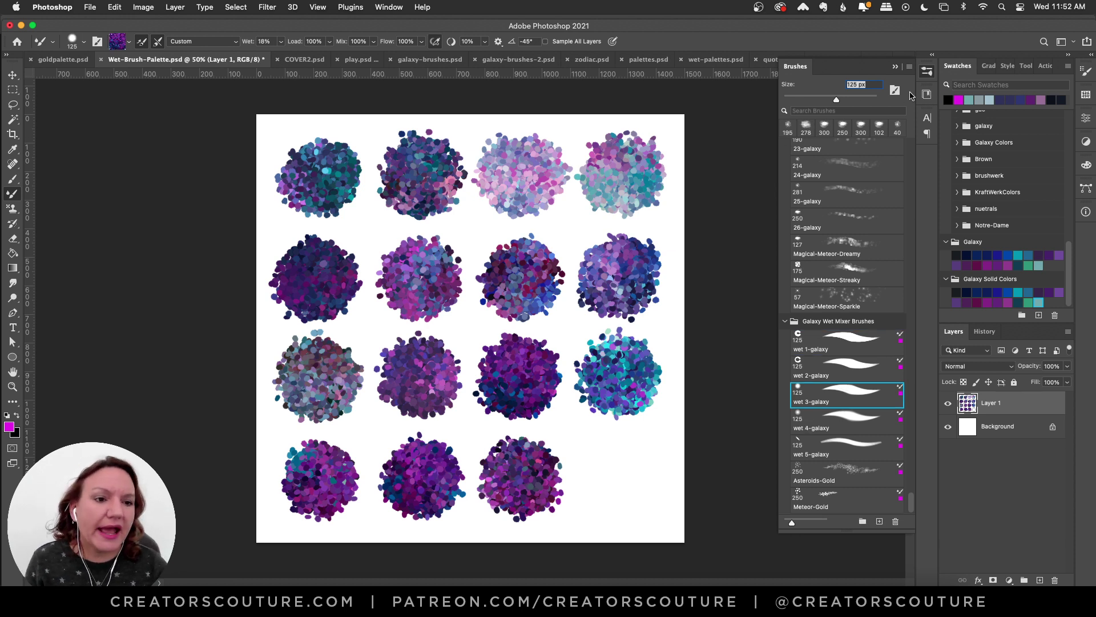
{"action": "left_click", "coordinate": [801, 148]}
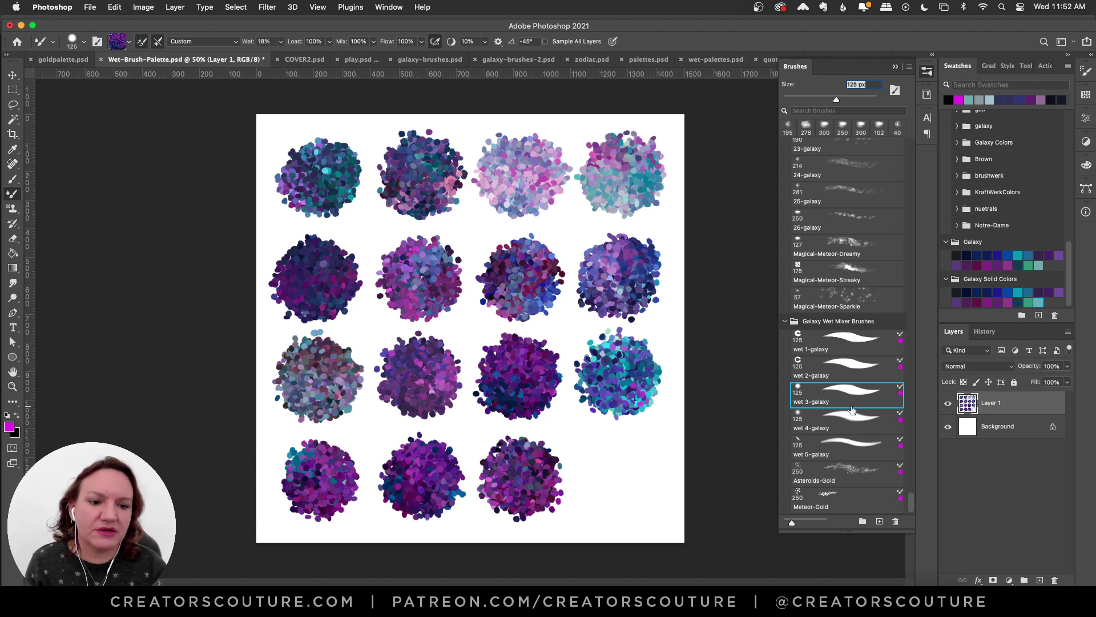
{"action": "left_click", "coordinate": [847, 429]}
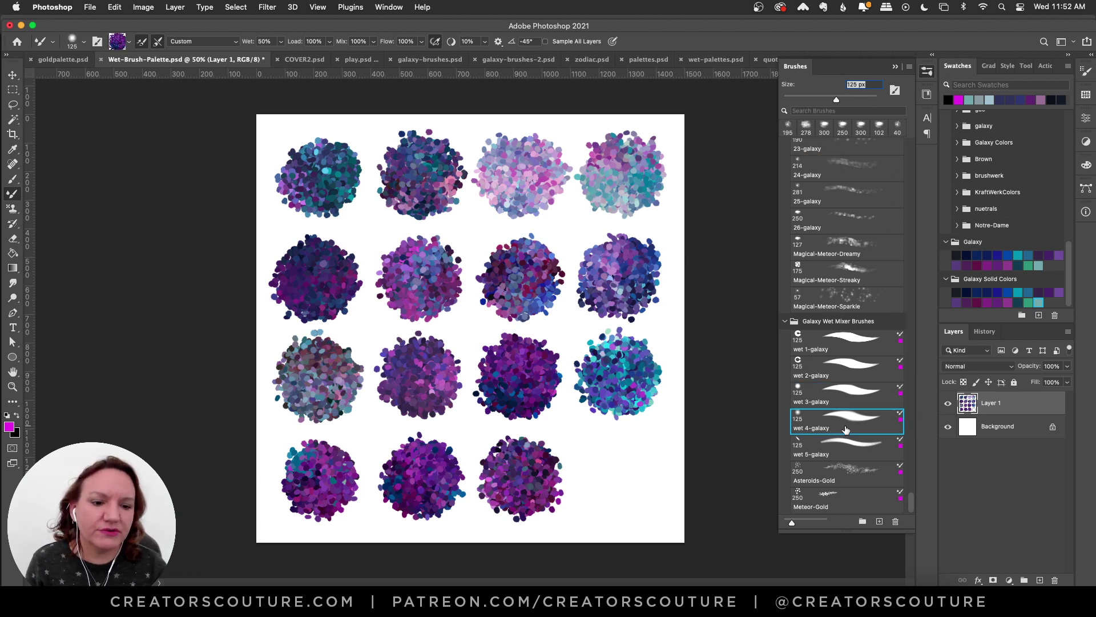
- Return to demo.psd and try two winding wet 4-galaxy strokes right of the nebula on Layer 1, undoing both
{"action": "left_click", "coordinate": [927, 73]}
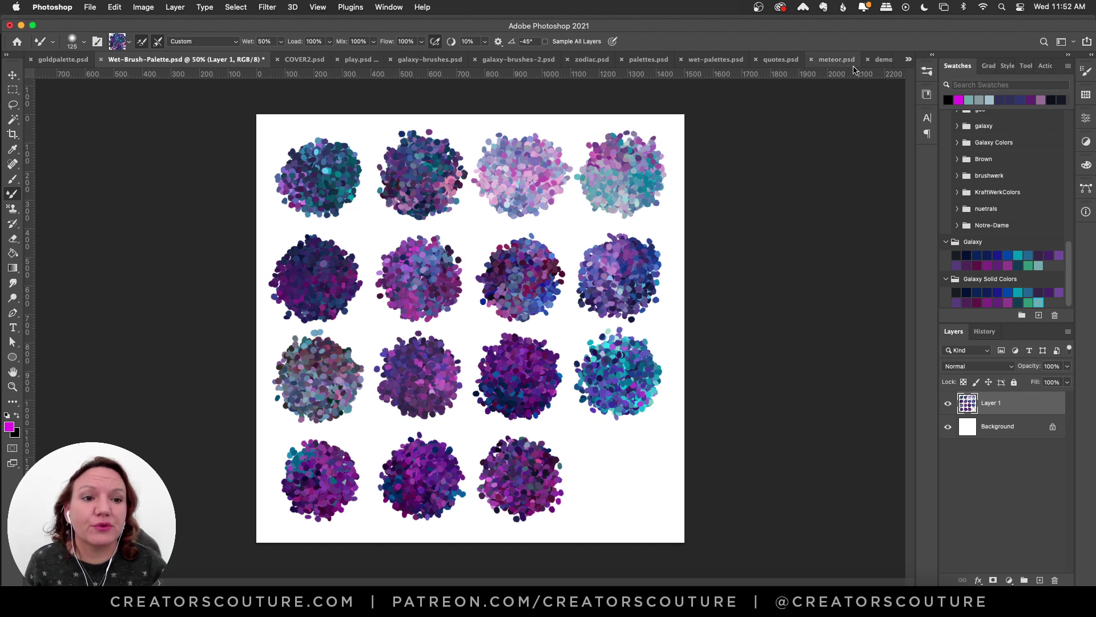
{"action": "left_click", "coordinate": [882, 59]}
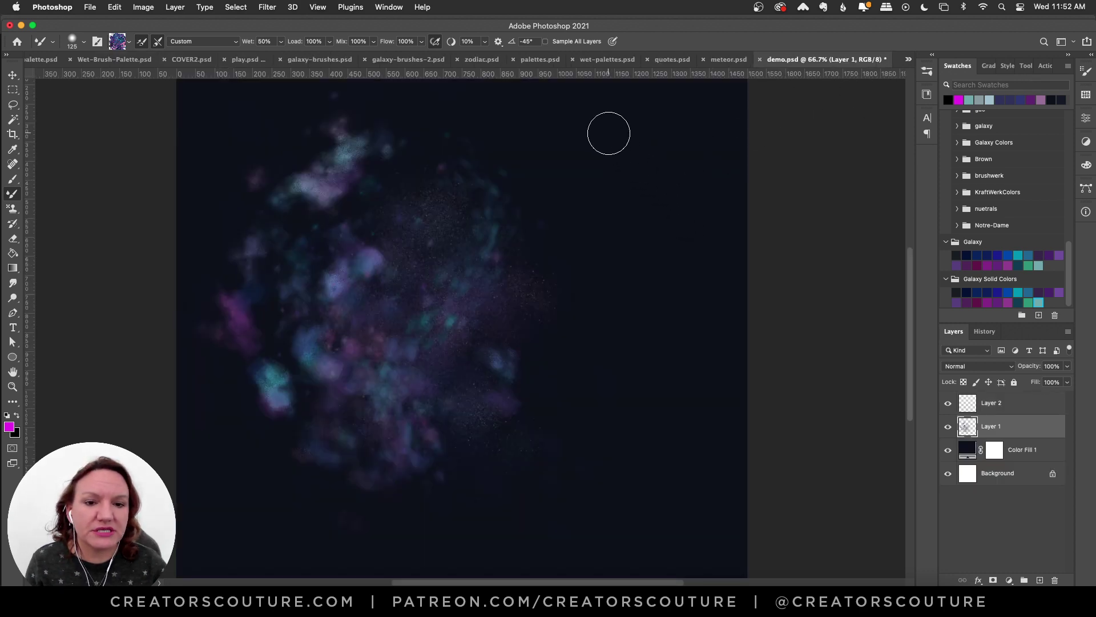
{"action": "mouse_move", "coordinate": [612, 112]}
{"action": "left_mouse_down"}
{"action": "mouse_move", "coordinate": [622, 131]}
{"action": "mouse_move", "coordinate": [599, 189]}
{"action": "mouse_move", "coordinate": [537, 261]}
{"action": "mouse_move", "coordinate": [529, 343]}
{"action": "mouse_move", "coordinate": [592, 411]}
{"action": "mouse_move", "coordinate": [605, 509]}
{"action": "mouse_move", "coordinate": [560, 534]}
{"action": "left_mouse_up"}
{"action": "key", "text": "super+z"}
{"action": "mouse_move", "coordinate": [531, 122]}
{"action": "left_mouse_down"}
{"action": "mouse_move", "coordinate": [589, 267]}
{"action": "mouse_move", "coordinate": [568, 352]}
{"action": "mouse_move", "coordinate": [651, 371]}
{"action": "mouse_move", "coordinate": [631, 458]}
{"action": "mouse_move", "coordinate": [696, 506]}
{"action": "mouse_move", "coordinate": [737, 583]}
{"action": "left_mouse_up"}
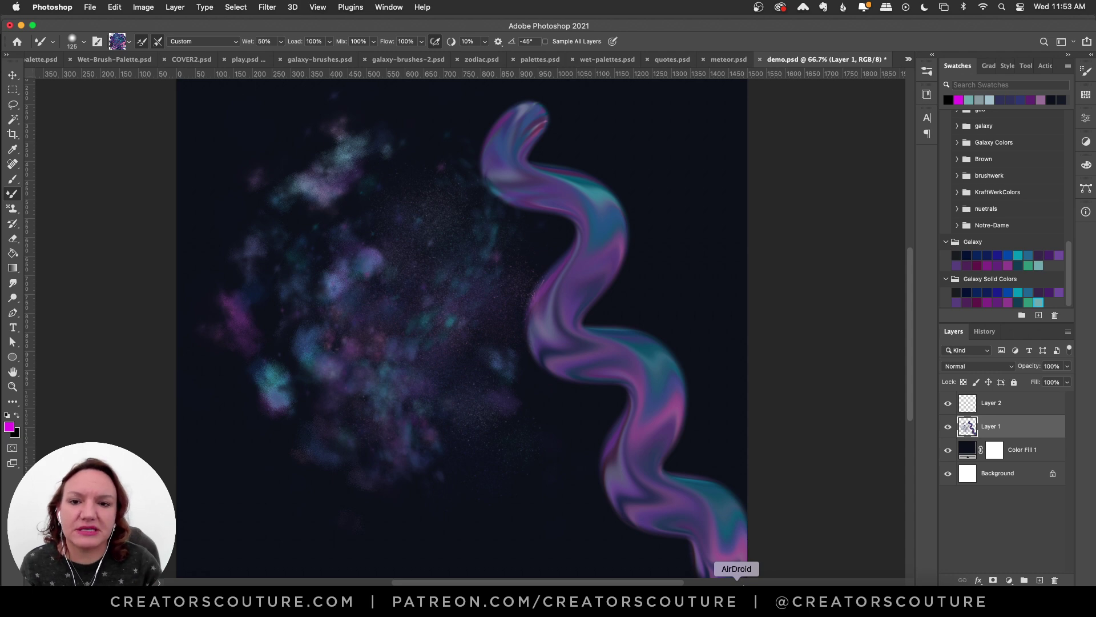
{"action": "key", "text": "super+z"}
- Sample the pink and teal cluster in Wet-Brush-Palette.psd's first row and try a wet stroke with it on demo.psd's Layer 1, undoing it
{"action": "left_click", "coordinate": [107, 60]}
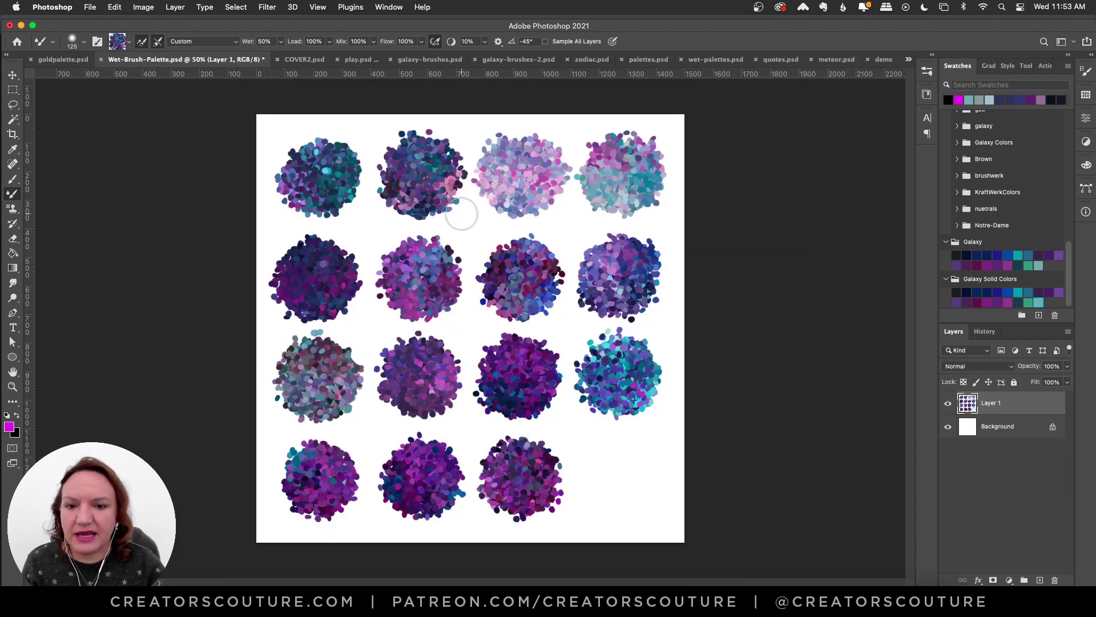
{"action": "left_click", "coordinate": [623, 178], "text": "alt"}
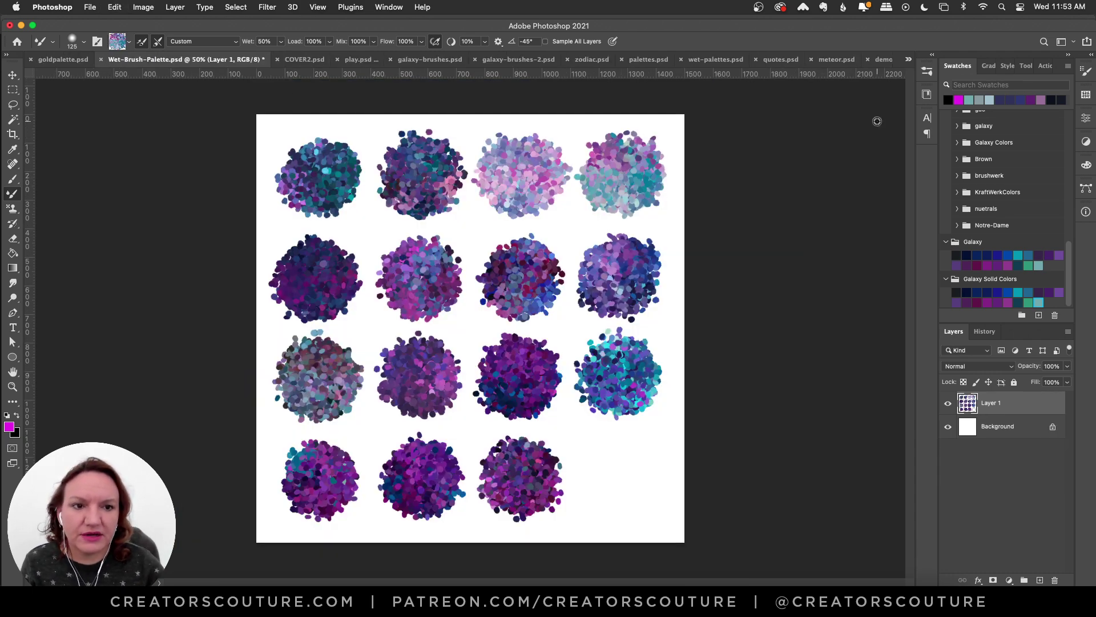
{"action": "left_click", "coordinate": [883, 60]}
{"action": "mouse_move", "coordinate": [492, 117]}
{"action": "left_mouse_down"}
{"action": "mouse_move", "coordinate": [497, 203]}
{"action": "mouse_move", "coordinate": [581, 261]}
{"action": "mouse_move", "coordinate": [509, 328]}
{"action": "mouse_move", "coordinate": [613, 468]}
{"action": "mouse_move", "coordinate": [586, 557]}
{"action": "mouse_move", "coordinate": [605, 574]}
{"action": "left_mouse_up"}
{"action": "key", "text": "super+z"}
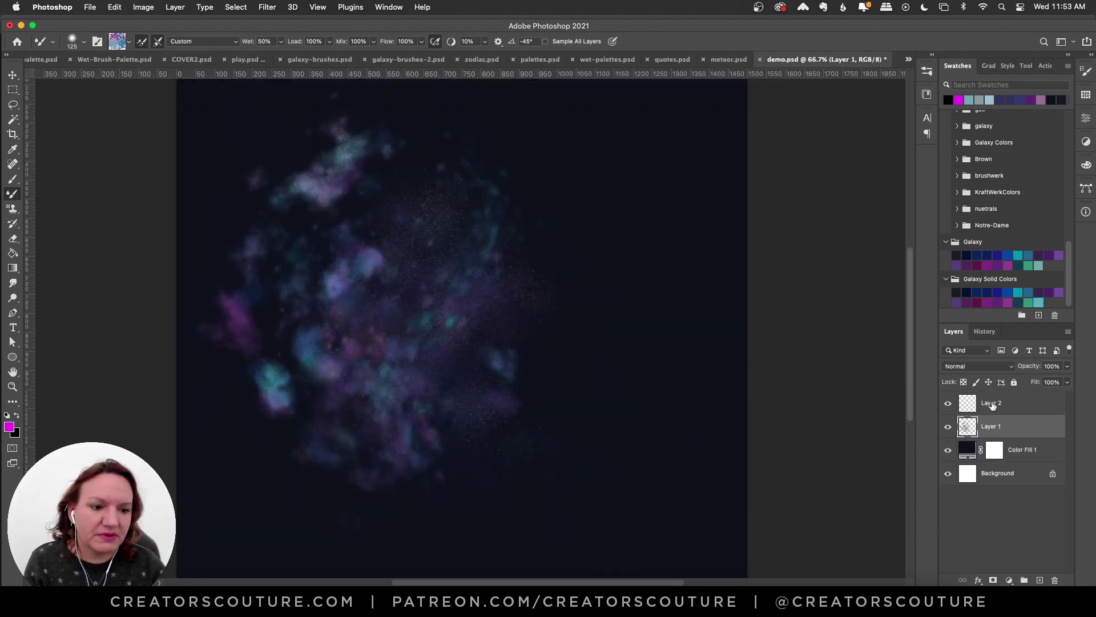
- Select Layer 2 and try two winding pink and teal wet strokes across the right half of the canvas, undoing both
{"action": "left_click", "coordinate": [993, 405]}
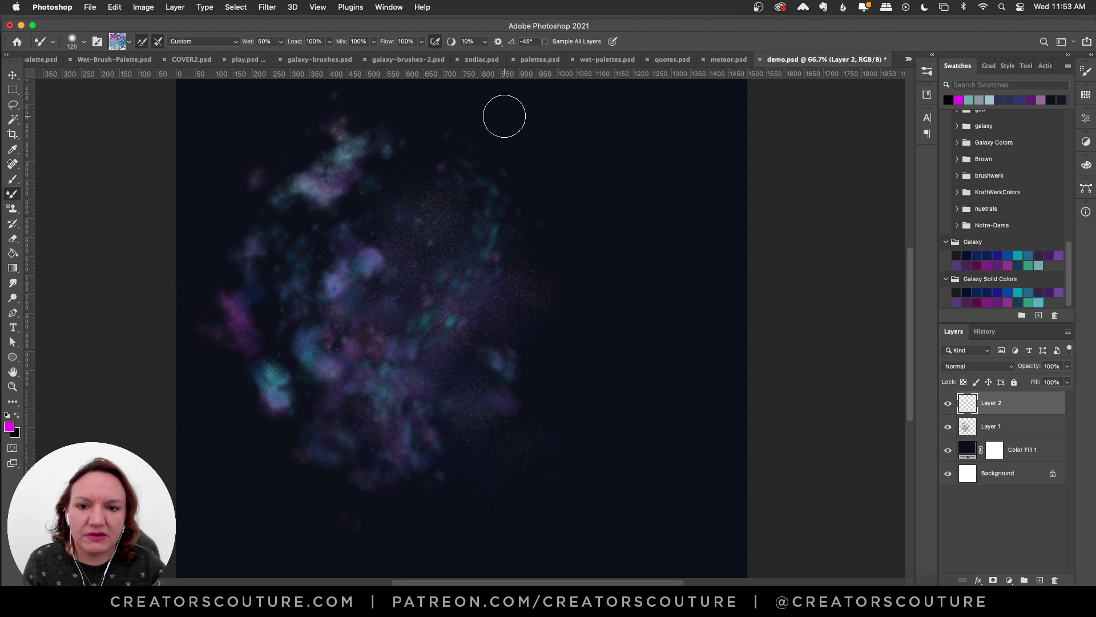
{"action": "mouse_move", "coordinate": [505, 116]}
{"action": "left_mouse_down"}
{"action": "mouse_move", "coordinate": [474, 142]}
{"action": "mouse_move", "coordinate": [492, 221]}
{"action": "mouse_move", "coordinate": [534, 279]}
{"action": "mouse_move", "coordinate": [484, 367]}
{"action": "mouse_move", "coordinate": [598, 439]}
{"action": "mouse_move", "coordinate": [600, 497]}
{"action": "mouse_move", "coordinate": [674, 514]}
{"action": "mouse_move", "coordinate": [812, 514]}
{"action": "mouse_move", "coordinate": [830, 536]}
{"action": "left_mouse_up"}
{"action": "key", "text": "super+z"}
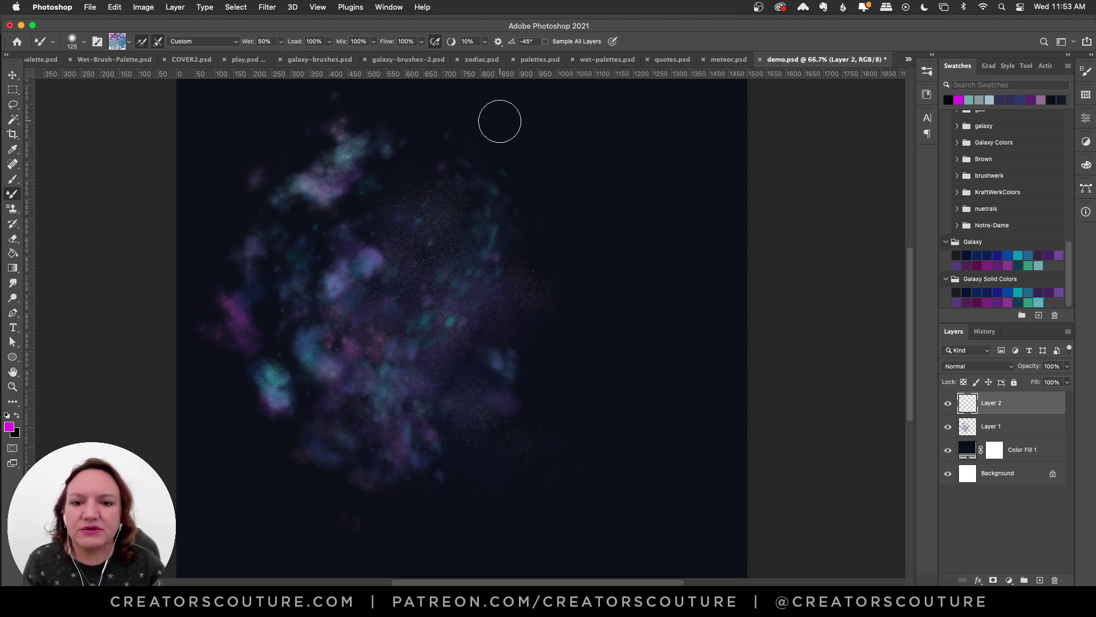
{"action": "mouse_move", "coordinate": [500, 121]}
{"action": "left_mouse_down"}
{"action": "mouse_move", "coordinate": [519, 175]}
{"action": "mouse_move", "coordinate": [576, 239]}
{"action": "mouse_move", "coordinate": [590, 314]}
{"action": "mouse_move", "coordinate": [636, 354]}
{"action": "mouse_move", "coordinate": [680, 441]}
{"action": "mouse_move", "coordinate": [796, 464]}
{"action": "left_mouse_up"}
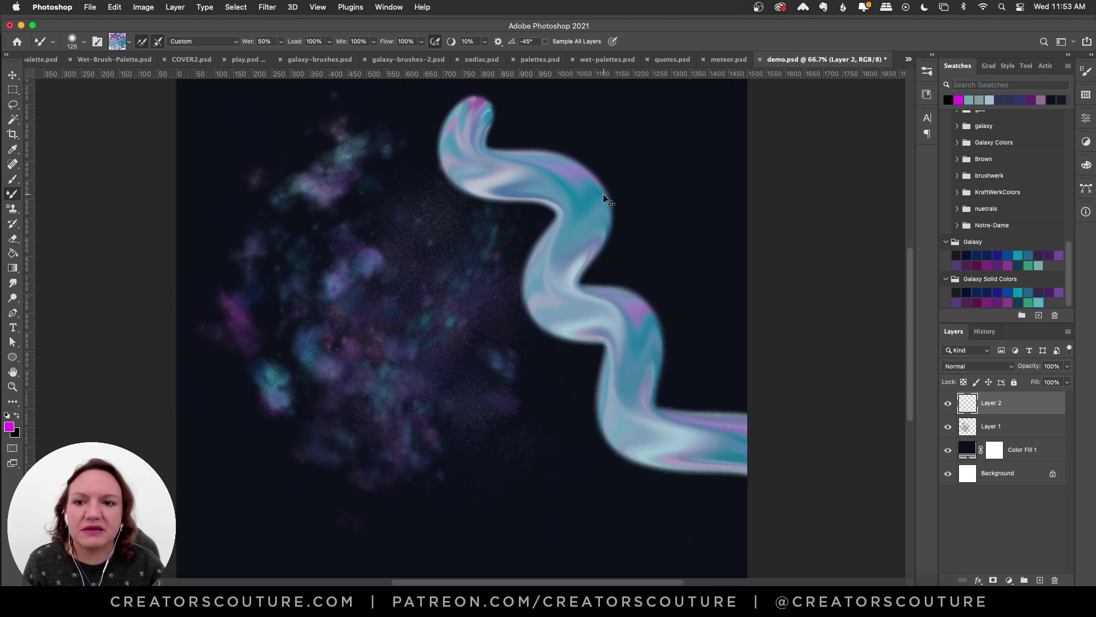
{"action": "key", "text": "super+z"}
- Sample a darker multicolour cluster from Wet-Brush-Palette.psd and try winding and diagonal wet strokes on demo.psd's Layer 2, undoing both
{"action": "left_click", "coordinate": [126, 59]}
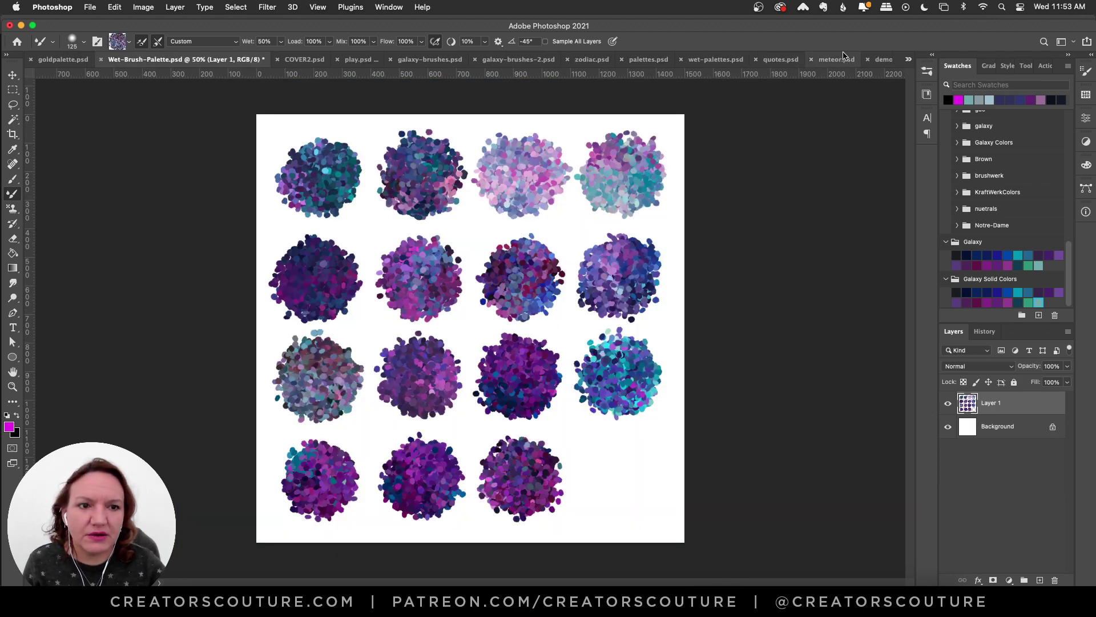
{"action": "left_click", "coordinate": [883, 59]}
{"action": "mouse_move", "coordinate": [502, 102]}
{"action": "left_mouse_down"}
{"action": "mouse_move", "coordinate": [573, 191]}
{"action": "mouse_move", "coordinate": [582, 364]}
{"action": "mouse_move", "coordinate": [704, 442]}
{"action": "mouse_move", "coordinate": [742, 566]}
{"action": "left_mouse_up"}
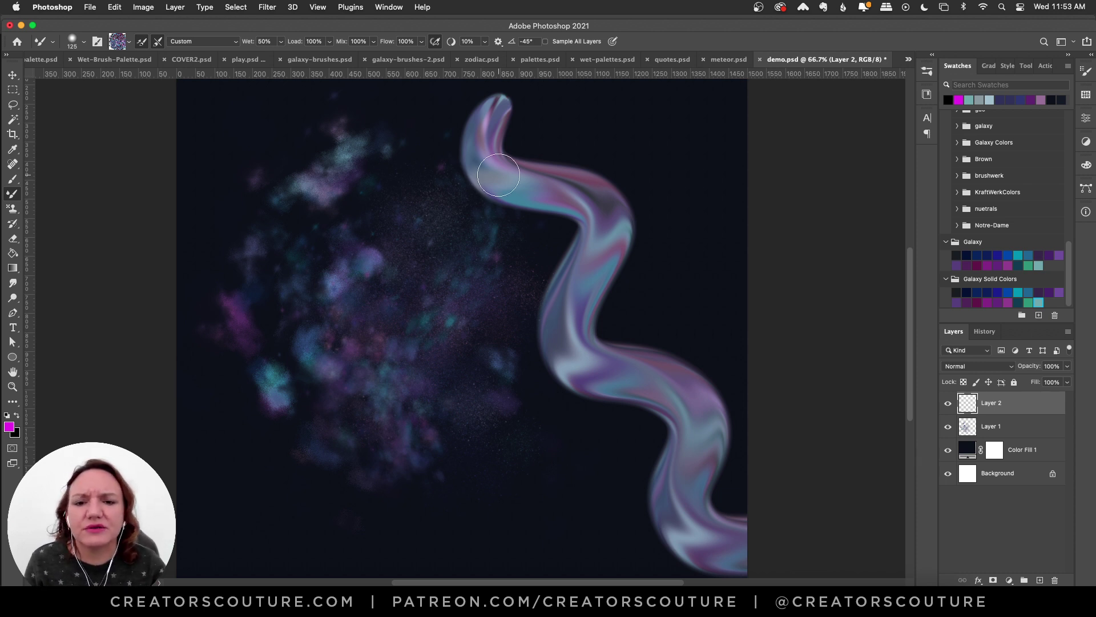
{"action": "key", "text": "ctrl+z"}
{"action": "mouse_move", "coordinate": [748, 123]}
{"action": "left_mouse_down"}
{"action": "mouse_move", "coordinate": [678, 177]}
{"action": "mouse_move", "coordinate": [551, 311]}
{"action": "mouse_move", "coordinate": [465, 443]}
{"action": "mouse_move", "coordinate": [293, 516]}
{"action": "mouse_move", "coordinate": [177, 514]}
{"action": "left_mouse_up"}
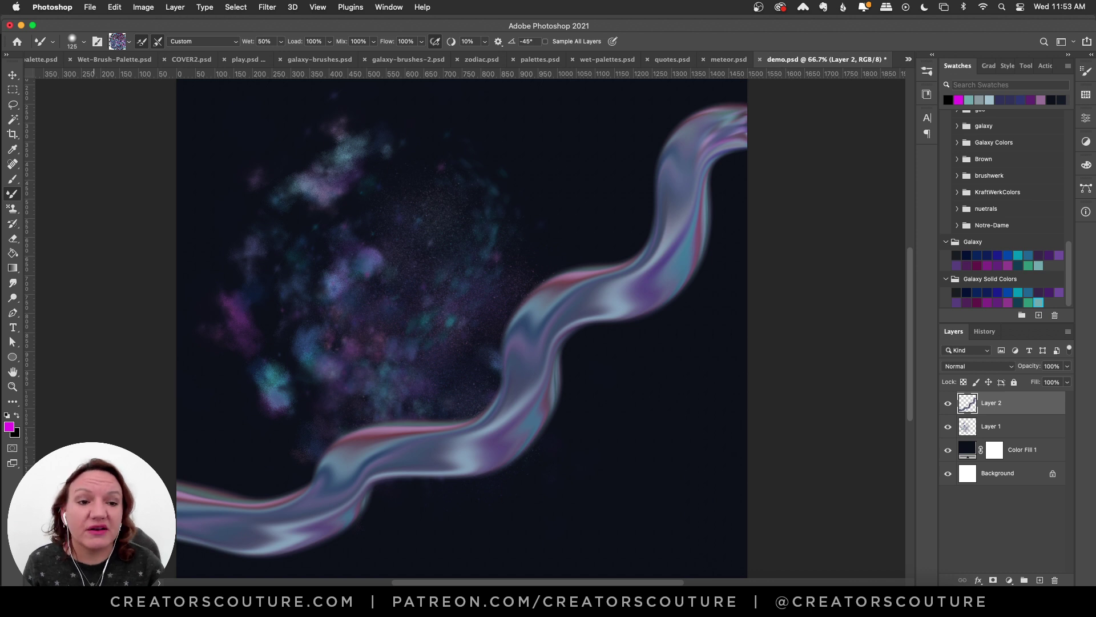
{"action": "key", "text": "ctrl+z"}
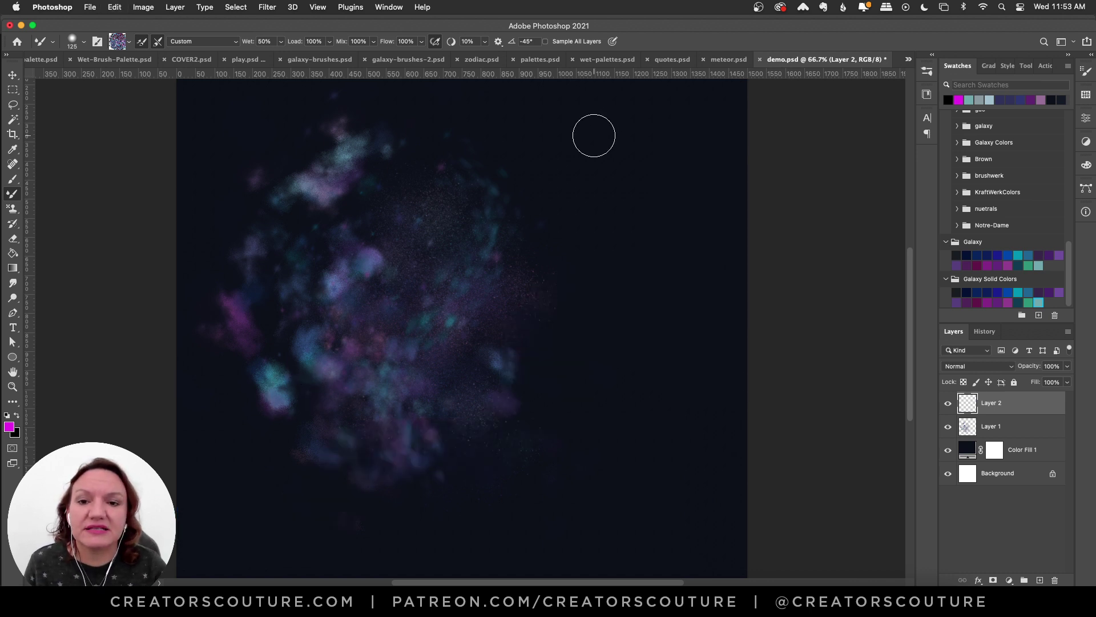
- Pick the Asteroids-Gold wet mixer brush and try one downward and three rising diagonal strokes on Layer 2, undoing each
{"action": "left_click", "coordinate": [927, 71]}
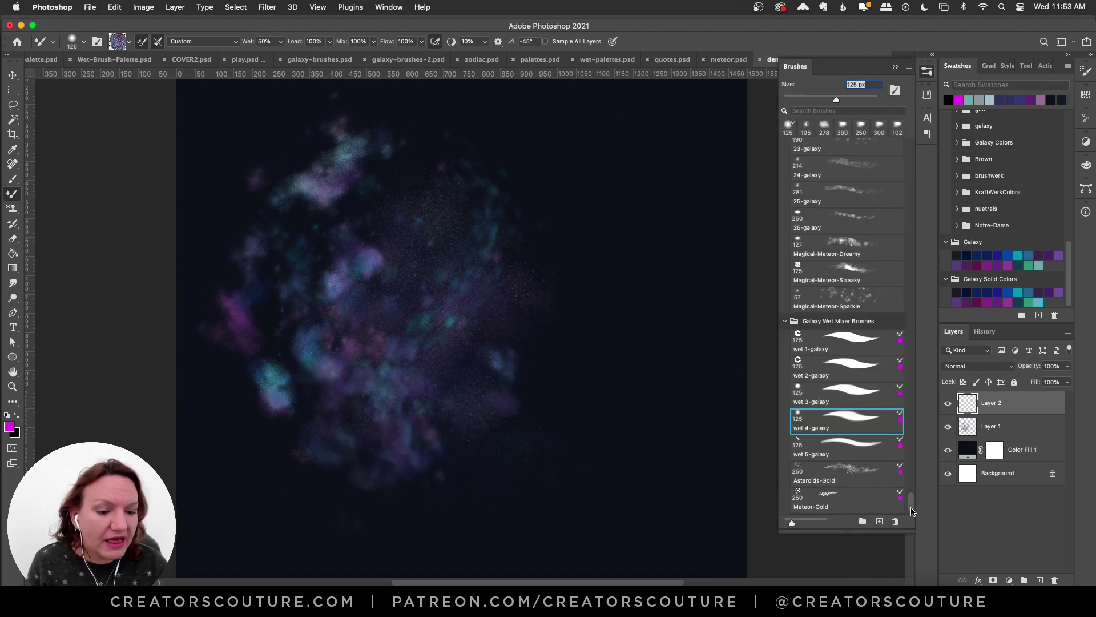
{"action": "left_click", "coordinate": [851, 479]}
{"action": "left_click_drag", "start_coordinate": [474, 143], "coordinate": [410, 455]}
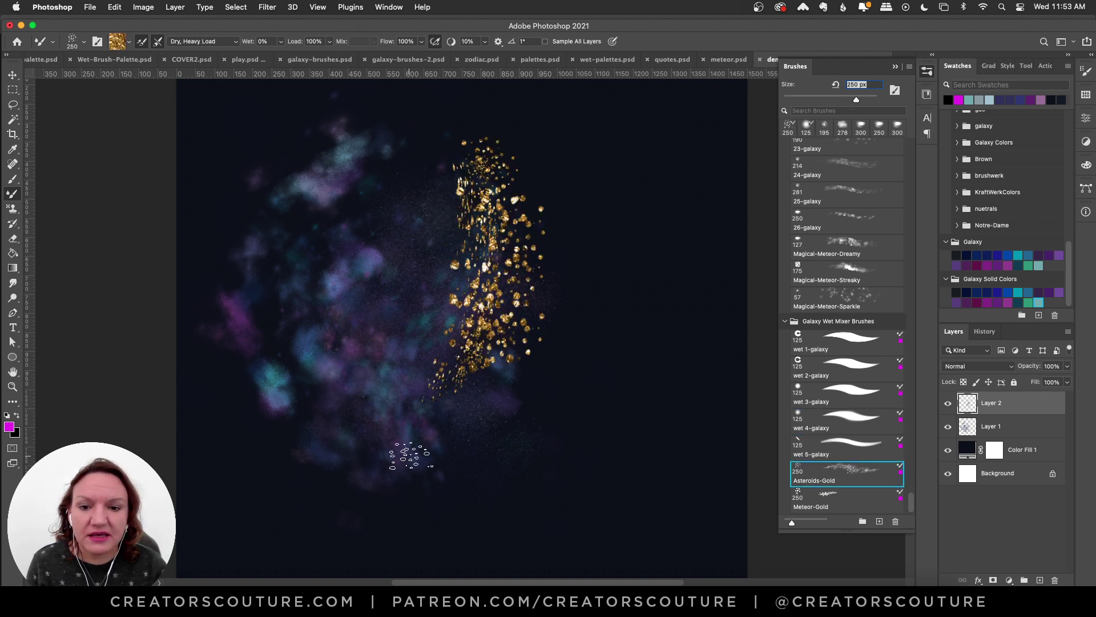
{"action": "key", "text": "ctrl+z"}
{"action": "left_click_drag", "start_coordinate": [474, 248], "coordinate": [551, 191]}
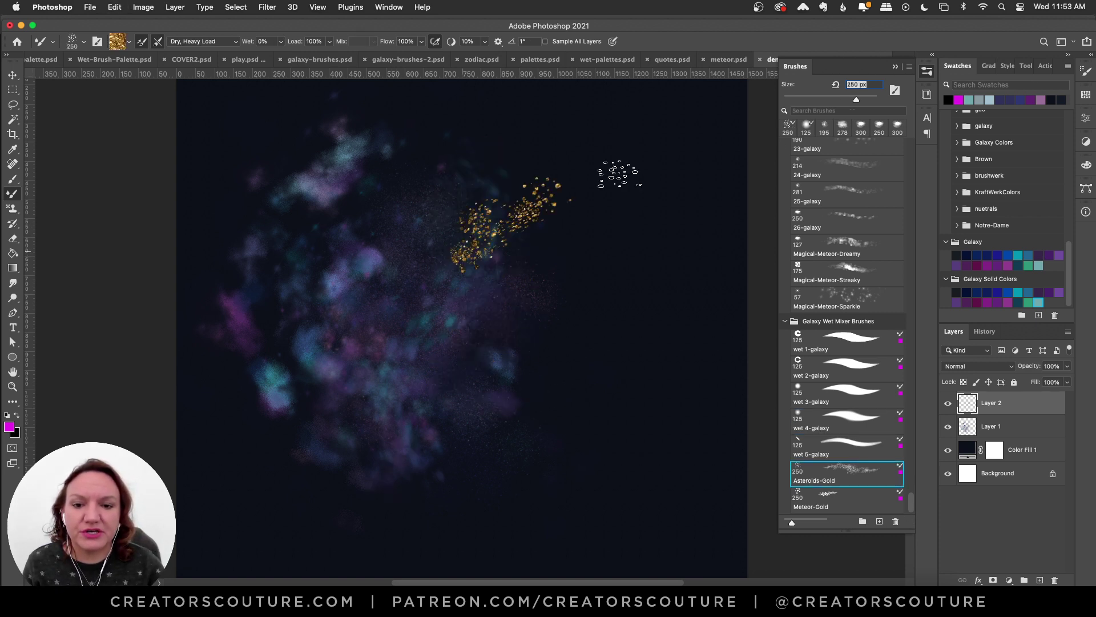
{"action": "key", "text": "ctrl+z"}
{"action": "left_click_drag", "start_coordinate": [440, 223], "coordinate": [596, 162]}
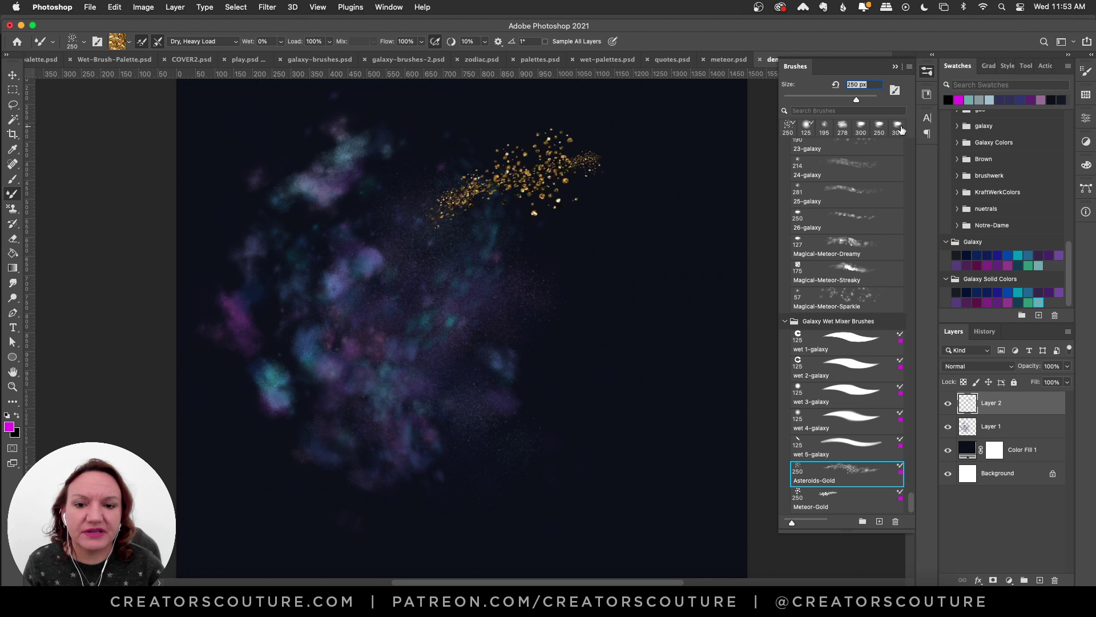
{"action": "key", "text": "ctrl+z"}
{"action": "left_click_drag", "start_coordinate": [467, 288], "coordinate": [668, 189]}
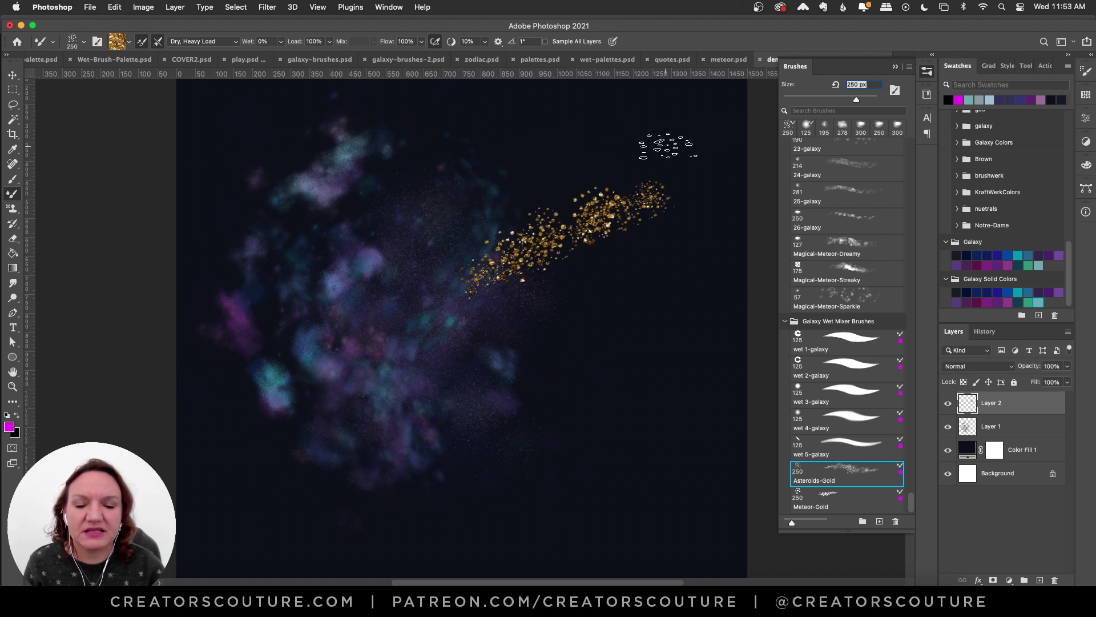
{"action": "key", "text": "ctrl+z"}
- Try six downward Asteroids-Gold strokes across the nebula's upper right side on Layer 2, undoing each
{"action": "left_click_drag", "start_coordinate": [577, 134], "coordinate": [494, 303]}
{"action": "key", "text": "ctrl+z"}
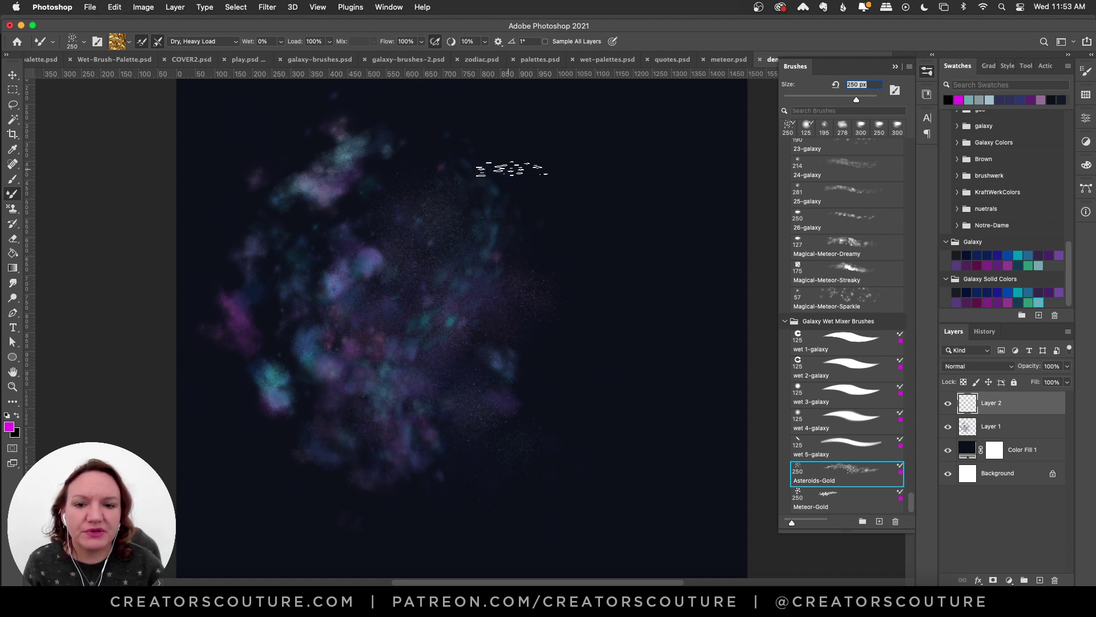
{"action": "left_click_drag", "start_coordinate": [511, 169], "coordinate": [442, 354]}
{"action": "key", "text": "ctrl+z"}
{"action": "left_click_drag", "start_coordinate": [483, 142], "coordinate": [440, 369]}
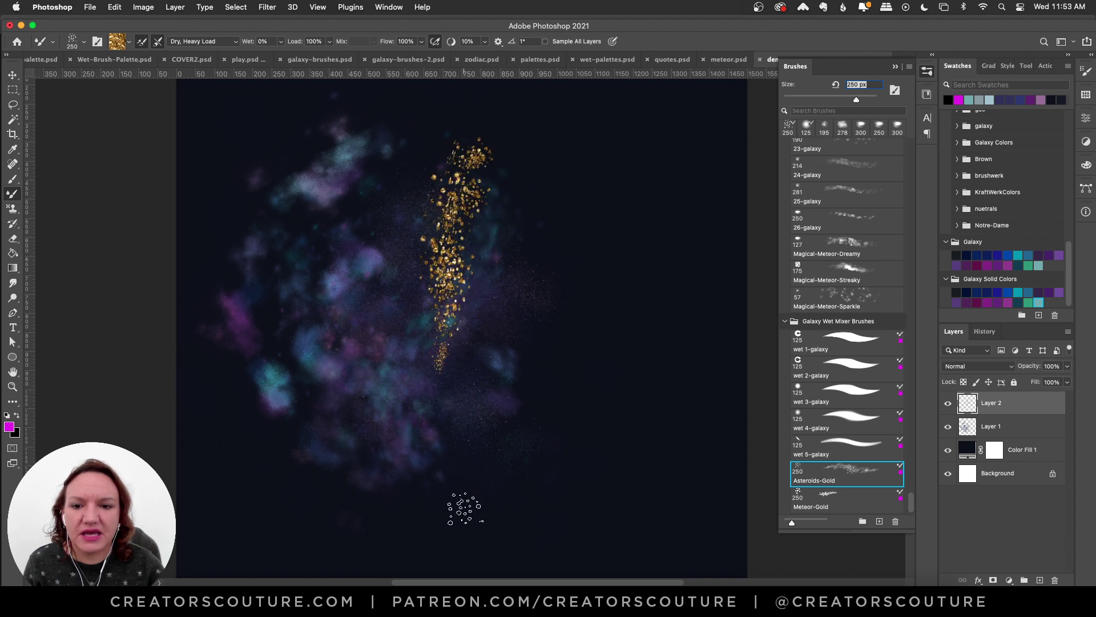
{"action": "key", "text": "ctrl+z"}
{"action": "left_click_drag", "start_coordinate": [511, 153], "coordinate": [451, 383]}
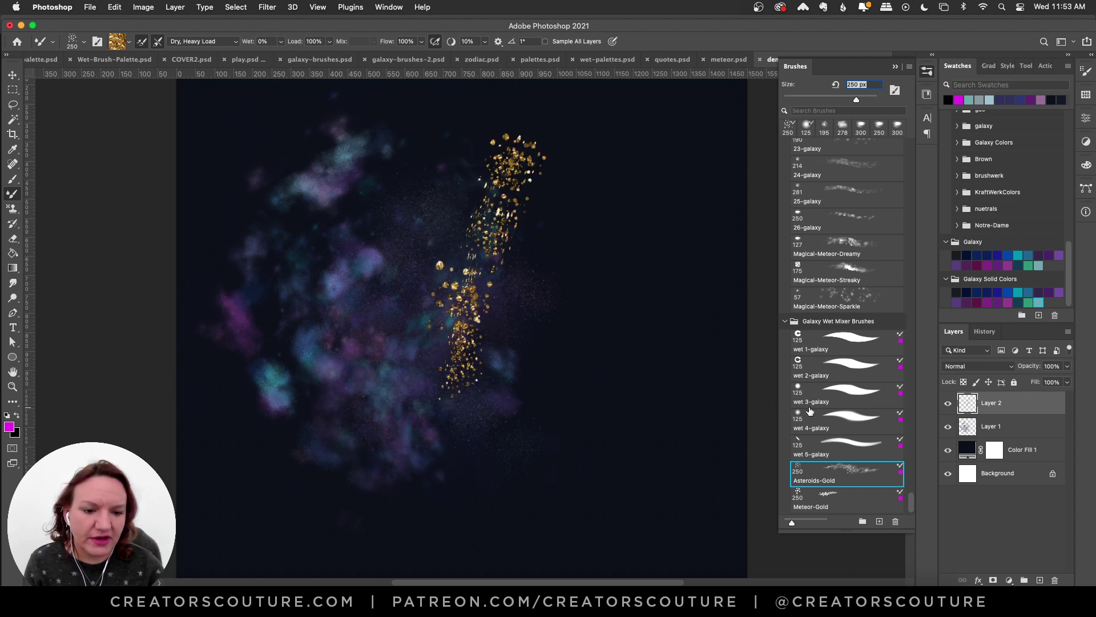
{"action": "key", "text": "ctrl+z"}
{"action": "left_click_drag", "start_coordinate": [557, 163], "coordinate": [431, 357]}
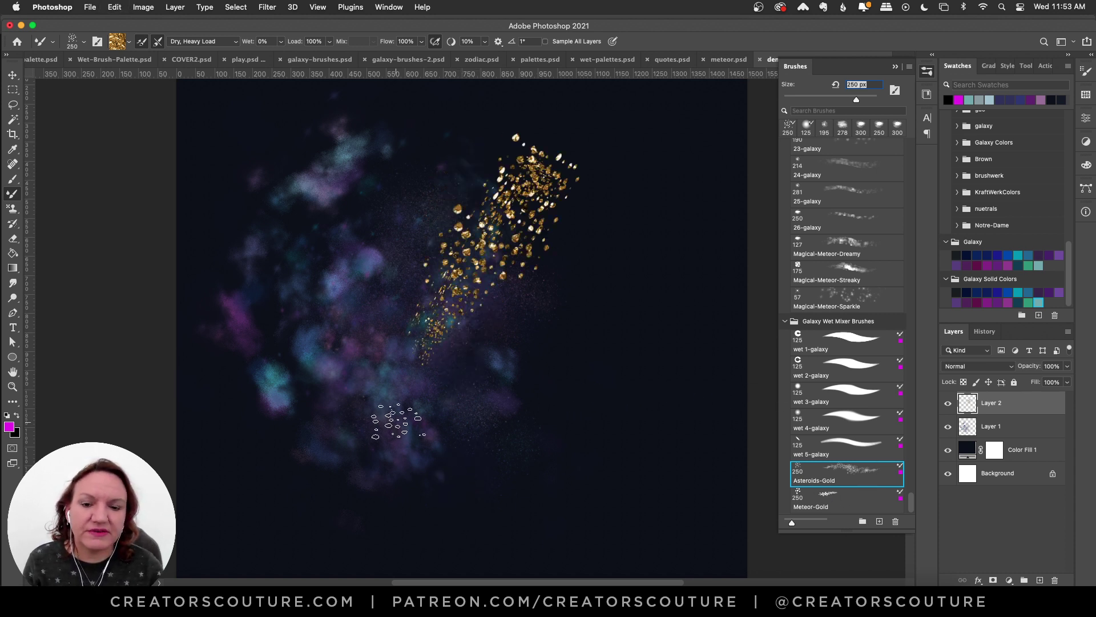
{"action": "key", "text": "ctrl+z"}
{"action": "left_click_drag", "start_coordinate": [451, 152], "coordinate": [431, 371]}
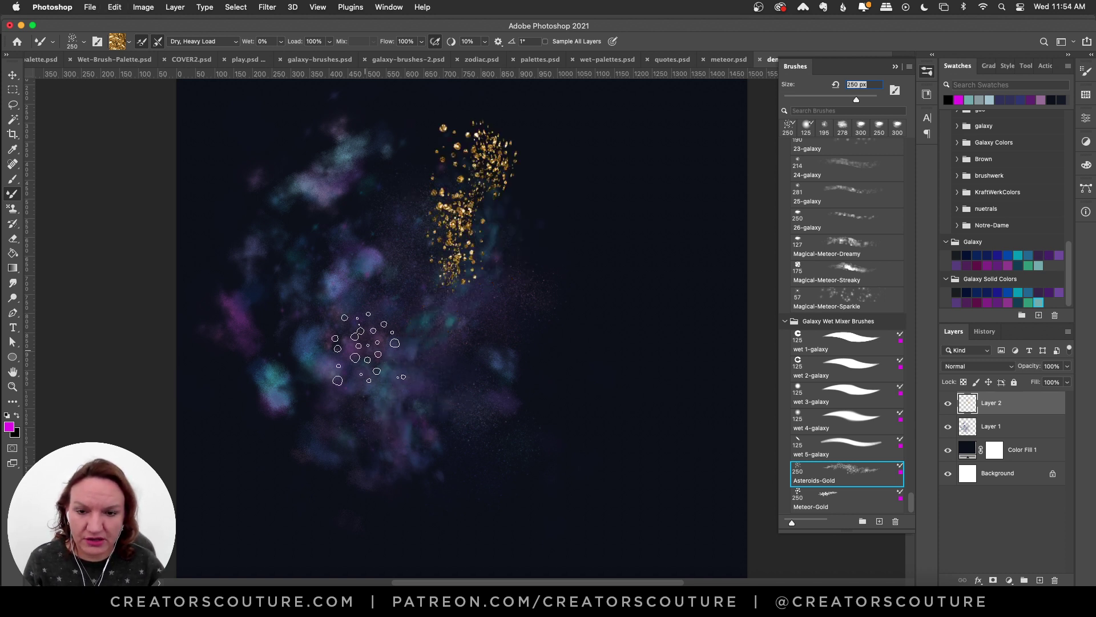
{"action": "key", "text": "ctrl+z"}
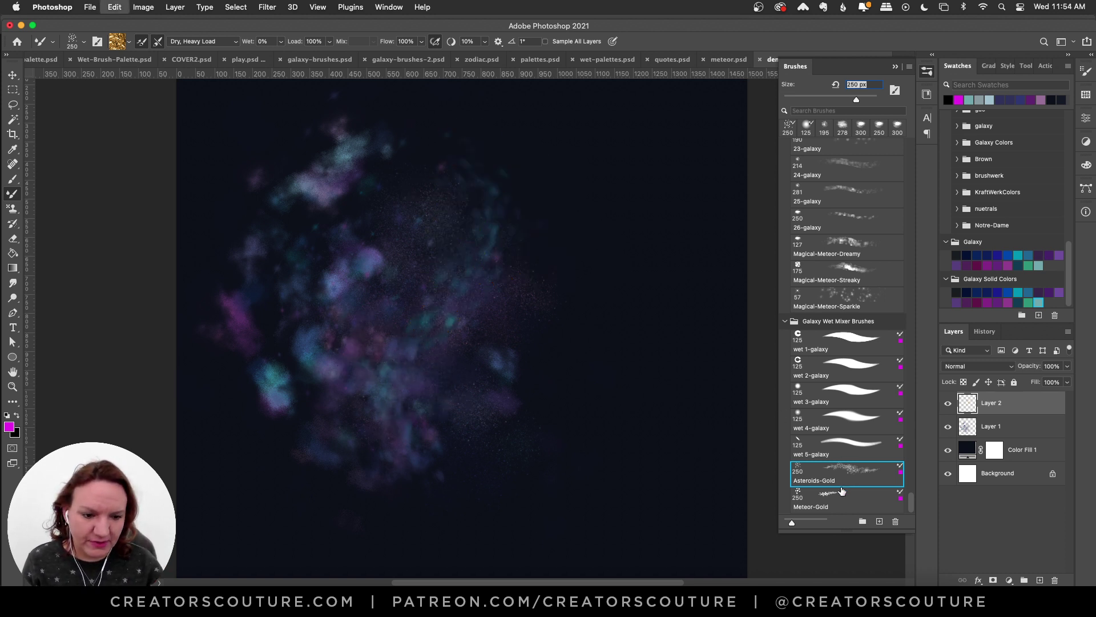
- Pick the Meteor-Gold brush and try two diagonal strokes right of the nebula's centre on Layer 2, undoing both
{"action": "left_click", "coordinate": [829, 496]}
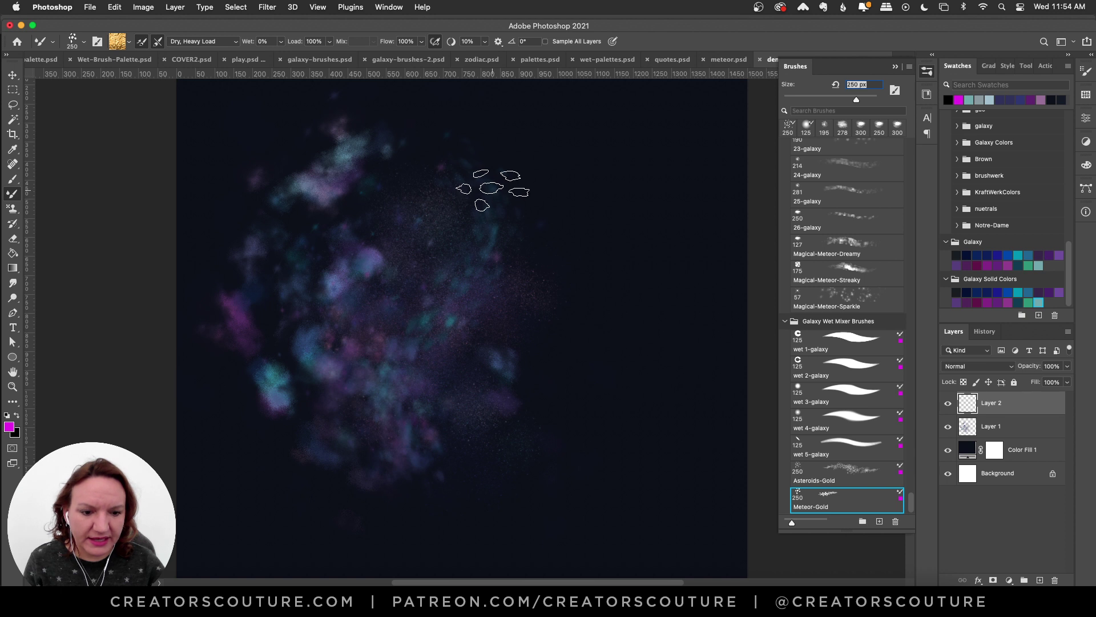
{"action": "mouse_move", "coordinate": [491, 183]}
{"action": "left_mouse_down"}
{"action": "mouse_move", "coordinate": [479, 332]}
{"action": "mouse_move", "coordinate": [565, 249]}
{"action": "left_mouse_up"}
{"action": "key", "text": "ctrl+z"}
{"action": "key", "text": "ctrl+z"}
{"action": "left_click_drag", "start_coordinate": [428, 286], "coordinate": [571, 240]}
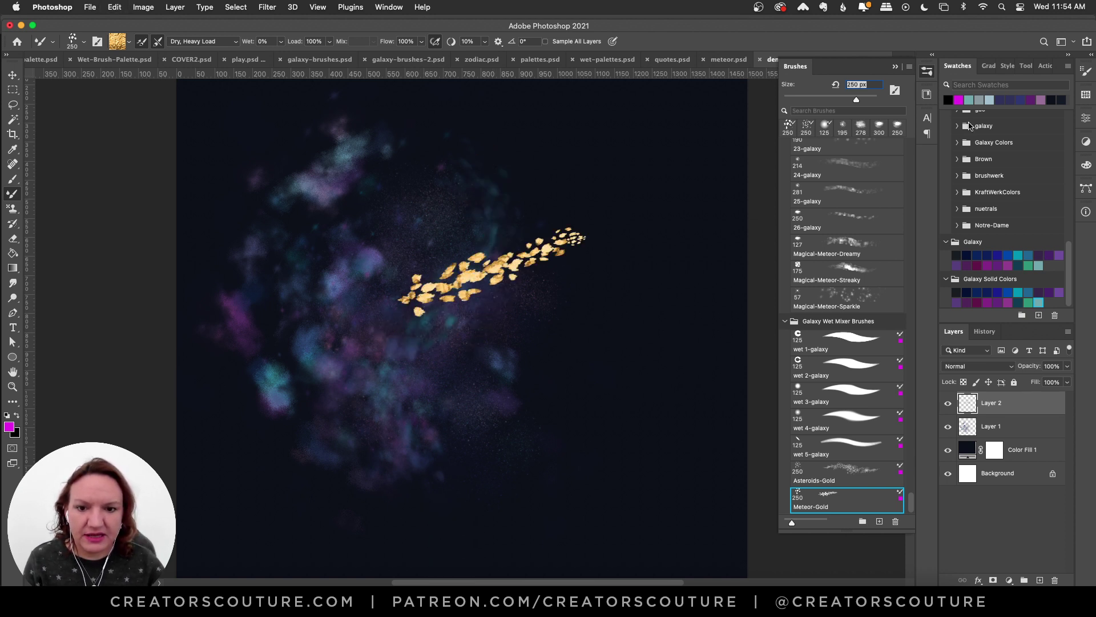
{"action": "key", "text": "ctrl+z"}
- Try a rising Meteor-Gold trail with Asteroids-Gold debris along it on Layer 2, and clear the layer's contents
{"action": "left_click_drag", "start_coordinate": [468, 257], "coordinate": [663, 200]}
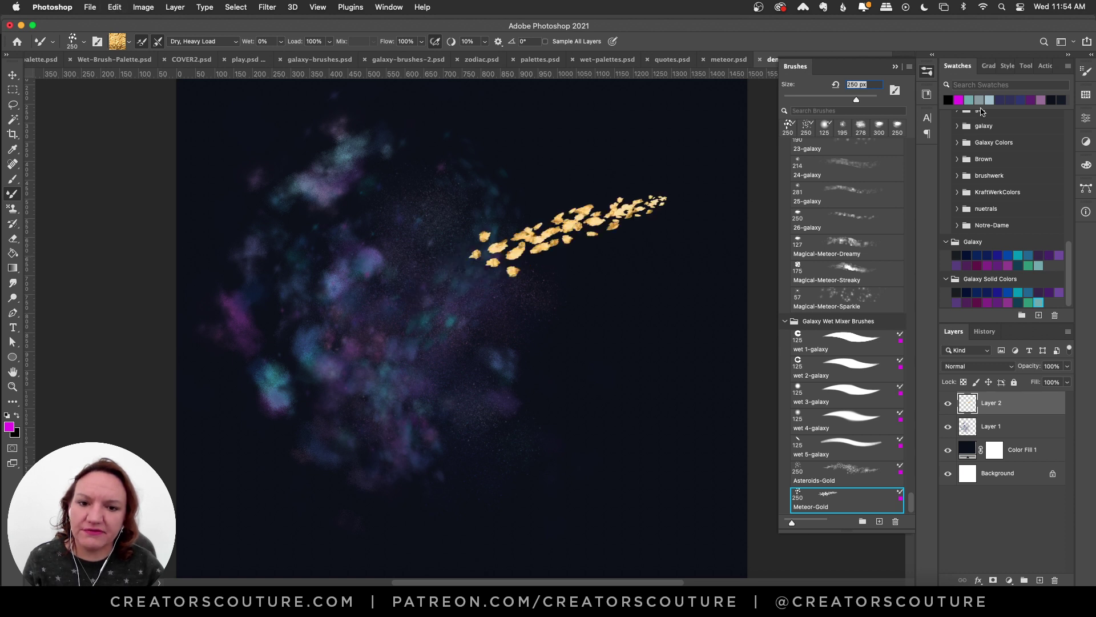
{"action": "left_click", "coordinate": [839, 473]}
{"action": "left_click_drag", "start_coordinate": [494, 234], "coordinate": [662, 197]}
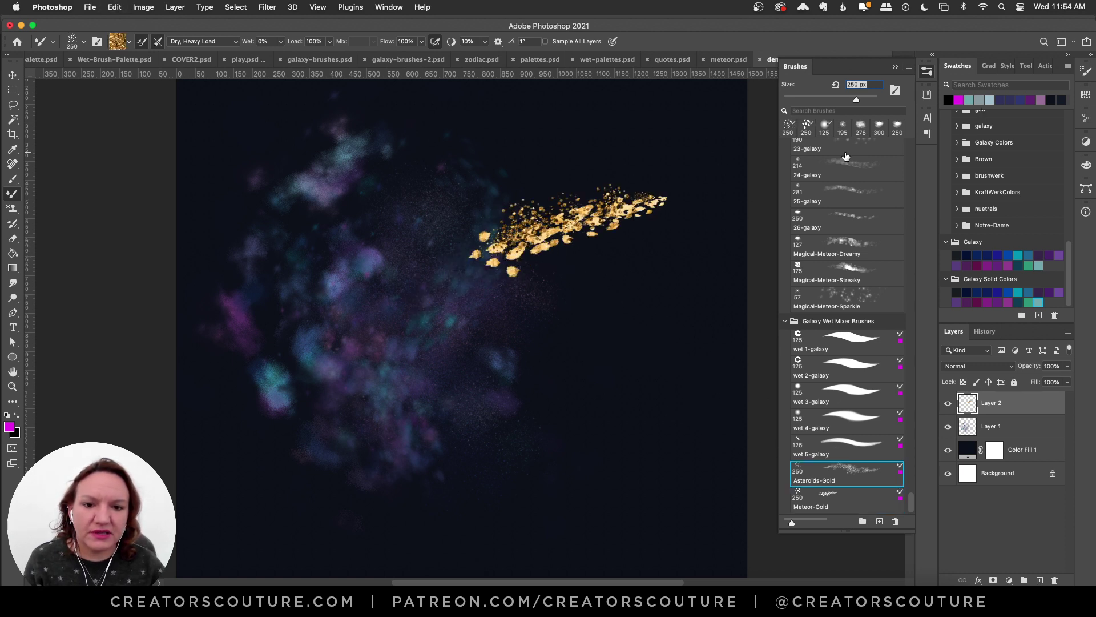
{"action": "key", "text": "super+z"}
{"action": "mouse_move", "coordinate": [509, 272]}
{"action": "left_mouse_down"}
{"action": "mouse_move", "coordinate": [878, 181]}
{"action": "mouse_move", "coordinate": [521, 268]}
{"action": "mouse_move", "coordinate": [859, 146]}
{"action": "left_mouse_up"}
{"action": "key", "text": "super+z"}
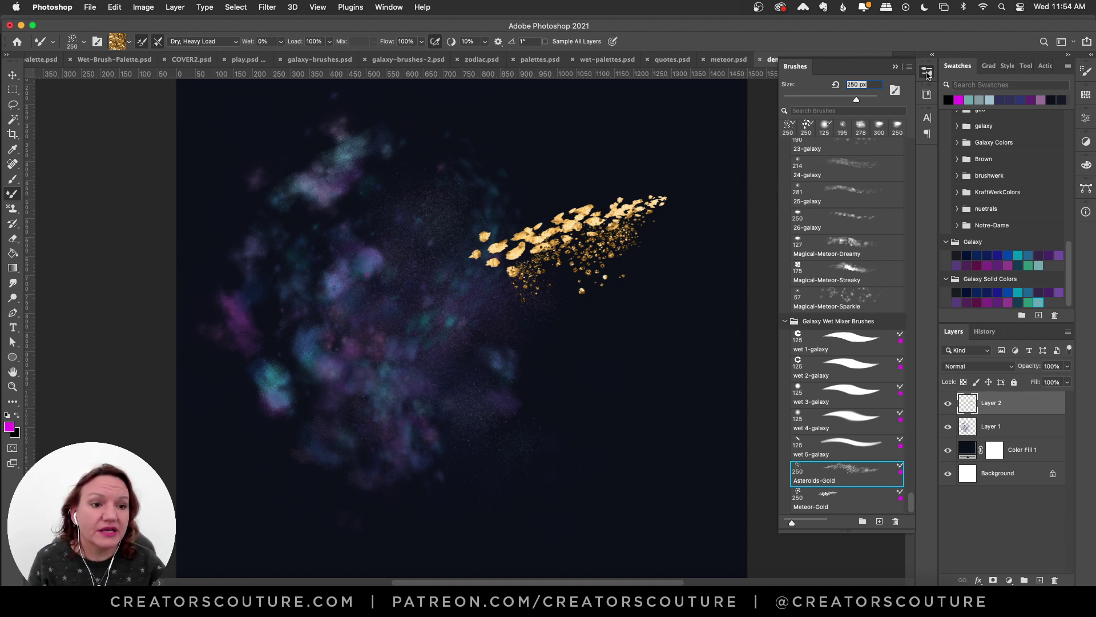
{"action": "left_click", "coordinate": [927, 71]}
{"action": "key", "text": "super+a"}
{"action": "key", "text": "Delete"}
{"action": "key", "text": "super+d"}
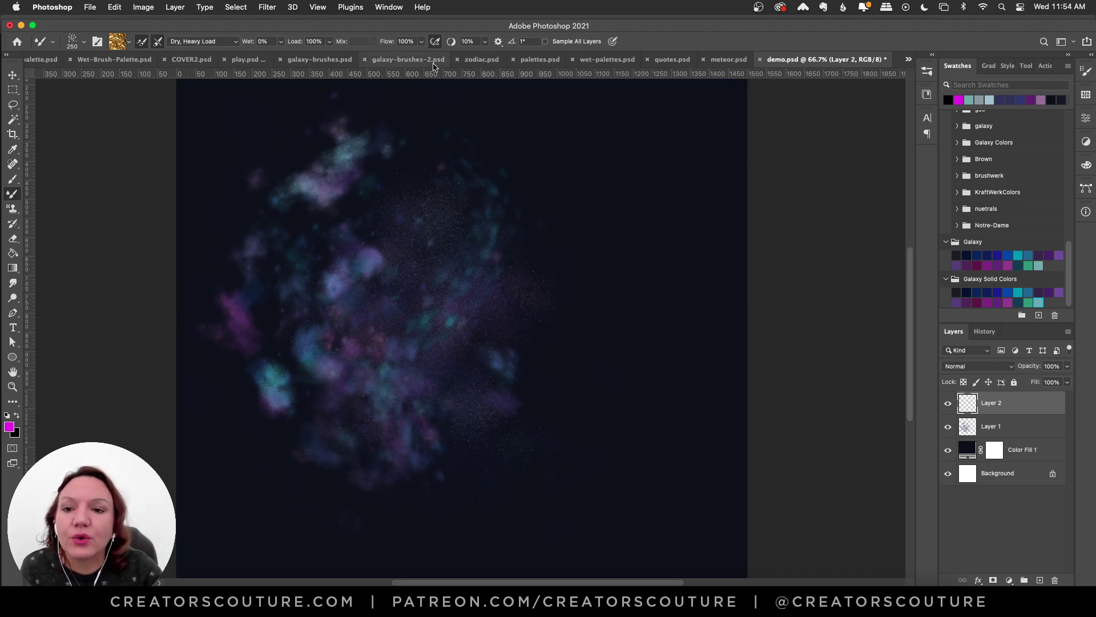
- Review the pack previews in galaxy-brushes-2.psd, zodiac.psd, palettes.psd, wet-palettes.psd and quotes.psd
{"action": "left_click", "coordinate": [408, 59]}
{"action": "left_click", "coordinate": [588, 60]}
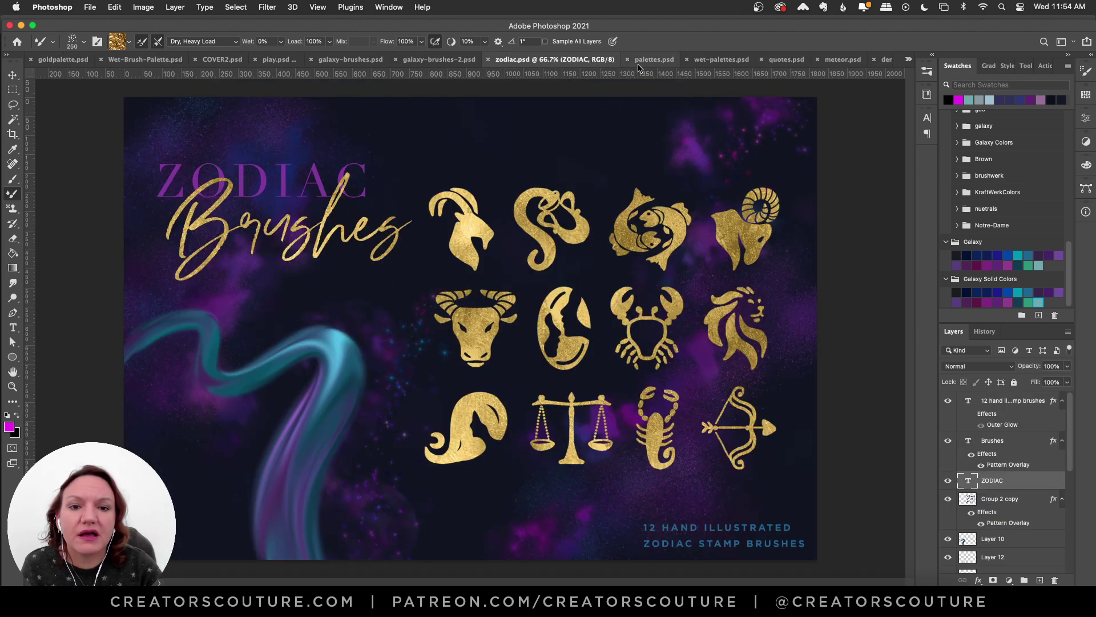
{"action": "left_click", "coordinate": [657, 60]}
{"action": "left_click", "coordinate": [723, 59]}
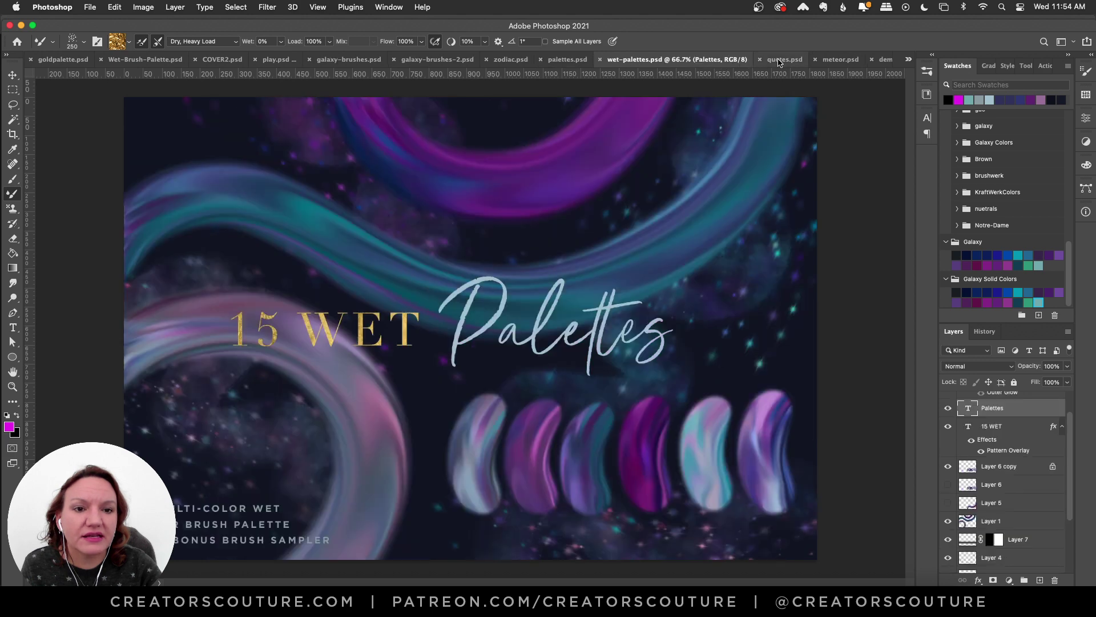
{"action": "left_click", "coordinate": [780, 59]}
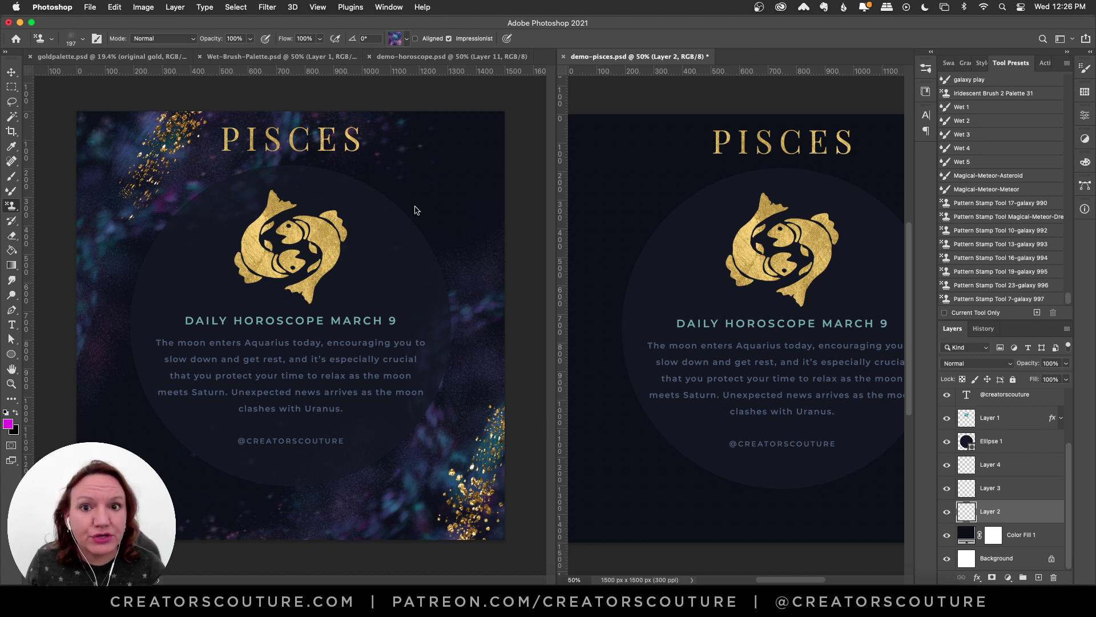
- In demo-horoscope.psd, switch to the Move tool and select Layer 11 beneath the Ellipse 1 layer
{"action": "left_click", "coordinate": [554, 155]}
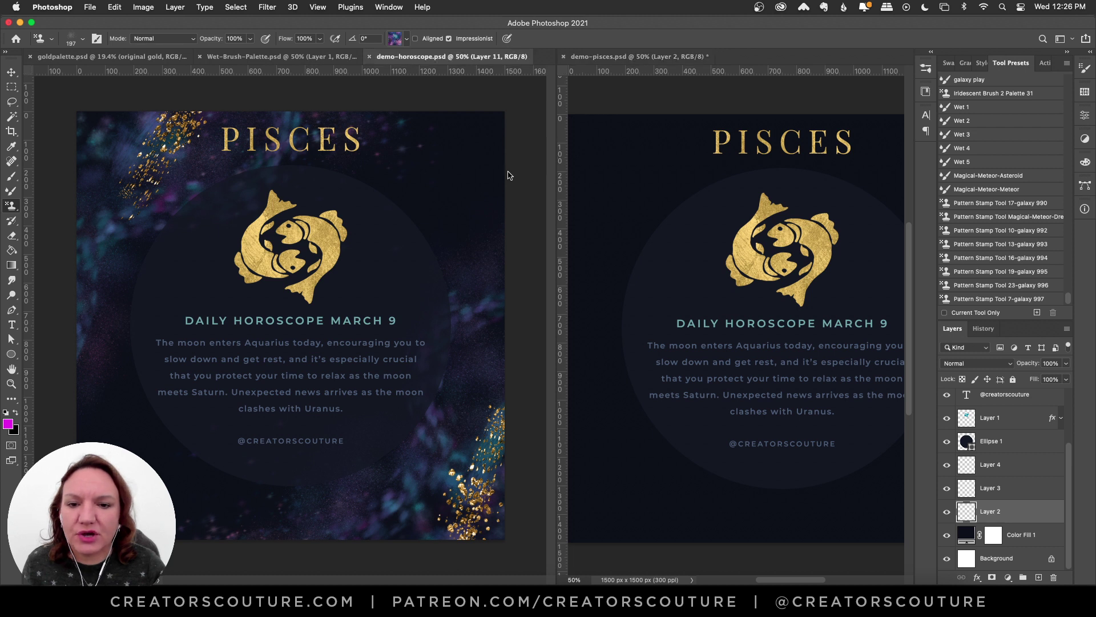
{"action": "left_click", "coordinate": [11, 71]}
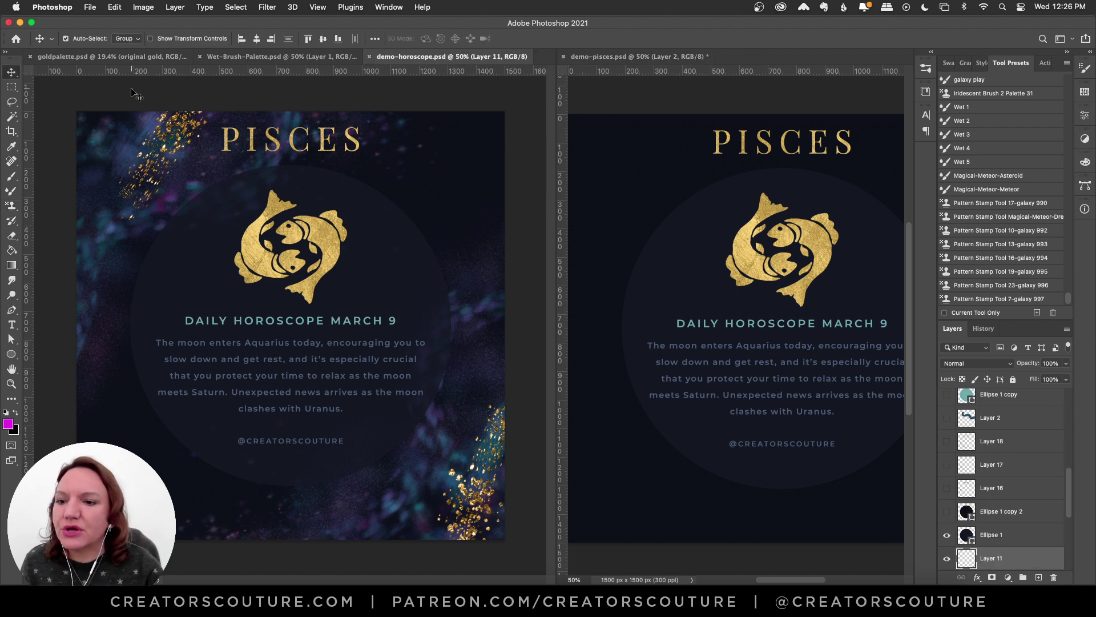
{"action": "left_click", "coordinate": [308, 247]}
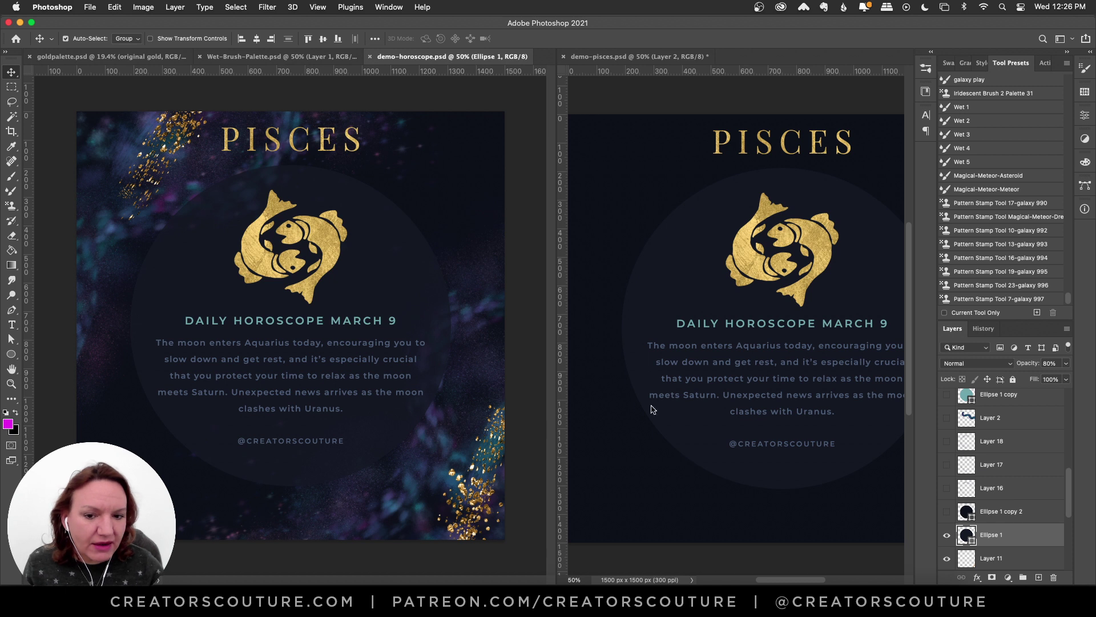
{"action": "scroll", "coordinate": [1067, 498], "scroll_direction": "down", "scroll_amount": 7}
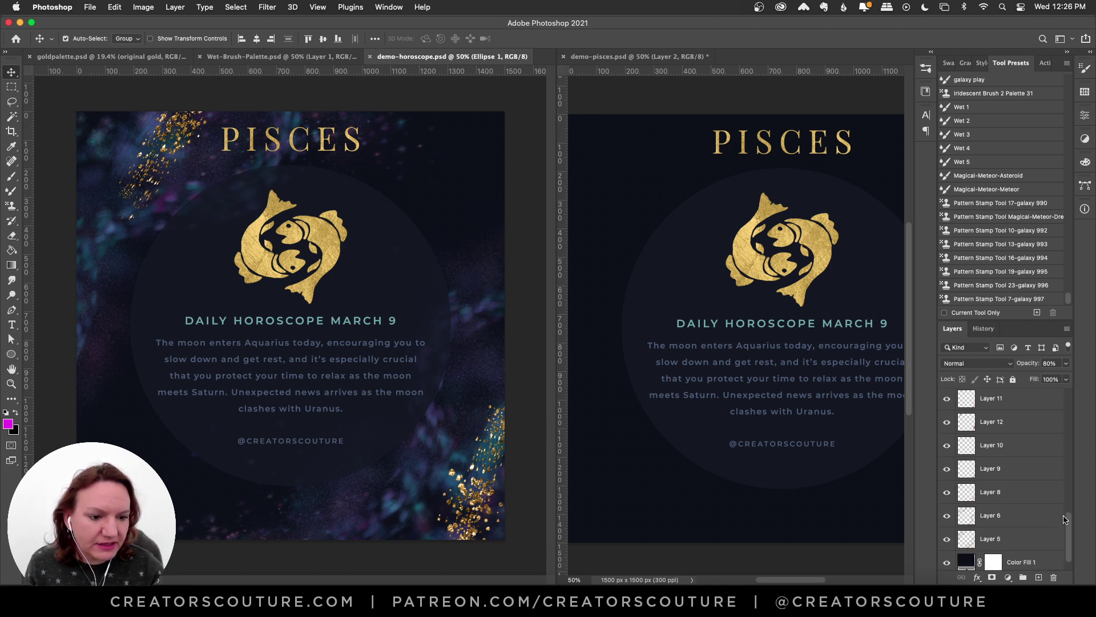
{"action": "scroll", "coordinate": [1069, 515], "scroll_direction": "up", "scroll_amount": 1}
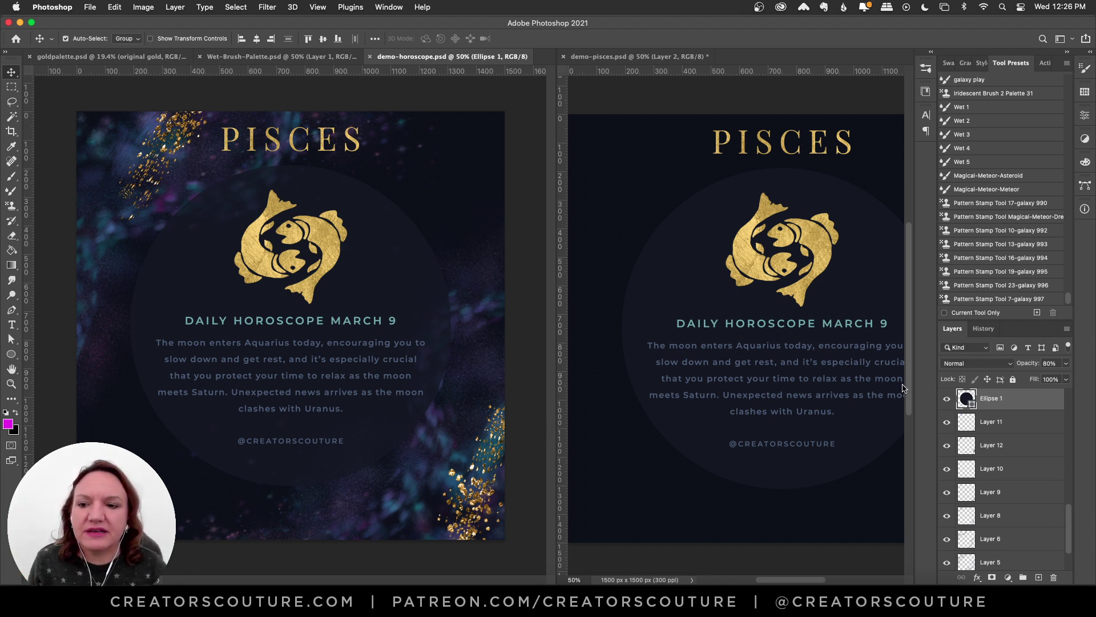
{"action": "left_click", "coordinate": [996, 429]}
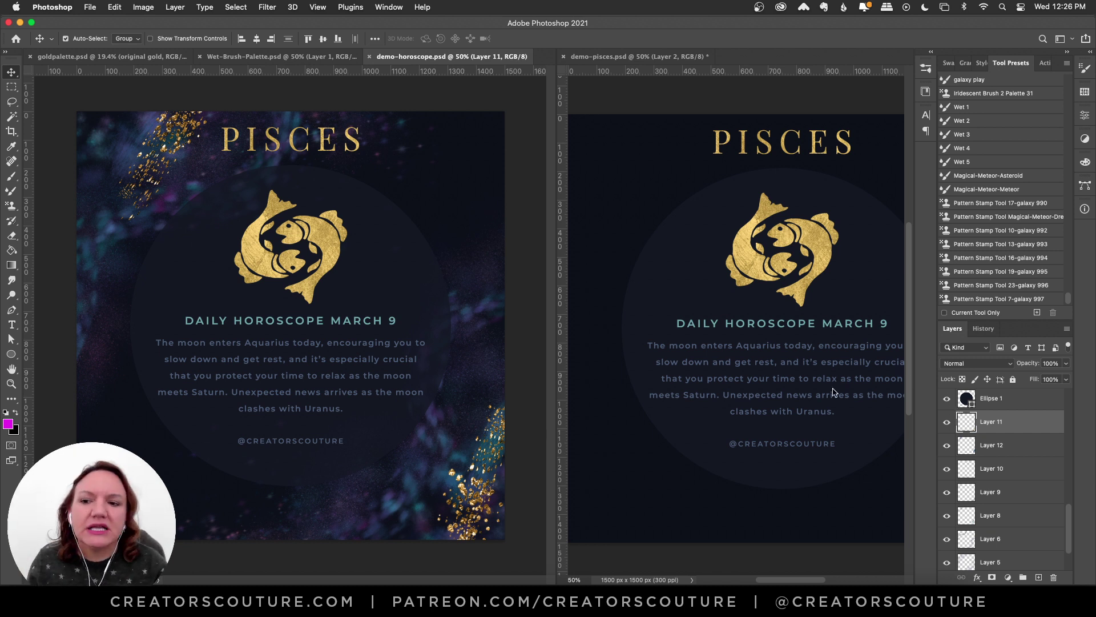
- Hide Layer 11, Layer 12 and Layer 10 in demo-horoscope.psd, toggling the last two to compare their effect
{"action": "left_click", "coordinate": [947, 423]}
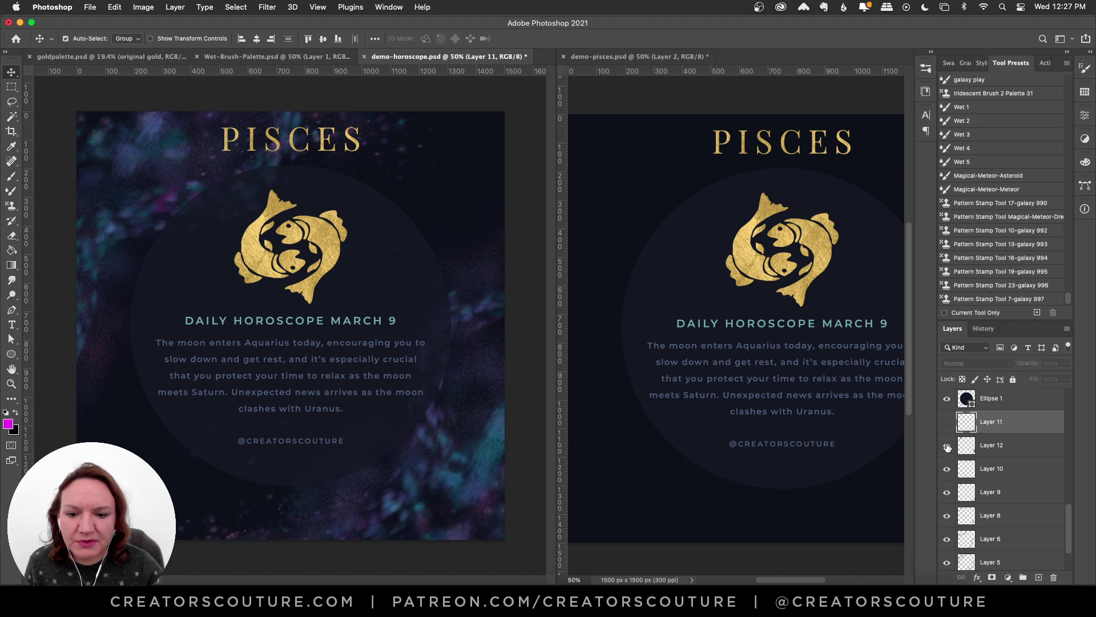
{"action": "left_click", "coordinate": [948, 446]}
{"action": "left_click", "coordinate": [947, 447]}
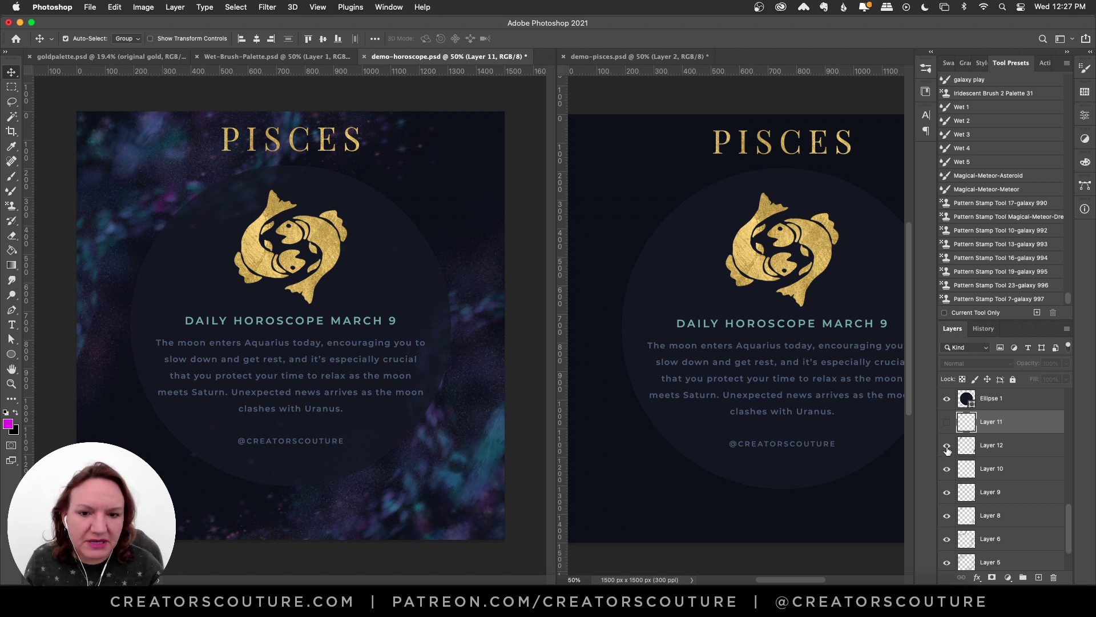
{"action": "left_click", "coordinate": [947, 447]}
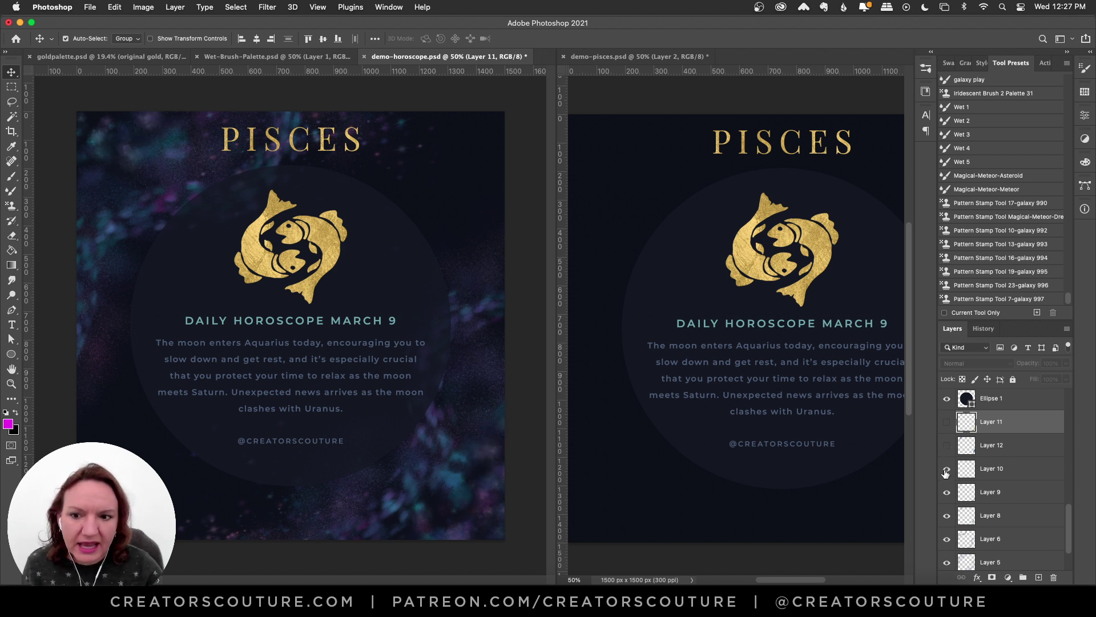
{"action": "left_click", "coordinate": [947, 470]}
{"action": "left_click", "coordinate": [946, 470]}
{"action": "left_click", "coordinate": [947, 471]}
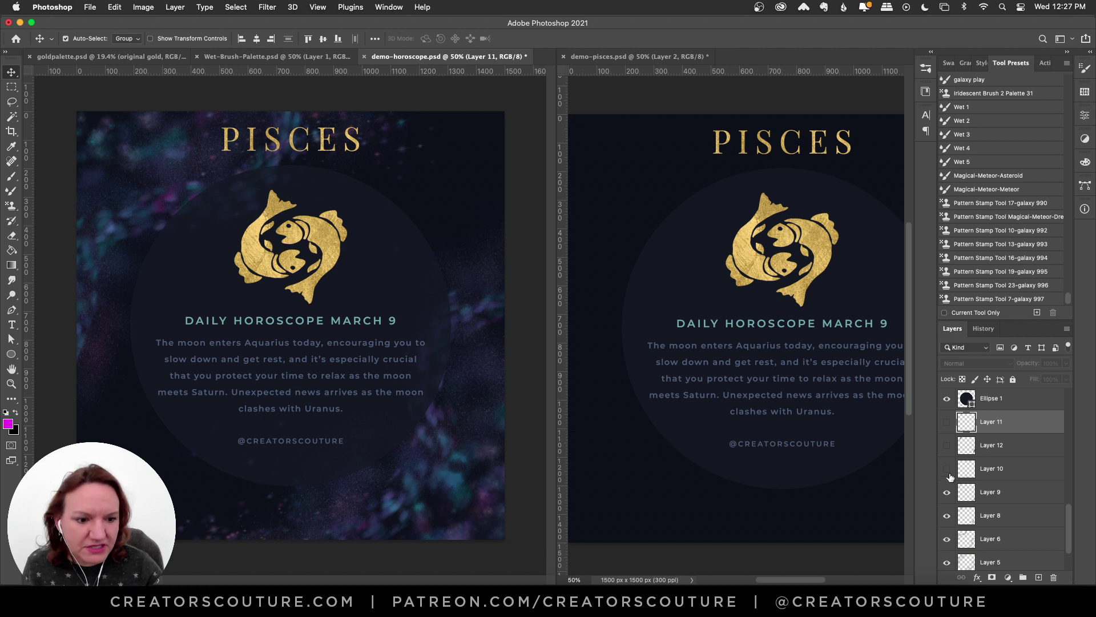
- Hide Layer 9, Layer 8 and Layer 6 in demo-horoscope.psd, toggling the first two to compare their effect
{"action": "left_click", "coordinate": [946, 493]}
{"action": "left_click", "coordinate": [947, 492]}
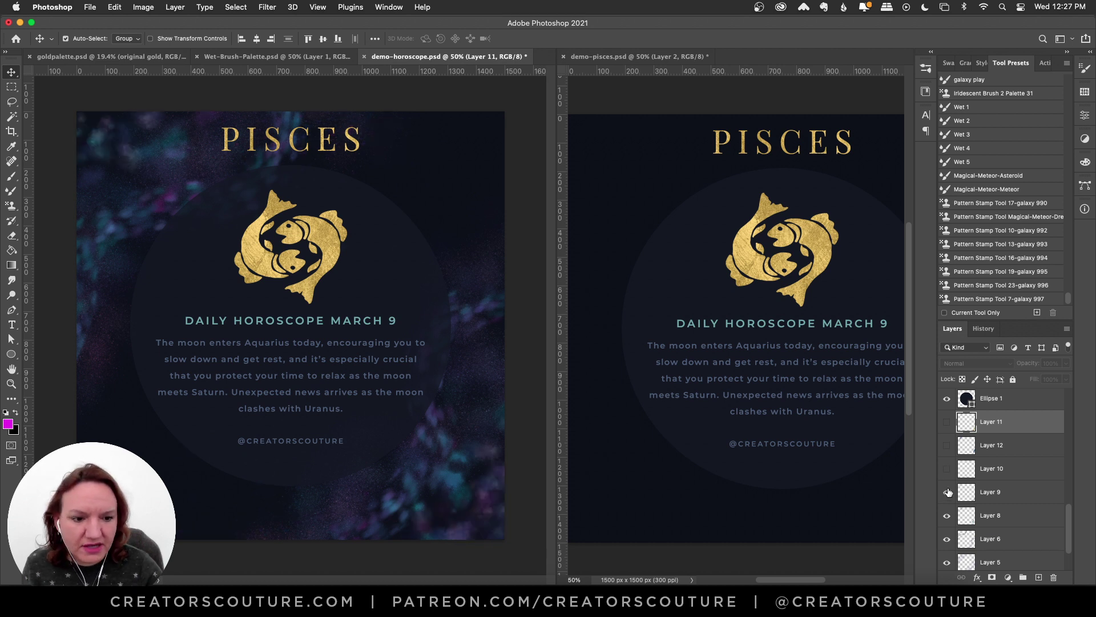
{"action": "left_click", "coordinate": [947, 493]}
{"action": "left_click", "coordinate": [946, 516]}
{"action": "left_click", "coordinate": [945, 517]}
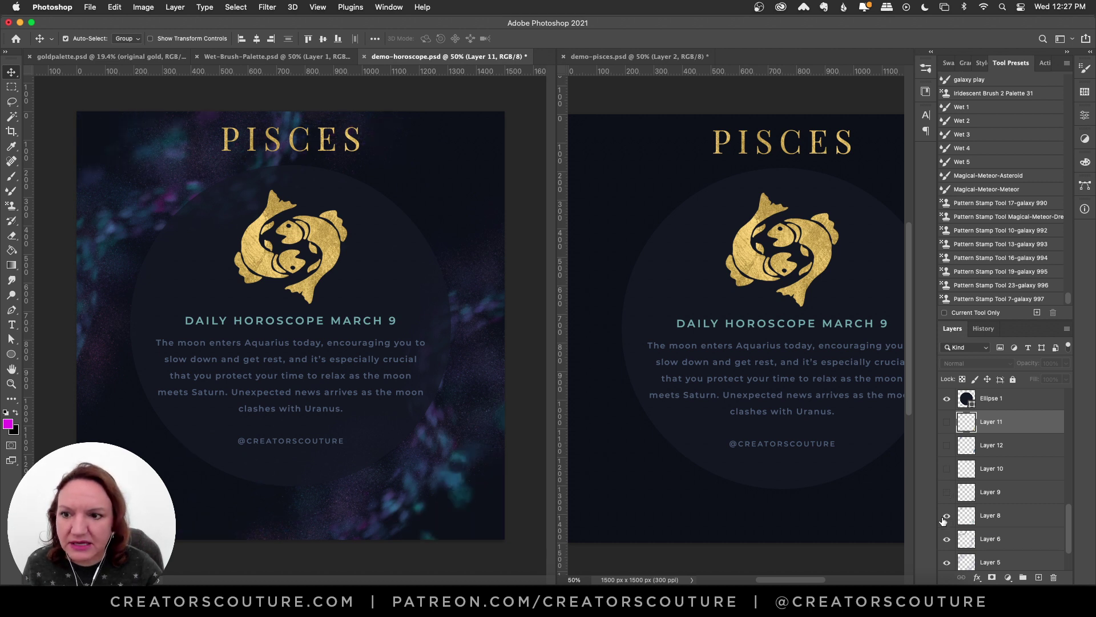
{"action": "left_click", "coordinate": [946, 517]}
{"action": "left_click", "coordinate": [946, 540]}
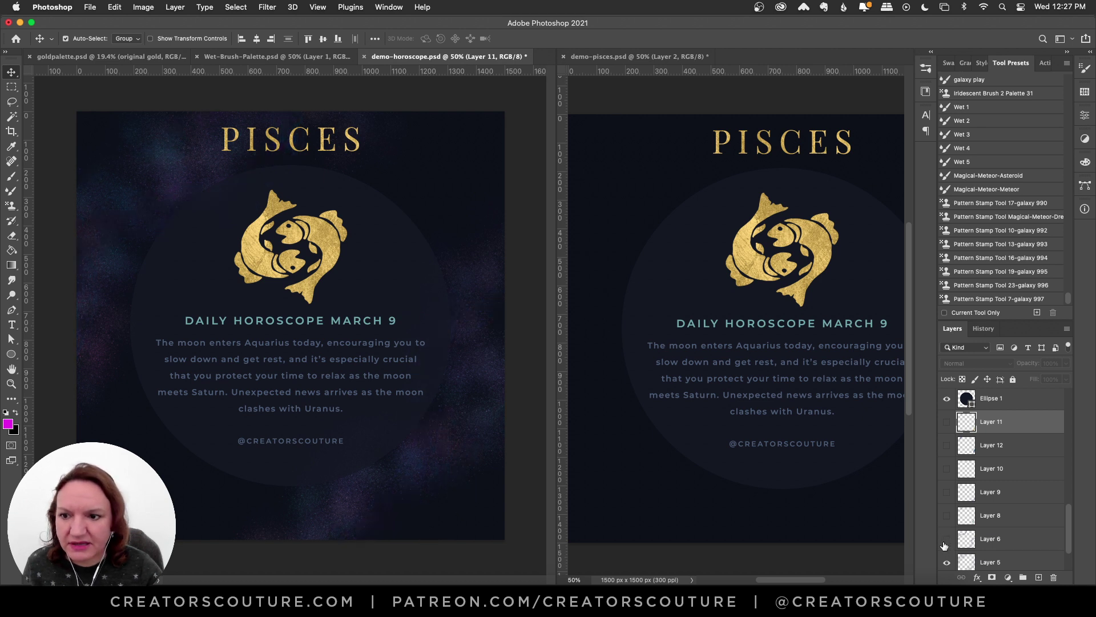
- Toggle Layer 5 off and back on to examine its contribution to the galaxy background
{"action": "left_click_drag", "start_coordinate": [1071, 531], "coordinate": [1070, 545]}
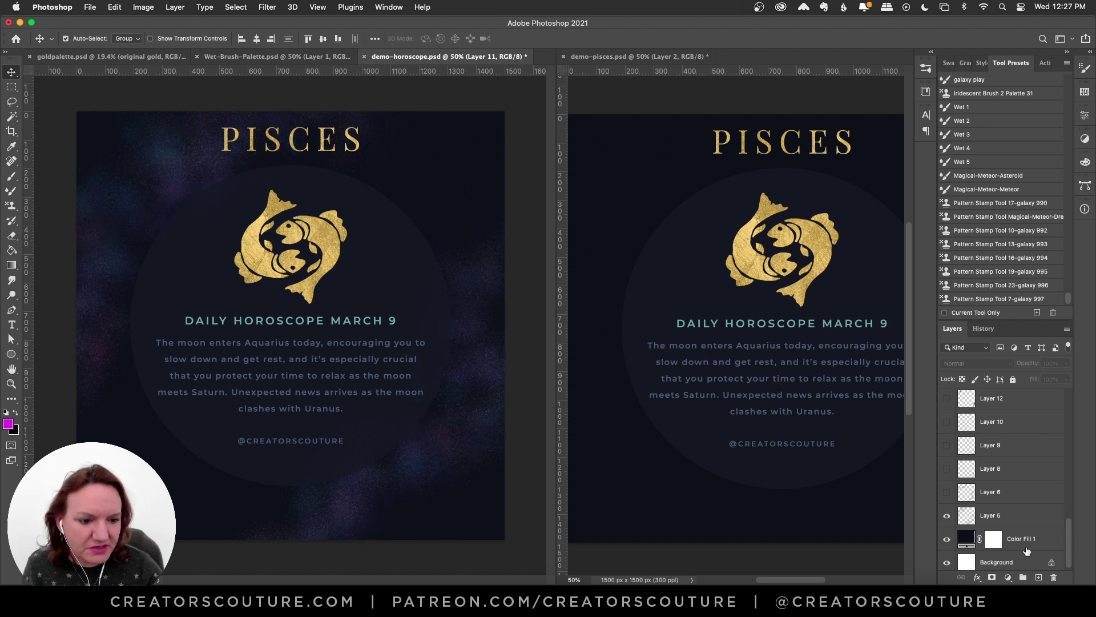
{"action": "left_click", "coordinate": [947, 517]}
{"action": "left_click", "coordinate": [947, 517]}
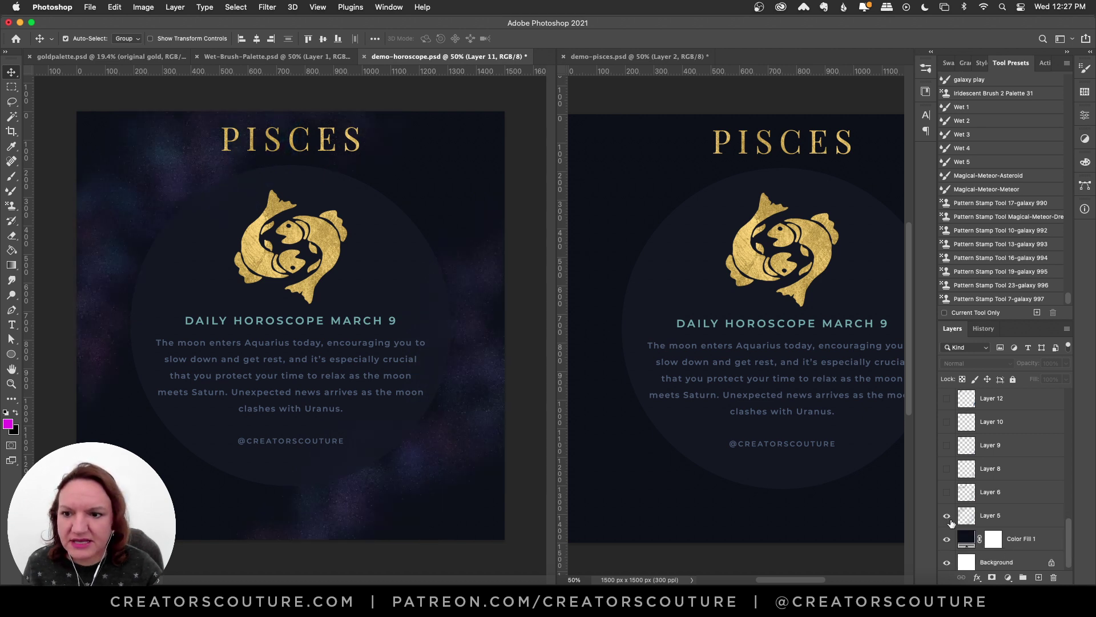
- Enlarge the demo-pisces.psd pane and zoom demo-horoscope.psd out to about 42% so both designs fit side by side
{"action": "left_click", "coordinate": [559, 224]}
{"action": "left_click_drag", "start_coordinate": [555, 227], "coordinate": [434, 245]}
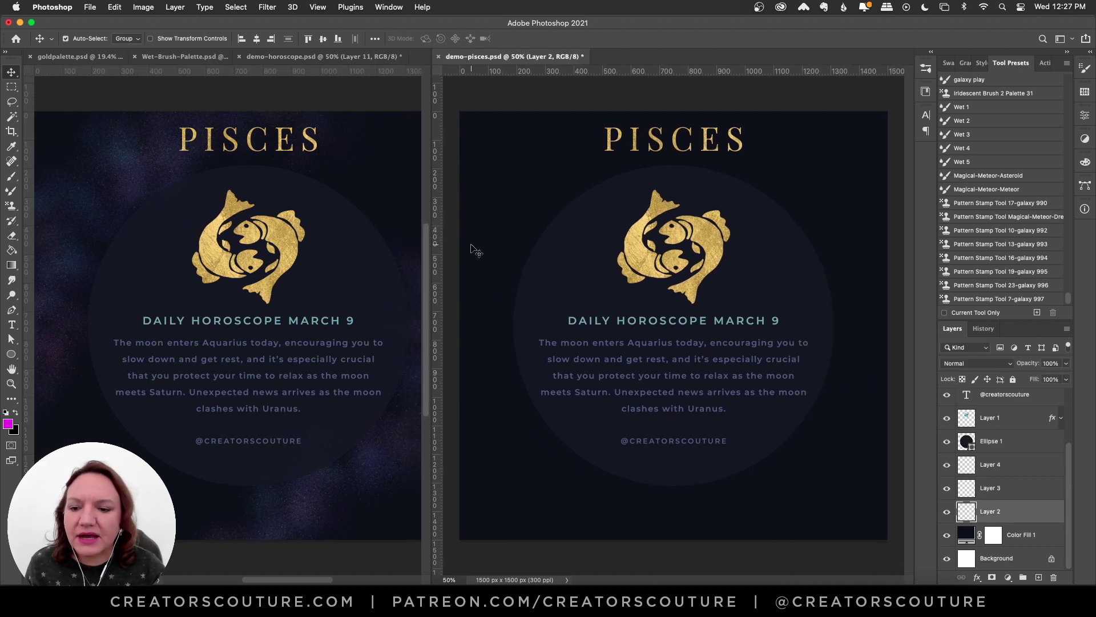
{"action": "left_click", "coordinate": [19, 383]}
{"action": "left_click", "coordinate": [225, 296]}
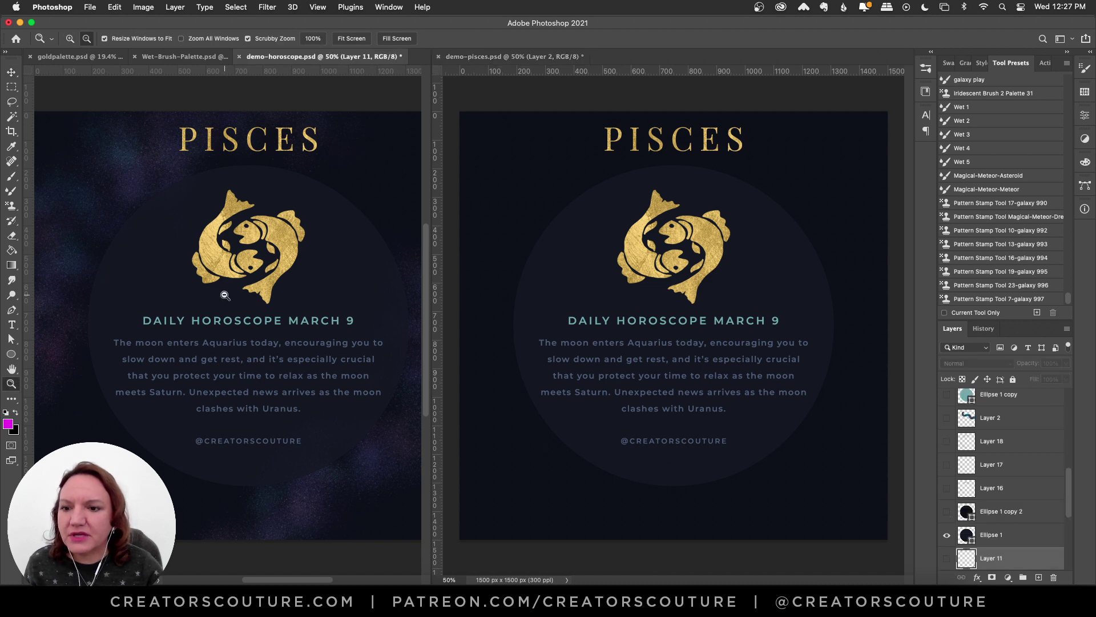
{"action": "left_click", "coordinate": [233, 310], "text": "alt"}
{"action": "left_click_drag", "start_coordinate": [242, 324], "coordinate": [256, 319]}
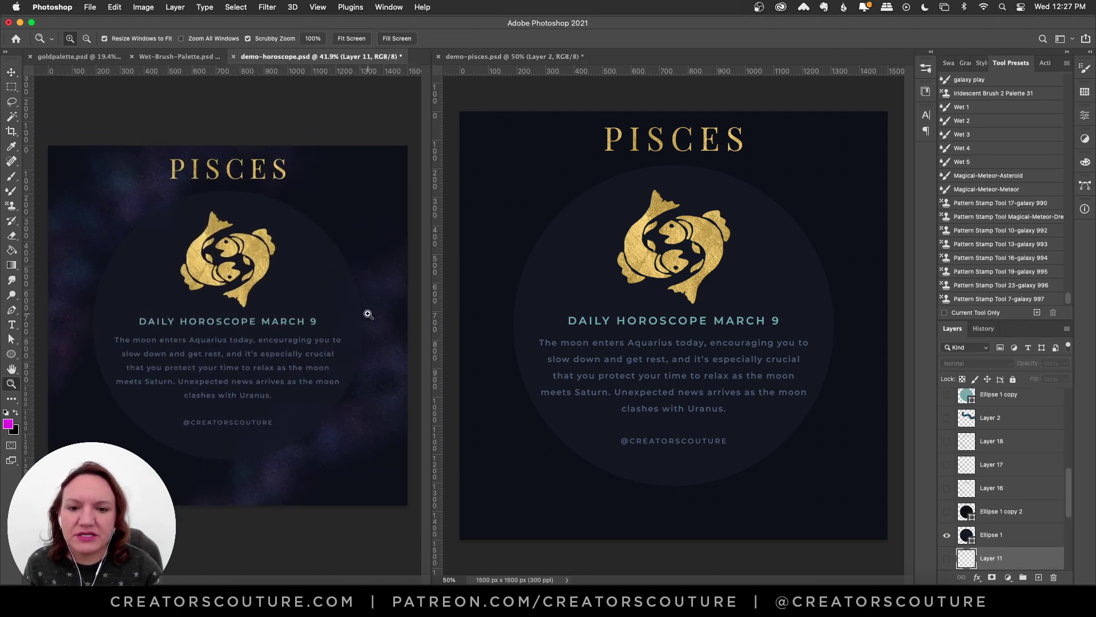
{"action": "left_click_drag", "start_coordinate": [430, 214], "coordinate": [424, 214]}
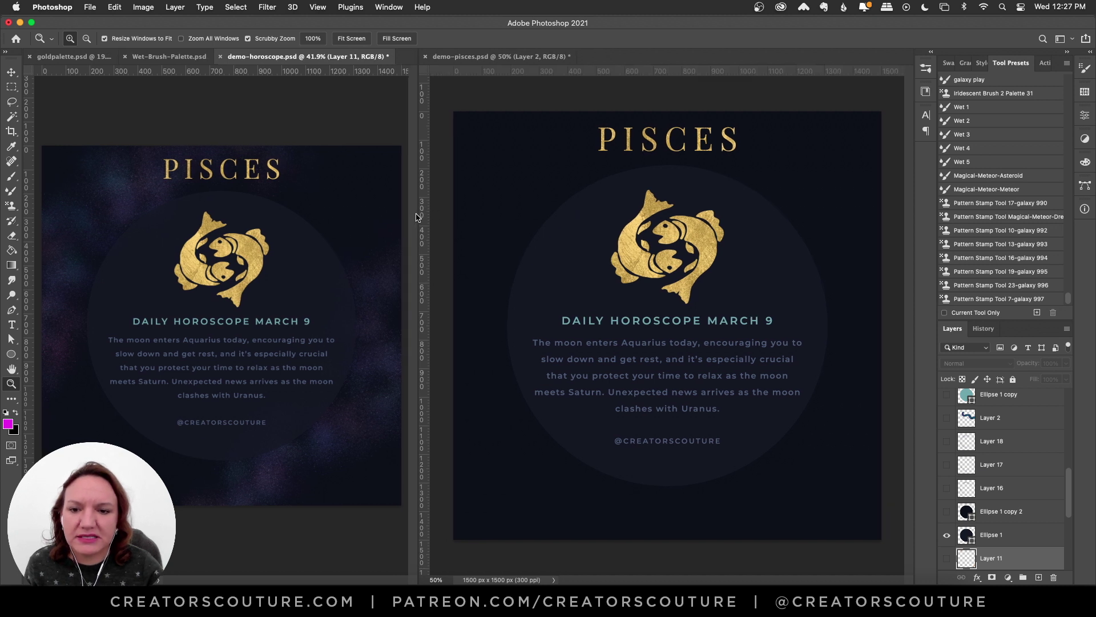
- Activate demo-pisces.psd and choose the Pattern Stamp Tool 13-galaxy 993 preset for painting its background
{"action": "left_click", "coordinate": [12, 73]}
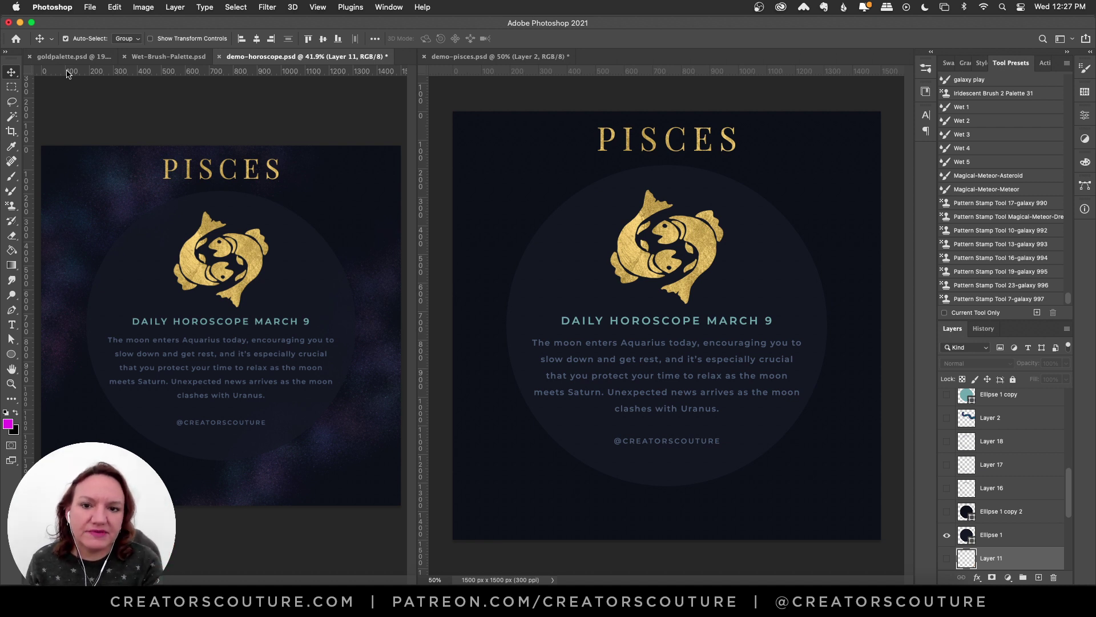
{"action": "left_click", "coordinate": [446, 59]}
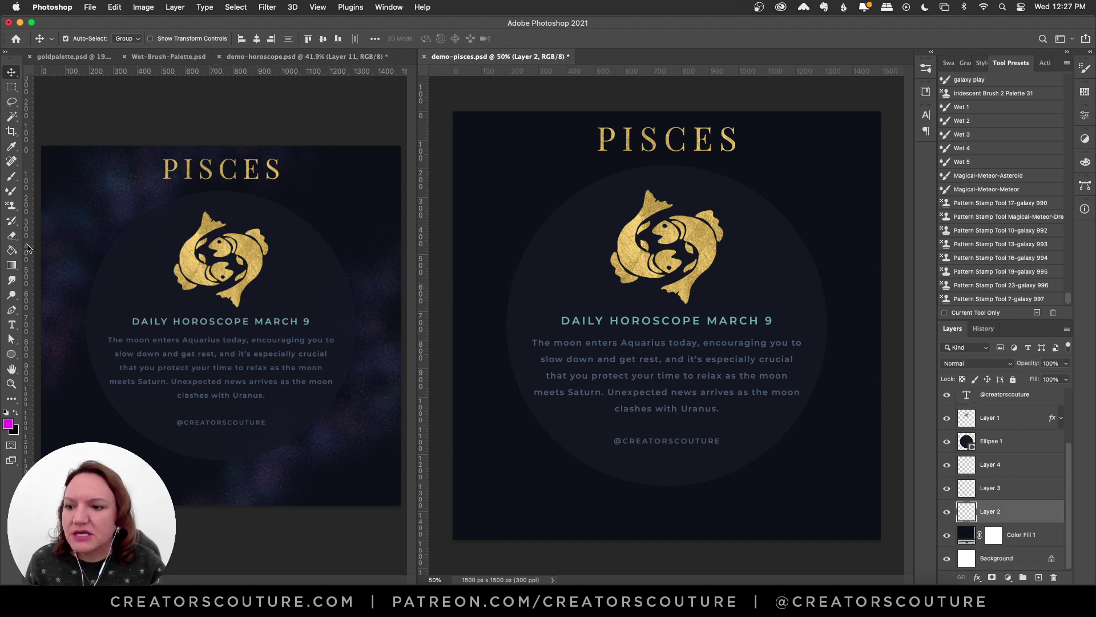
{"action": "left_click", "coordinate": [12, 205]}
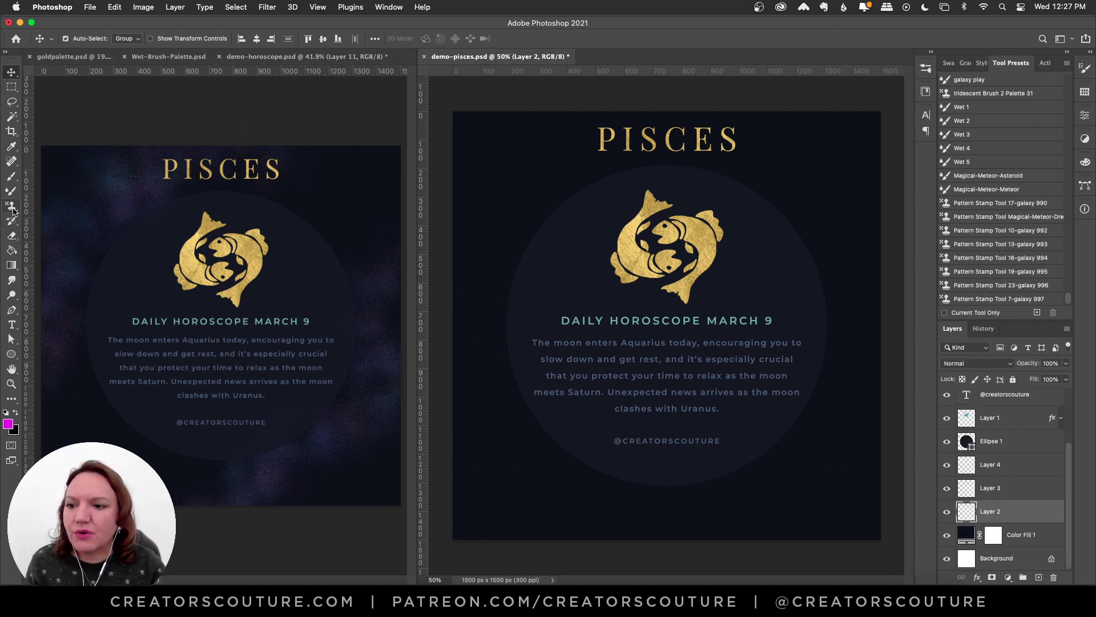
{"action": "left_click", "coordinate": [1026, 231]}
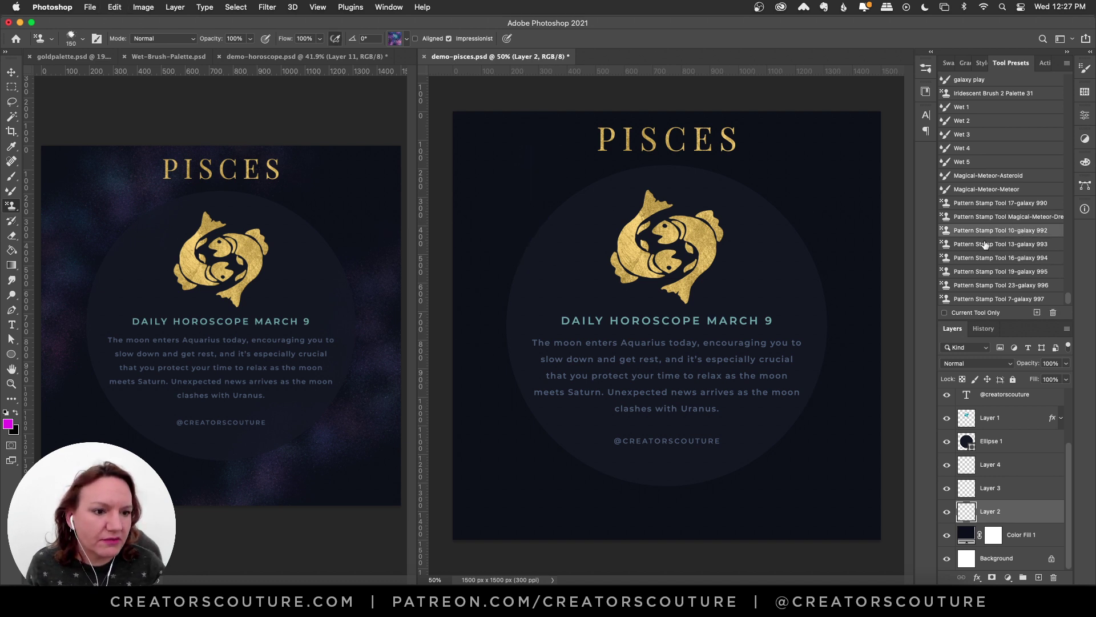
{"action": "left_click", "coordinate": [985, 244]}
- On Layer 2, redo the trial stroke and paint speckled galaxy dust around the circle's upper-left and lower-right edges
{"action": "left_click_drag", "start_coordinate": [492, 143], "coordinate": [493, 257]}
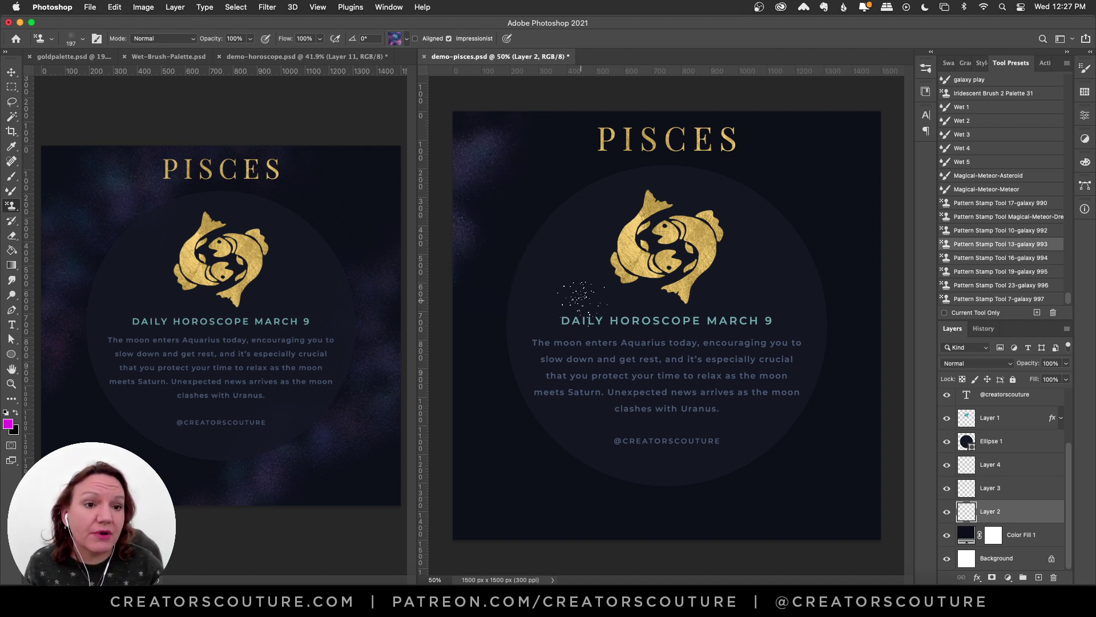
{"action": "key", "text": "super+z"}
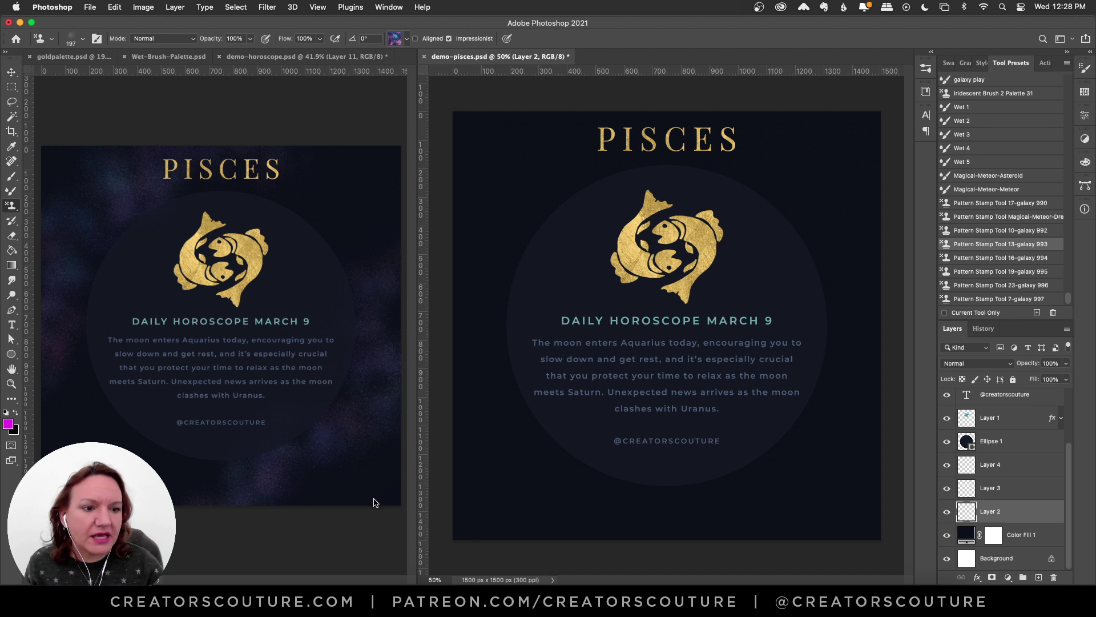
{"action": "left_click", "coordinate": [528, 139]}
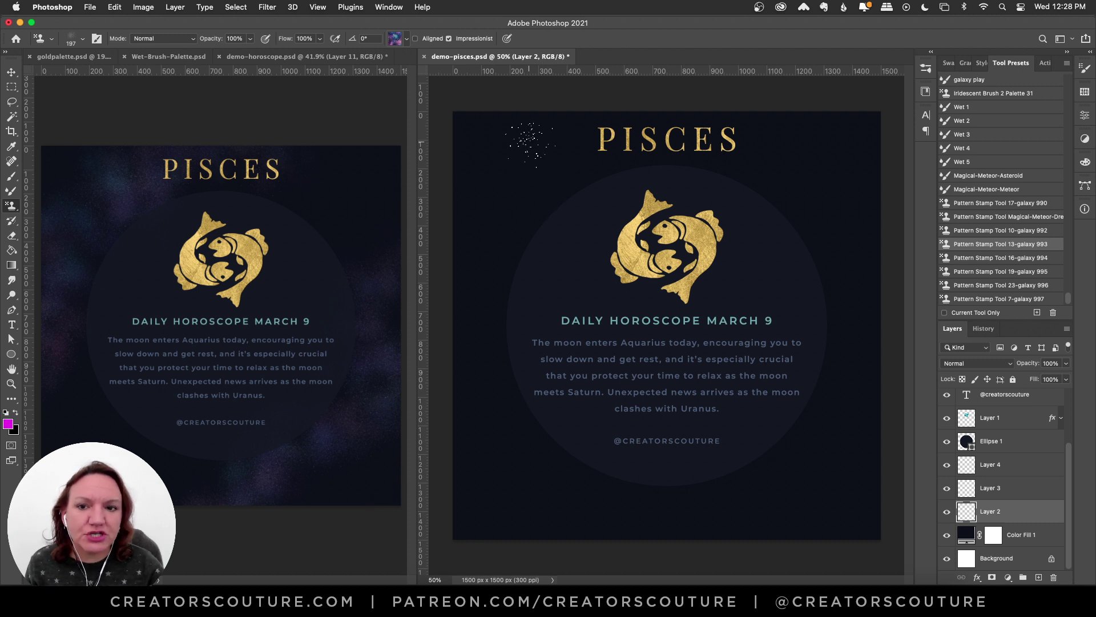
{"action": "left_click", "coordinate": [398, 39]}
{"action": "left_click", "coordinate": [410, 28]}
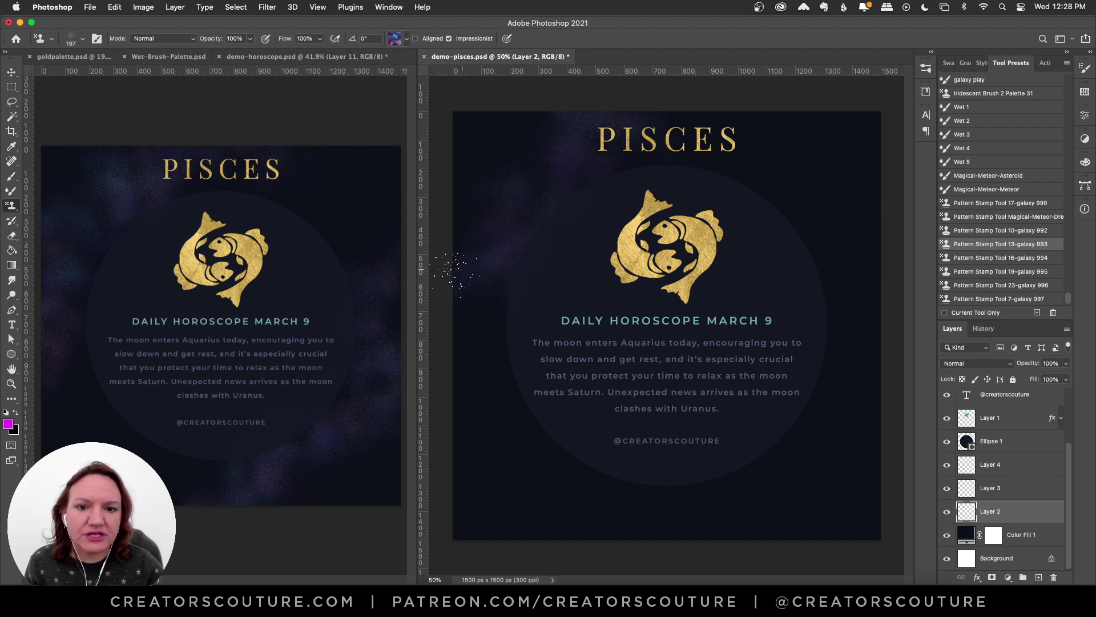
{"action": "mouse_move", "coordinate": [621, 120]}
{"action": "left_mouse_down"}
{"action": "mouse_move", "coordinate": [526, 218]}
{"action": "mouse_move", "coordinate": [504, 292]}
{"action": "mouse_move", "coordinate": [488, 288]}
{"action": "mouse_move", "coordinate": [470, 385]}
{"action": "mouse_move", "coordinate": [504, 474]}
{"action": "left_mouse_up"}
{"action": "left_click_drag", "start_coordinate": [848, 345], "coordinate": [790, 525]}
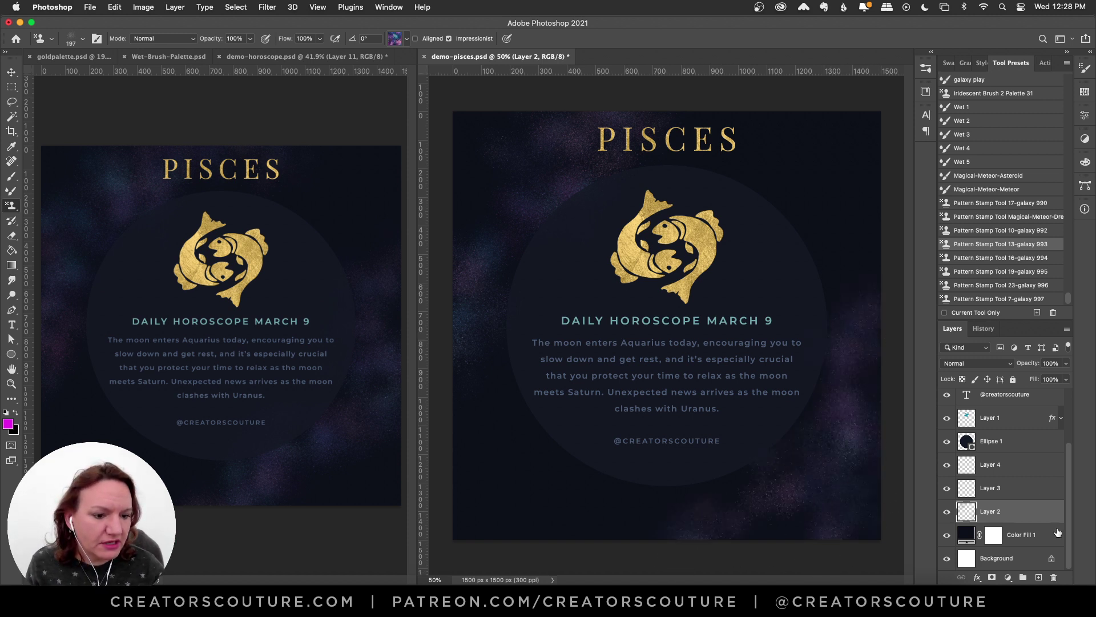
- Select Layer 3 in demo-pisces.psd and choose the Pattern Stamp Tool 16-galaxy 994 preset
{"action": "left_click", "coordinate": [1006, 492]}
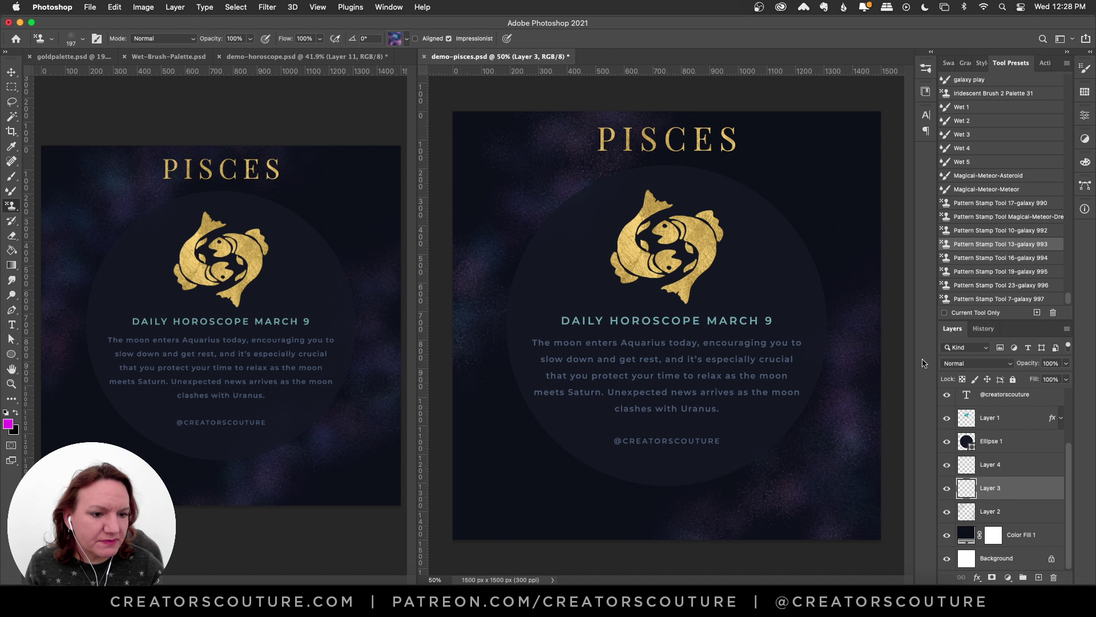
{"action": "left_click", "coordinate": [998, 258]}
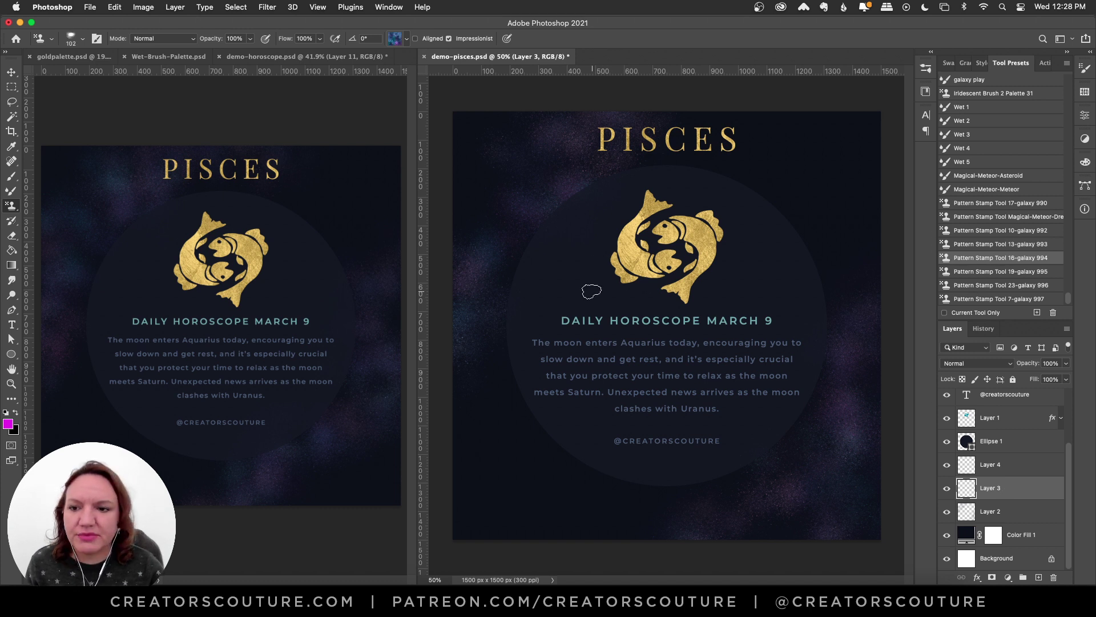
{"action": "left_click", "coordinate": [404, 301]}
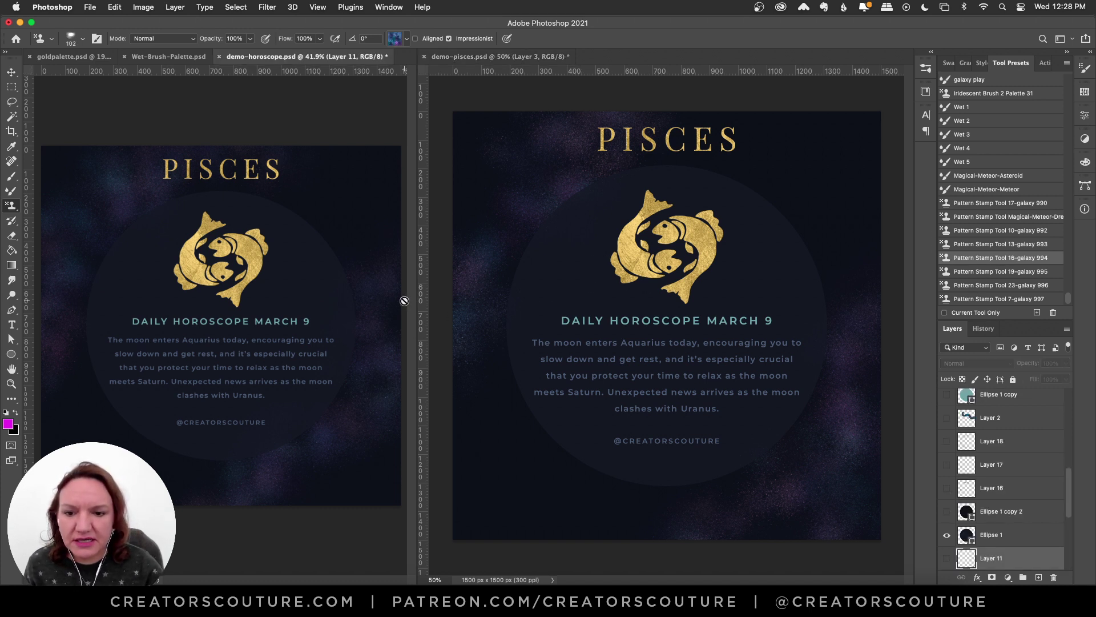
{"action": "left_click", "coordinate": [374, 314]}
{"action": "left_click", "coordinate": [553, 231]}
{"action": "left_click", "coordinate": [397, 238]}
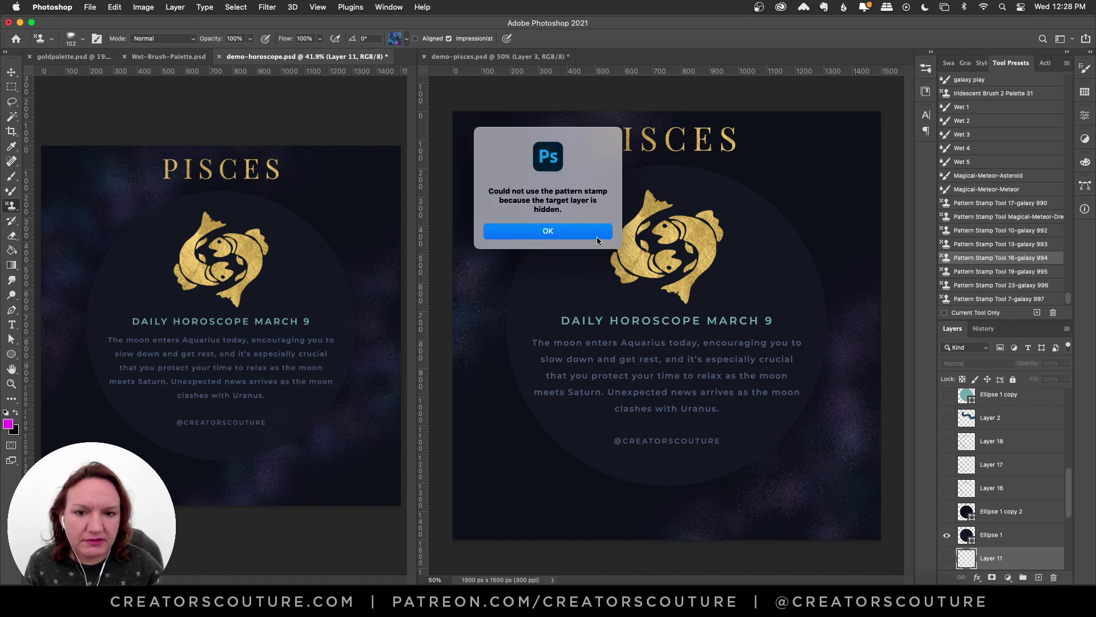
{"action": "left_click", "coordinate": [495, 230]}
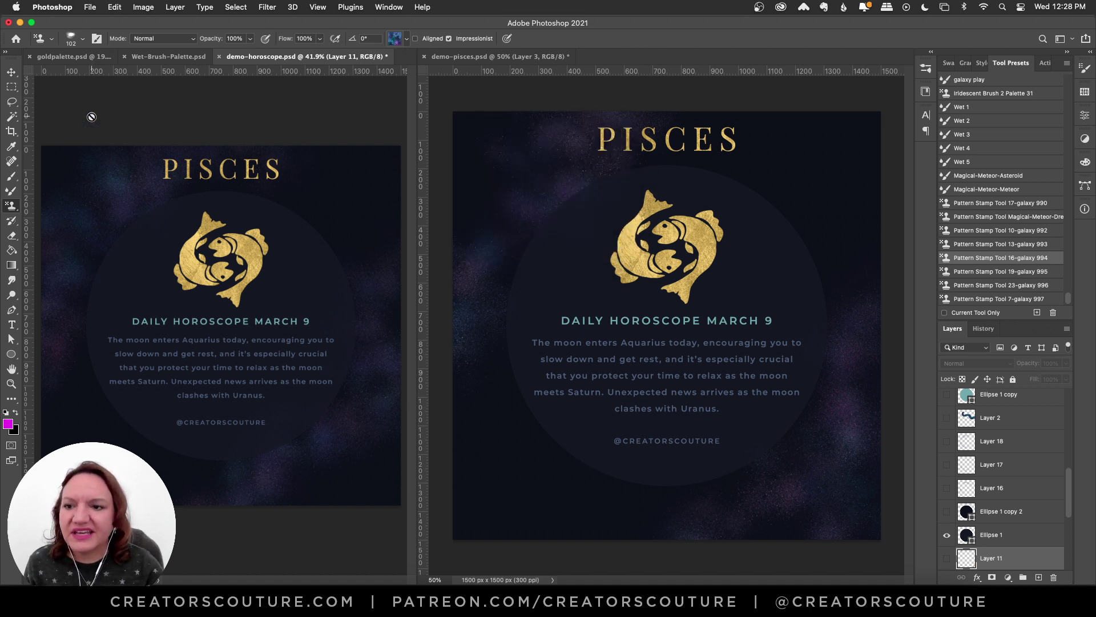
- Switch to the Move tool in demo-horoscope.psd and show Layer 6 as a reference for the second galaxy effect
{"action": "key", "text": "v"}
{"action": "left_click", "coordinate": [257, 254]}
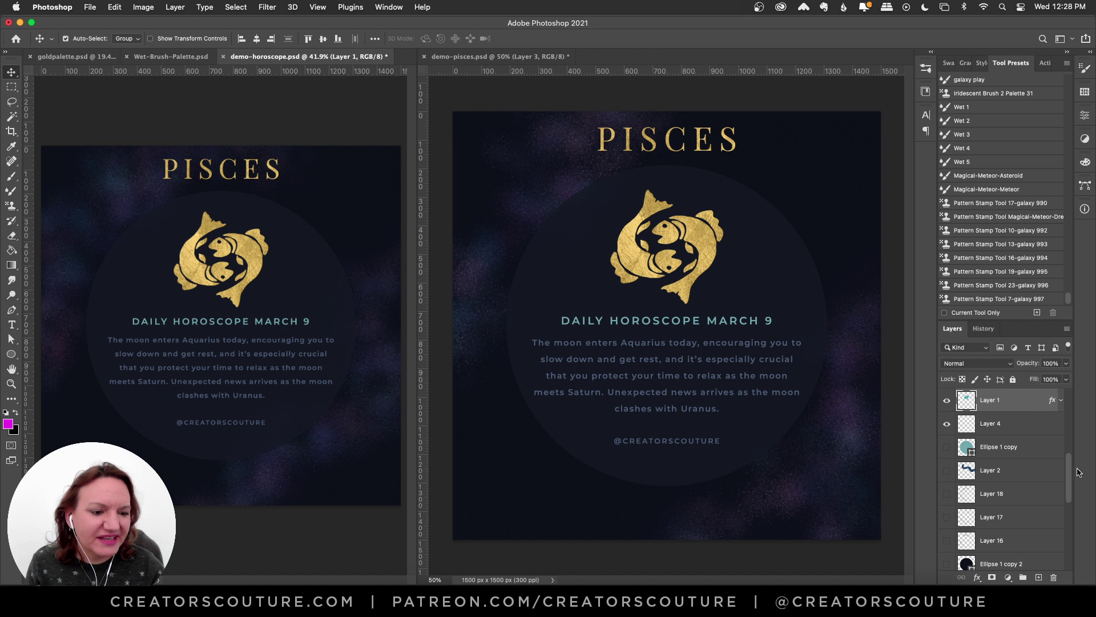
{"action": "scroll", "coordinate": [1077, 471], "scroll_direction": "down", "scroll_amount": 10}
{"action": "left_click", "coordinate": [947, 488]}
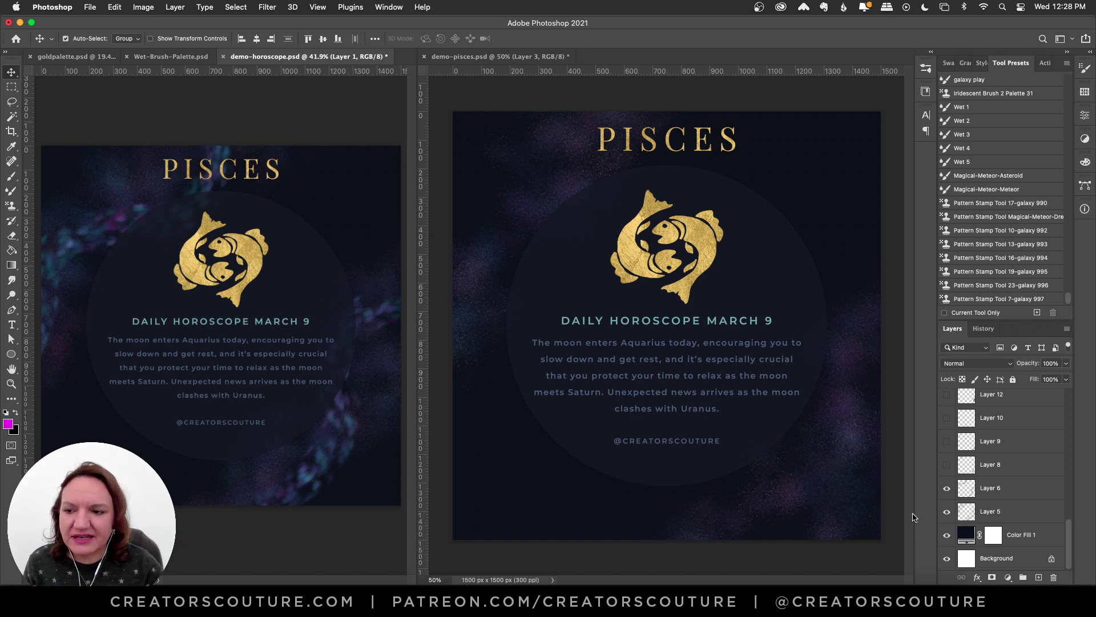
- On Layer 3 of demo-pisces.psd, paint 16-galaxy 994 streaks along the circle's upper-left and lower-right edges, replacing the first trial stroke
{"action": "left_click", "coordinate": [497, 56]}
{"action": "left_click", "coordinate": [12, 206]}
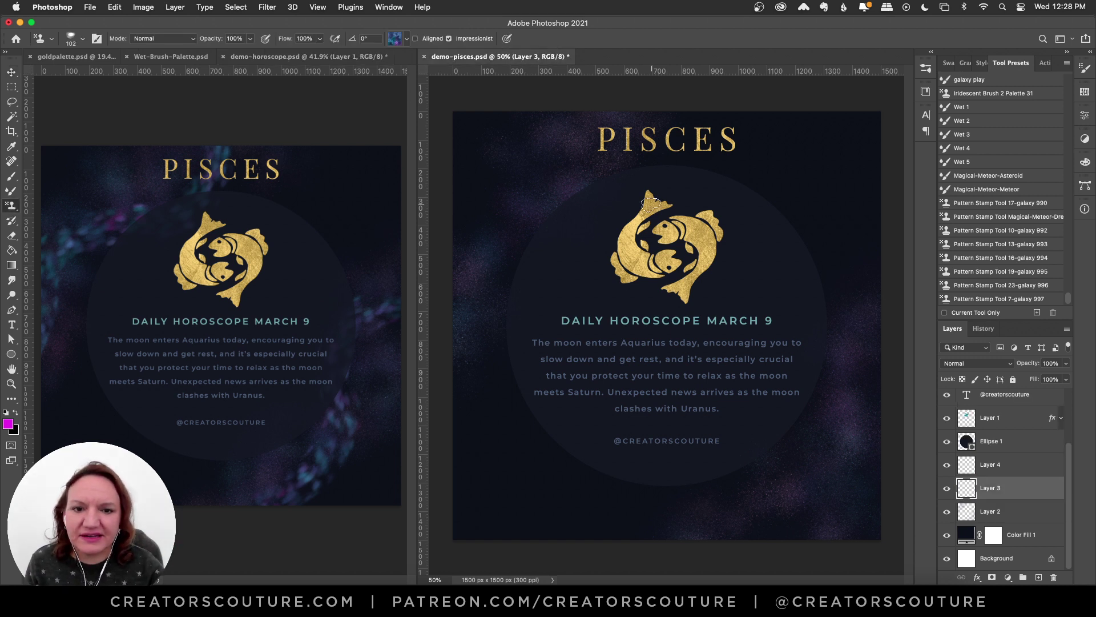
{"action": "left_click", "coordinate": [1014, 246]}
{"action": "left_click", "coordinate": [1002, 259]}
{"action": "mouse_move", "coordinate": [647, 118]}
{"action": "left_mouse_down"}
{"action": "mouse_move", "coordinate": [478, 260]}
{"action": "mouse_move", "coordinate": [509, 264]}
{"action": "left_mouse_up"}
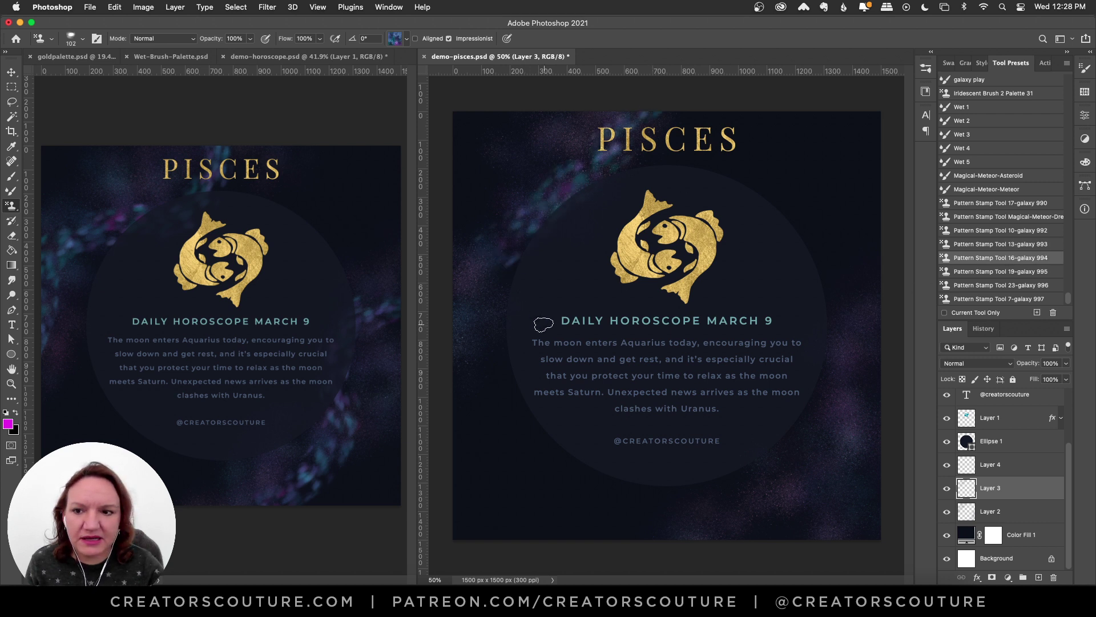
{"action": "key", "text": "super+z"}
{"action": "left_click_drag", "start_coordinate": [667, 131], "coordinate": [459, 274]}
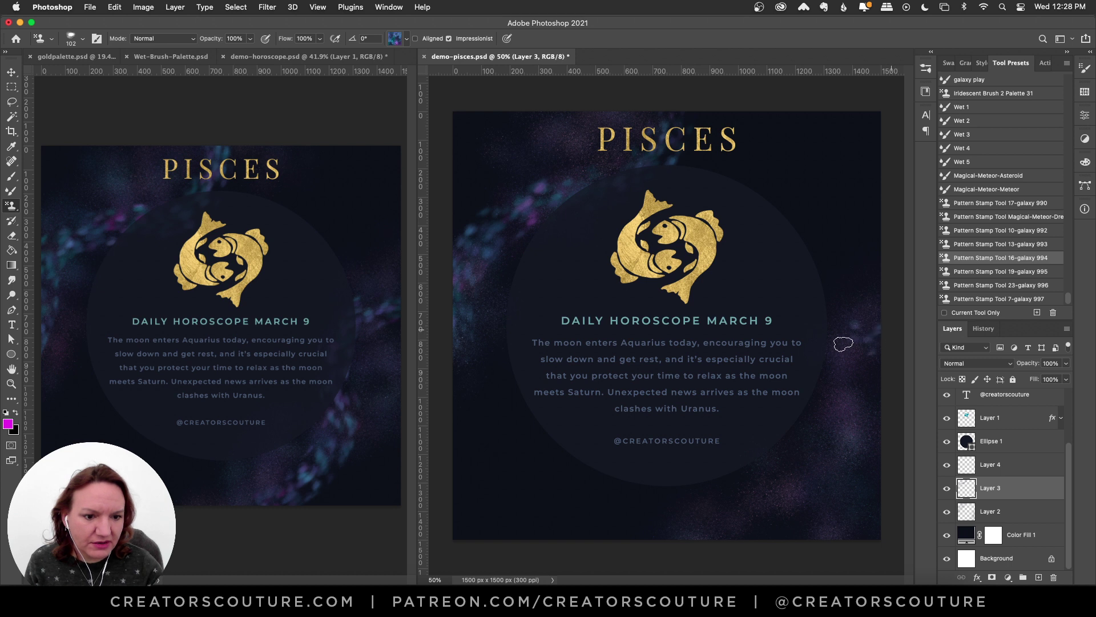
{"action": "mouse_move", "coordinate": [843, 344]}
{"action": "left_mouse_down"}
{"action": "mouse_move", "coordinate": [805, 433]}
{"action": "mouse_move", "coordinate": [700, 556]}
{"action": "left_mouse_up"}
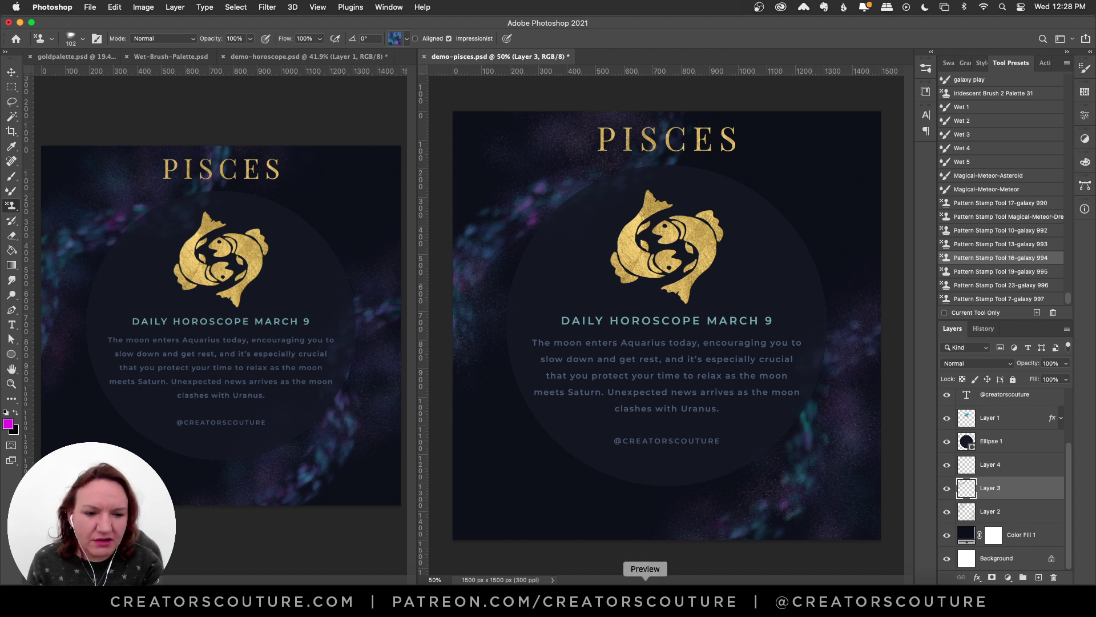
- Select Layer 4 in demo-pisces.psd and choose the Pattern Stamp Tool 19-galaxy 995 preset
{"action": "left_click", "coordinate": [1022, 465]}
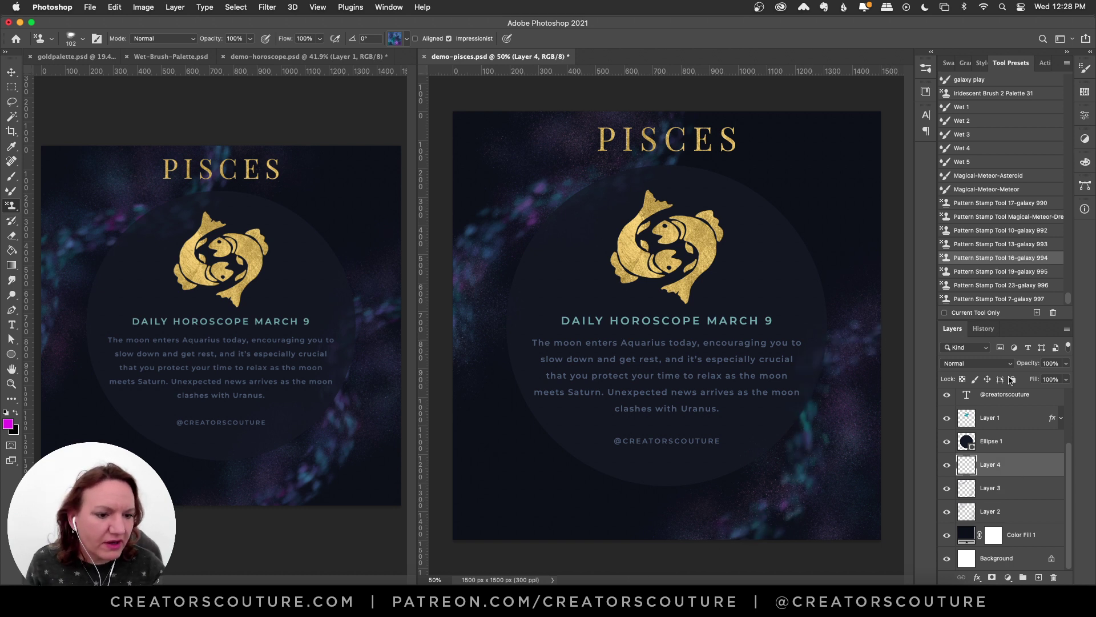
{"action": "left_click", "coordinate": [993, 272]}
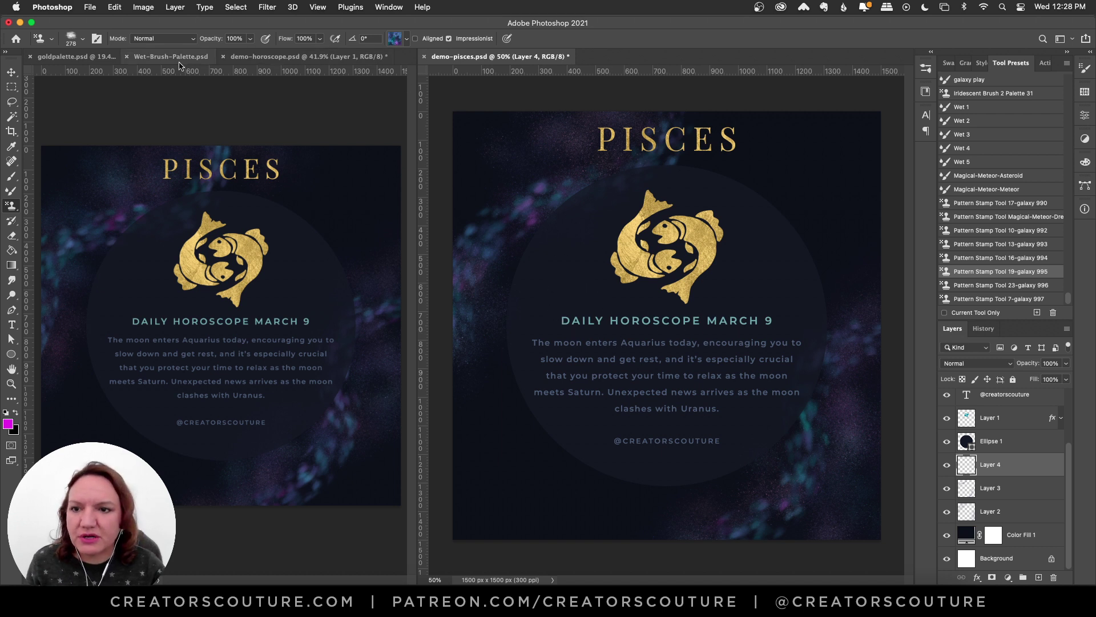
- In demo-horoscope.psd, toggle Layer 14 on and off, and show Layer 8 as a reference for the third galaxy effect
{"action": "left_click", "coordinate": [268, 58]}
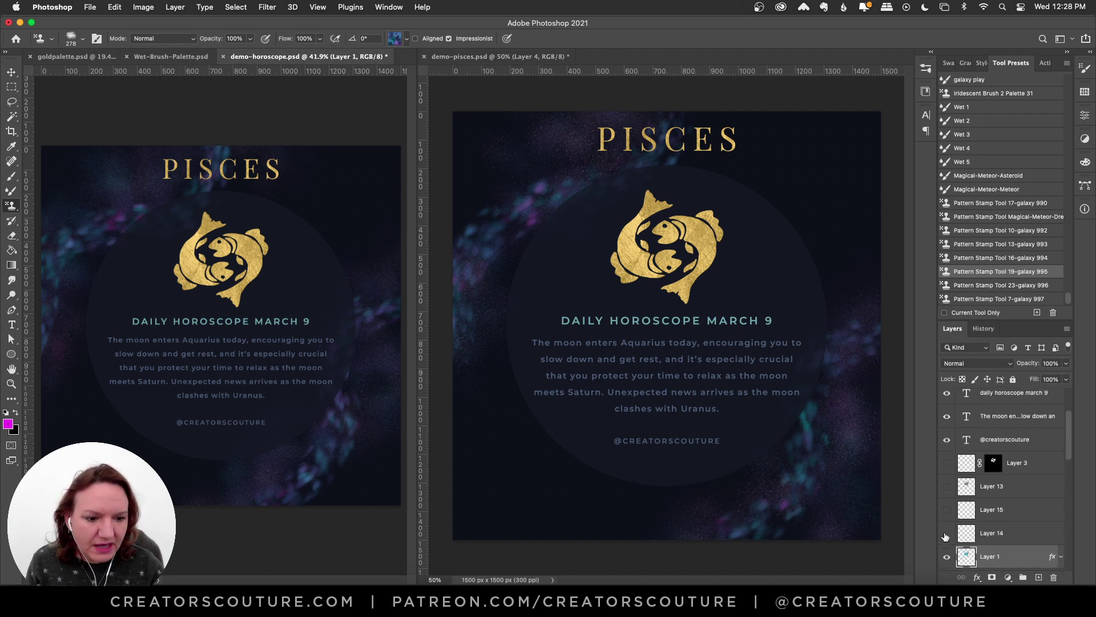
{"action": "left_click", "coordinate": [994, 539]}
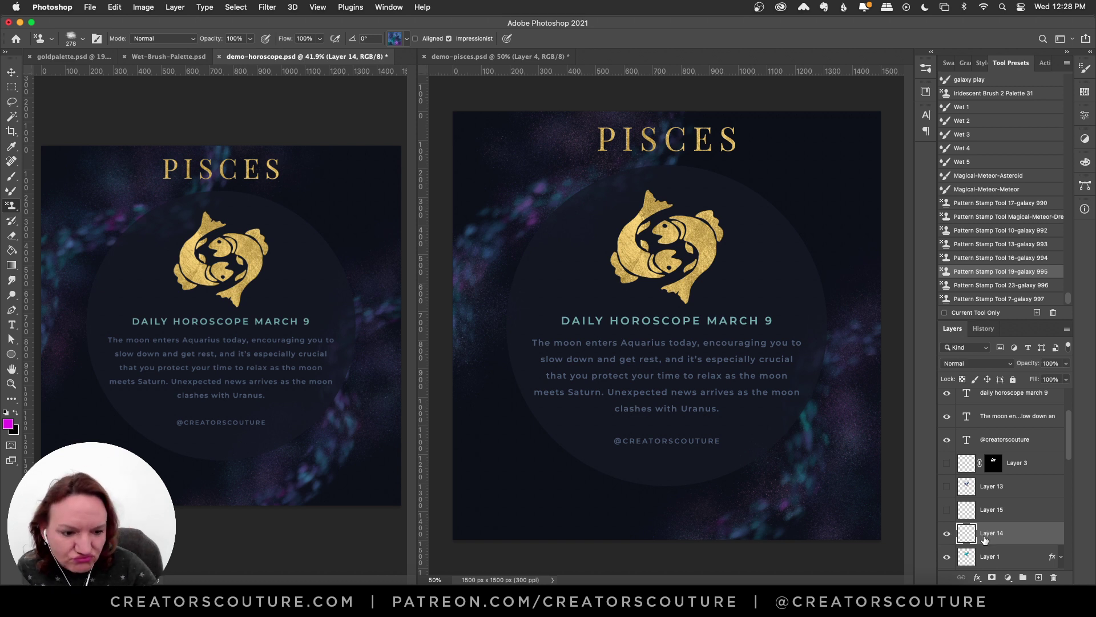
{"action": "left_click", "coordinate": [947, 534]}
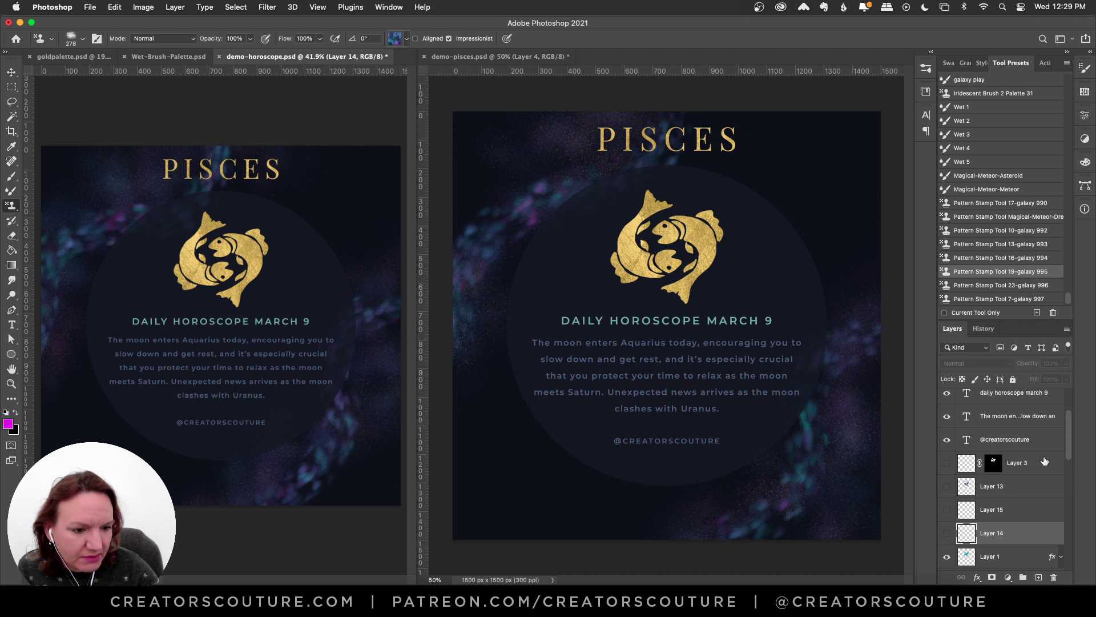
{"action": "left_click_drag", "start_coordinate": [1067, 438], "coordinate": [1066, 549]}
{"action": "left_click", "coordinate": [947, 465]}
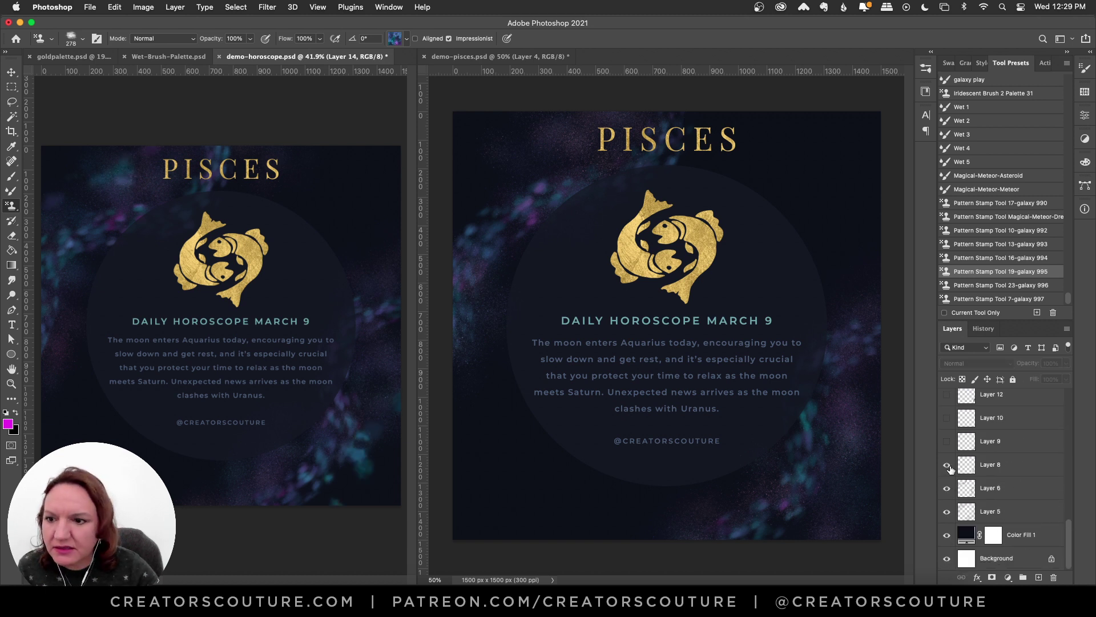
{"action": "left_click", "coordinate": [948, 466]}
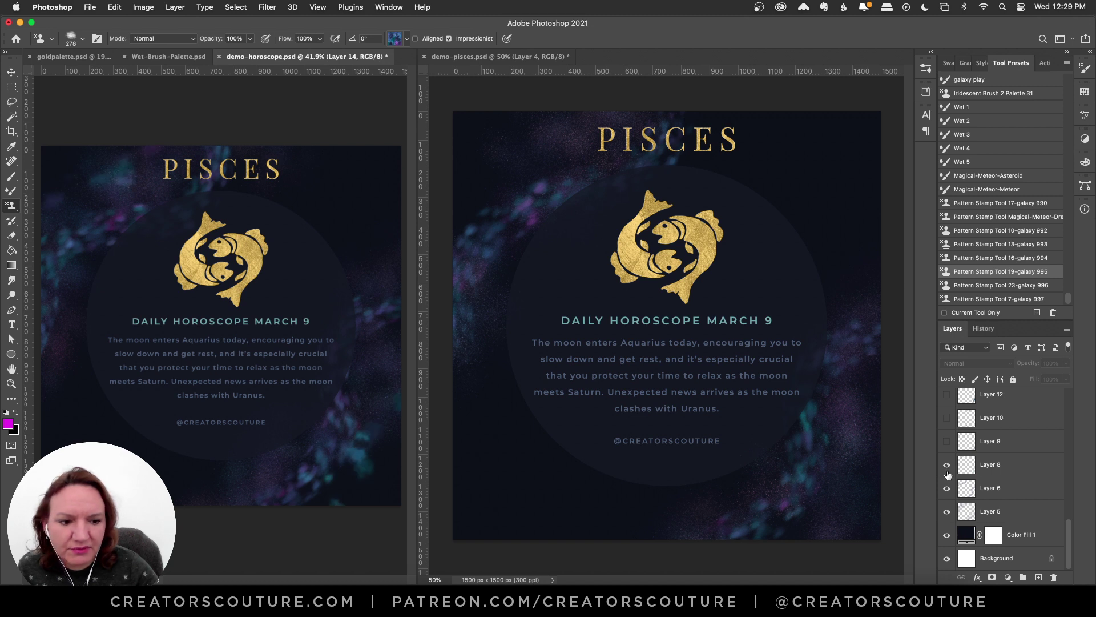
- On Layer 4 of demo-pisces.psd, paint soft blue 19-galaxy 995 strokes around the upper-left and lower-right corners, undoing trial strokes
{"action": "left_click", "coordinate": [535, 57]}
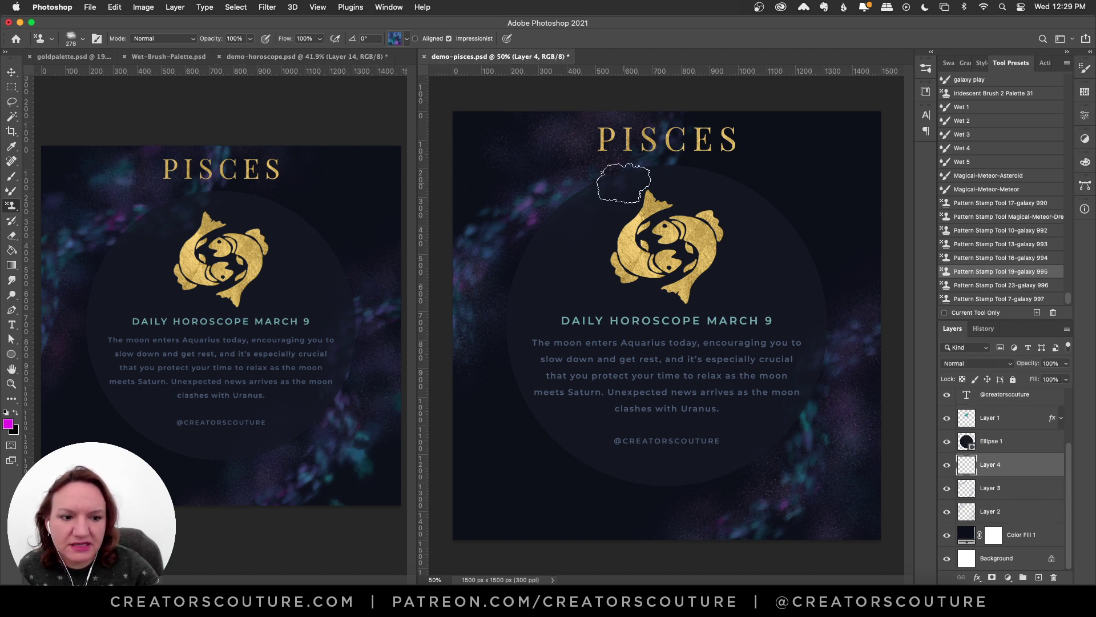
{"action": "left_click_drag", "start_coordinate": [518, 184], "coordinate": [448, 271]}
{"action": "key", "text": "super+z"}
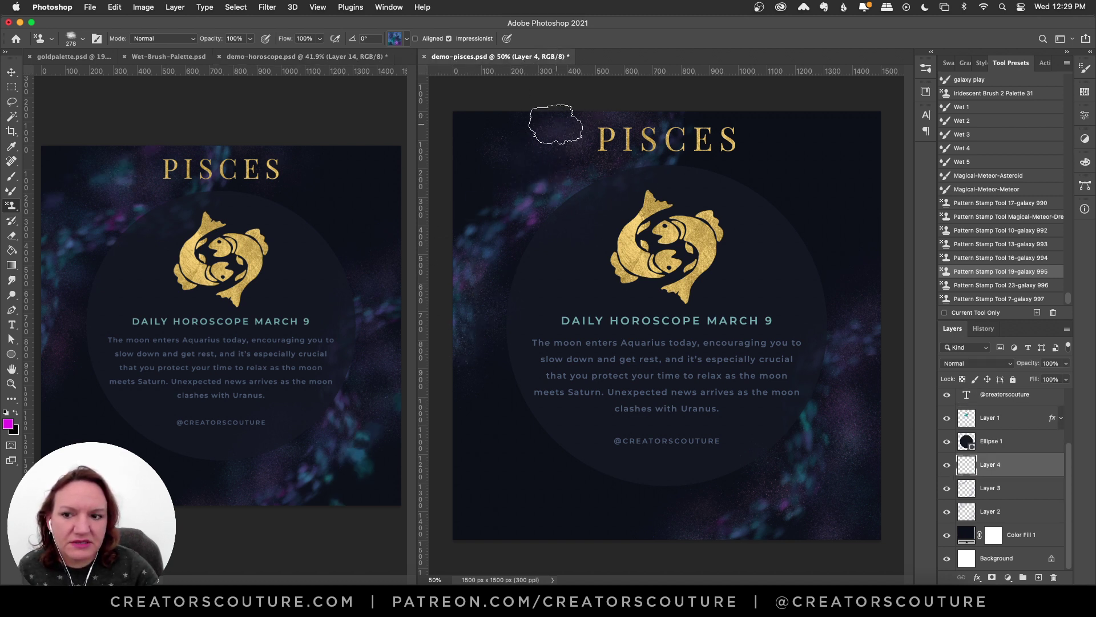
{"action": "left_click_drag", "start_coordinate": [558, 135], "coordinate": [450, 236]}
{"action": "left_click", "coordinate": [396, 39]}
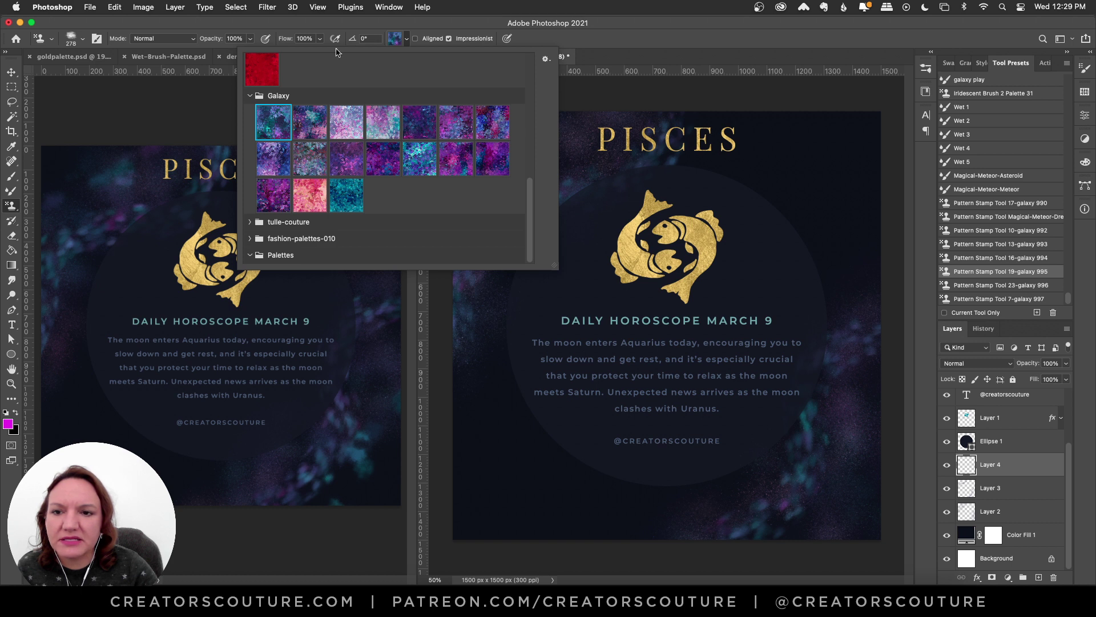
{"action": "left_click", "coordinate": [395, 38]}
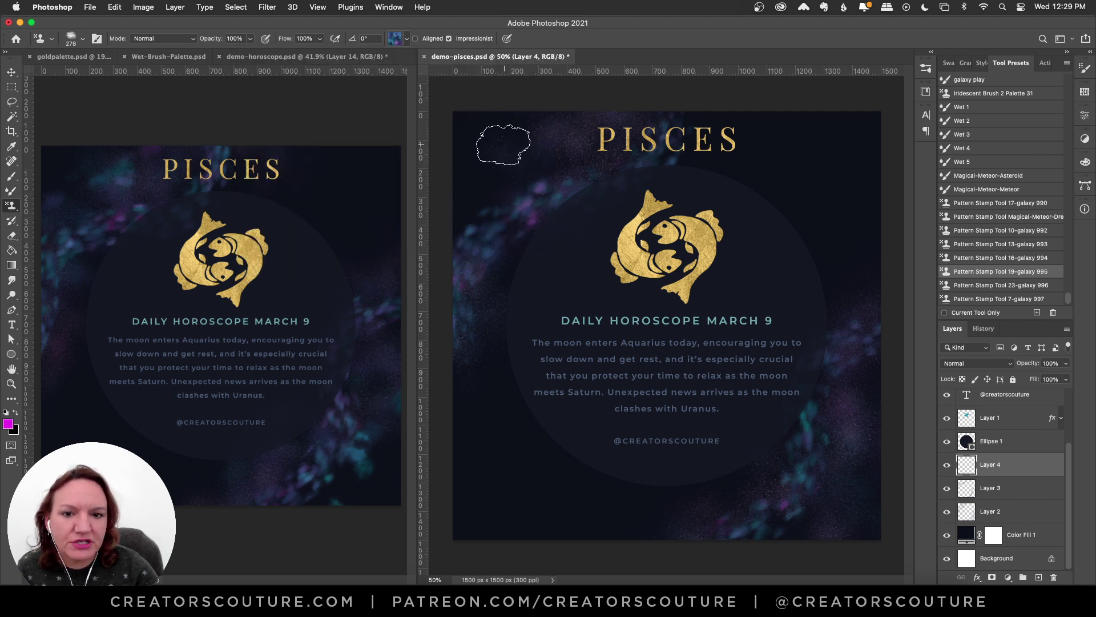
{"action": "left_click_drag", "start_coordinate": [511, 174], "coordinate": [421, 261]}
{"action": "key", "text": "super+z"}
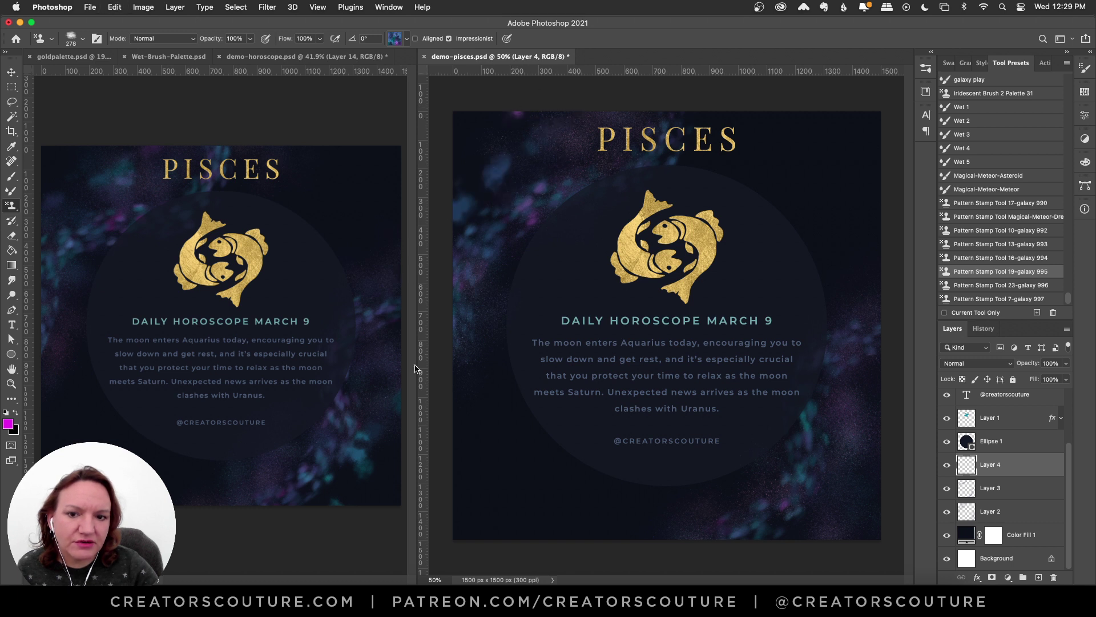
{"action": "left_click_drag", "start_coordinate": [874, 451], "coordinate": [810, 557]}
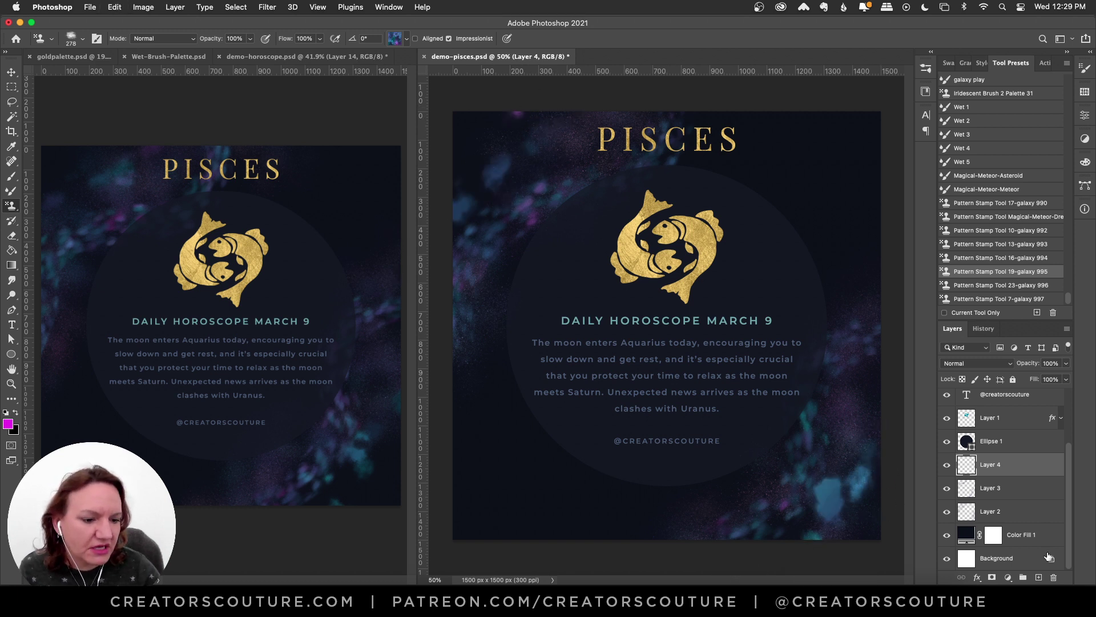
- Add a layer above Layer 4, choose the Pattern Stamp Tool 23-galaxy 996 preset and apply the second Galaxy pattern
{"action": "left_click", "coordinate": [1038, 578]}
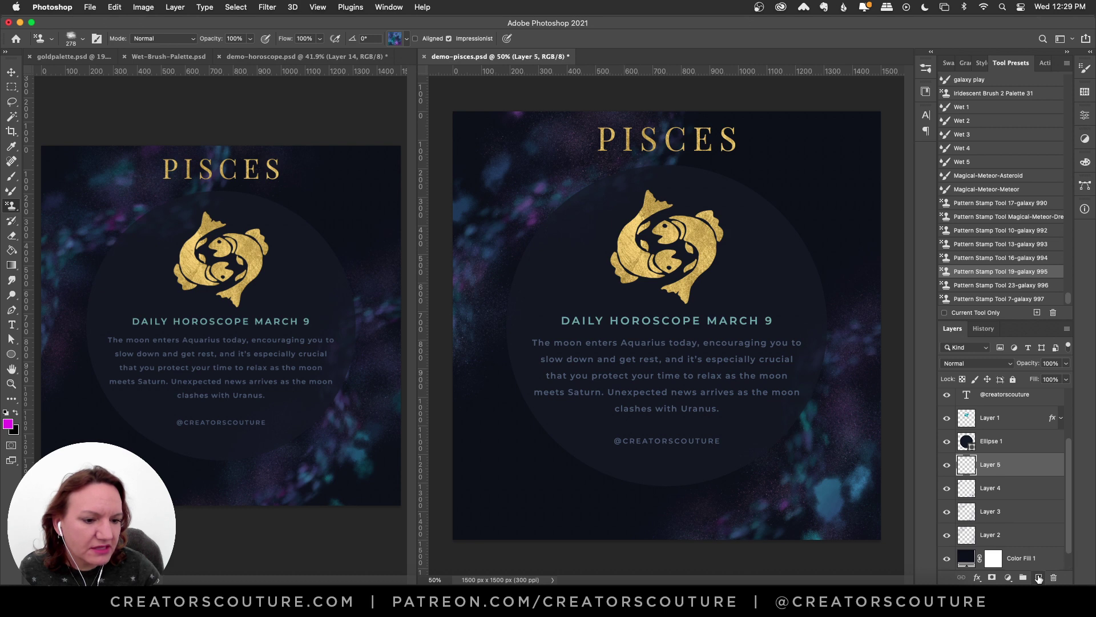
{"action": "left_click", "coordinate": [1018, 287]}
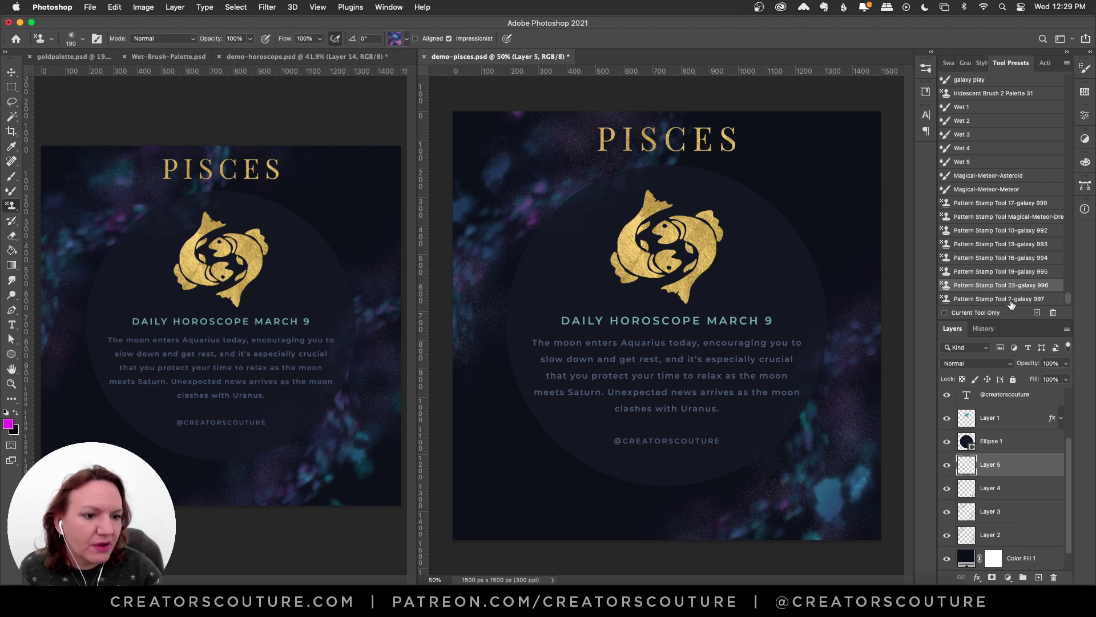
{"action": "left_click", "coordinate": [398, 37]}
{"action": "left_click", "coordinate": [310, 124]}
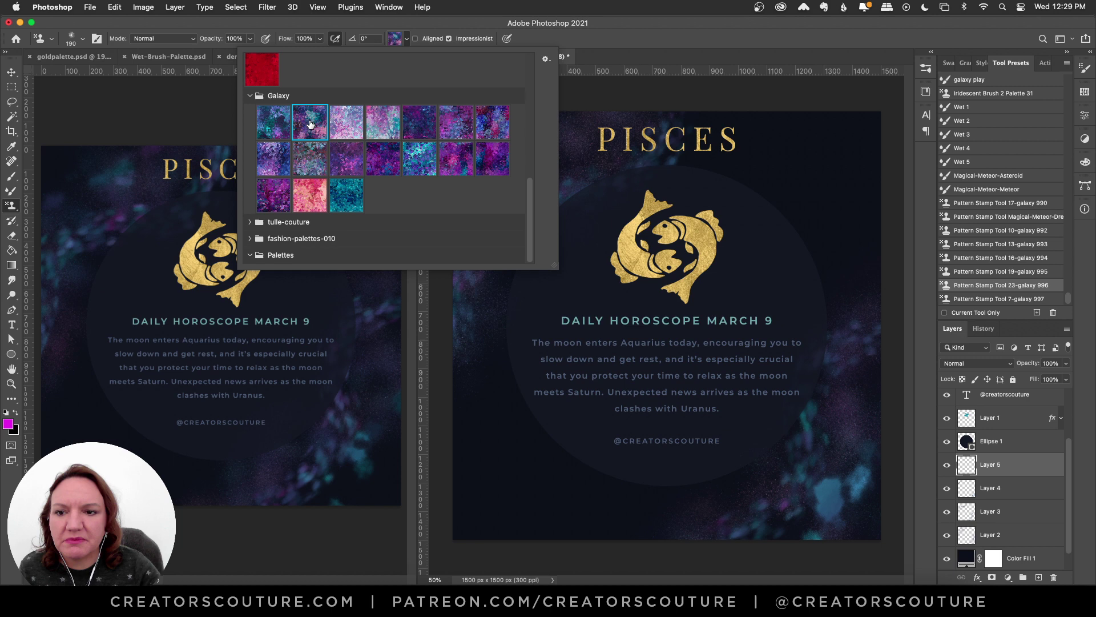
{"action": "left_click", "coordinate": [401, 28]}
- In demo-horoscope.psd, show and select Layer 9 as a reference for the fourth galaxy effect, and return to demo-pisces.psd
{"action": "left_click", "coordinate": [246, 57]}
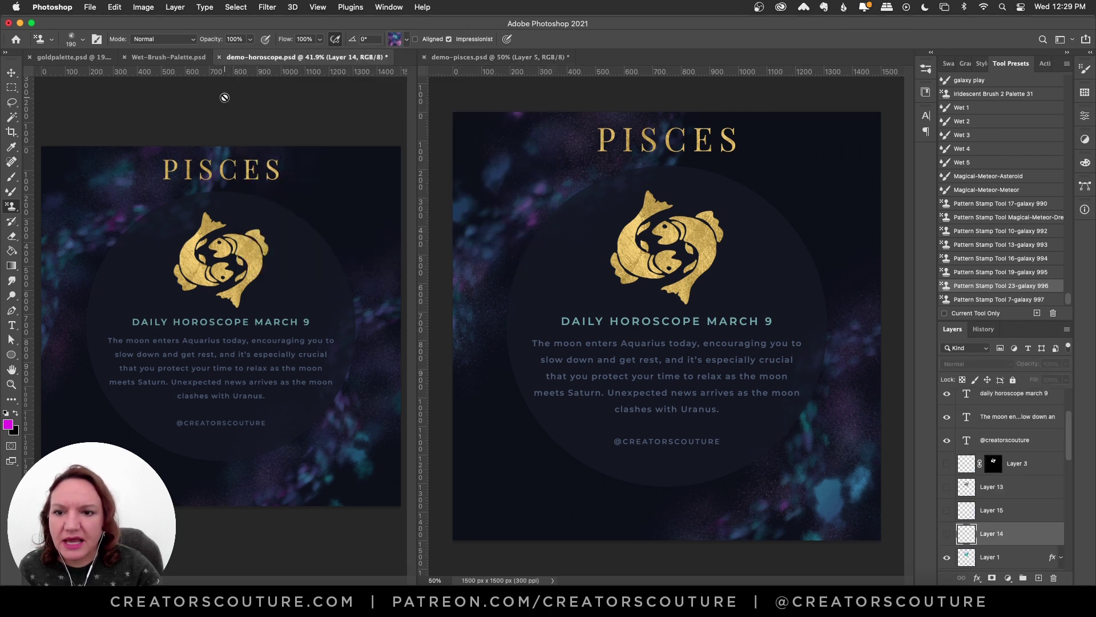
{"action": "left_click_drag", "start_coordinate": [1067, 435], "coordinate": [1022, 569]}
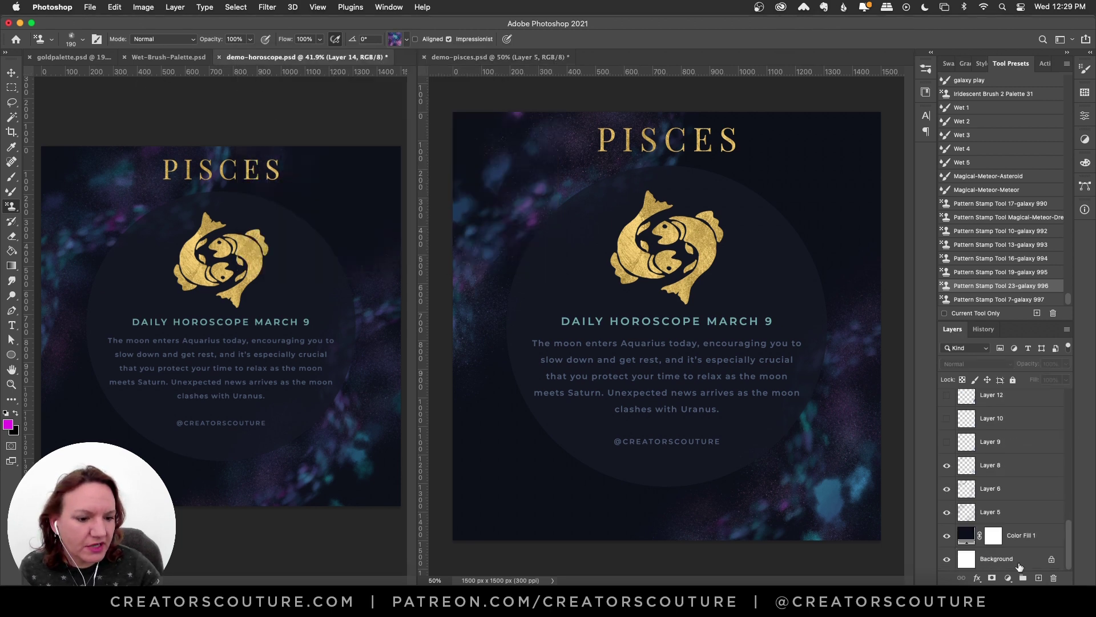
{"action": "left_click", "coordinate": [947, 444]}
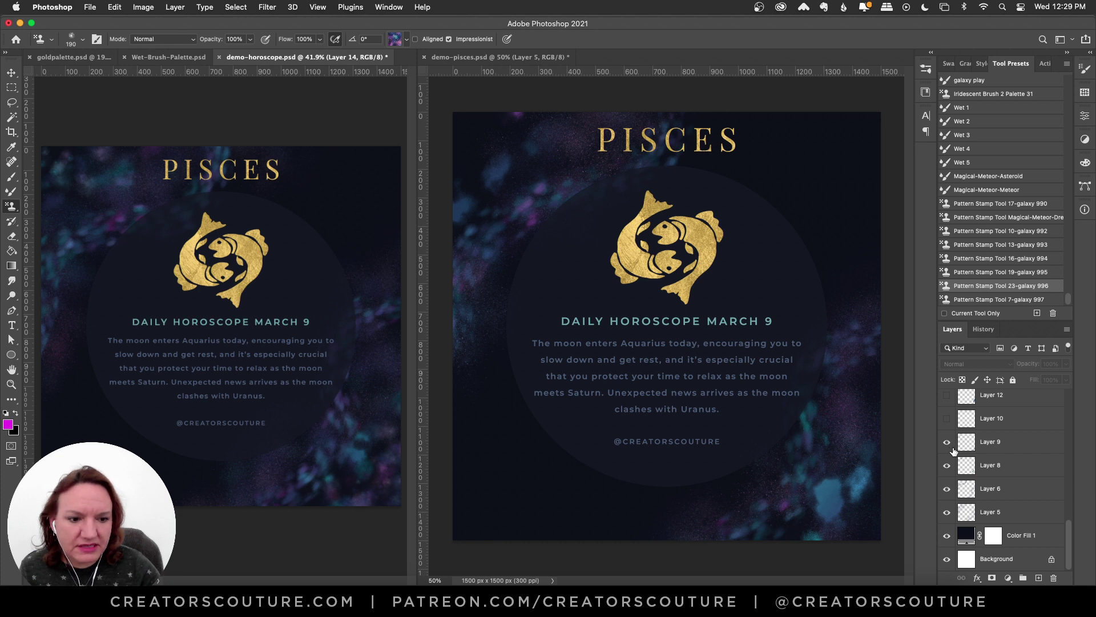
{"action": "left_click", "coordinate": [948, 445]}
{"action": "left_click", "coordinate": [948, 443]}
{"action": "left_click", "coordinate": [1010, 451]}
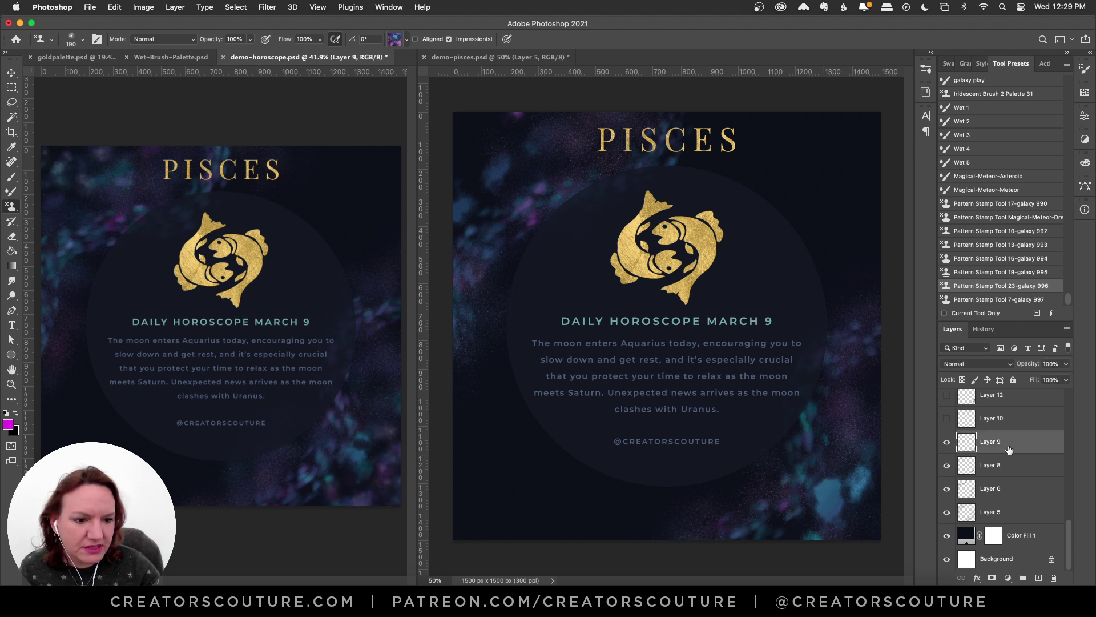
{"action": "left_click", "coordinate": [513, 97]}
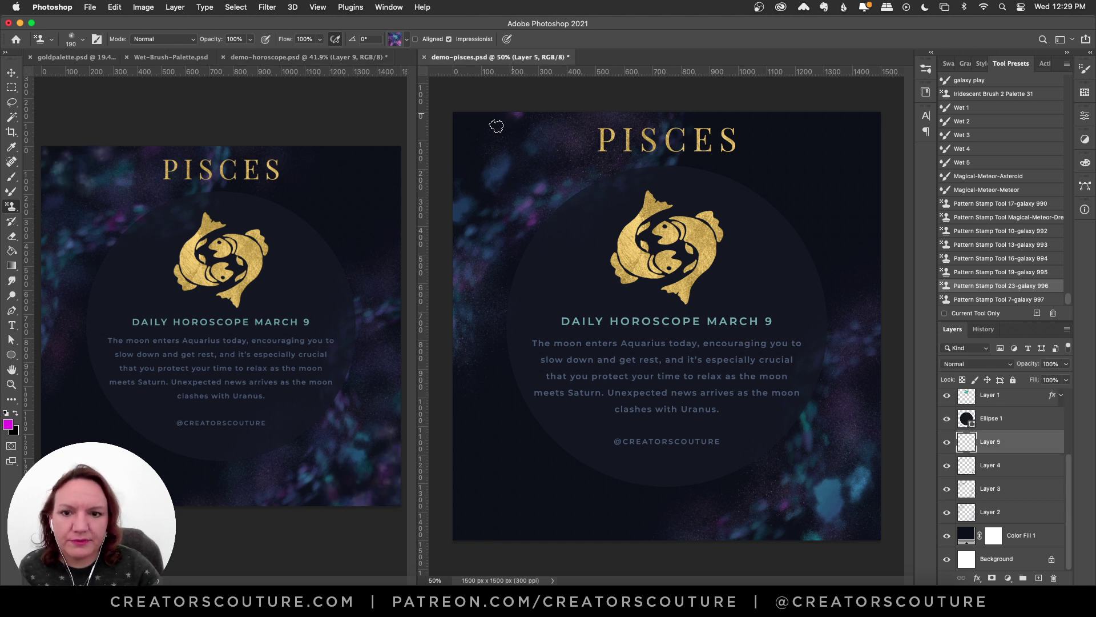
{"action": "left_click_drag", "start_coordinate": [813, 146], "coordinate": [847, 273]}
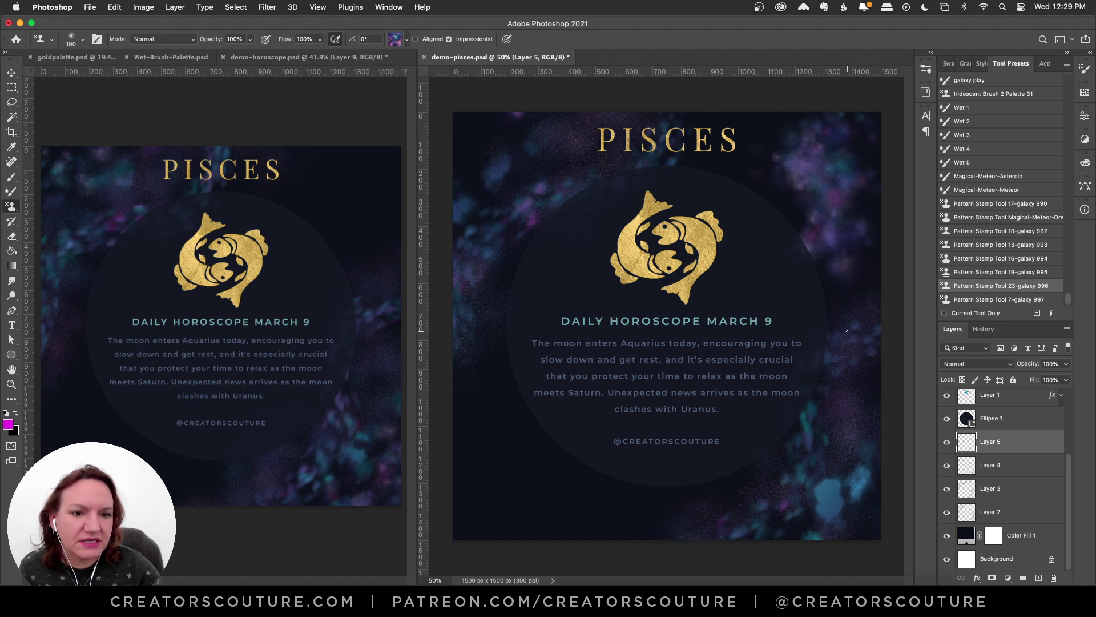
{"action": "key", "text": "super+z"}
{"action": "mouse_move", "coordinate": [831, 133]}
{"action": "left_mouse_down"}
{"action": "mouse_move", "coordinate": [810, 144]}
{"action": "mouse_move", "coordinate": [860, 246]}
{"action": "left_mouse_up"}
{"action": "key", "text": "super+z"}
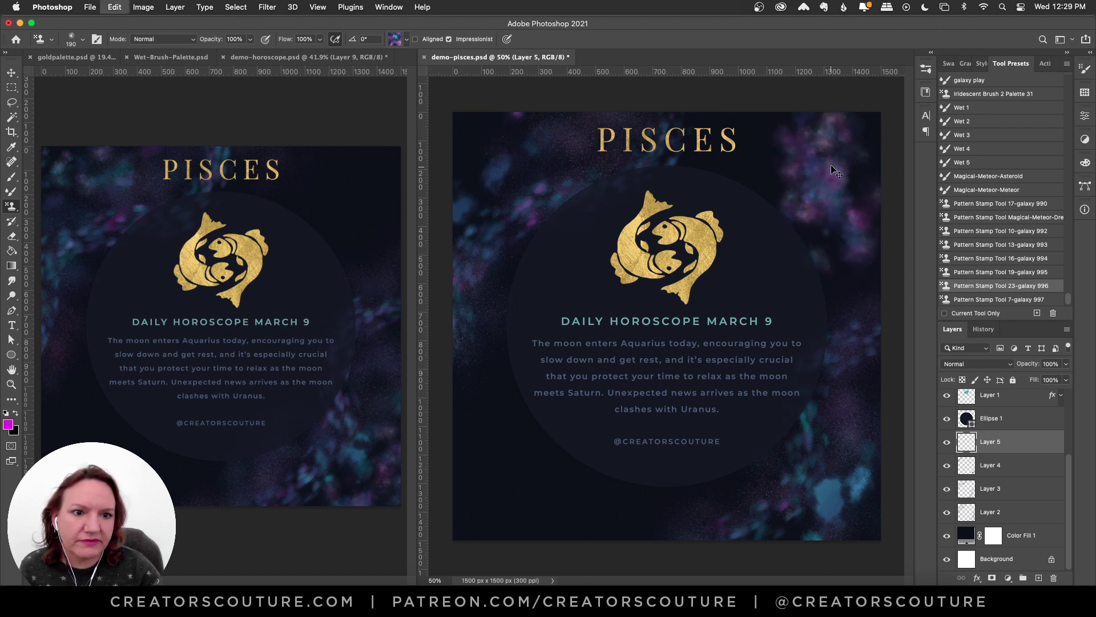
{"action": "key", "text": "super+z"}
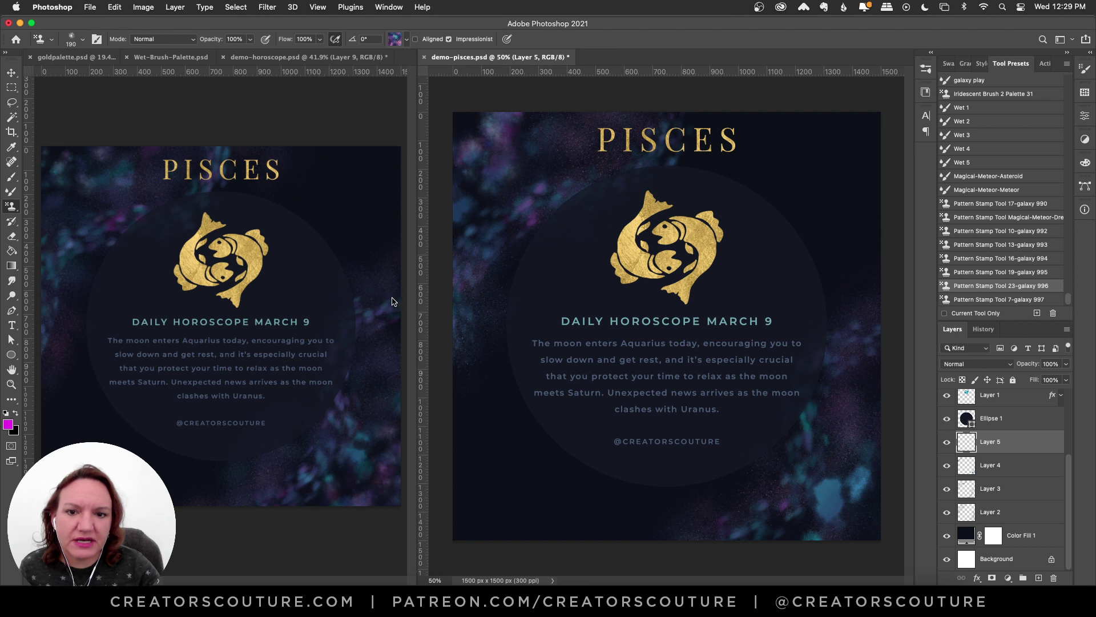
{"action": "left_click_drag", "start_coordinate": [861, 473], "coordinate": [856, 553]}
{"action": "key", "text": "super+z"}
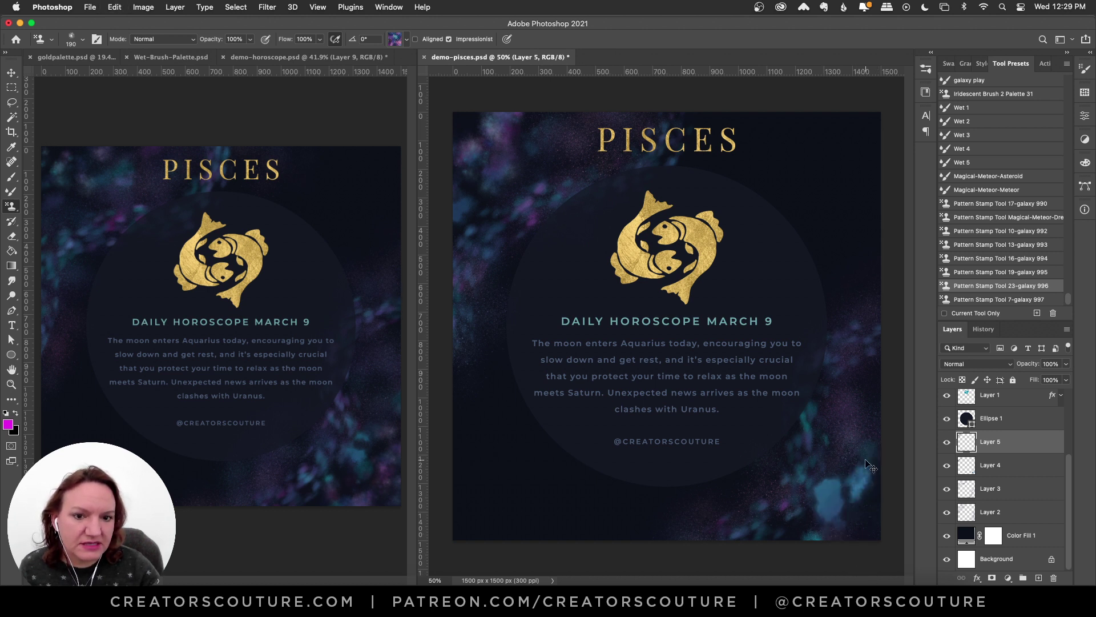
- On Layer 5, paint 23-galaxy 996 purple clouds along the artwork's right edge and at the bottom below the circle
{"action": "left_click_drag", "start_coordinate": [869, 429], "coordinate": [865, 551]}
{"action": "left_click_drag", "start_coordinate": [677, 500], "coordinate": [628, 540]}
{"action": "key", "text": "super+z"}
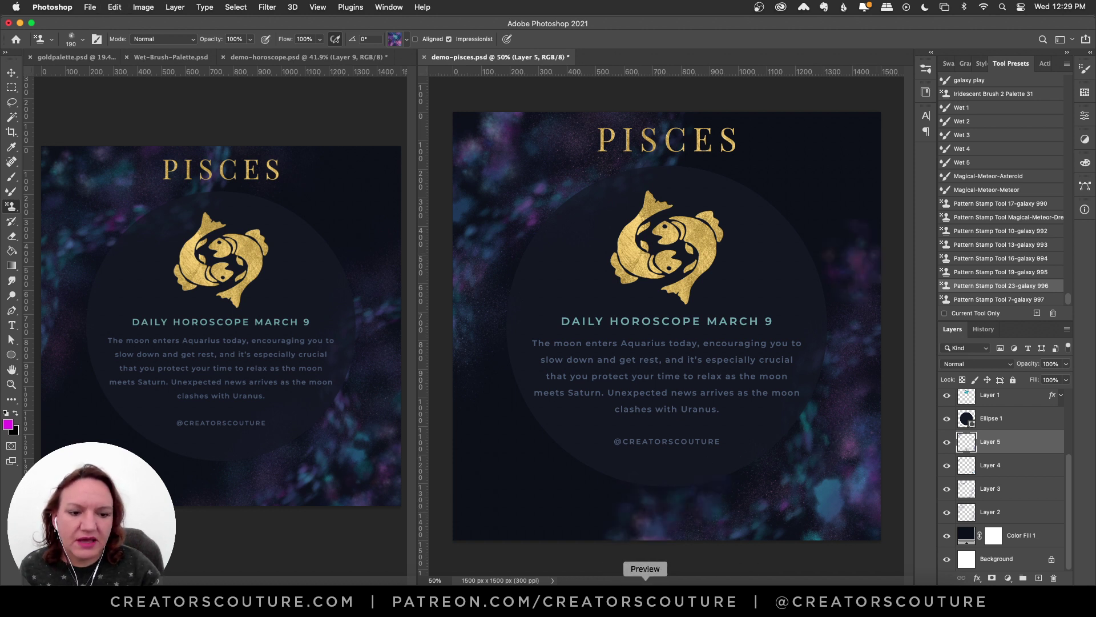
- Add a layer above Layer 5 for the 7-galaxy 997 preset, and show Layer 10 in demo-horoscope.psd as its reference
{"action": "left_click", "coordinate": [1040, 578]}
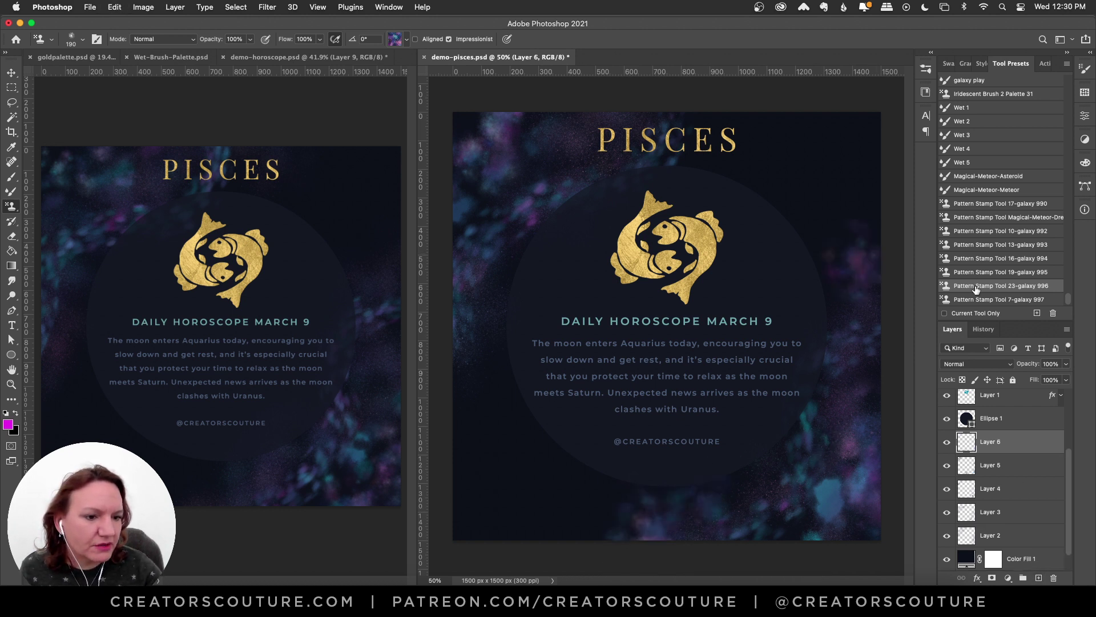
{"action": "left_click", "coordinate": [1016, 299]}
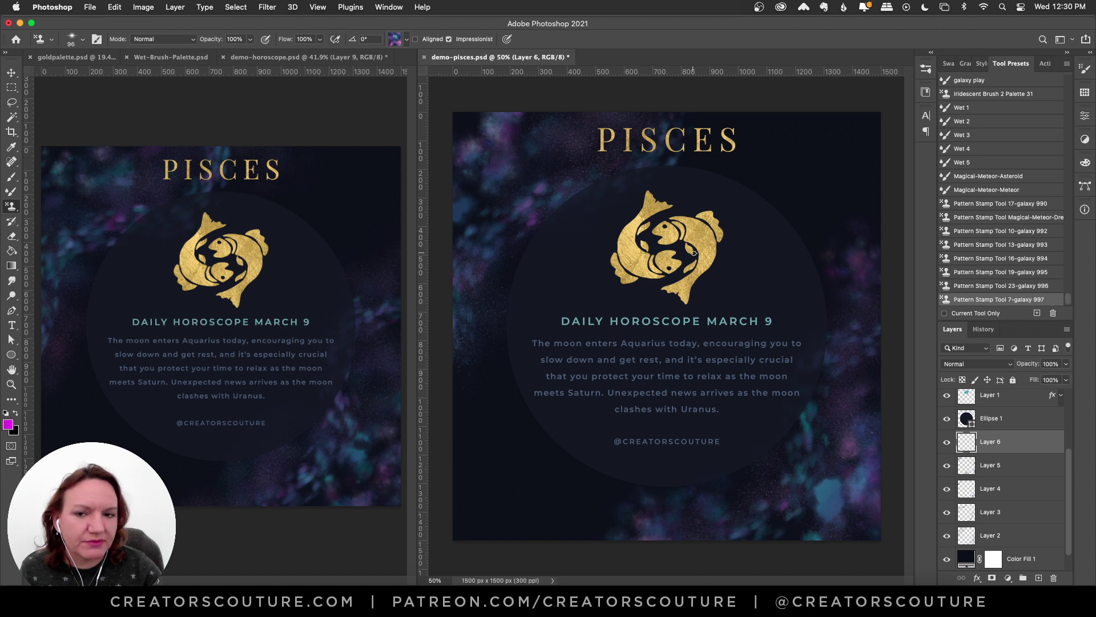
{"action": "left_click", "coordinate": [244, 73]}
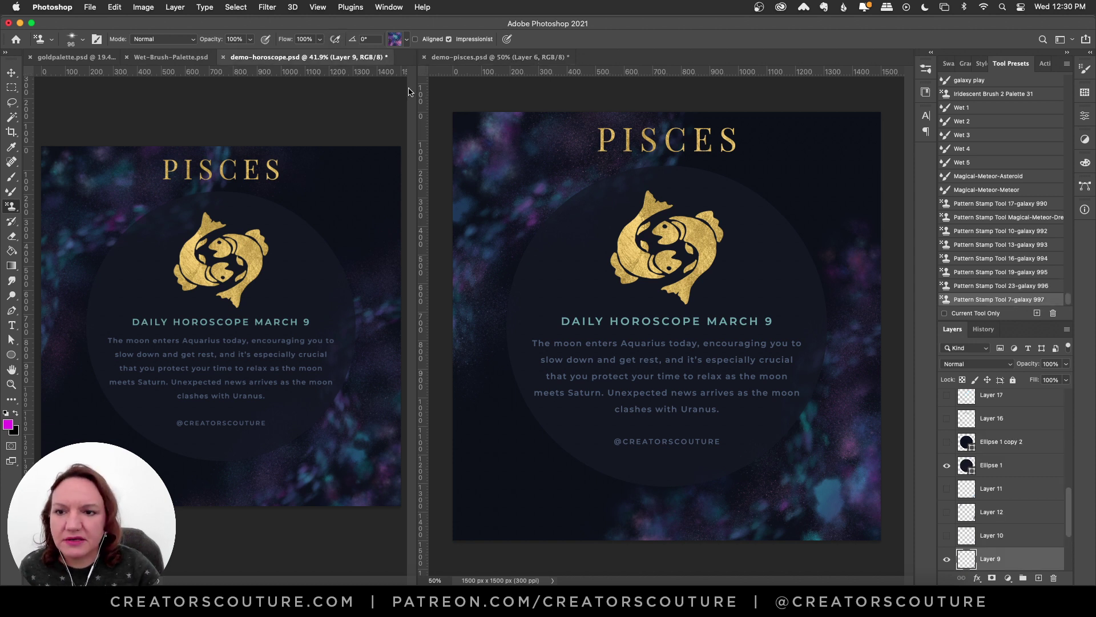
{"action": "left_click", "coordinate": [948, 537]}
{"action": "left_click", "coordinate": [1007, 534]}
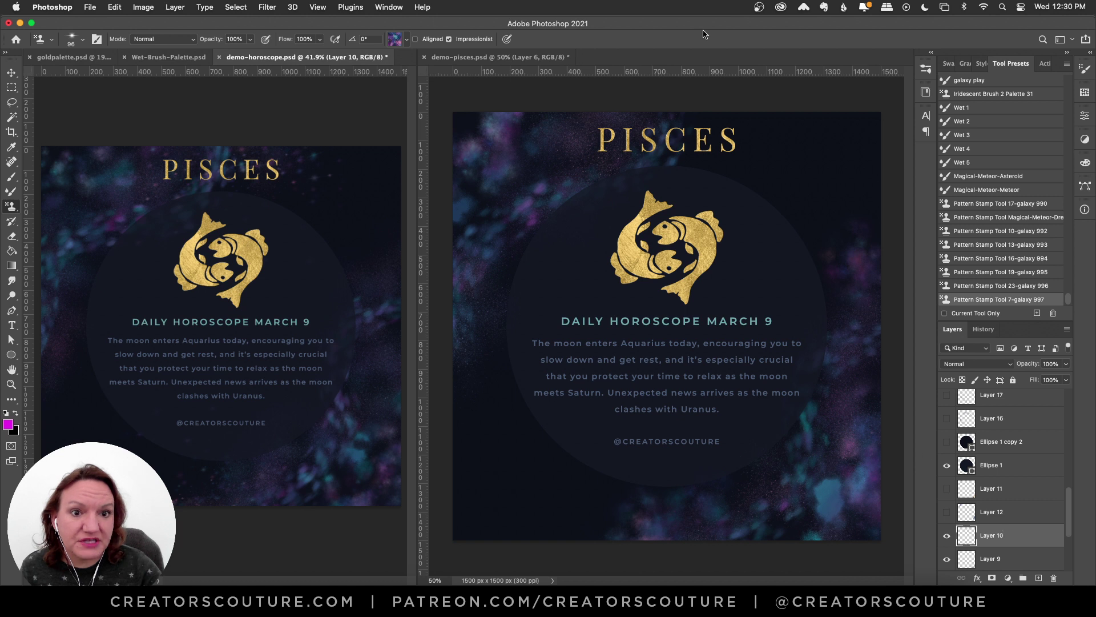
- On Layer 6 of demo-pisces.psd, paint 7-galaxy 997 star speckles around the circle's upper-right and lower-left sides, and add another layer above
{"action": "left_click", "coordinate": [544, 61]}
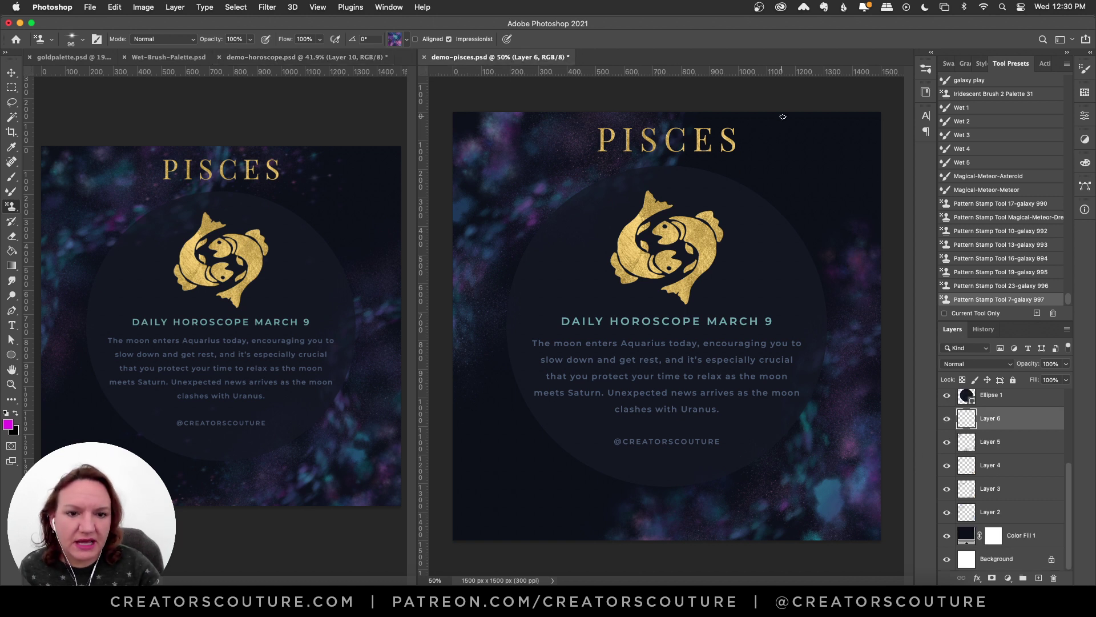
{"action": "mouse_move", "coordinate": [503, 426]}
{"action": "left_mouse_down"}
{"action": "mouse_move", "coordinate": [622, 501]}
{"action": "mouse_move", "coordinate": [548, 517]}
{"action": "left_mouse_up"}
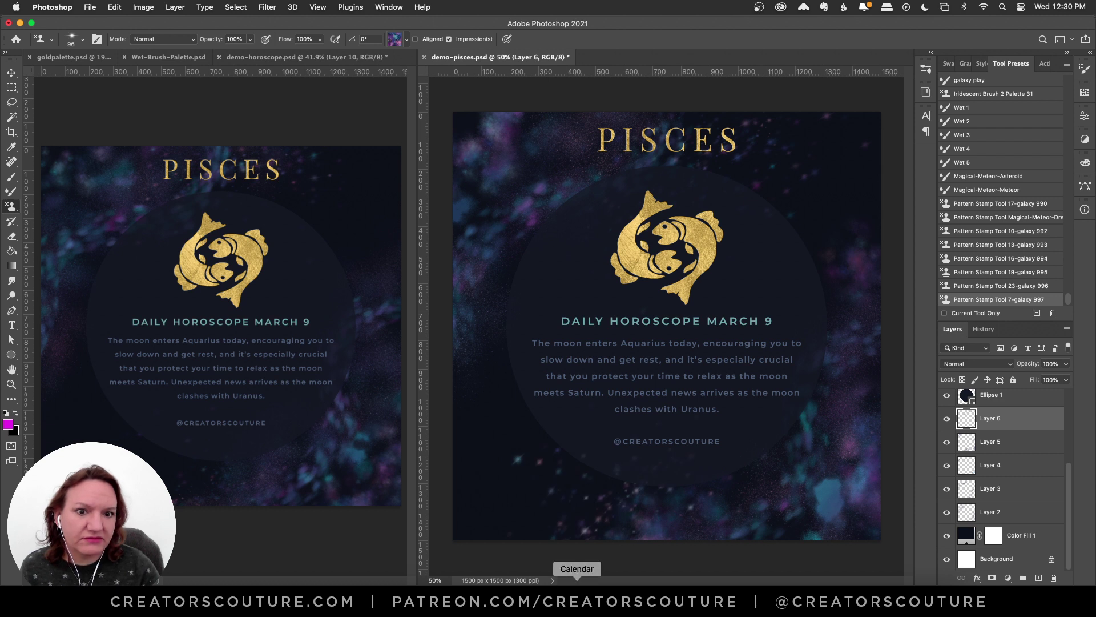
{"action": "left_click", "coordinate": [1039, 578]}
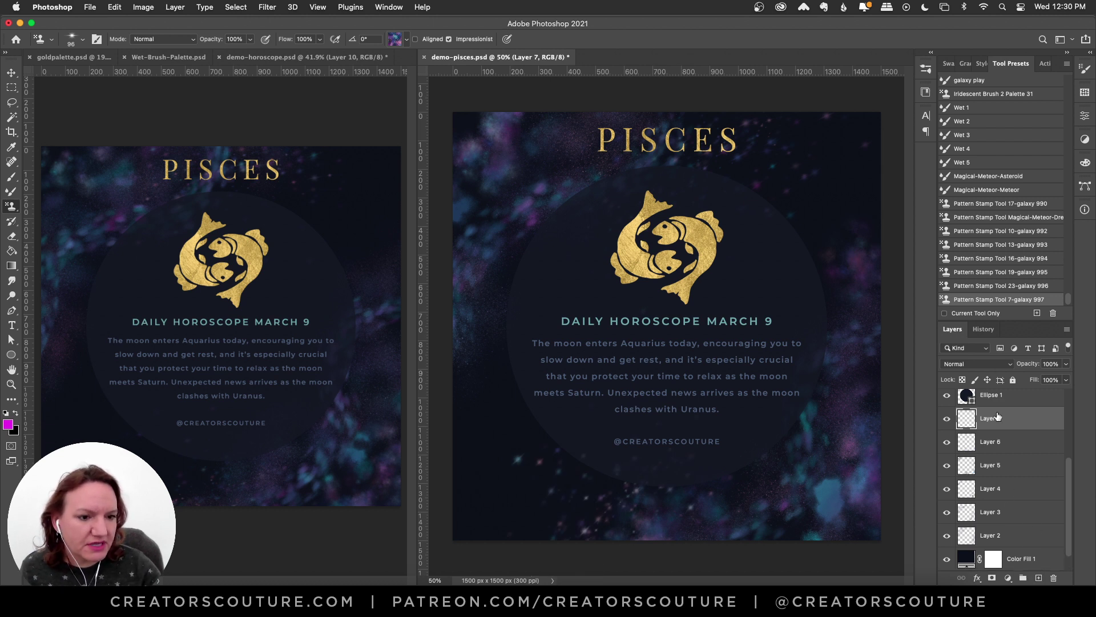
- In demo-horoscope.psd, toggle Layer 12 for comparison, leave it shown and selected as a reference, and return to demo-pisces.psd
{"action": "left_click", "coordinate": [307, 84]}
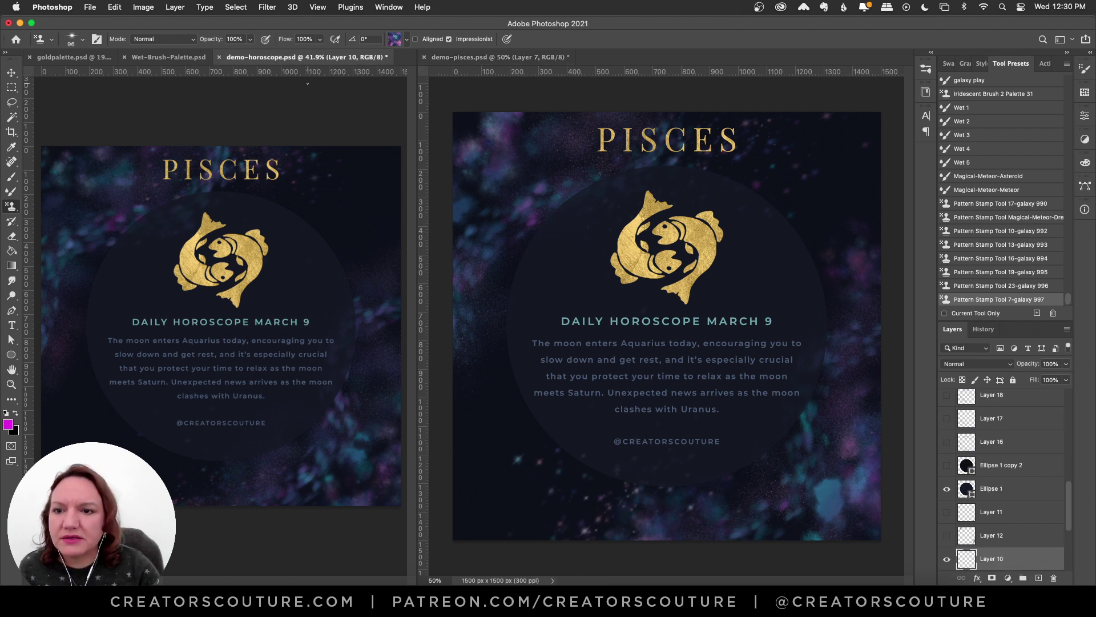
{"action": "left_click_drag", "start_coordinate": [1070, 512], "coordinate": [1069, 525]}
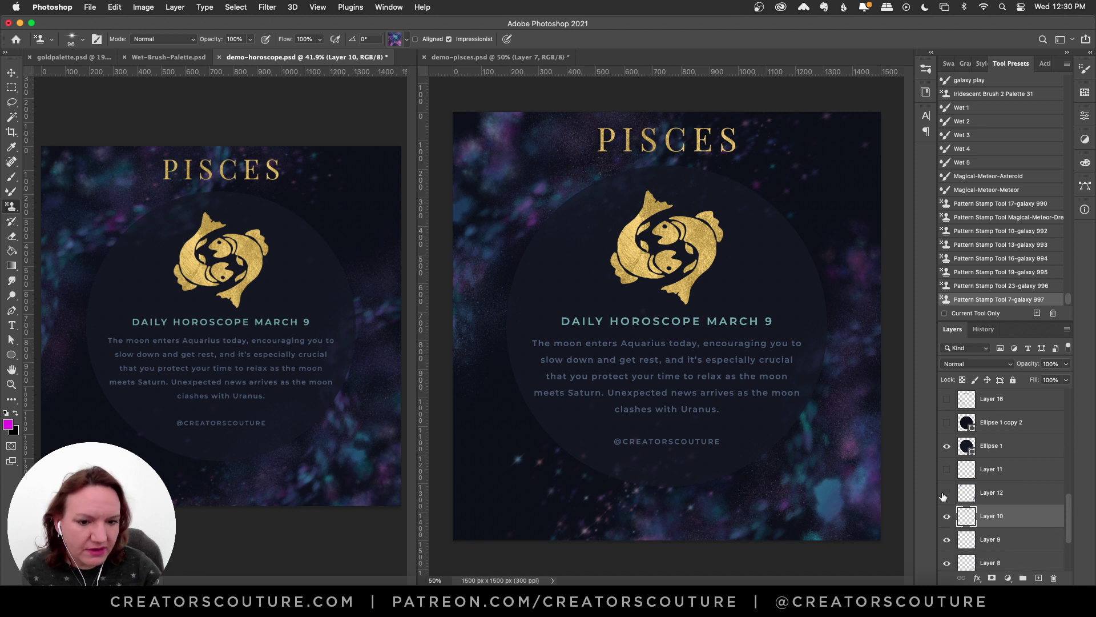
{"action": "left_click", "coordinate": [947, 493]}
{"action": "left_click", "coordinate": [947, 493]}
{"action": "left_click", "coordinate": [947, 493]}
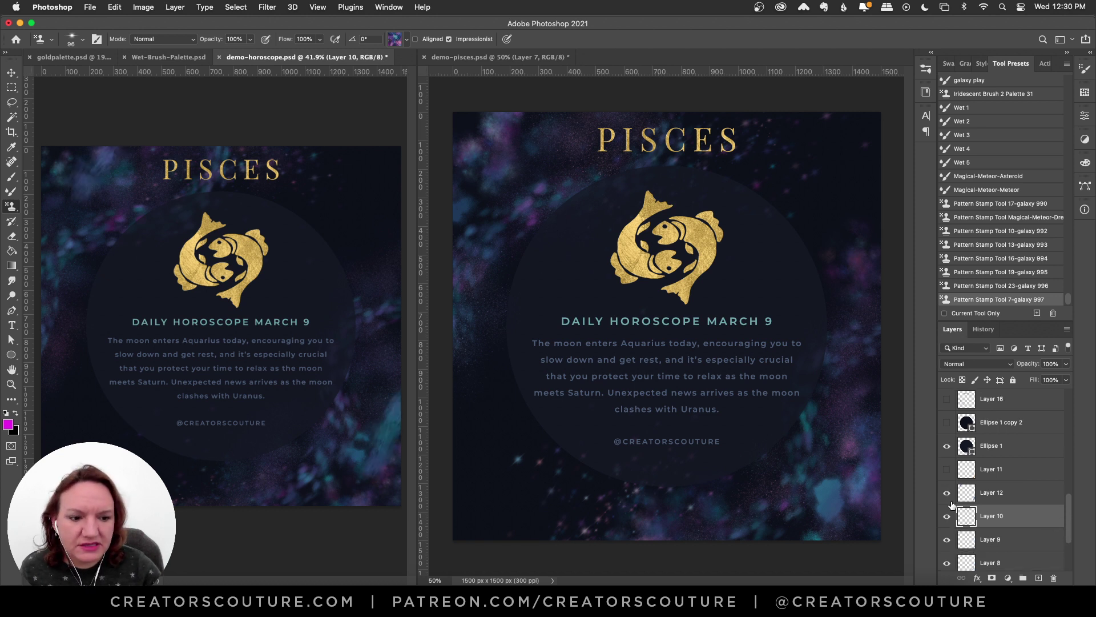
{"action": "left_click", "coordinate": [991, 494]}
{"action": "left_click", "coordinate": [631, 80]}
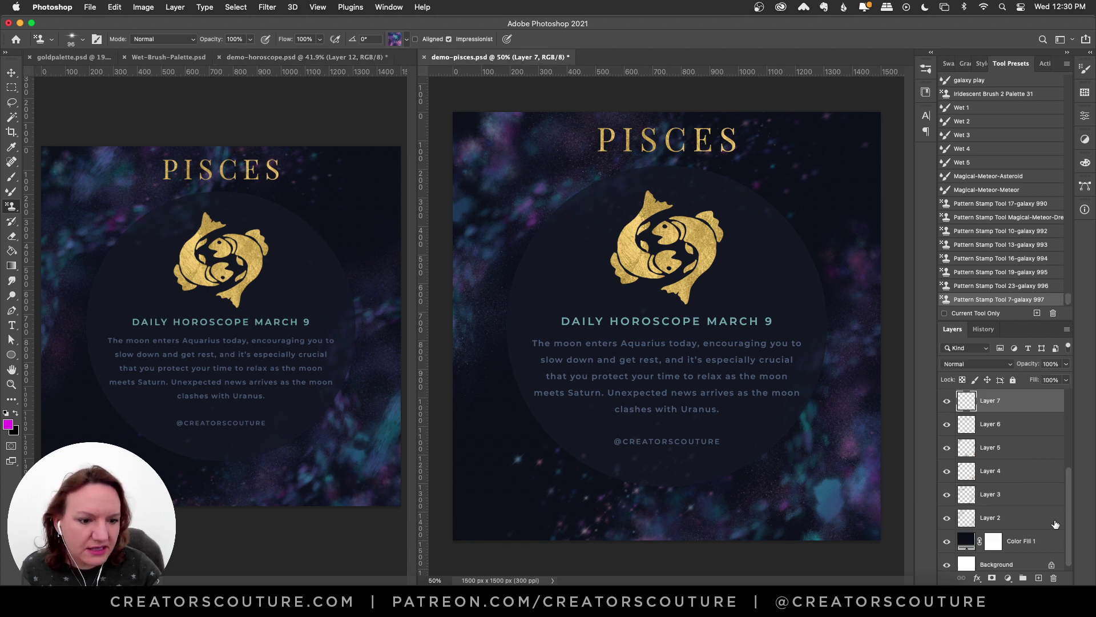
- Add a layer above Layer 7, choose the Magical-Meteor-Streaky brush at 175 px and apply the first Galaxy pattern
{"action": "left_click", "coordinate": [1039, 578]}
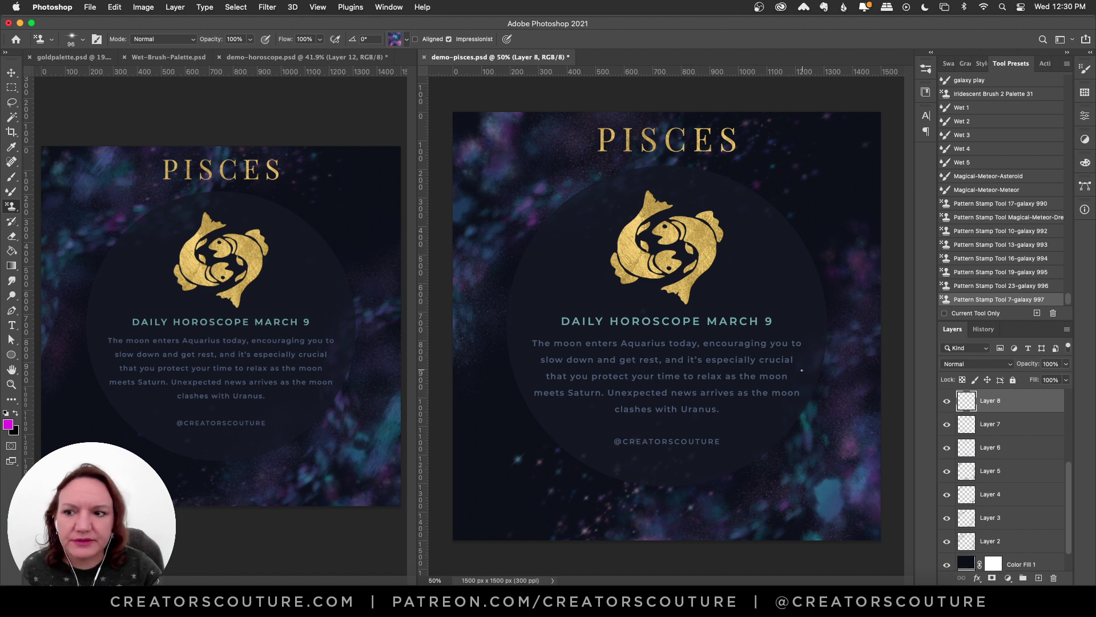
{"action": "left_click", "coordinate": [926, 69]}
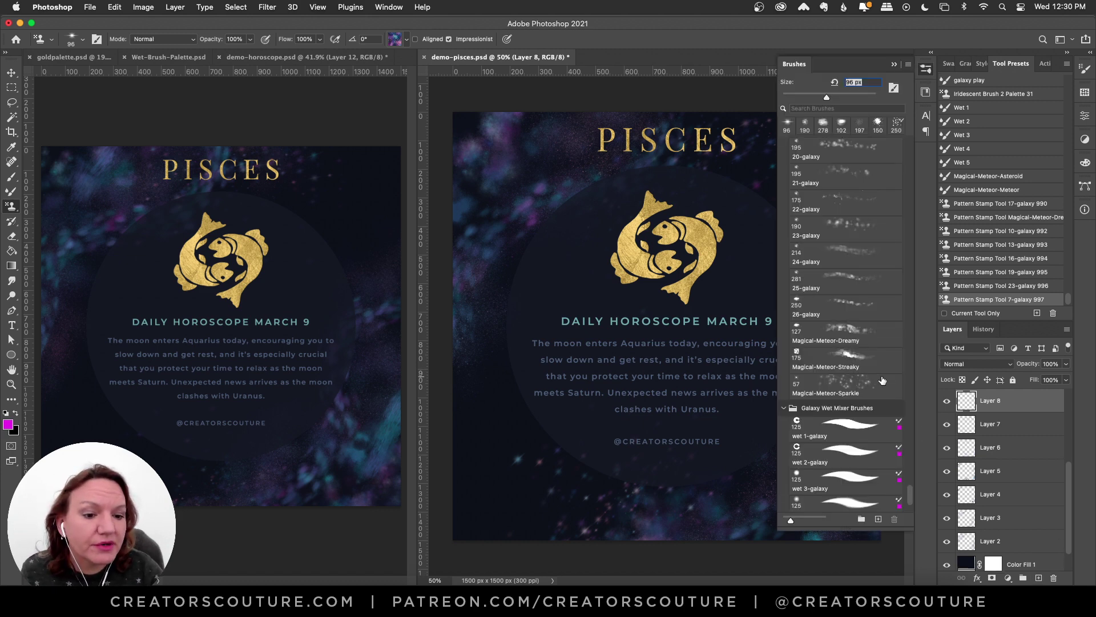
{"action": "left_click", "coordinate": [839, 357]}
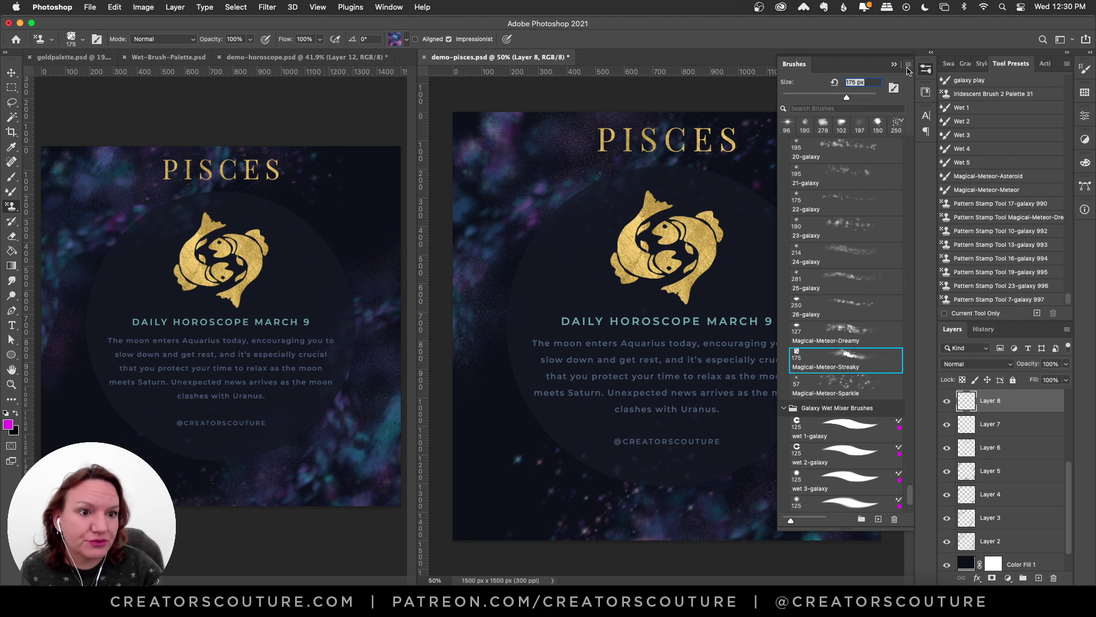
{"action": "left_click", "coordinate": [926, 69]}
{"action": "left_click", "coordinate": [406, 40]}
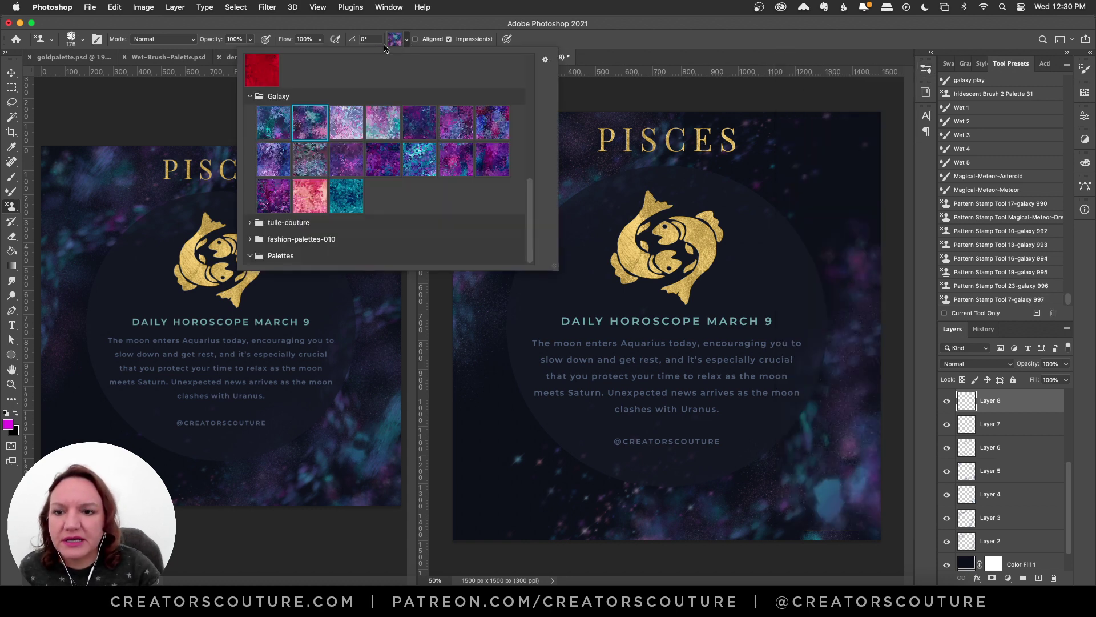
{"action": "left_click", "coordinate": [280, 130]}
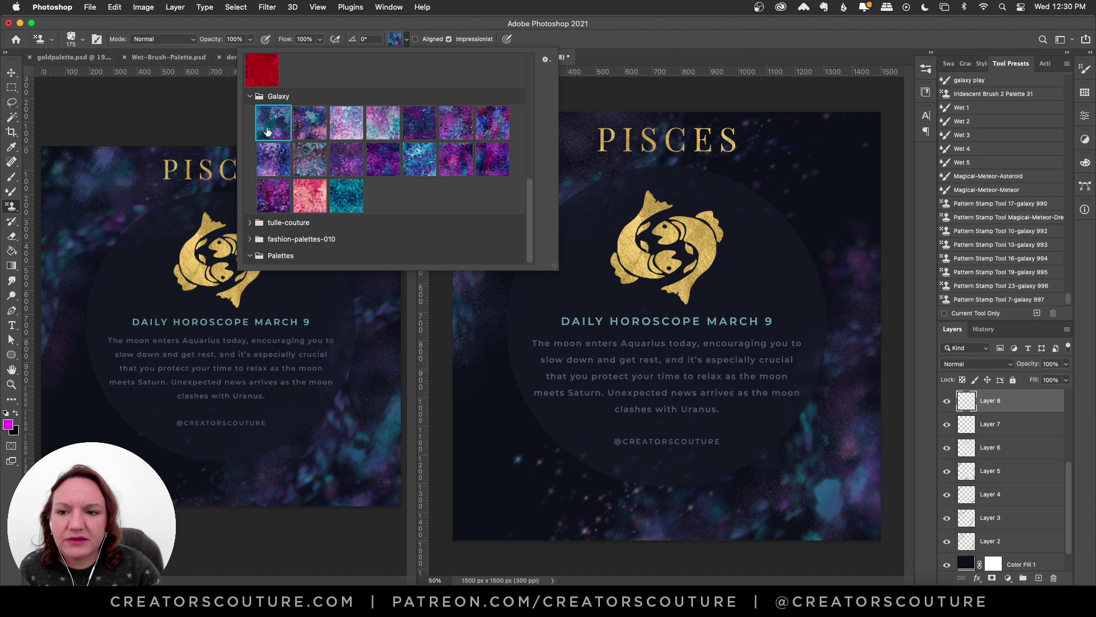
- On Layer 8, paint Magical-Meteor-Streaky strokes over the artwork's upper-left and lower-right areas, and add another layer above
{"action": "left_click", "coordinate": [436, 20]}
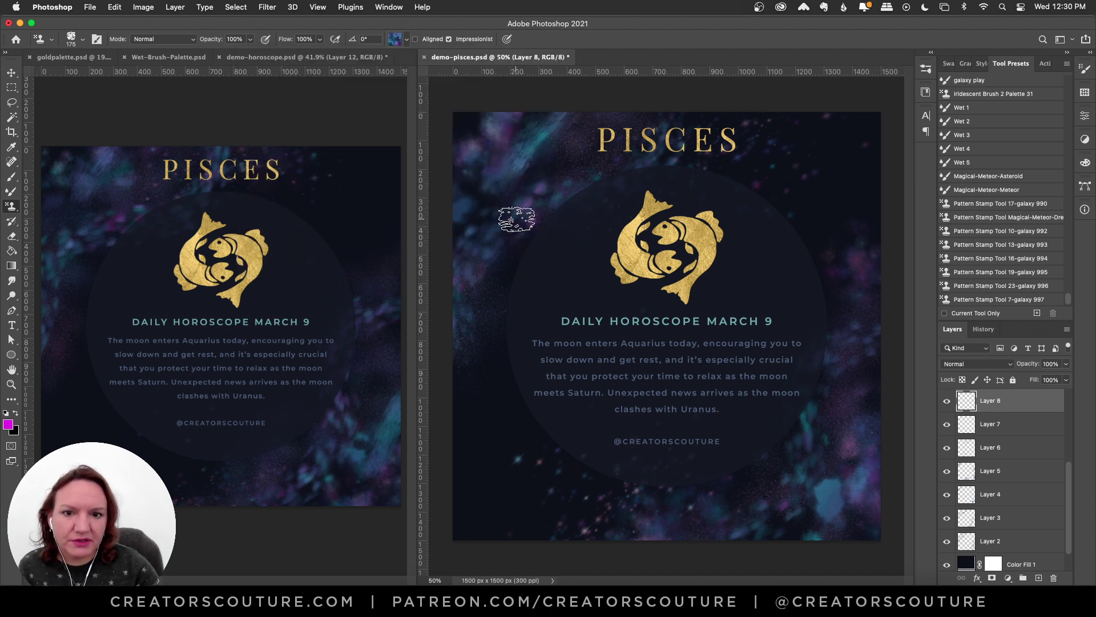
{"action": "left_click_drag", "start_coordinate": [583, 102], "coordinate": [497, 200]}
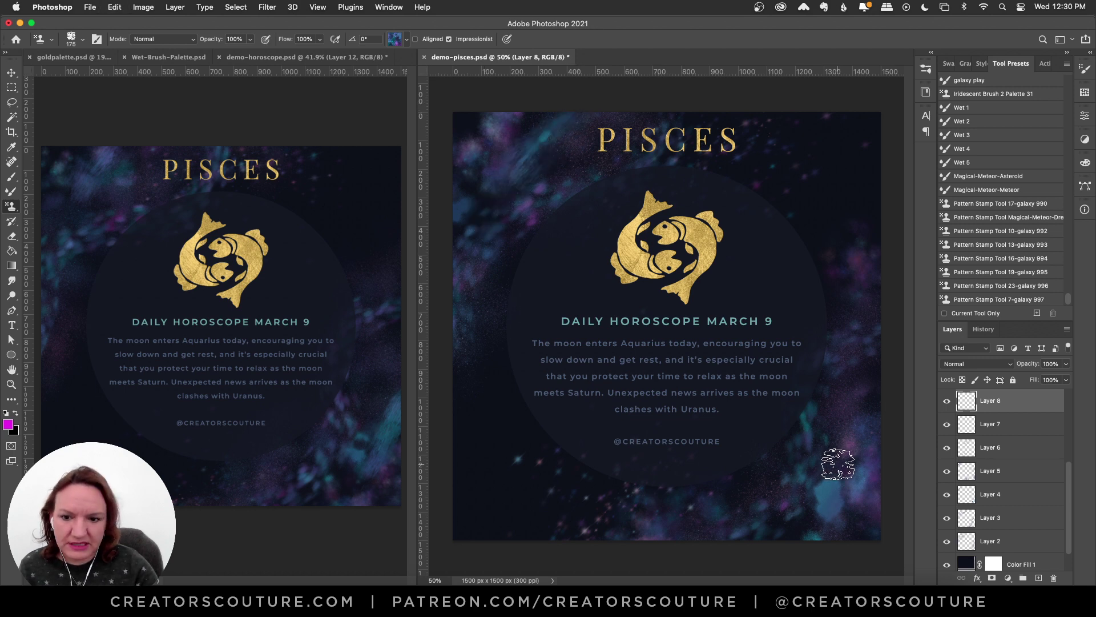
{"action": "left_click_drag", "start_coordinate": [880, 372], "coordinate": [795, 505]}
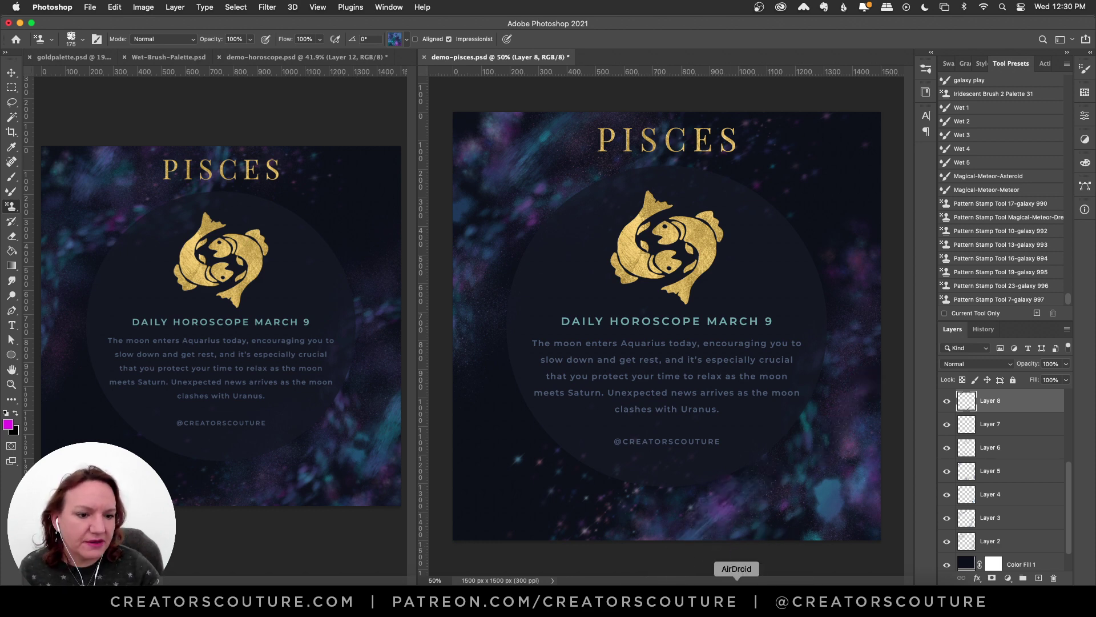
{"action": "left_click", "coordinate": [1038, 578]}
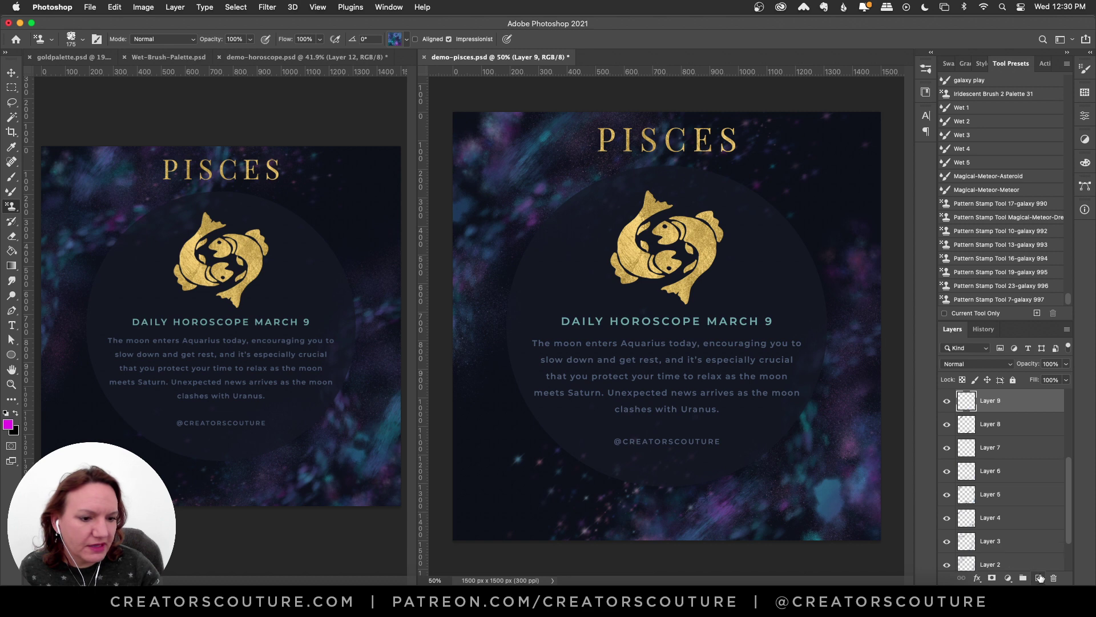
- Show Layer 11 in demo-horoscope.psd as the reference for the gold speckles
{"action": "left_click", "coordinate": [269, 55]}
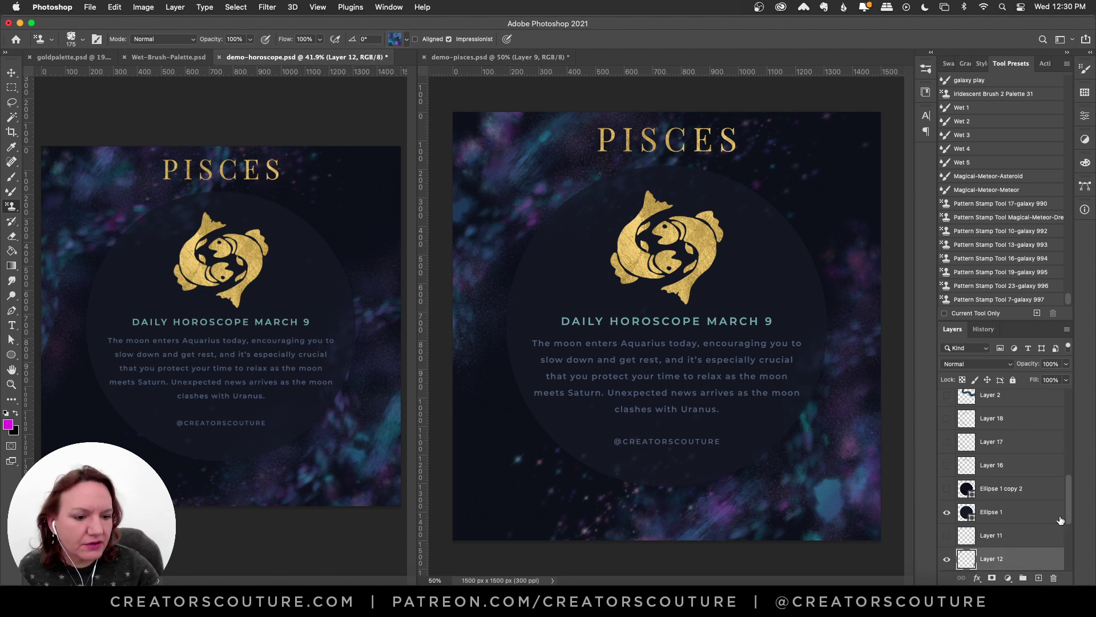
{"action": "scroll", "coordinate": [1068, 511], "scroll_direction": "down", "scroll_amount": 5}
{"action": "left_click", "coordinate": [1074, 534]}
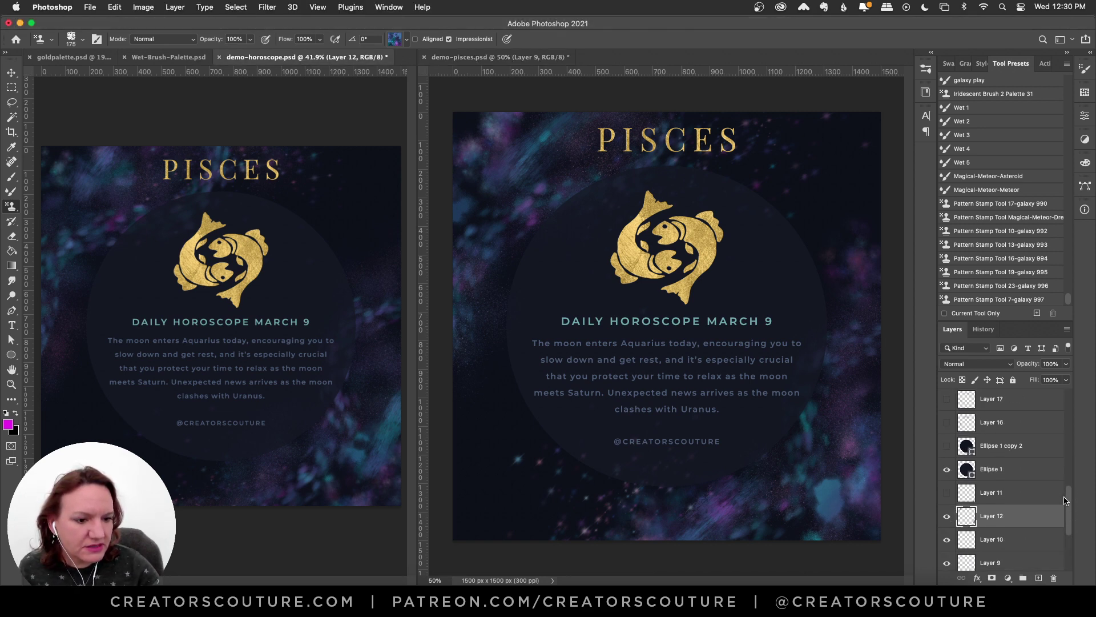
{"action": "scroll", "coordinate": [1028, 514], "scroll_direction": "up", "scroll_amount": 5}
{"action": "left_click", "coordinate": [947, 516]}
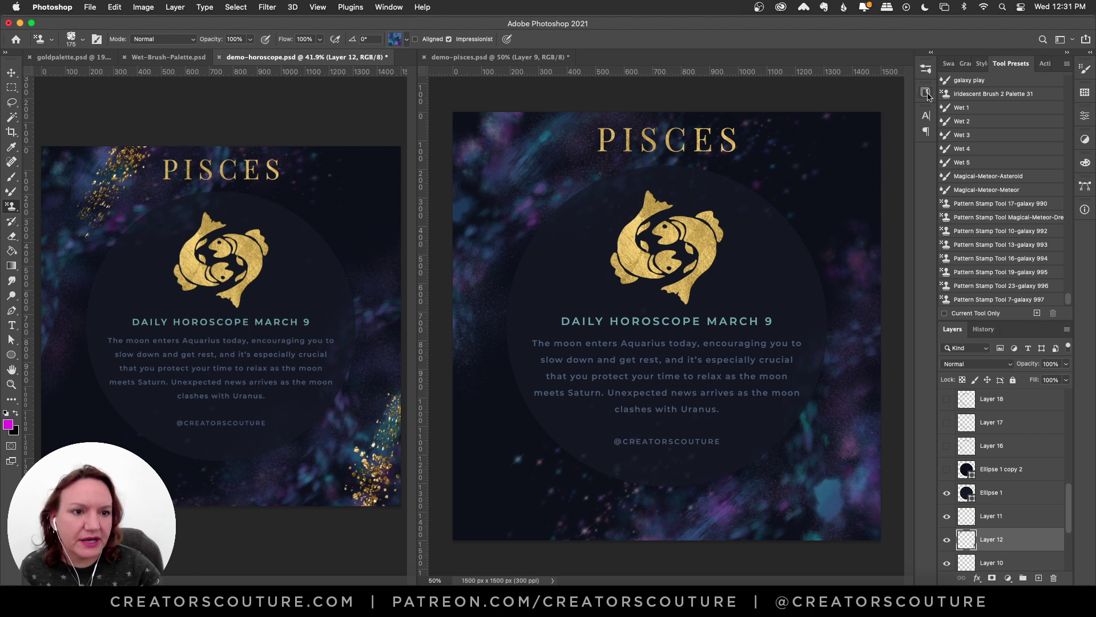
- Choose the Asteroids-Gold brush at 250 px from the Galaxy Wet Mixer Brushes, and return to demo-pisces.psd
{"action": "left_click", "coordinate": [926, 69]}
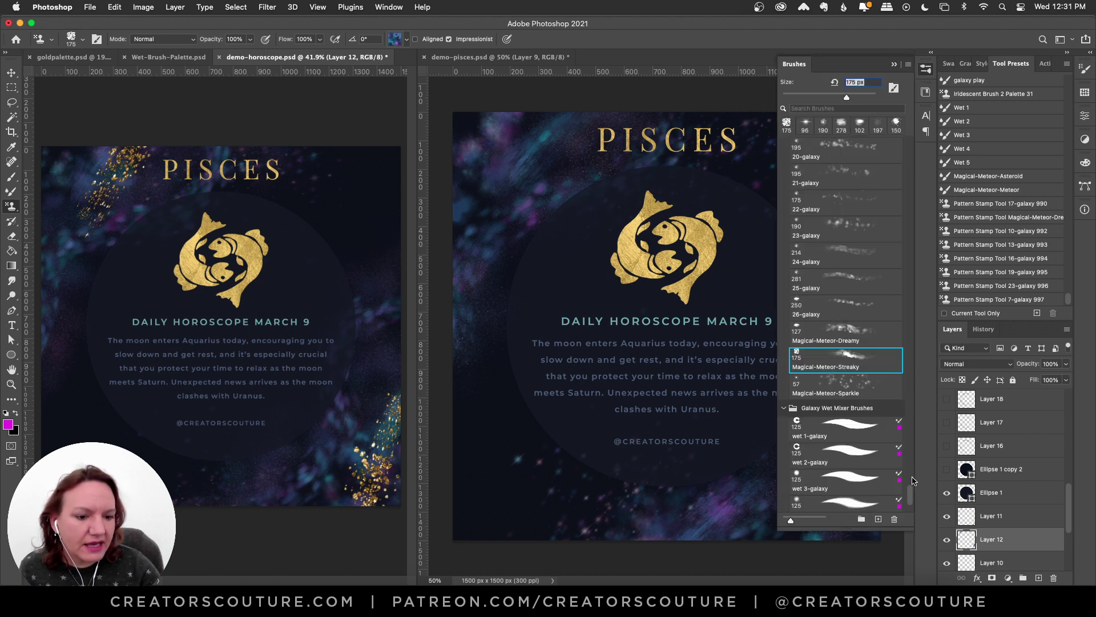
{"action": "left_click_drag", "start_coordinate": [912, 500], "coordinate": [913, 514]}
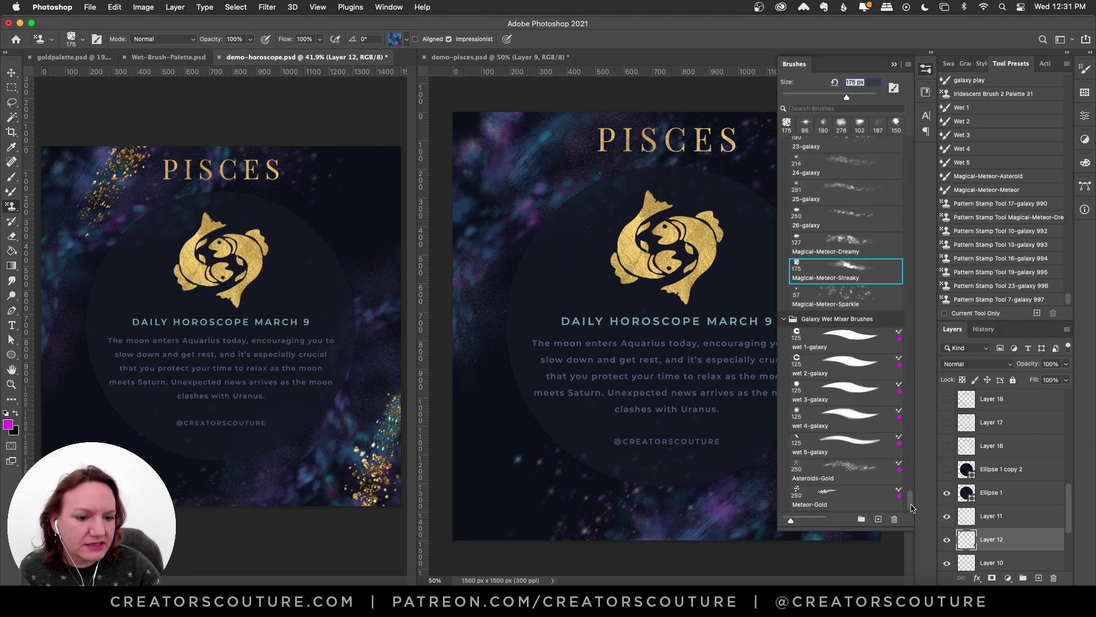
{"action": "left_click", "coordinate": [844, 473]}
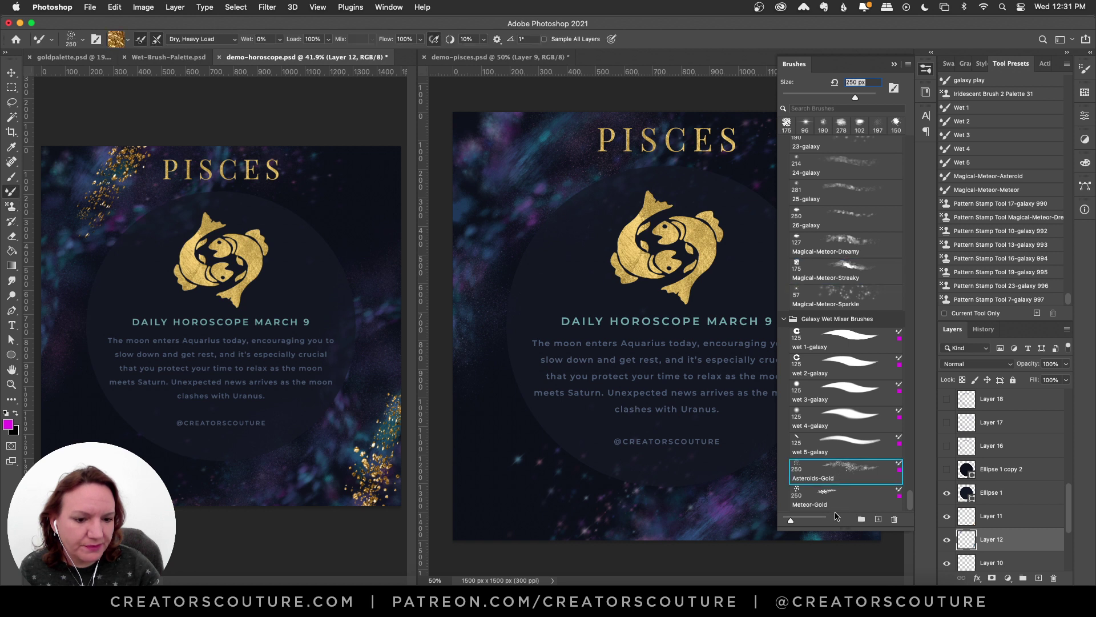
{"action": "left_click", "coordinate": [925, 70]}
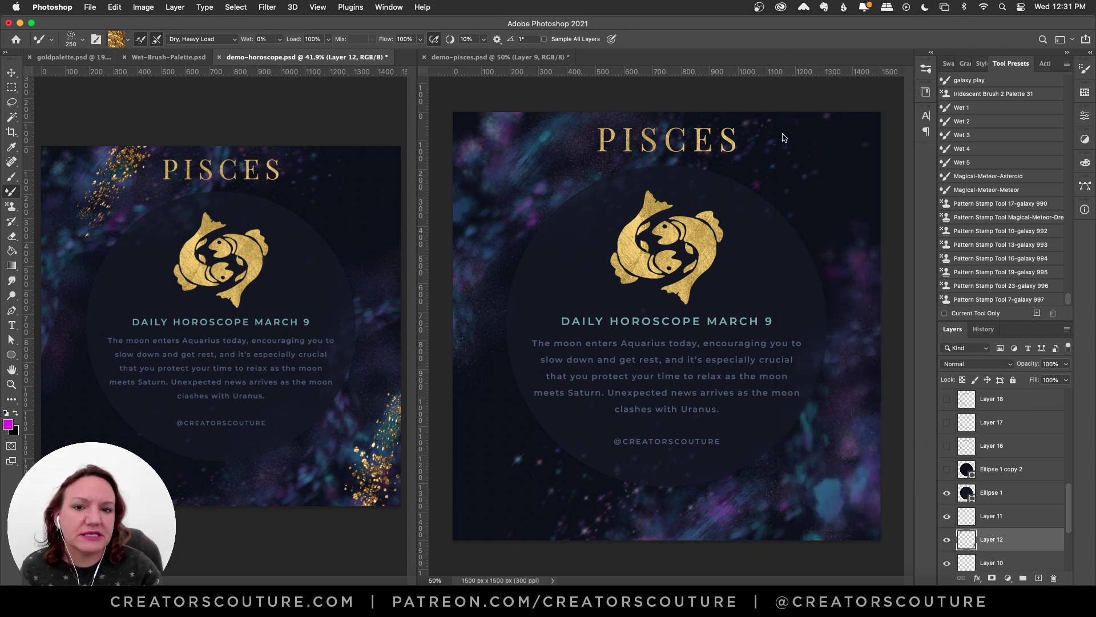
{"action": "left_click", "coordinate": [542, 57]}
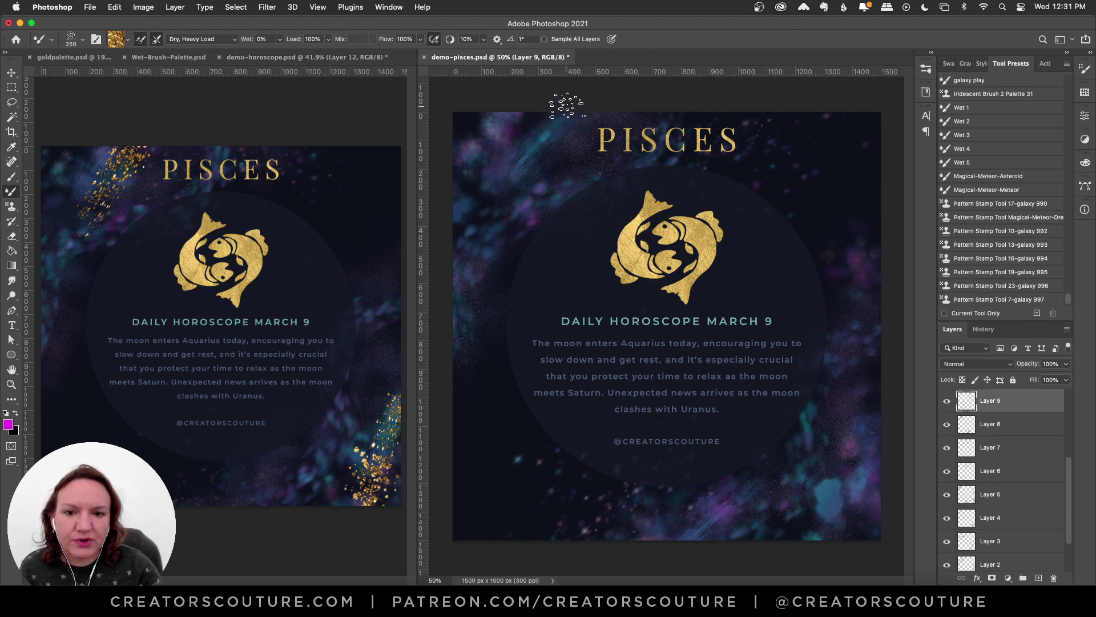
{"action": "left_click_drag", "start_coordinate": [582, 115], "coordinate": [513, 166]}
{"action": "key", "text": "super+z"}
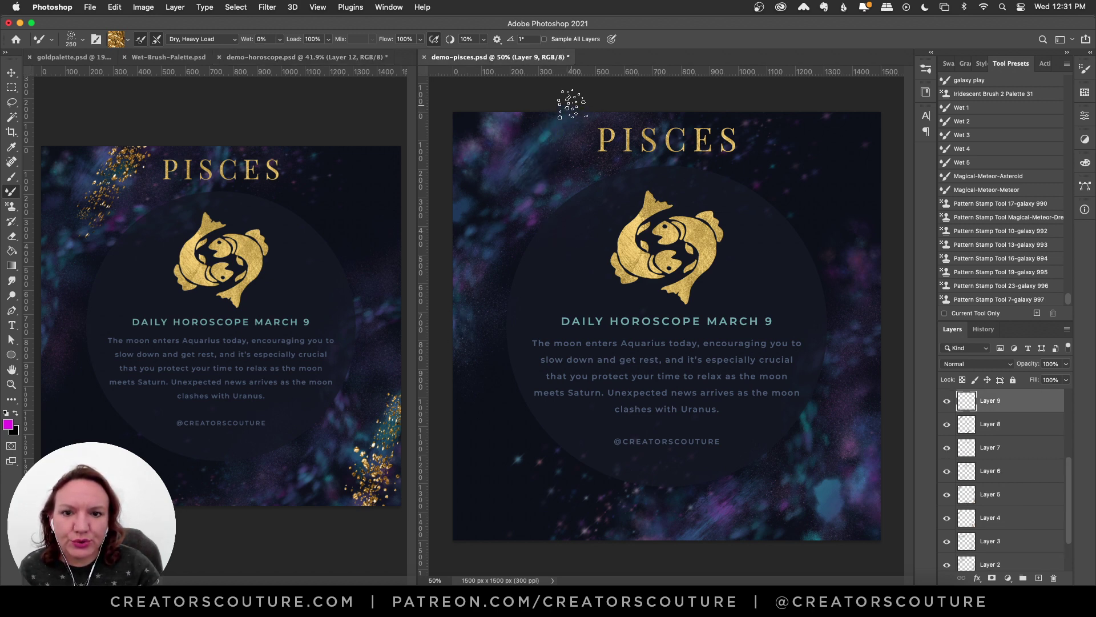
{"action": "left_click_drag", "start_coordinate": [571, 108], "coordinate": [484, 229]}
{"action": "key", "text": "super+z"}
- On Layer 9, paint diagonal Asteroids-Gold strokes across the upper-left corner and at the lower edge below the circle, and switch to the Move tool
{"action": "left_click_drag", "start_coordinate": [567, 104], "coordinate": [491, 206]}
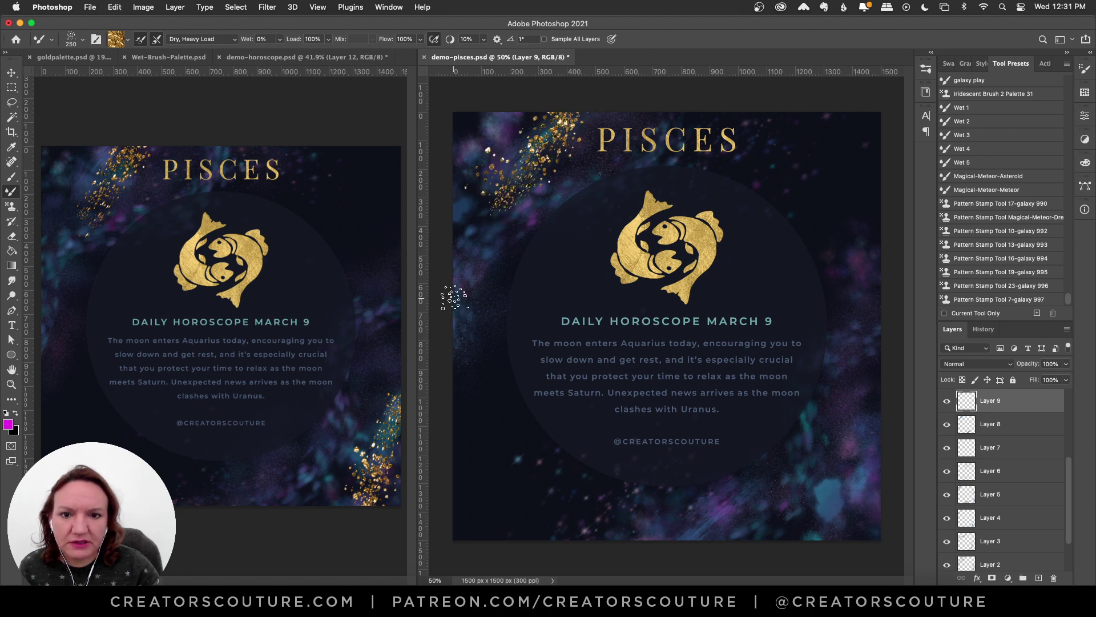
{"action": "left_click_drag", "start_coordinate": [763, 492], "coordinate": [709, 536]}
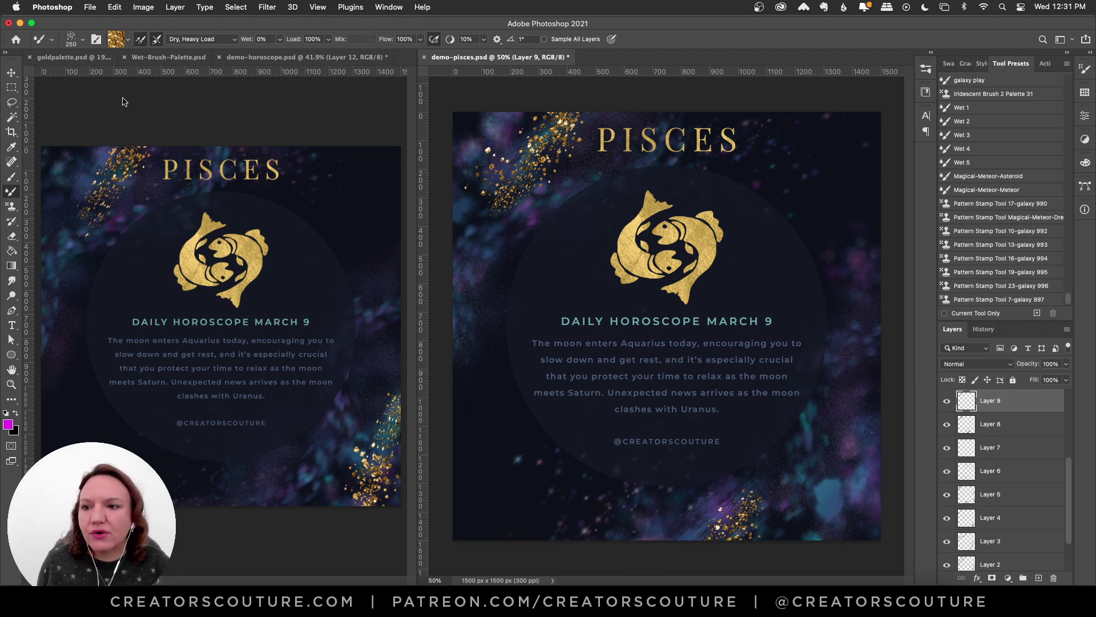
{"action": "left_click", "coordinate": [11, 73]}
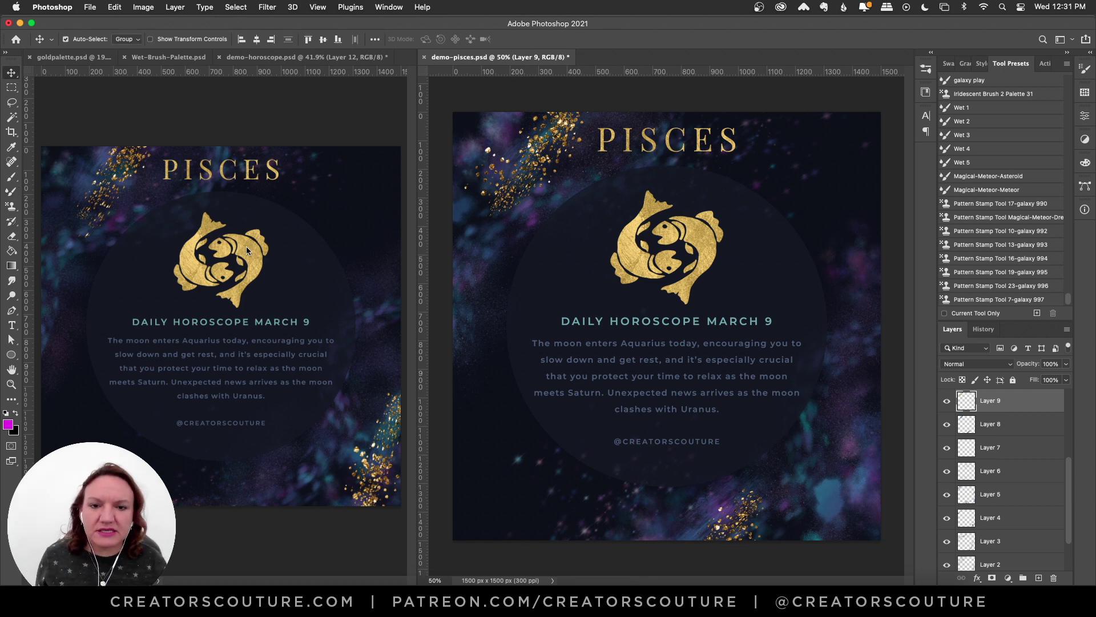